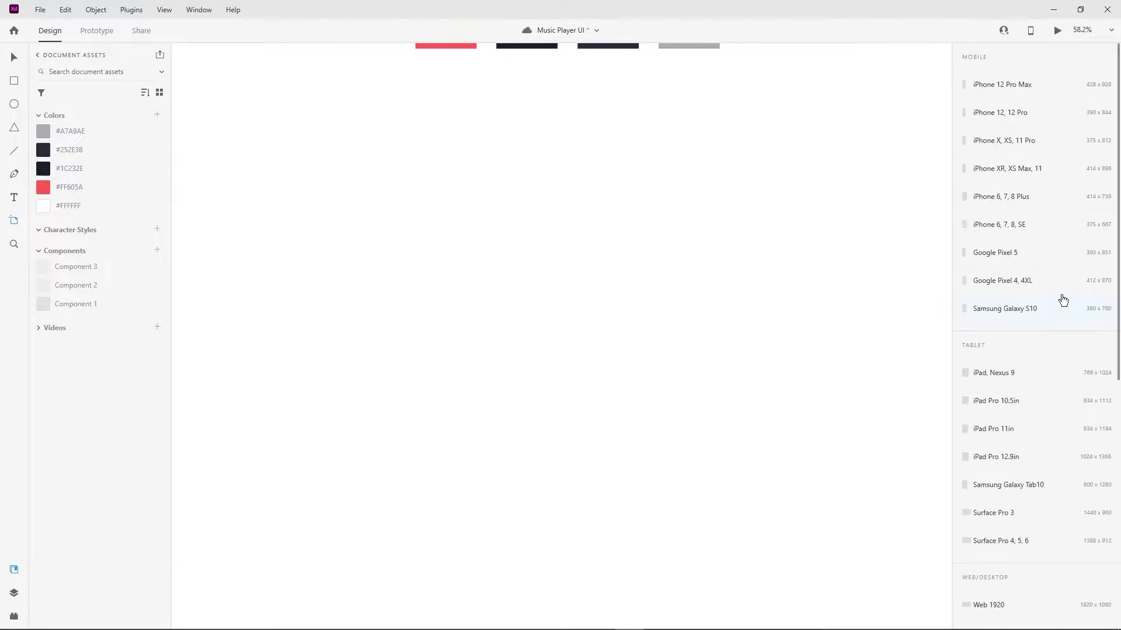
Create a Samsung Galaxy S10 artboard and set its height to 720
click(1011, 307)
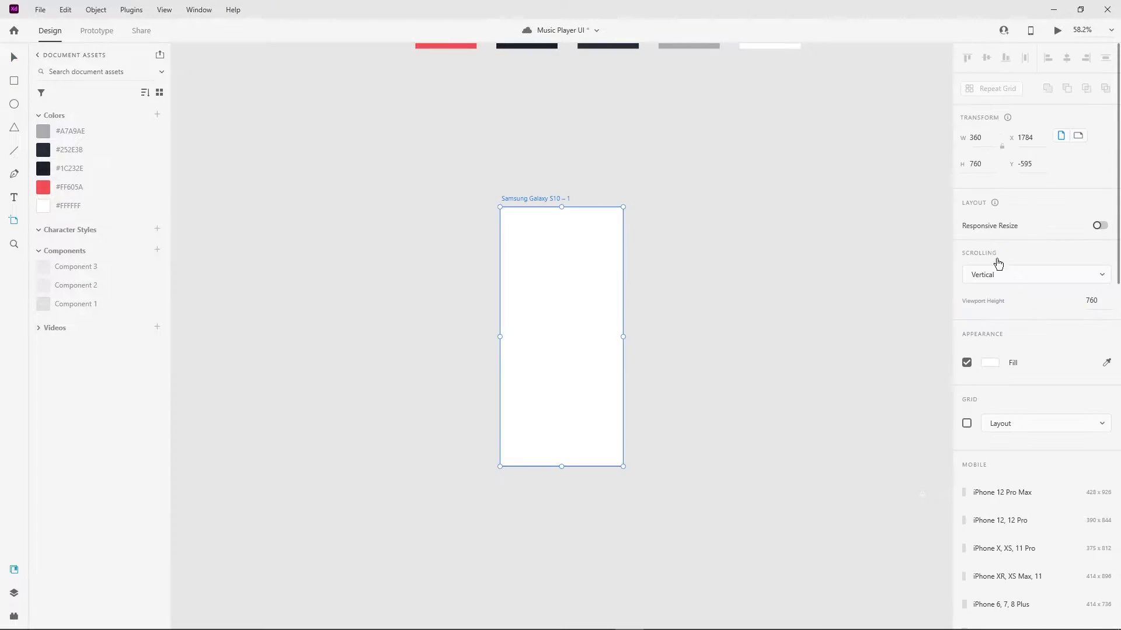
text(720)
key(Return)
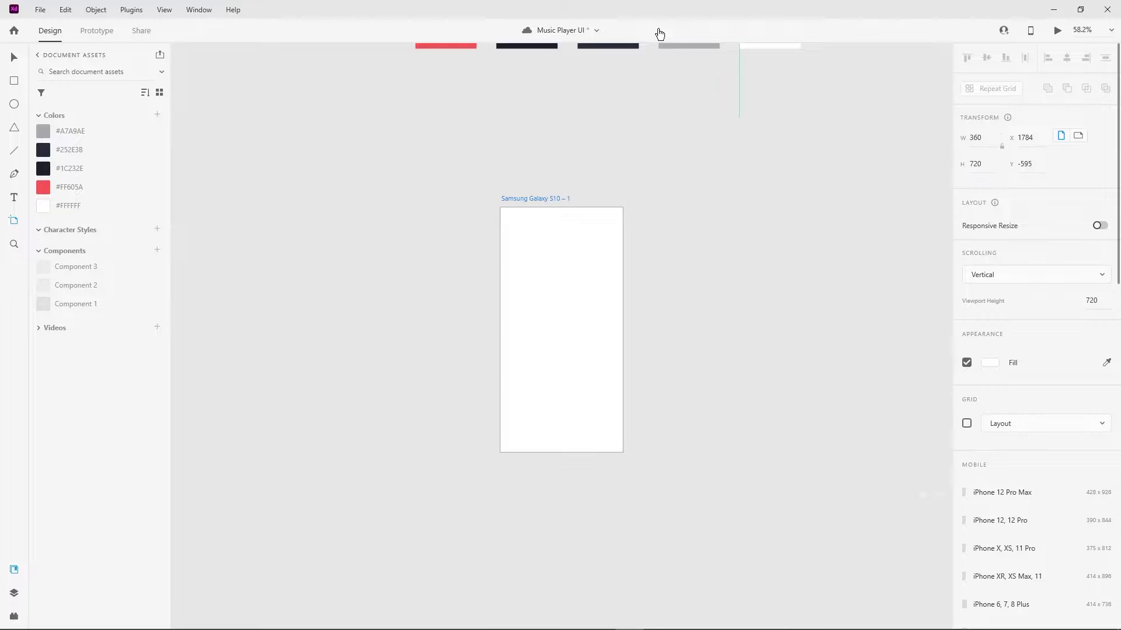
click(284, 242)
scroll(284, 242, down, 2)
click(503, 284)
scroll(525, 321, up, 3)
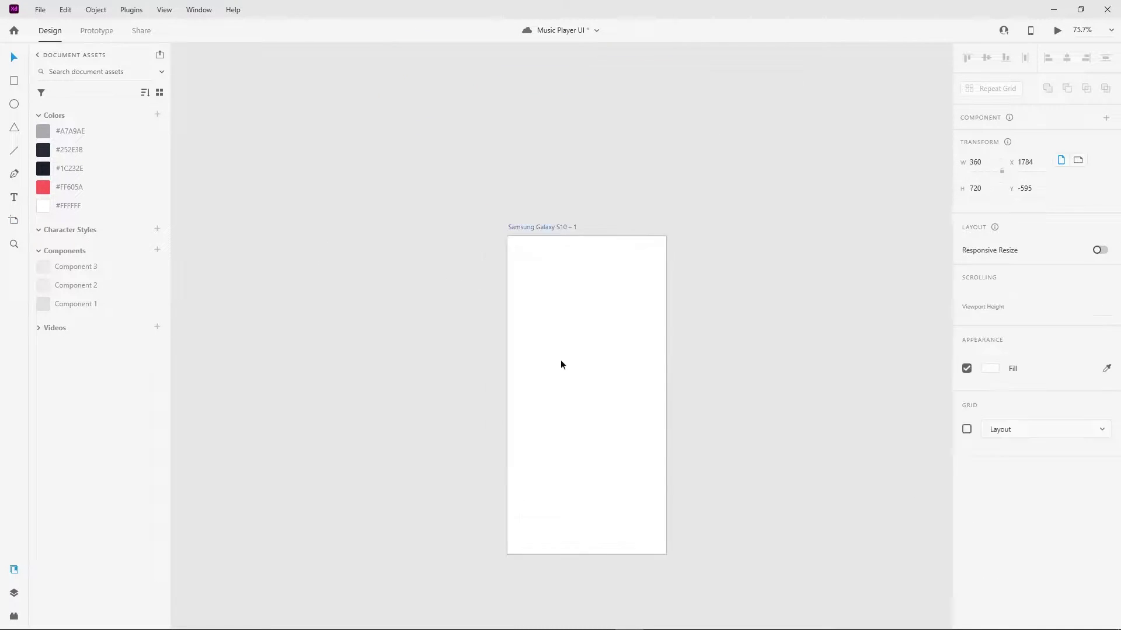
scroll(561, 360, down, 1)
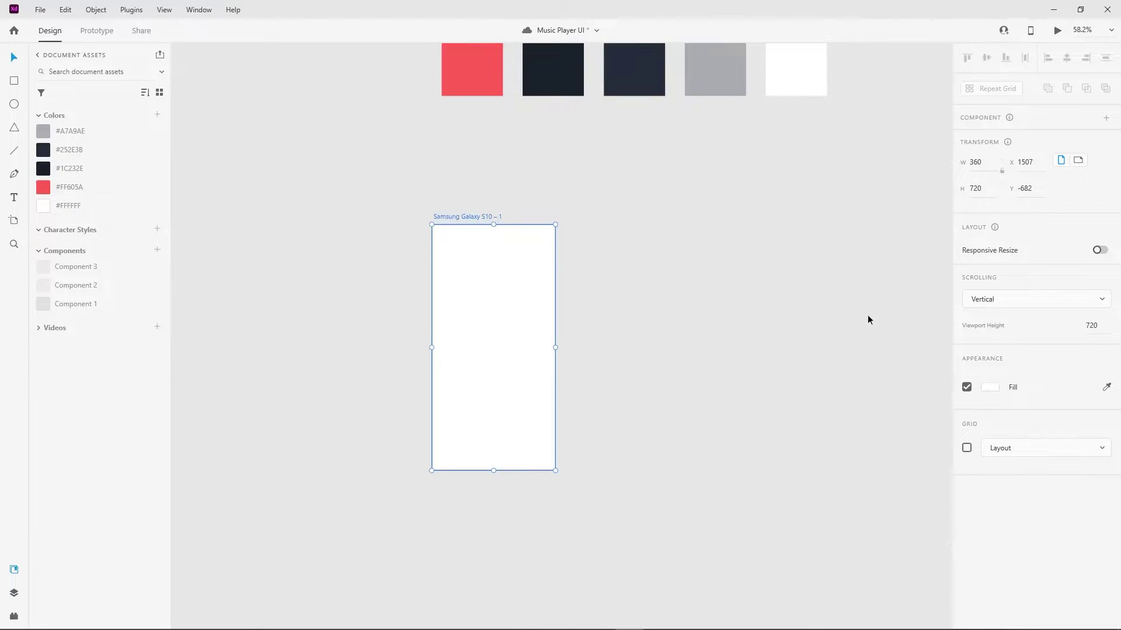
scroll(540, 185, up, 2)
Check the hex fill colour of each palette square: red, dark, third, grey and white
click(472, 117)
click(990, 424)
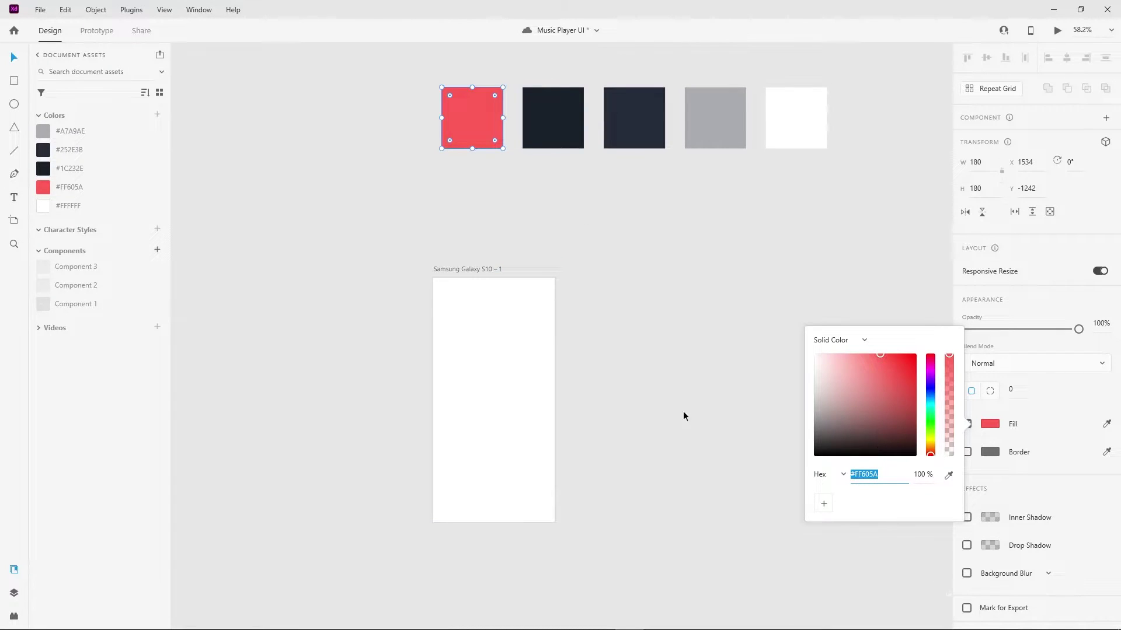
click(685, 416)
click(543, 114)
click(990, 424)
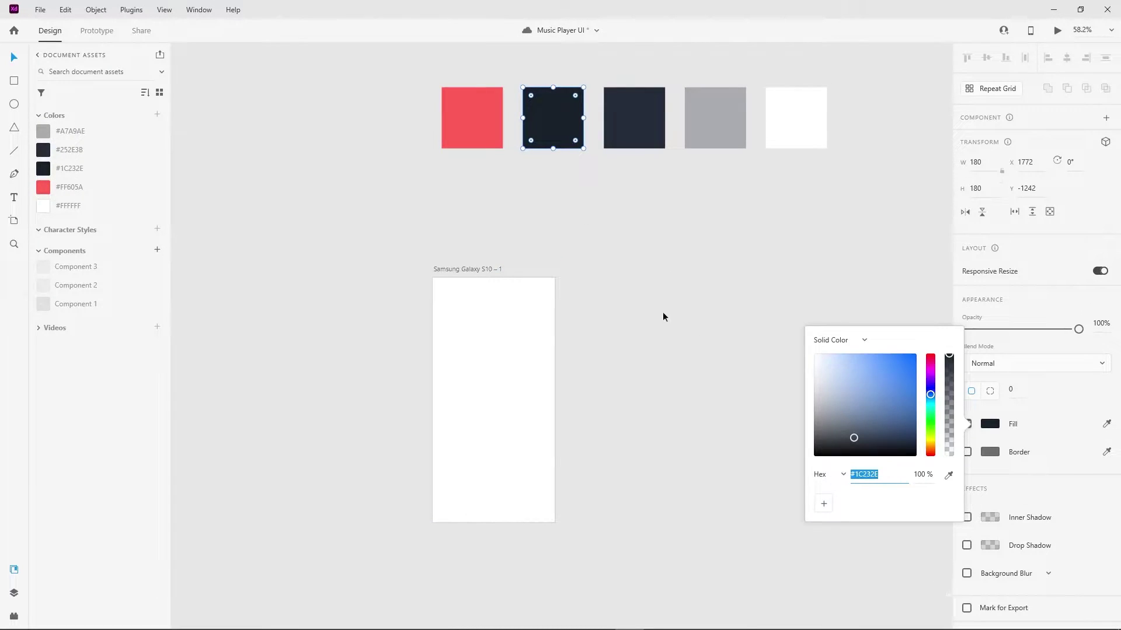
click(634, 117)
click(990, 424)
click(729, 290)
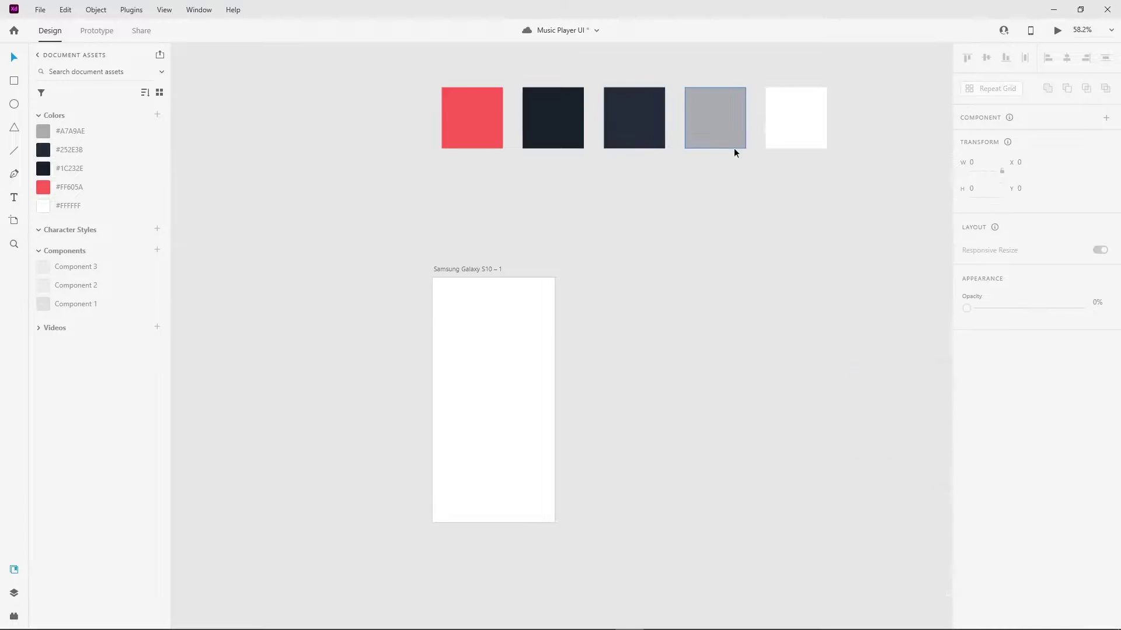
click(693, 117)
click(990, 424)
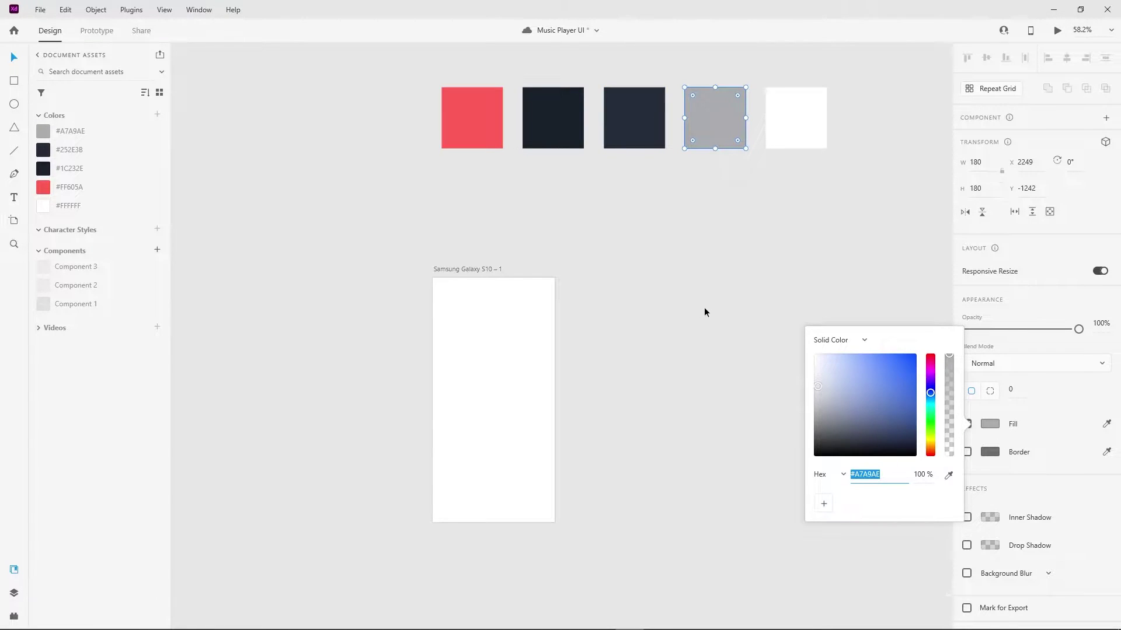
click(799, 137)
click(990, 423)
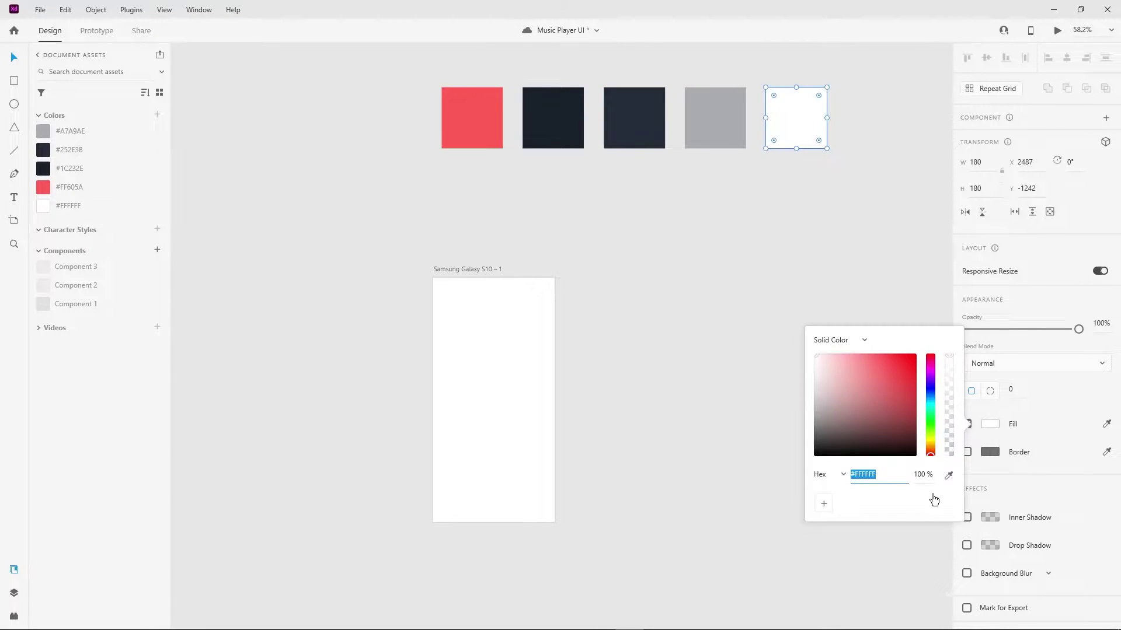
Fill the artboard with the #1C232E dark navy, eyedropped from the palette square
click(520, 345)
click(989, 387)
click(949, 437)
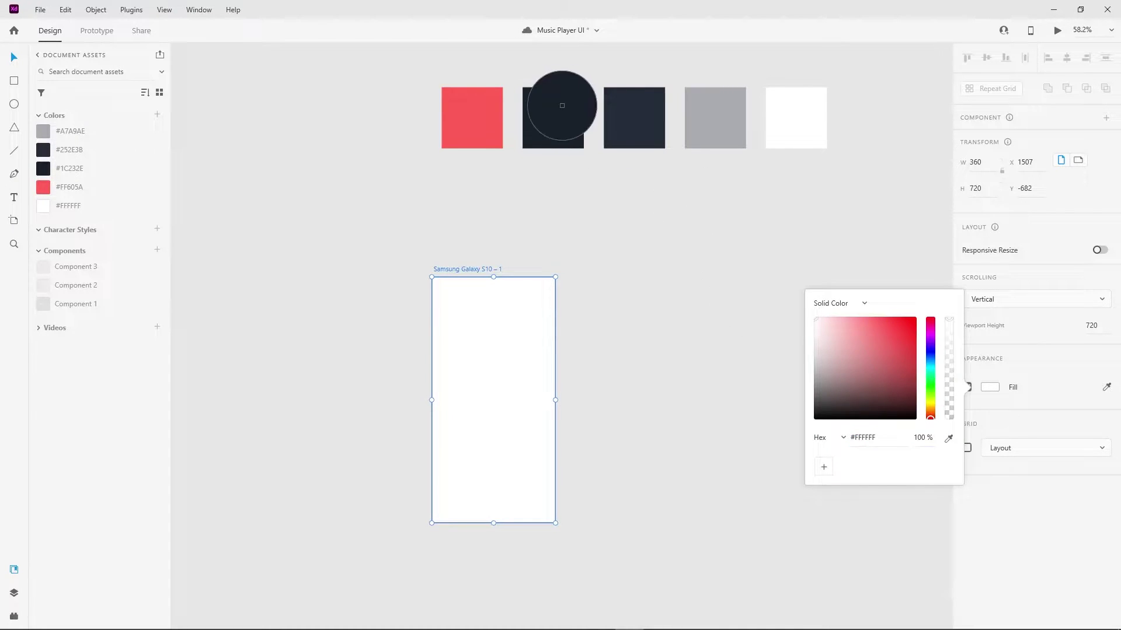
click(561, 111)
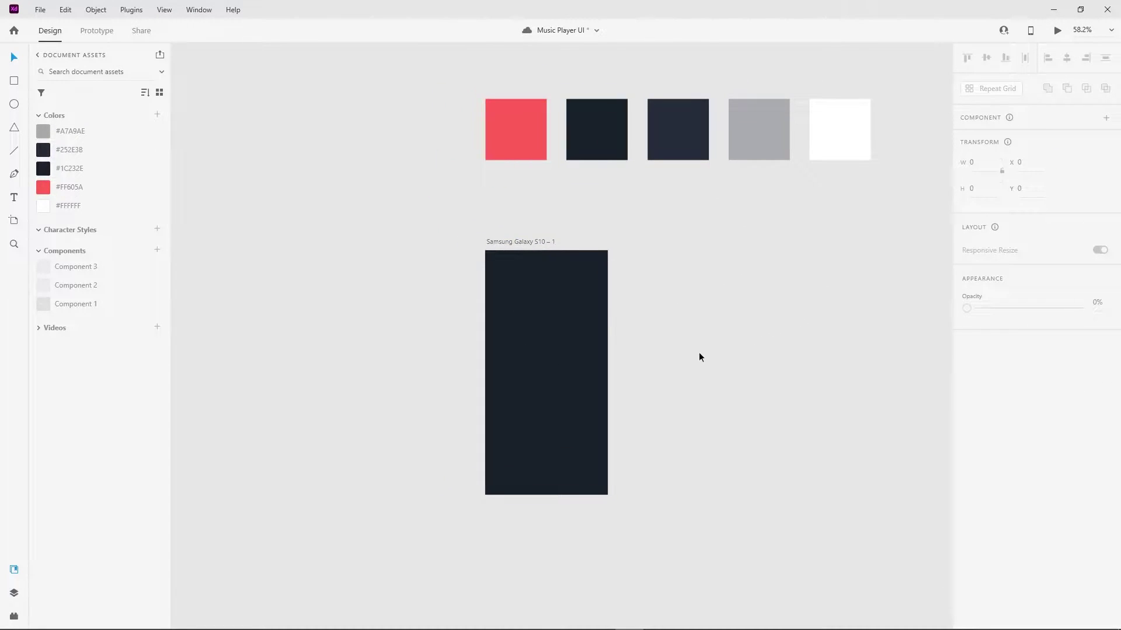
Add vertical guides at X 30 and X 330 and a horizontal guide at Y 39
scroll(583, 303, up, 2)
scroll(411, 274, up, 2)
drag(420, 289, 610, 304)
click(640, 180)
scroll(548, 181, up, 5)
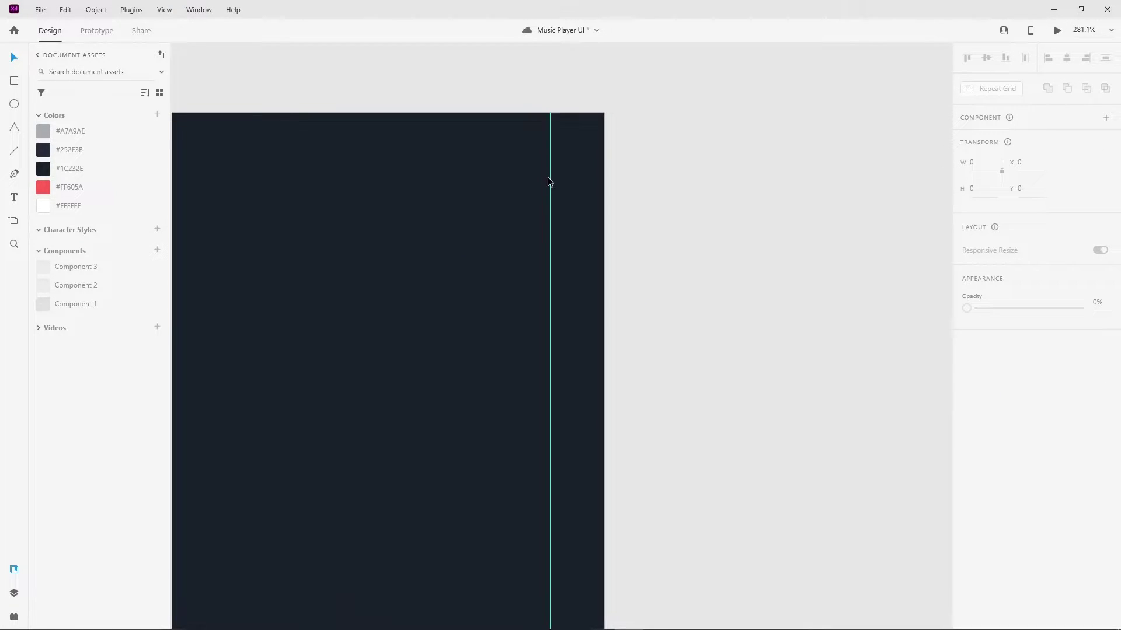
click(549, 181)
scroll(681, 194, down, 3)
scroll(553, 138, down, 2)
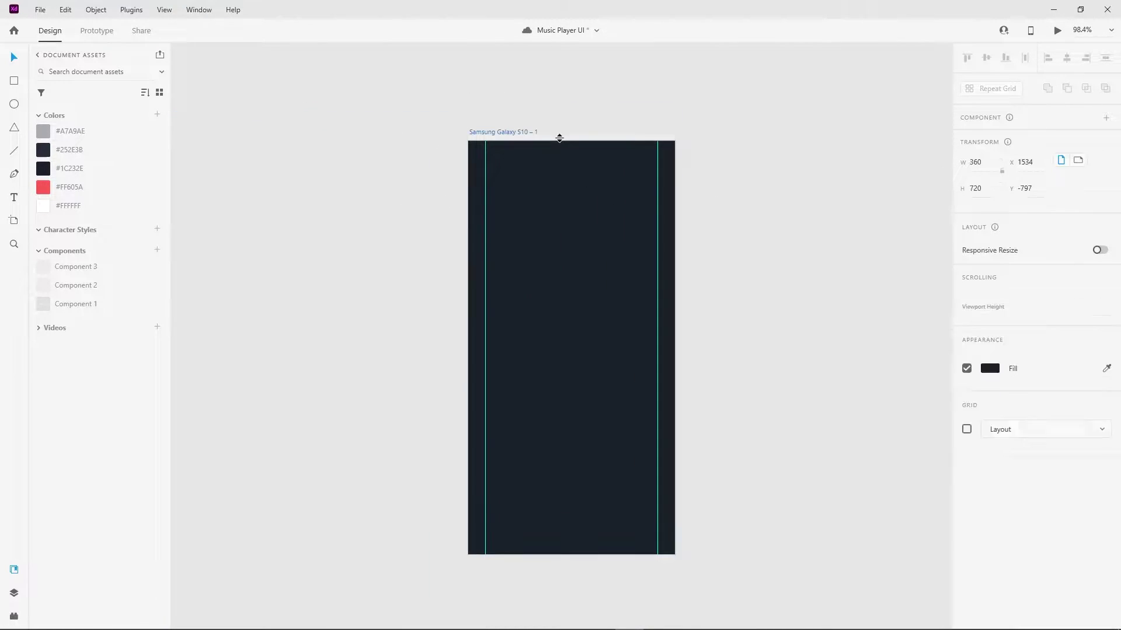
drag(559, 138, 572, 165)
scroll(563, 160, up, 3)
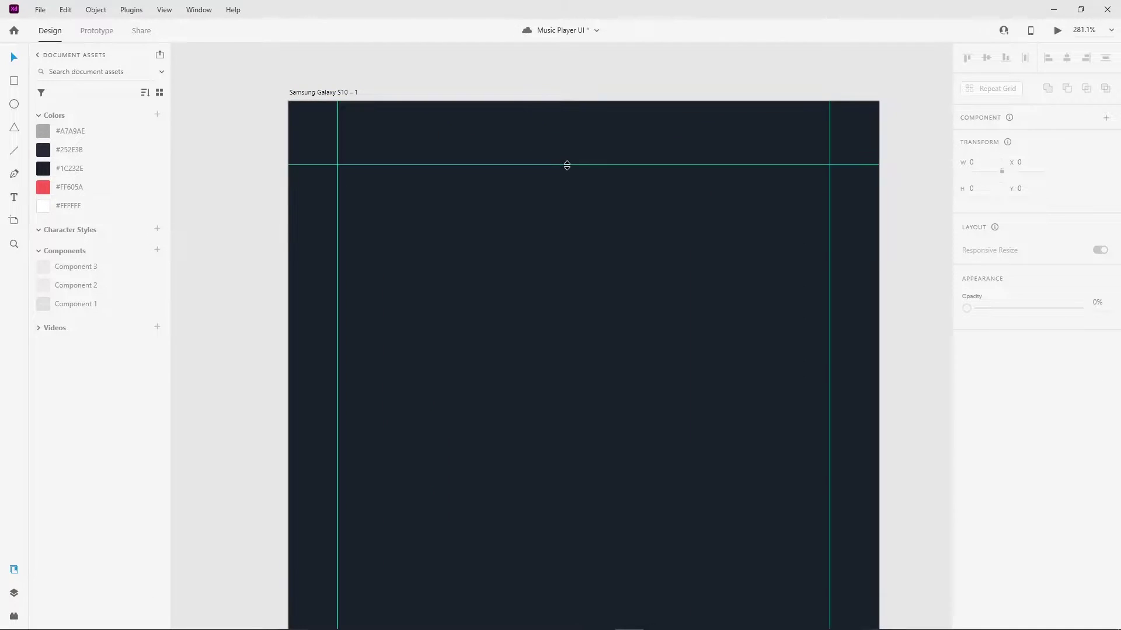
scroll(737, 244, down, 3)
click(737, 244)
Add a white 16 pt 'Recently Played' heading at the top-left margin
key(t)
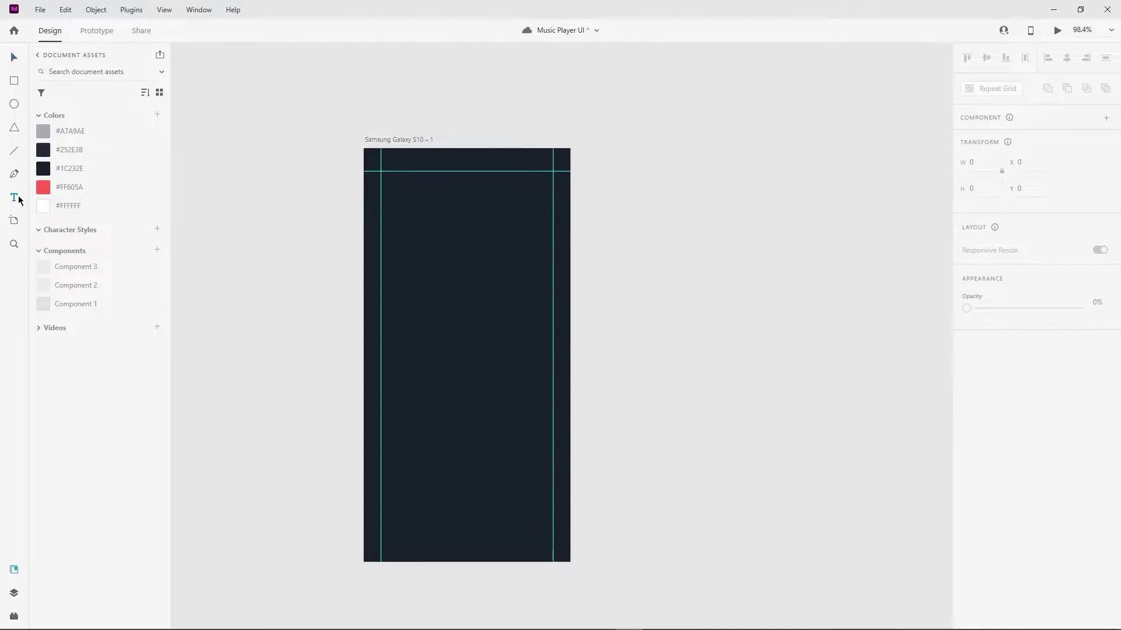
click(381, 177)
text(Recently Played)
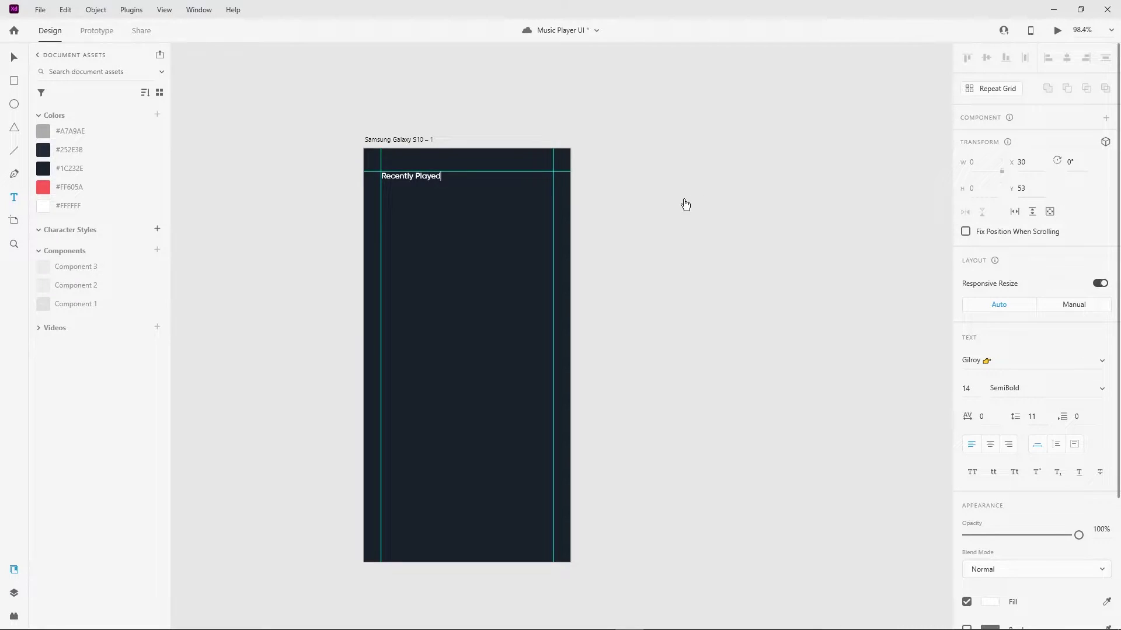
key(Escape)
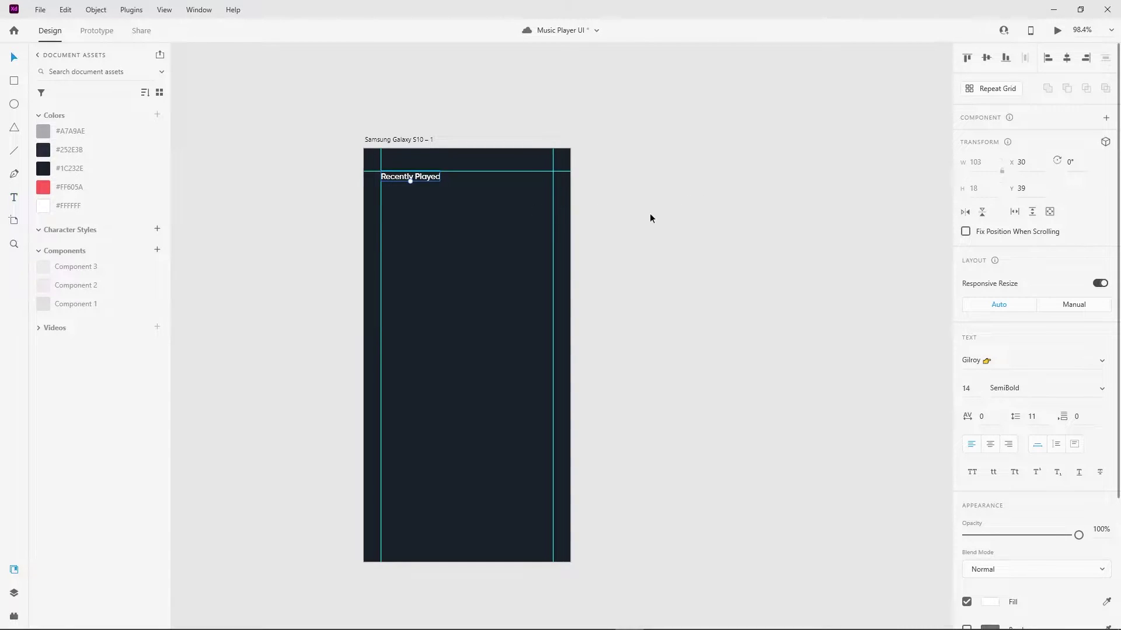
scroll(376, 190, up, 2)
scroll(429, 141, down, 1)
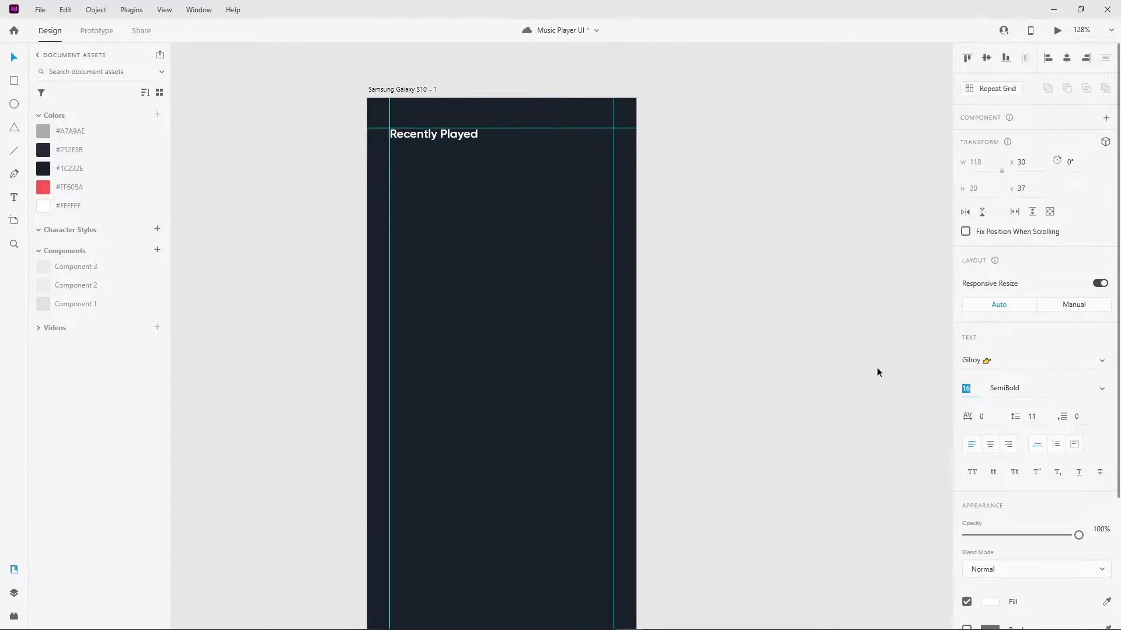
drag(464, 136, 467, 143)
click(788, 227)
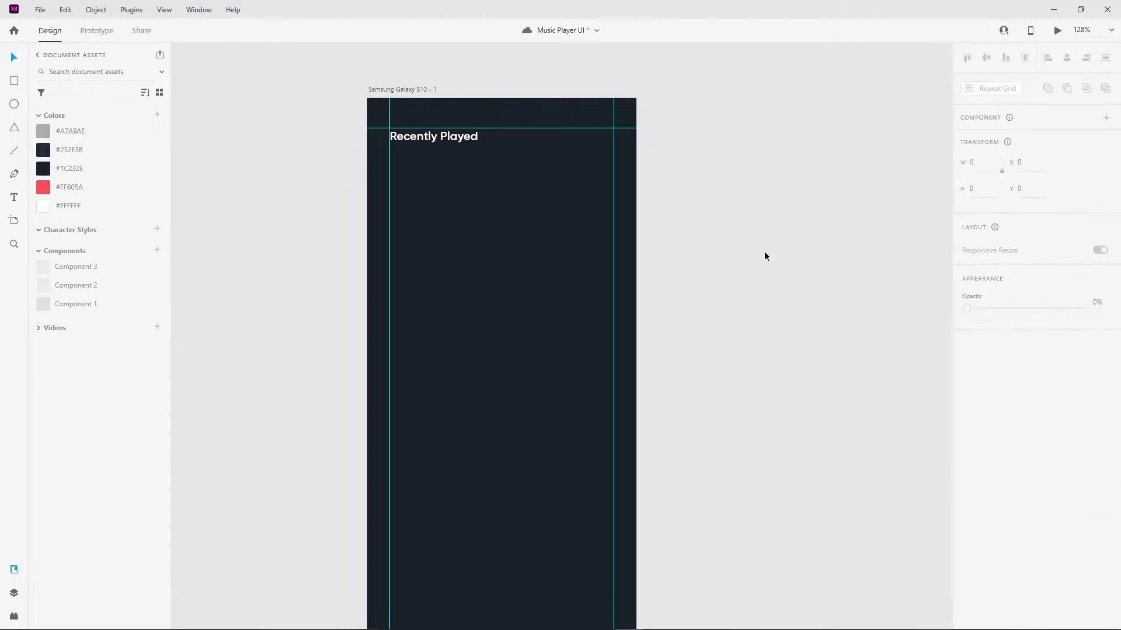
key(ctrl+0)
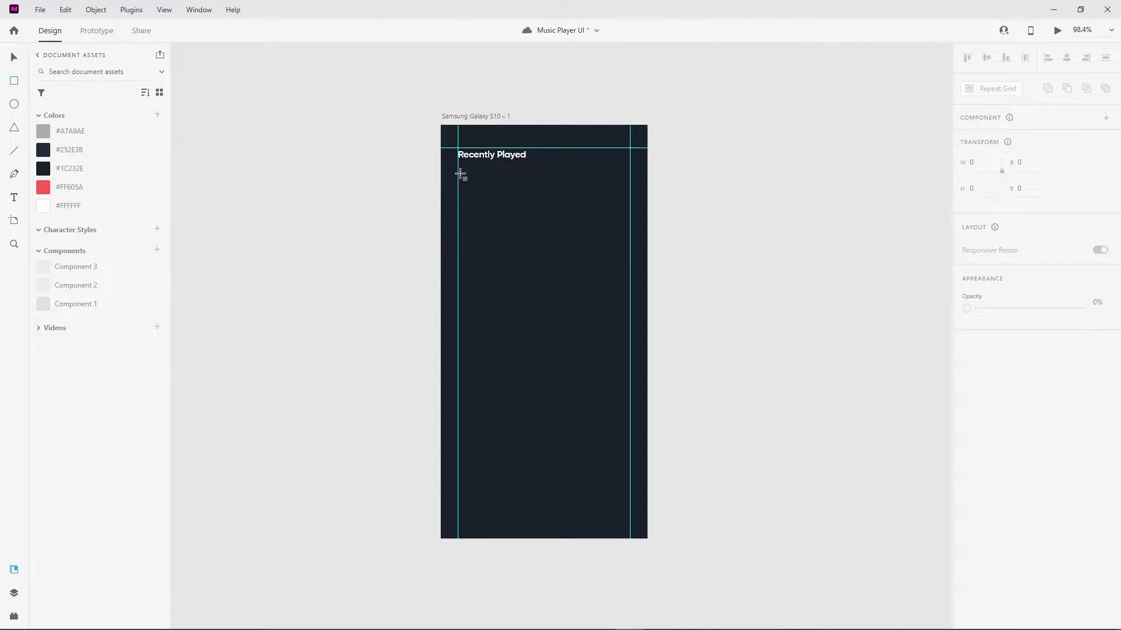
Draw a white square below Recently Played and paste a copy at the left margin
mouse_move(460, 174)
mouse_down()
mouse_move(494, 221)
mouse_move(516, 230)
mouse_up()
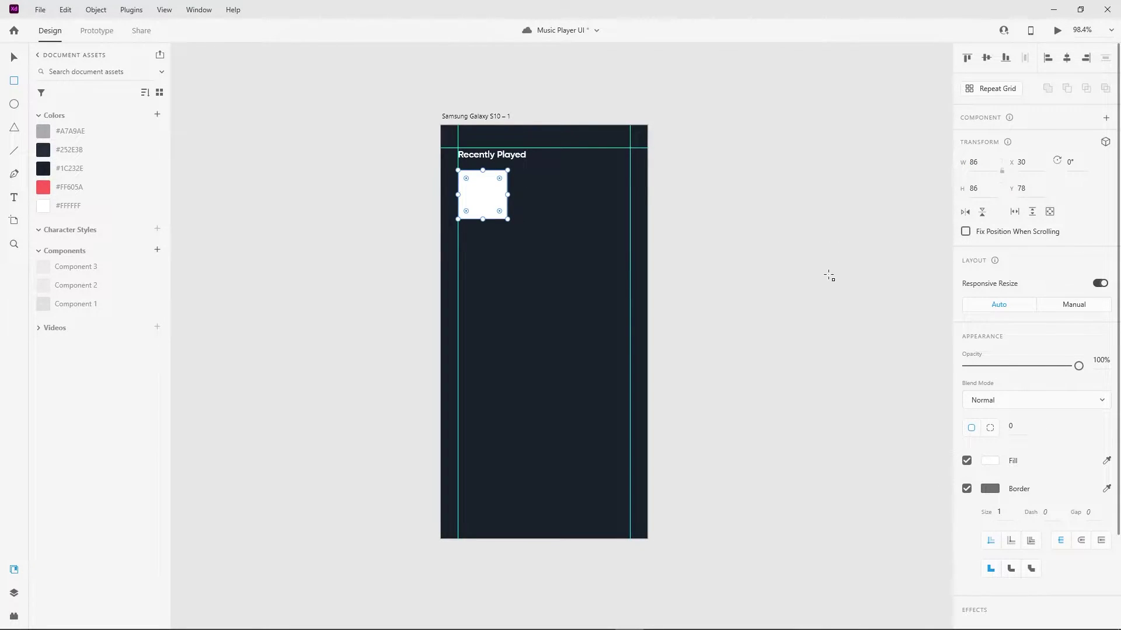
key(v)
scroll(536, 222, up, 2)
drag(460, 186, 554, 189)
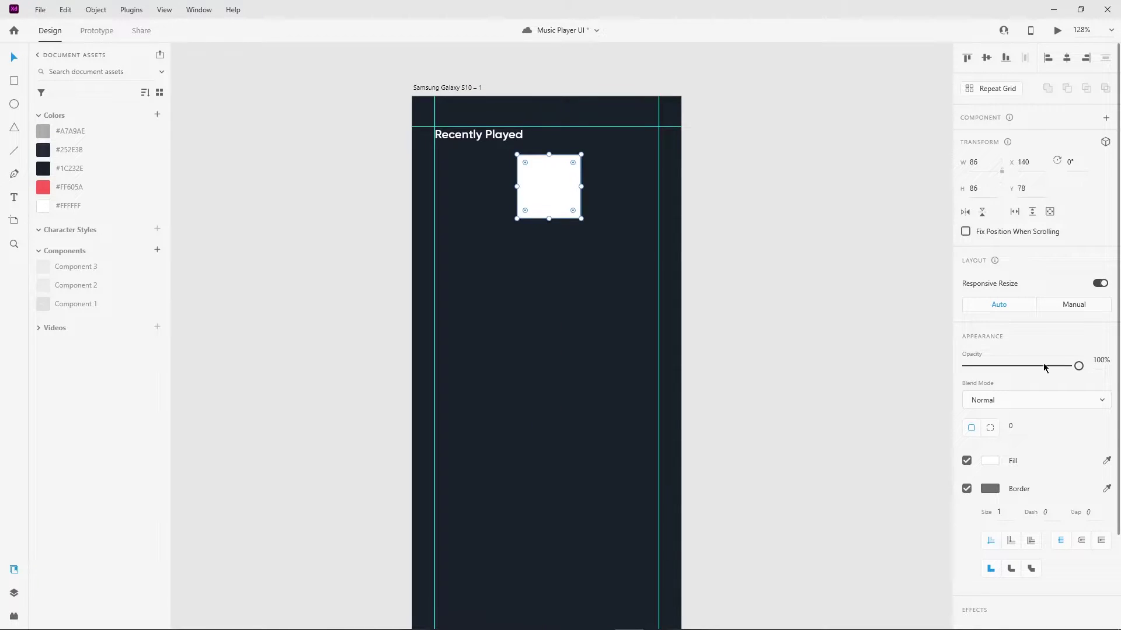
click(806, 413)
key(ctrl+v)
scroll(455, 170, up, 2)
scroll(460, 173, up, 1)
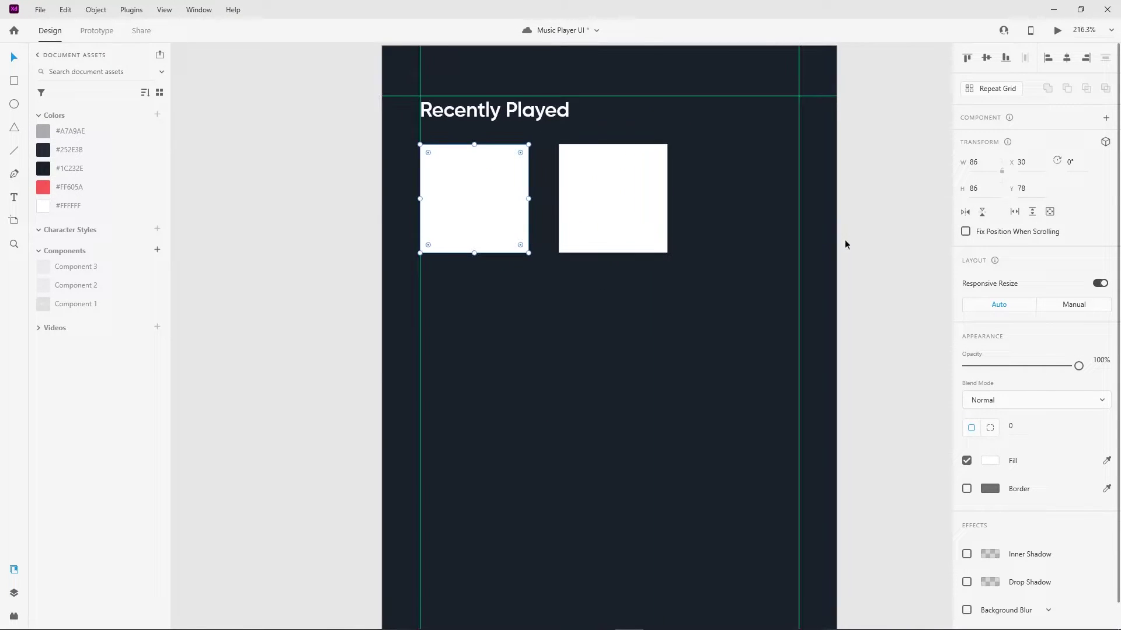
Enlarge the first square to 106×106 and duplicate squares rightward, the fourth past the edge
drag(529, 253, 543, 275)
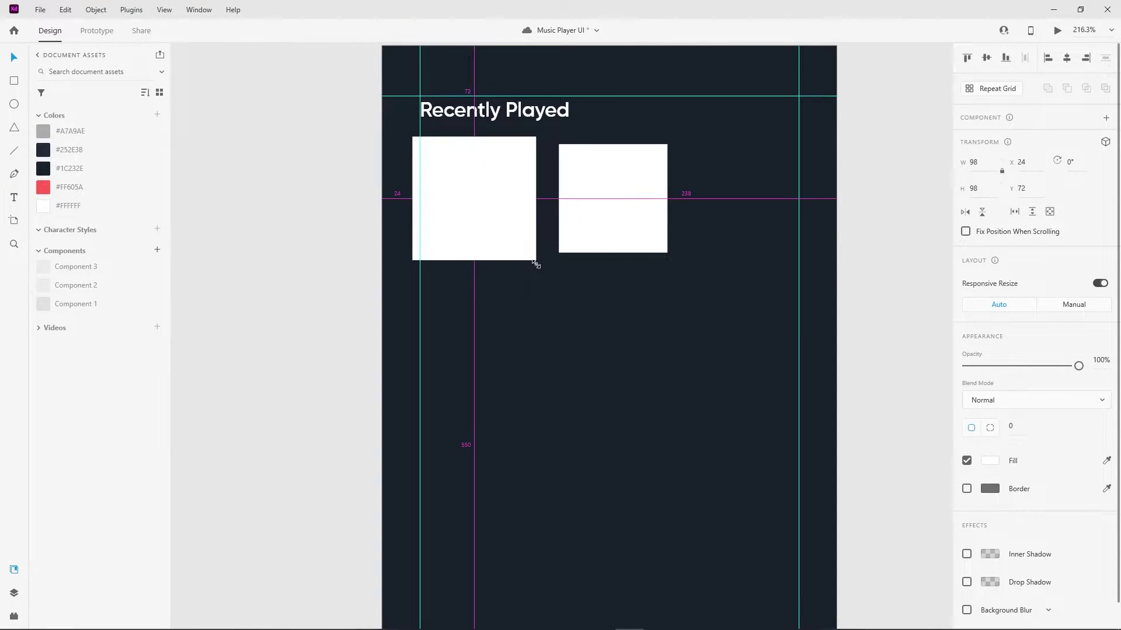
drag(493, 218, 504, 230)
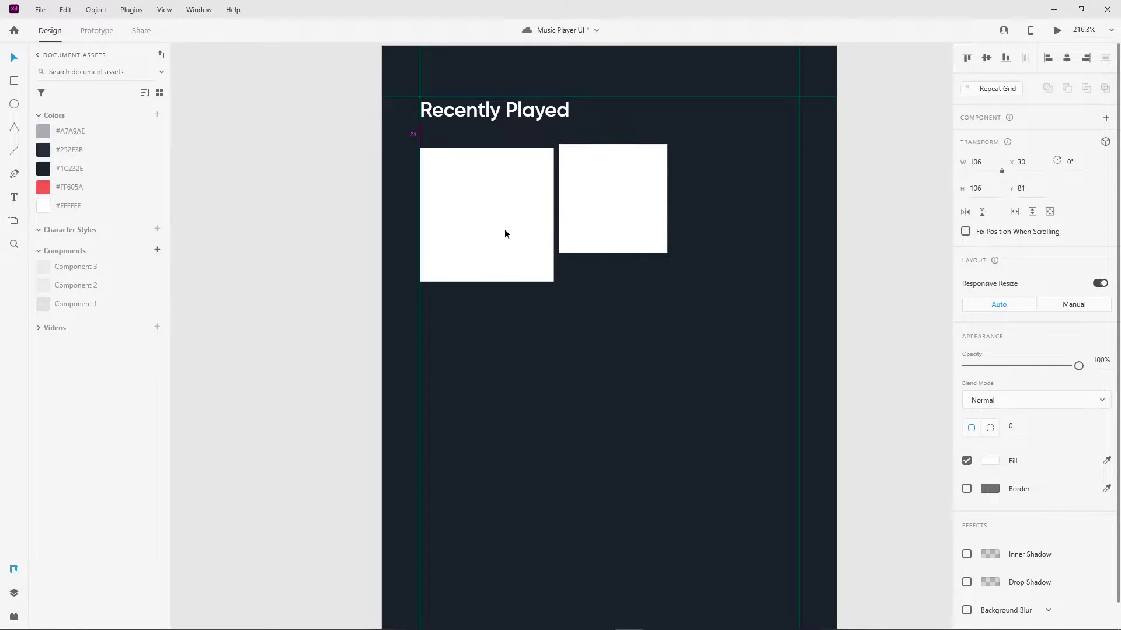
click(641, 177)
drag(635, 227, 741, 218)
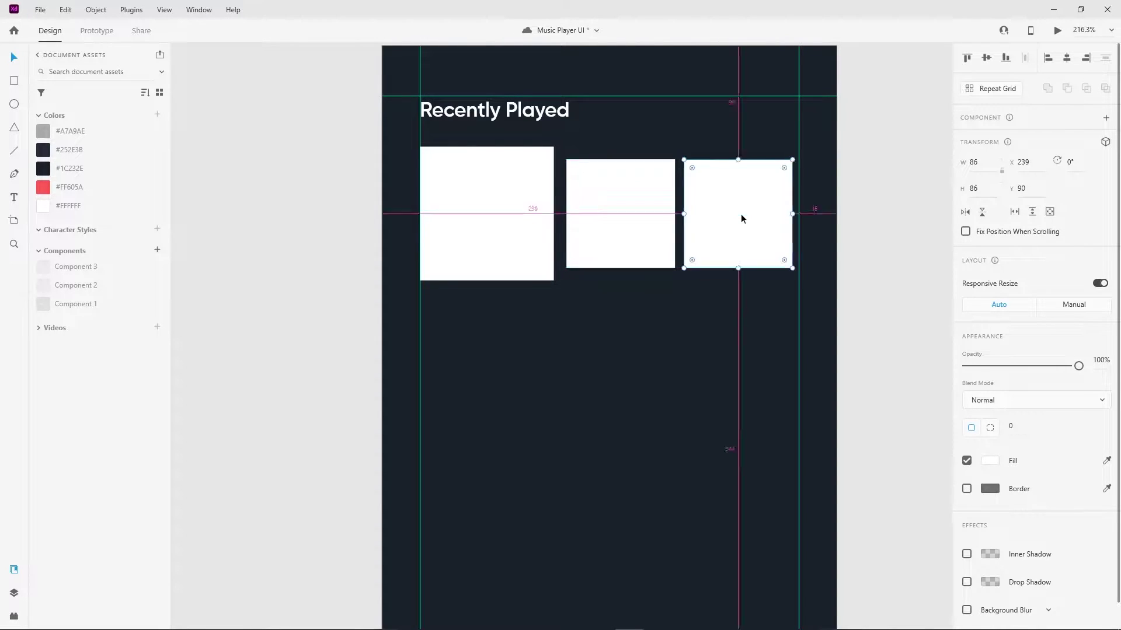
click(663, 290)
drag(718, 258, 869, 216)
Give all four squares a corner radius of 10
scroll(514, 370, down, 3)
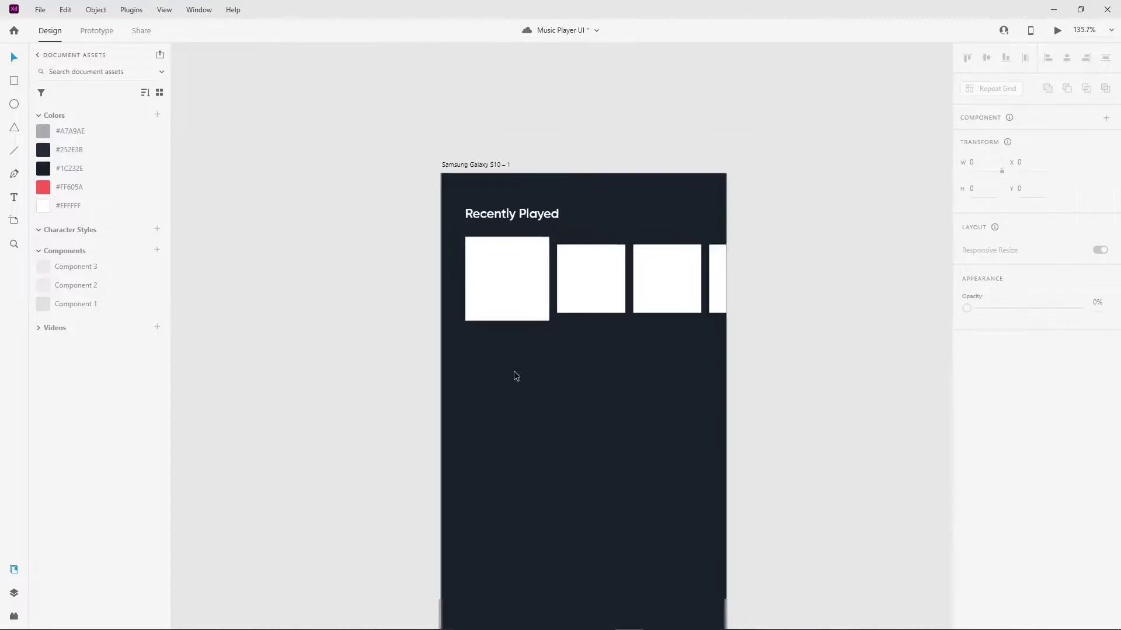
drag(580, 417, 461, 240)
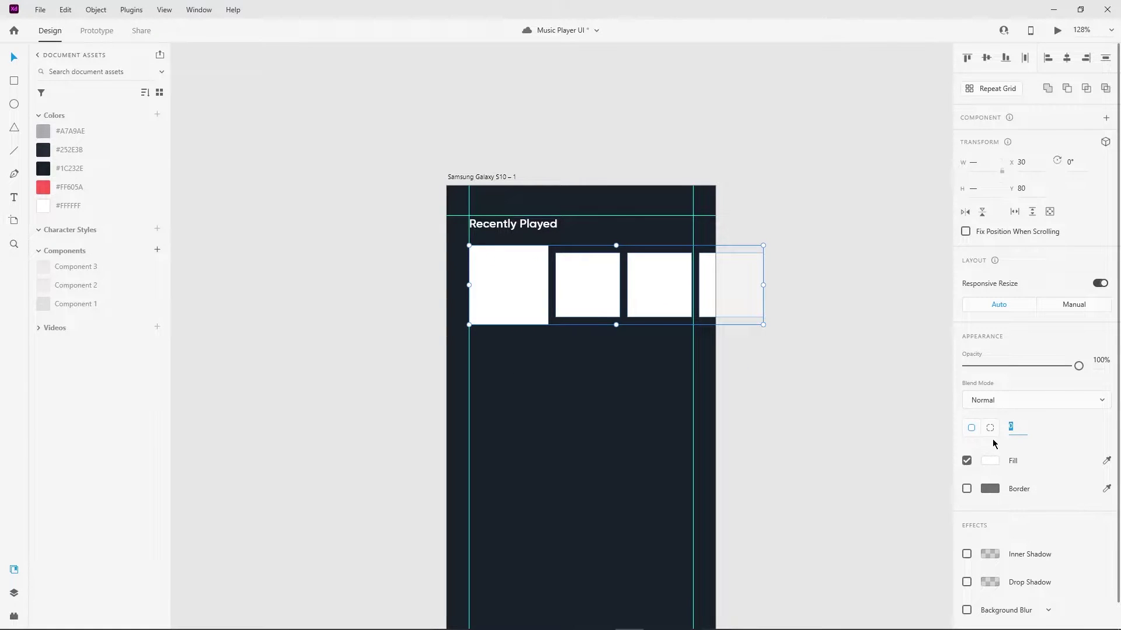
text(10)
key(Return)
scroll(513, 453, down, 2)
scroll(528, 180, up, 2)
Duplicate the Recently Played heading and squares as a section below
click(528, 175)
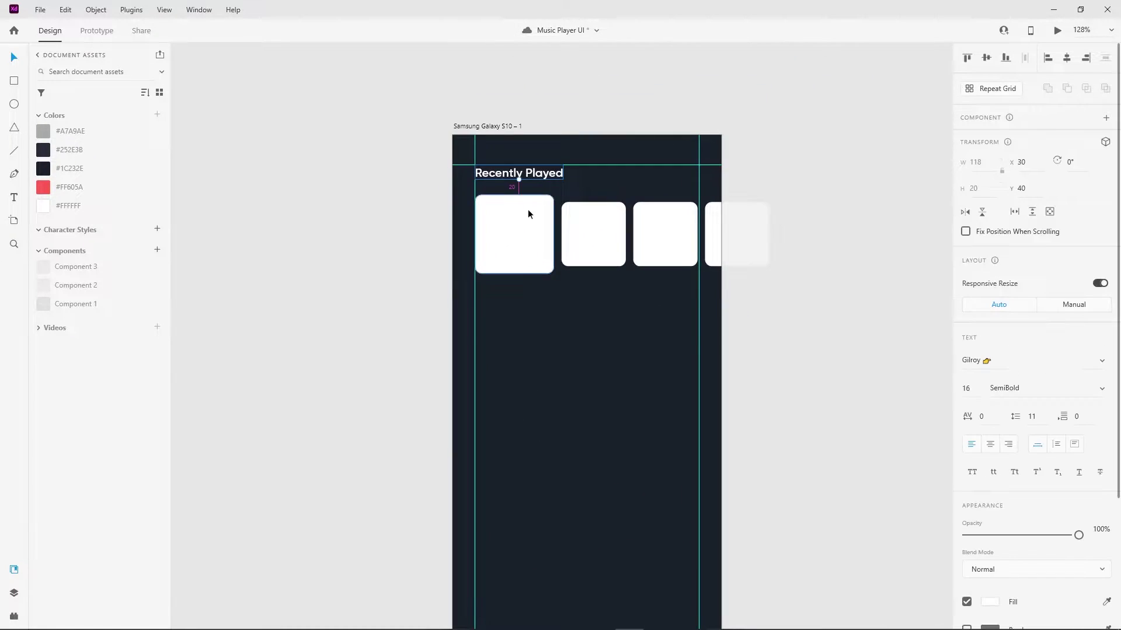
click(524, 357)
scroll(524, 357, down, 2)
drag(562, 343, 467, 114)
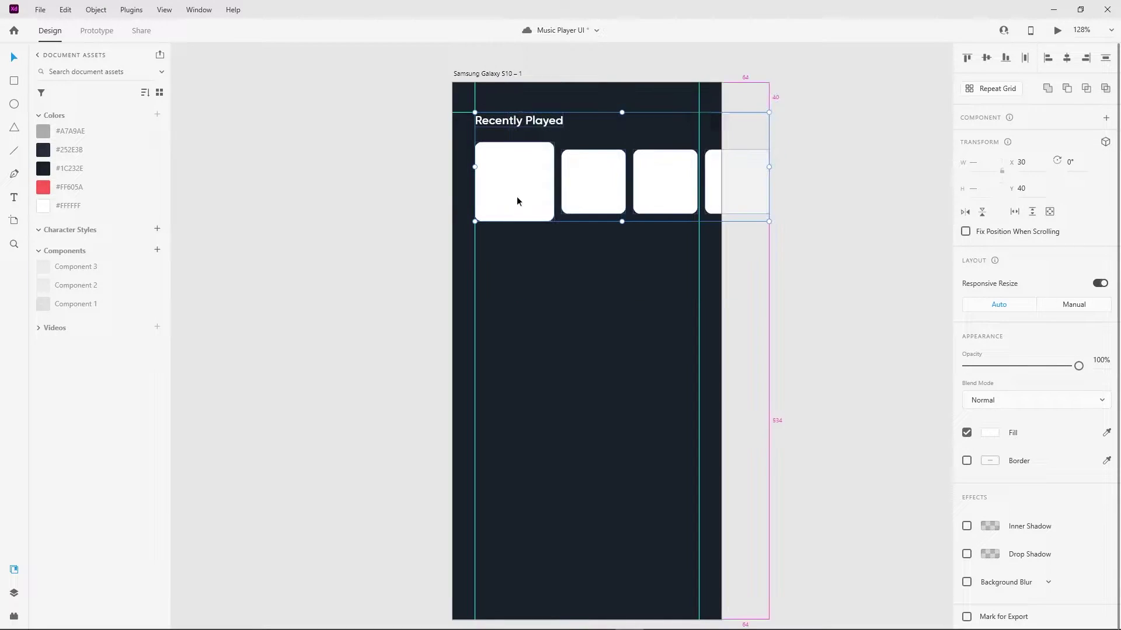
drag(516, 196, 525, 317)
key(Down)
key(Down)
key(Down)
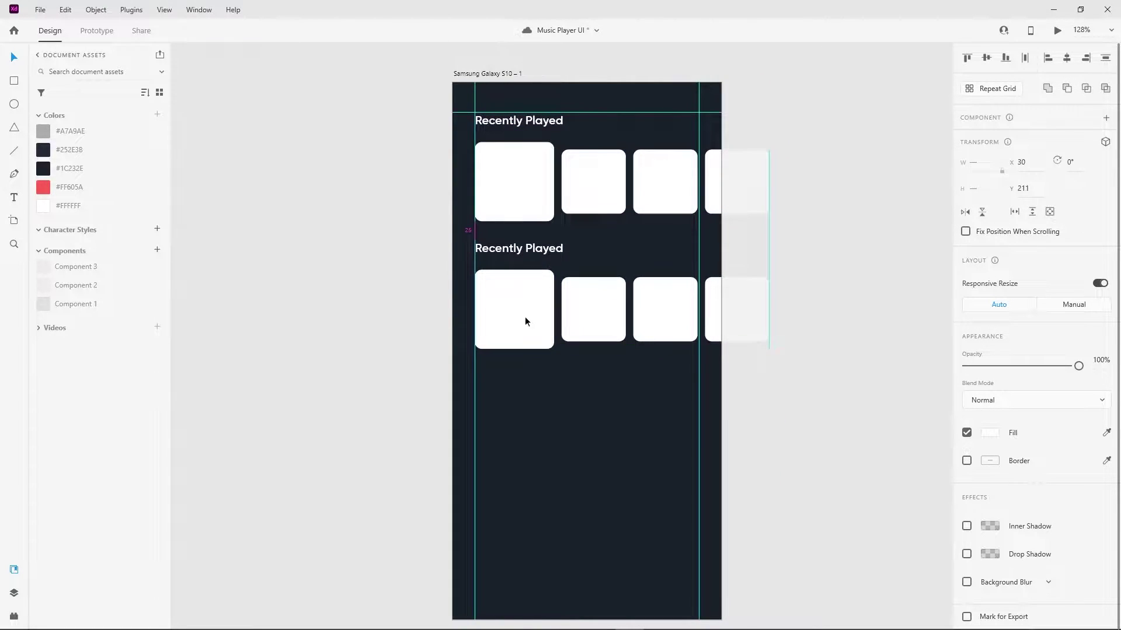
click(557, 355)
Change the copied heading text to 'Recommended For You'
click(523, 250)
double_click(522, 249)
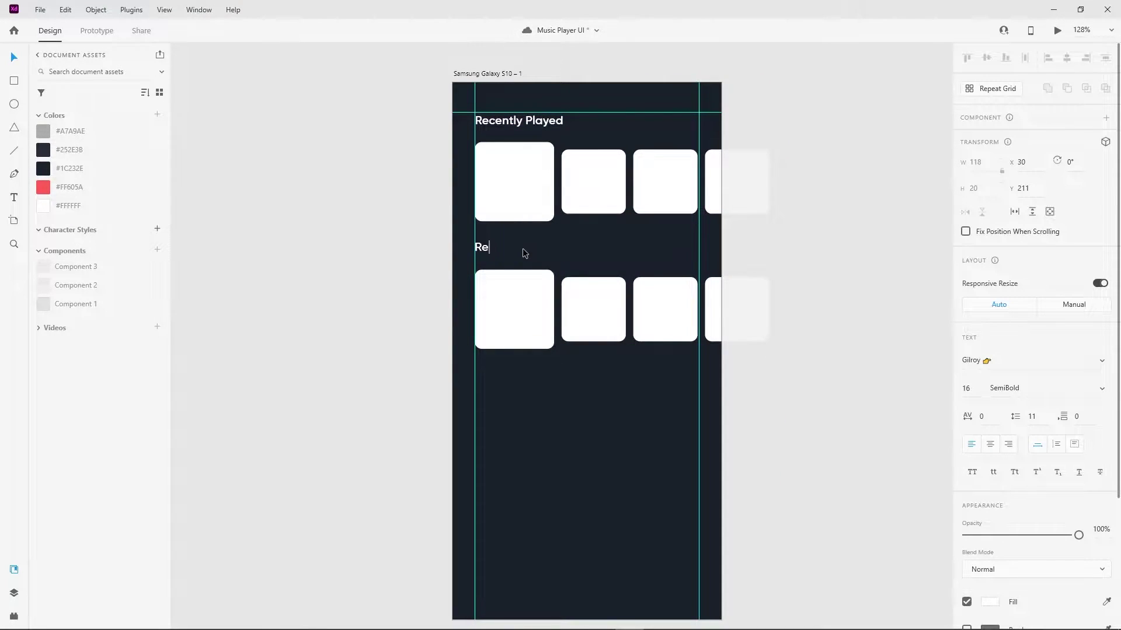
text(commended For You)
key(Escape)
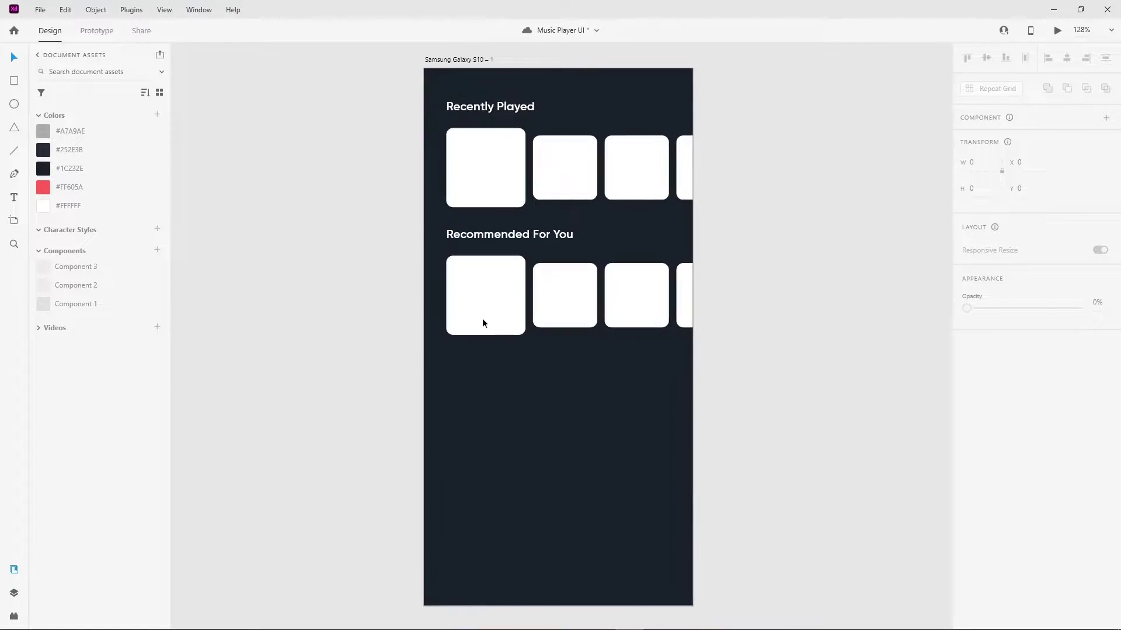
Delete the extra Recommended cards and enlarge the first card to 134 px
click(586, 320)
key(Delete)
click(478, 328)
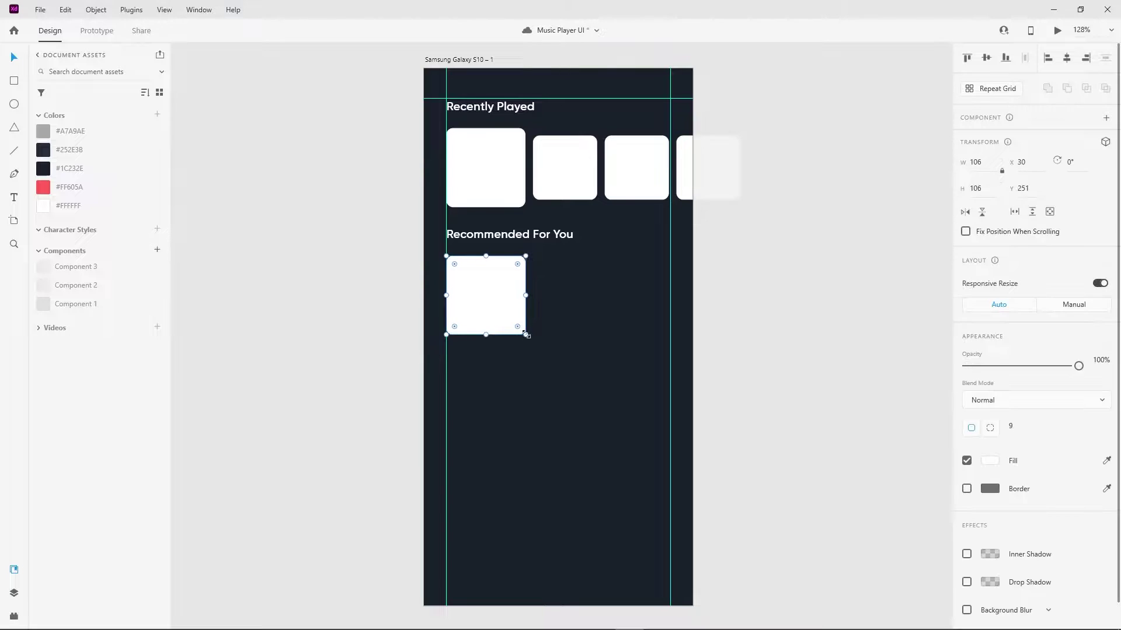
drag(530, 345, 537, 347)
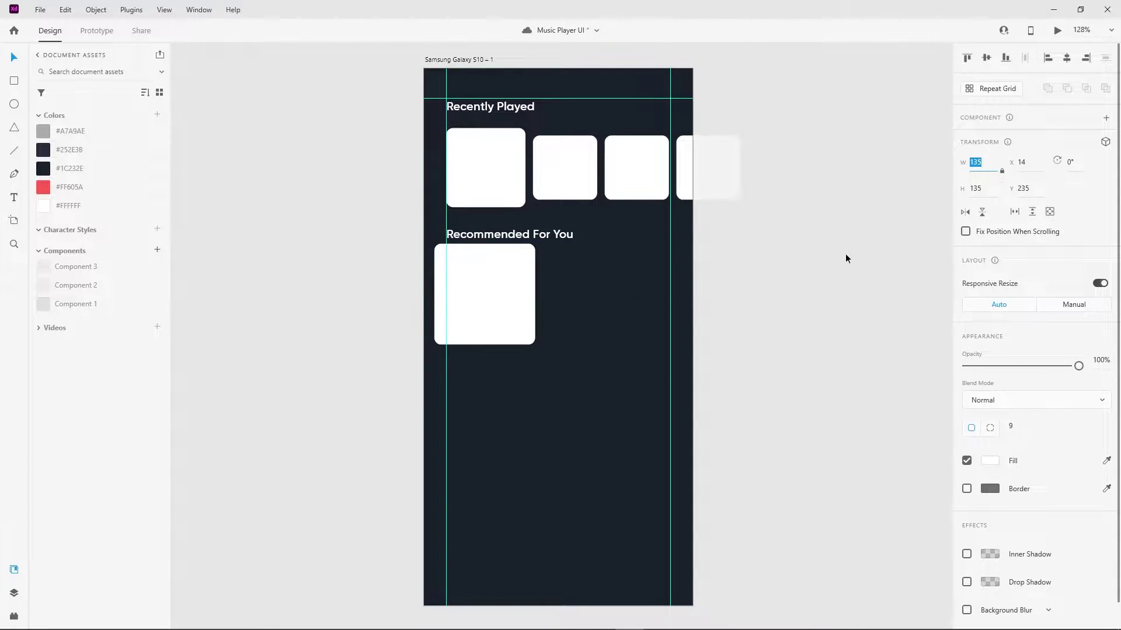
key(Up)
key(Up)
key(Up)
key(ctrl+z)
key(ctrl+z)
key(ctrl+z)
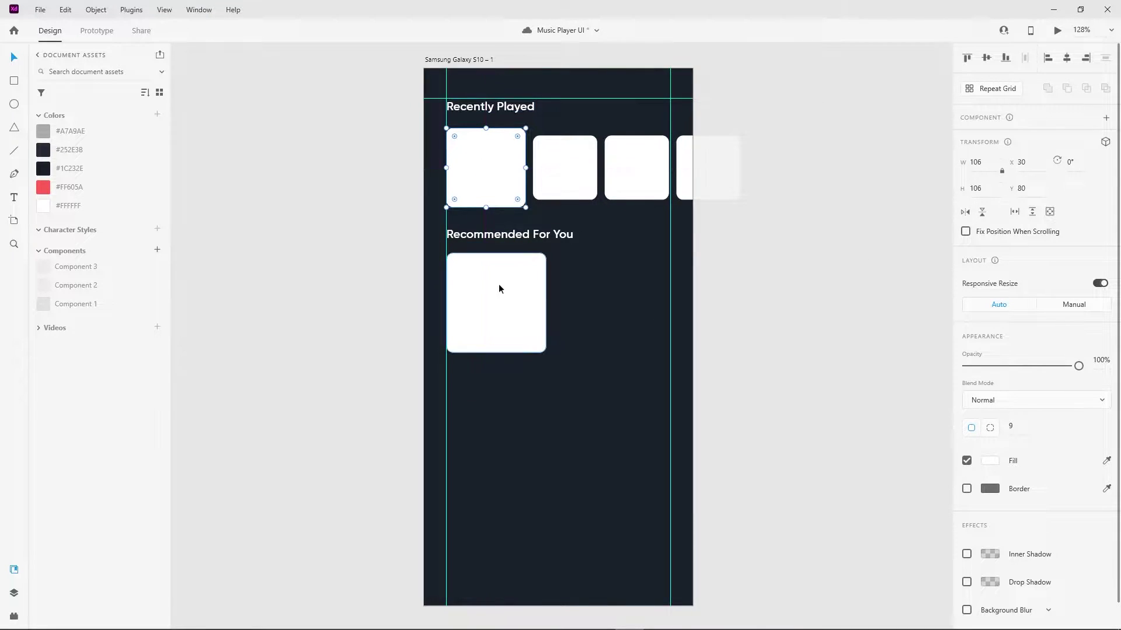
Duplicate the 134 px card to its right and fit the artboard in view
click(498, 285)
scroll(536, 308, down, 3)
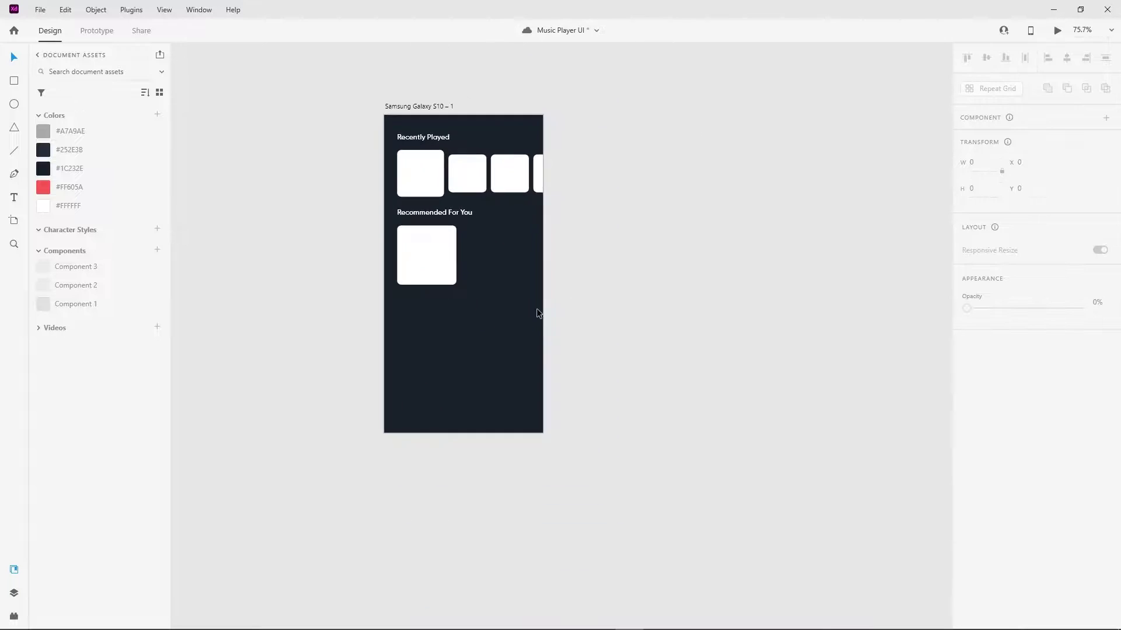
scroll(481, 279, up, 3)
drag(481, 279, 604, 285)
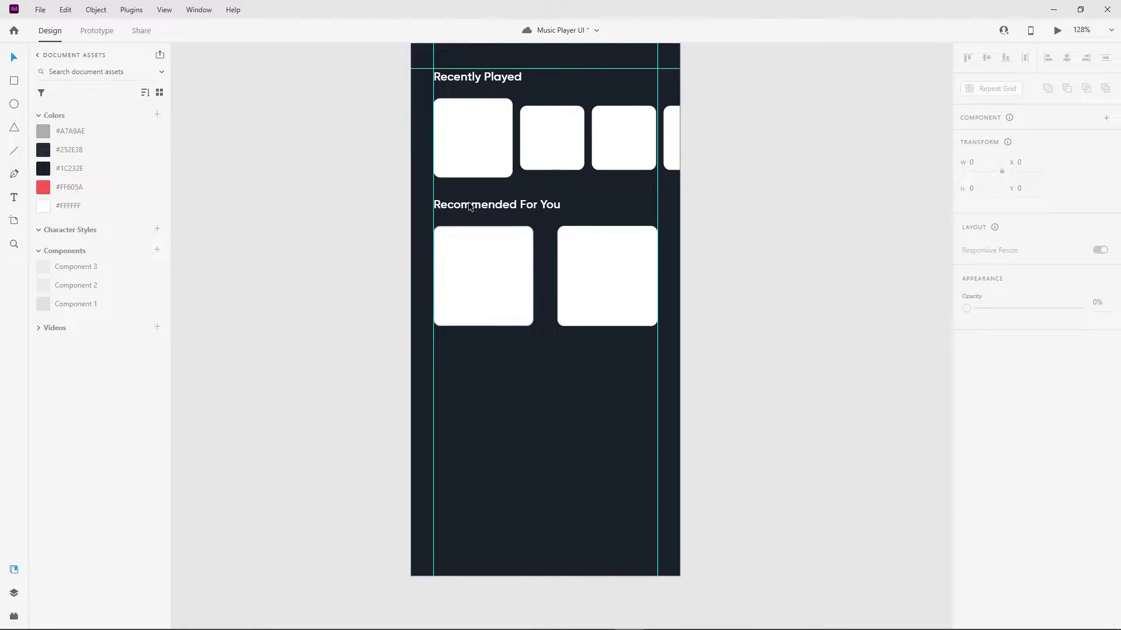
click(482, 245)
key(Escape)
key(ctrl+0)
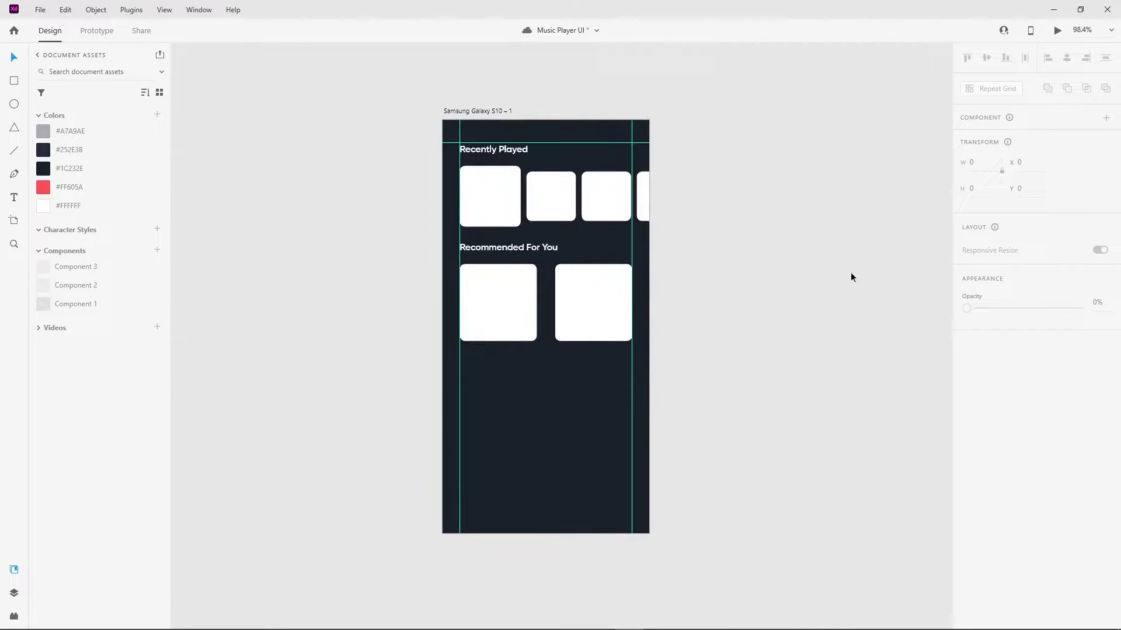
Minimise Adobe XD and drag an album cover image from the desktop toward it
click(1053, 9)
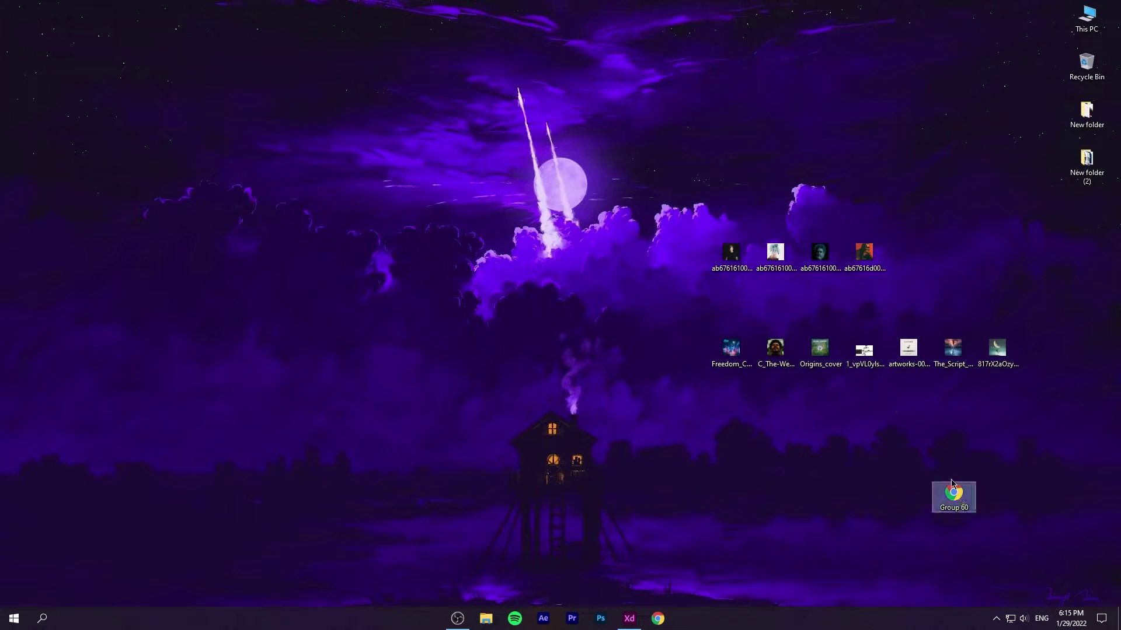
drag(1050, 198, 801, 384)
click(795, 376)
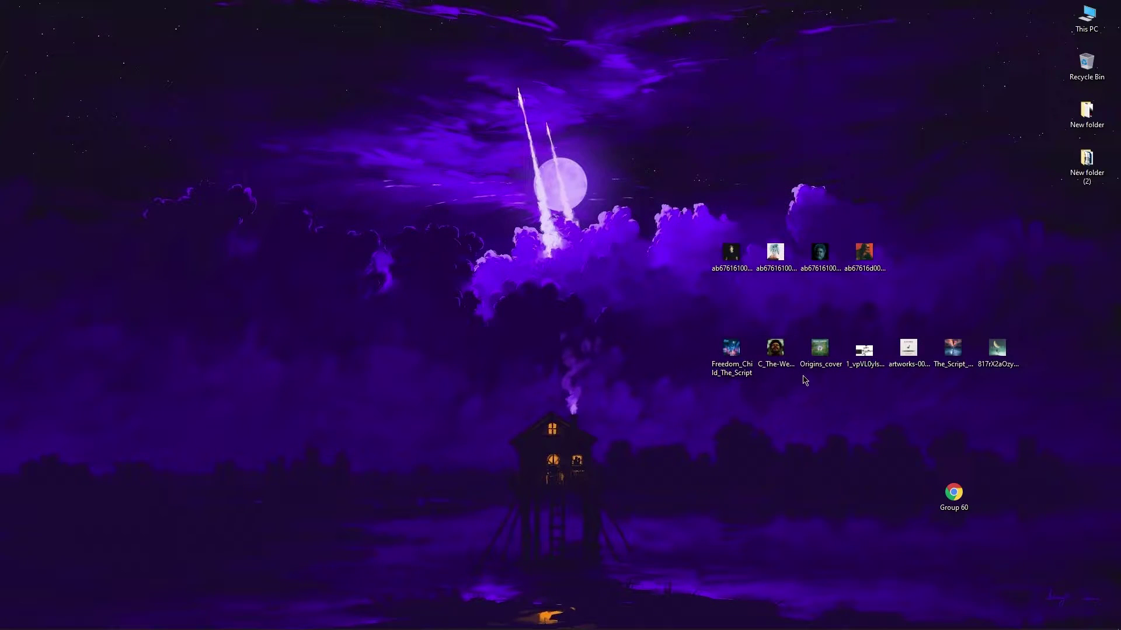
drag(1021, 338, 840, 479)
Drop the Believe, CAVING and two more cover images into the Recently Played cards
click(629, 618)
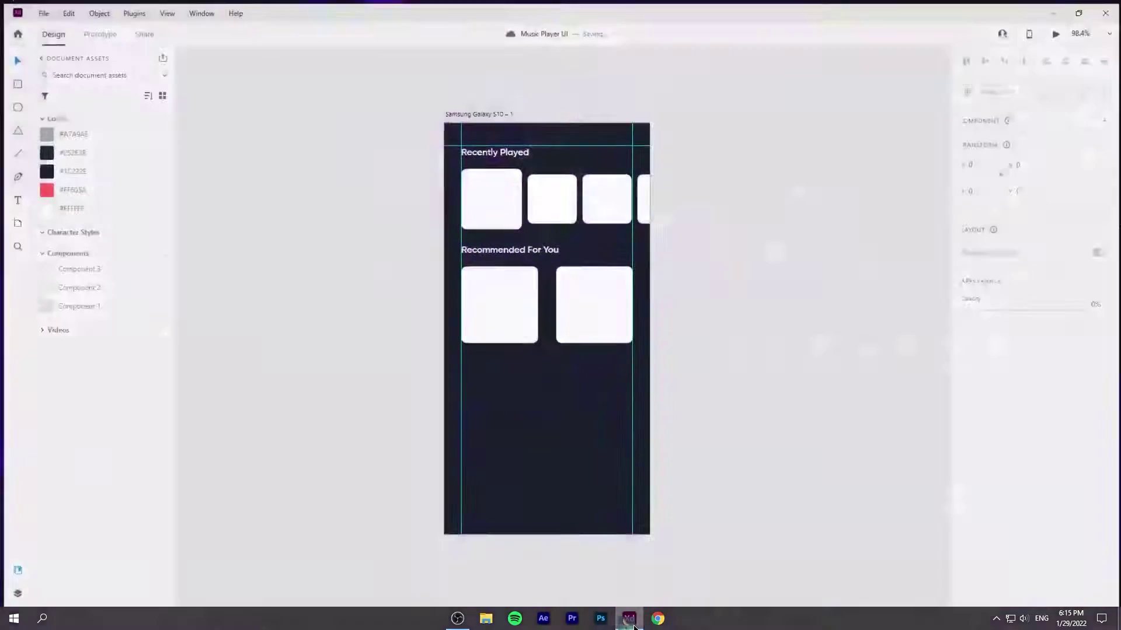
drag(634, 627, 494, 208)
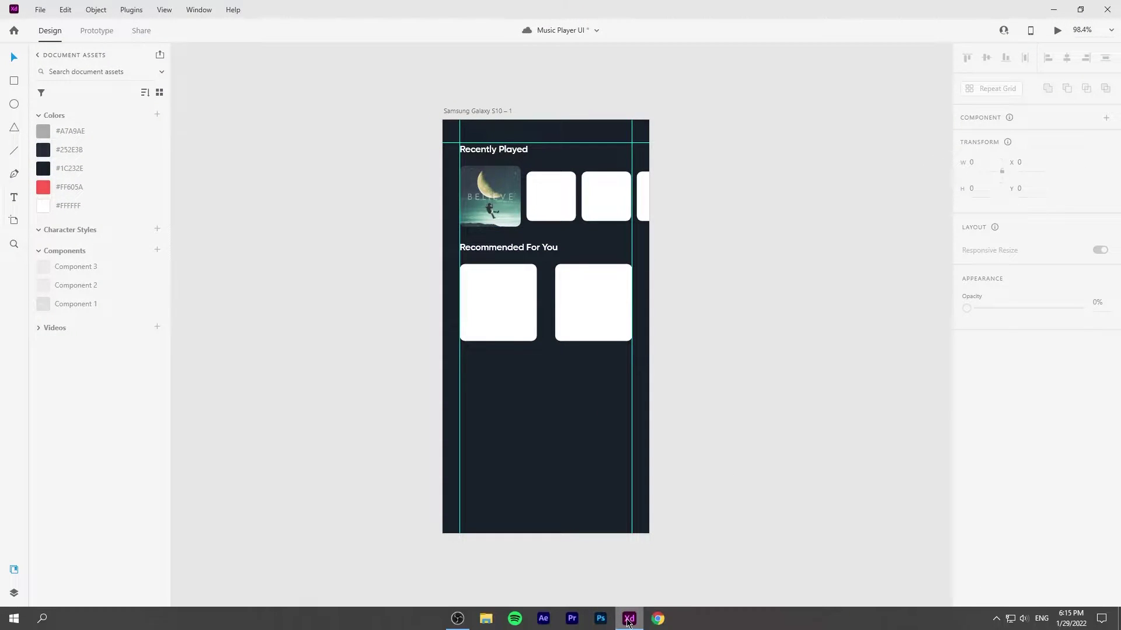
click(629, 621)
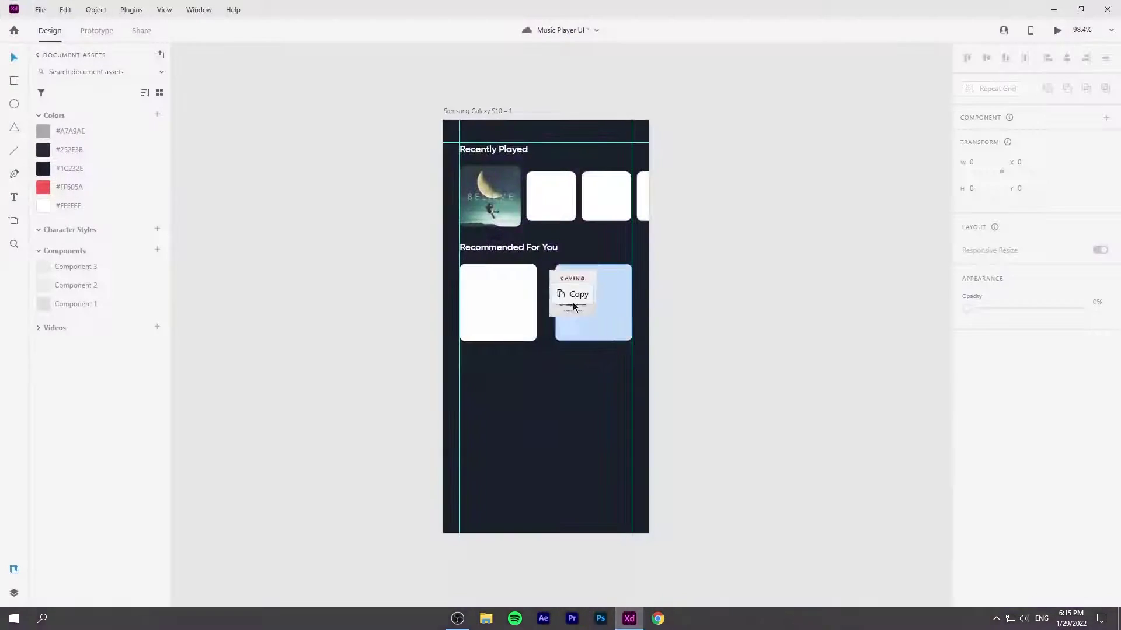
drag(908, 350, 558, 205)
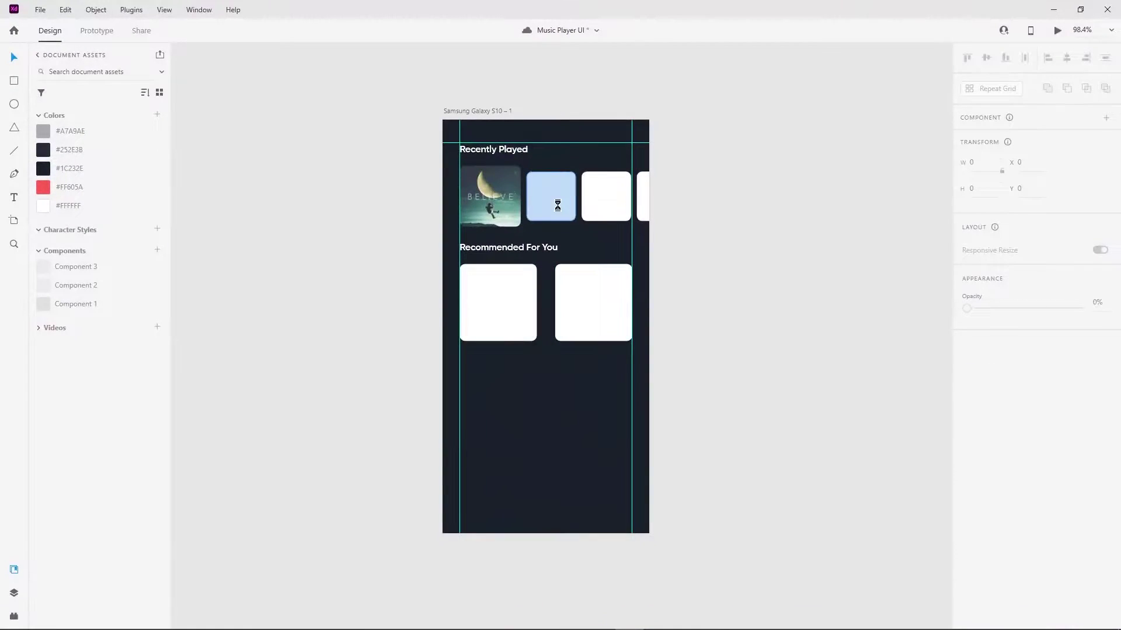
click(628, 619)
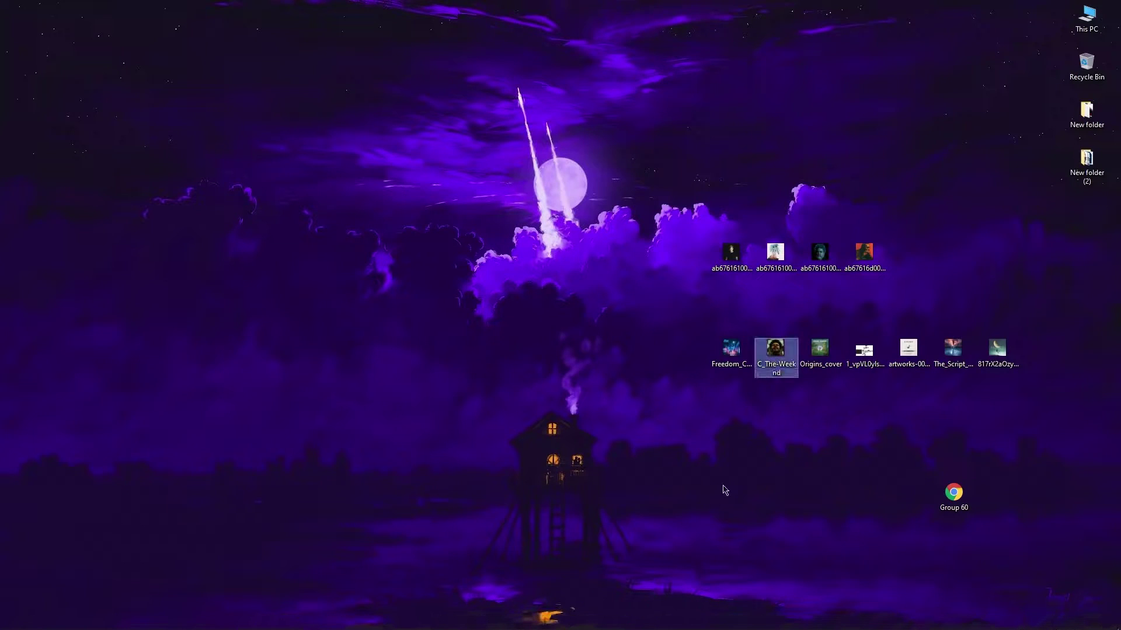
mouse_move(863, 253)
mouse_down()
mouse_move(629, 625)
mouse_move(644, 195)
mouse_up()
click(630, 619)
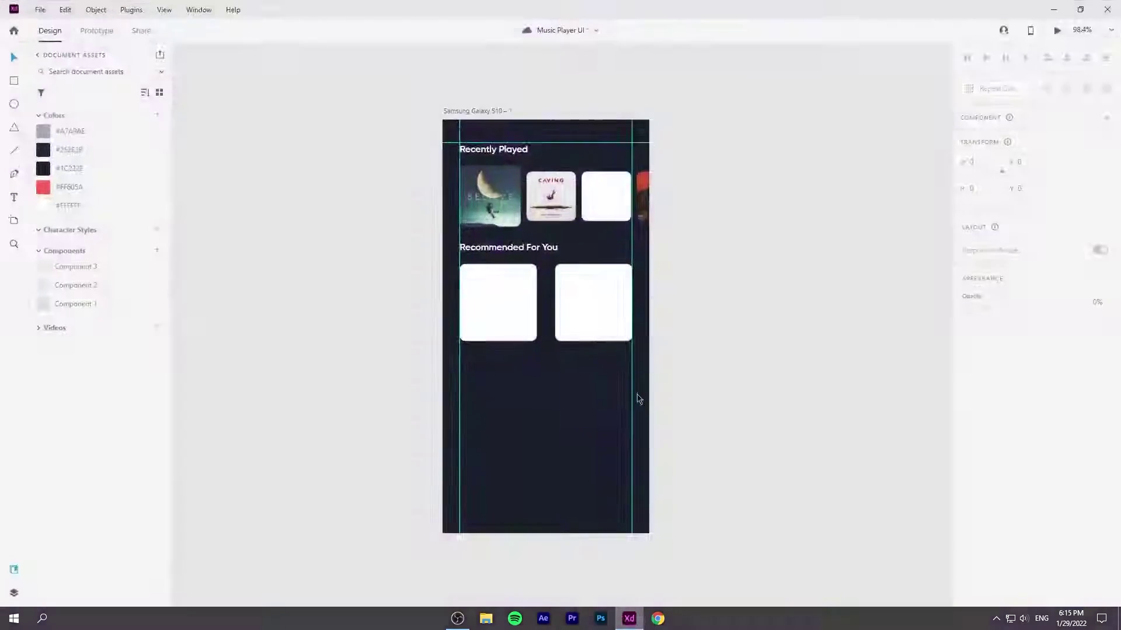
drag(737, 249, 599, 196)
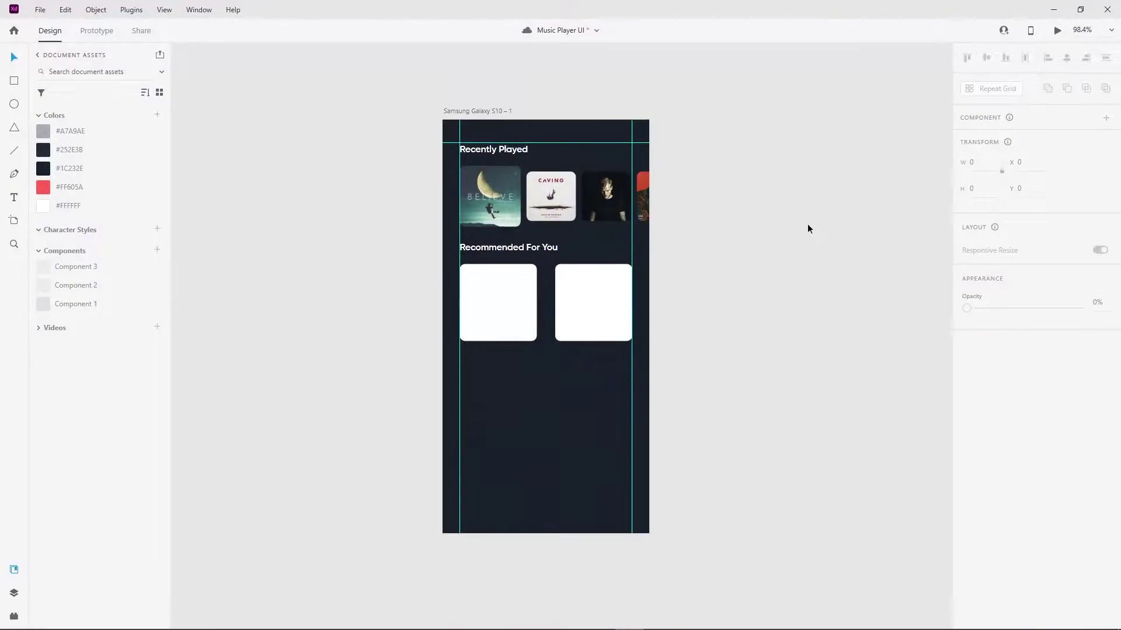
Set the third Recently Played cover to 70% opacity and the fourth to 50%
ctrl+scroll(434, 218, up, 3)
click(570, 187)
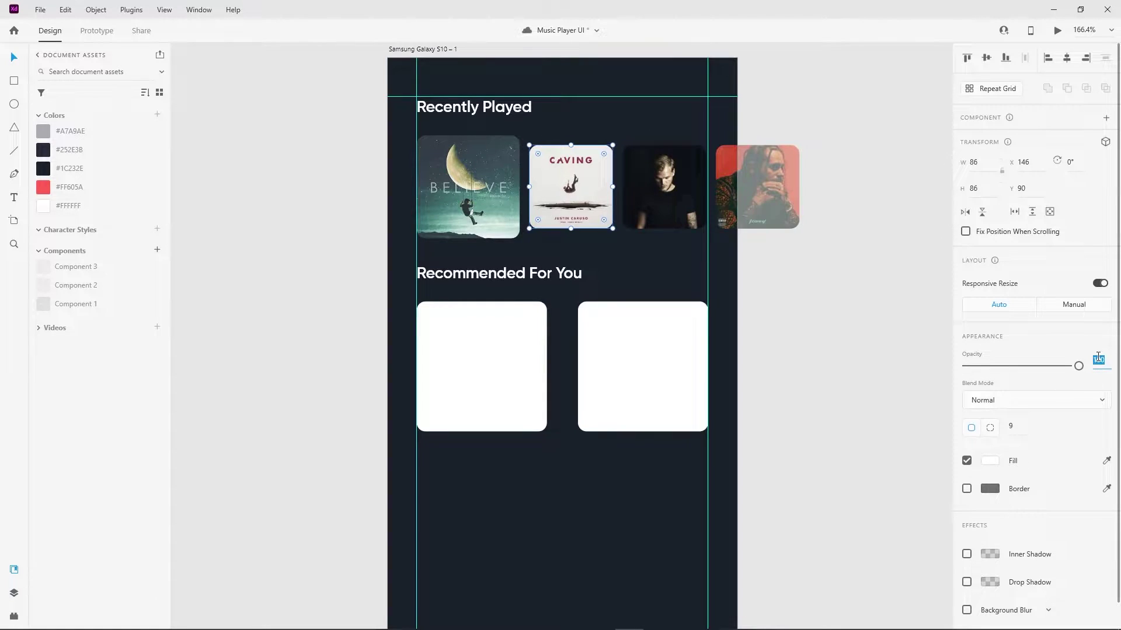
click(677, 188)
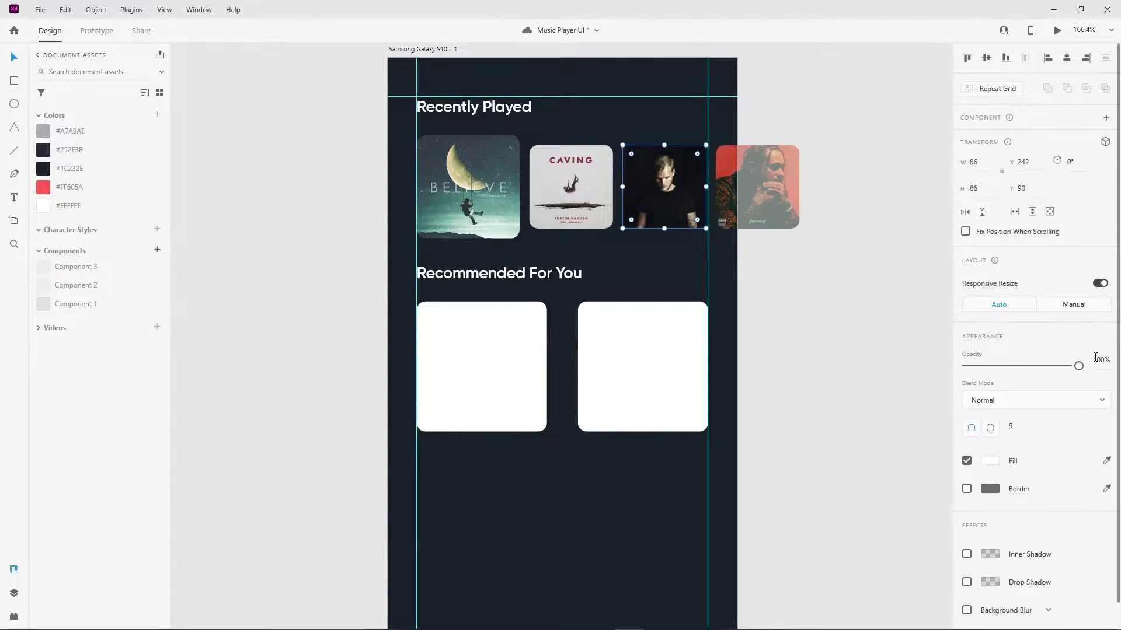
text(70)
key(Return)
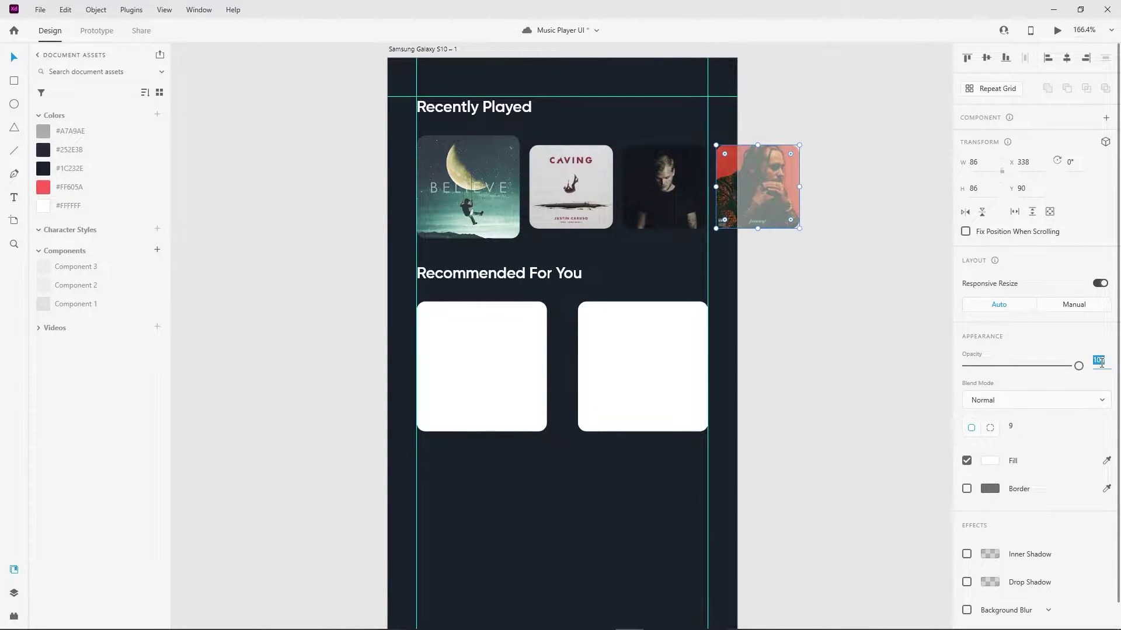
text(50)
key(Return)
click(349, 297)
ctrl+scroll(349, 296, down, 2)
scroll(449, 394, down, 1)
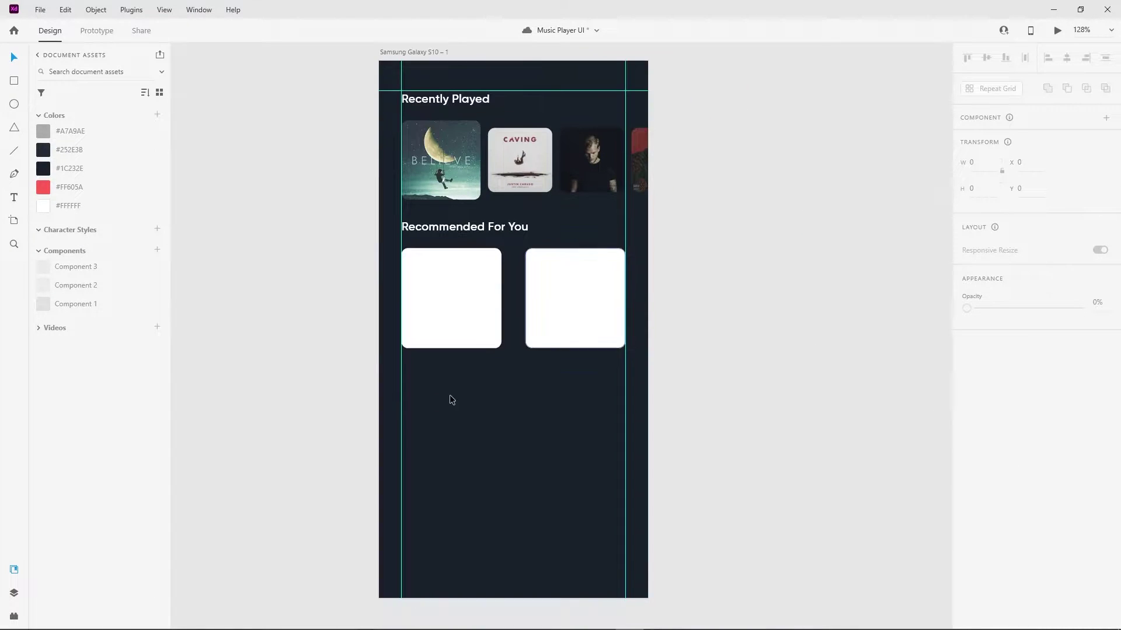
ctrl+scroll(705, 427, down, 1)
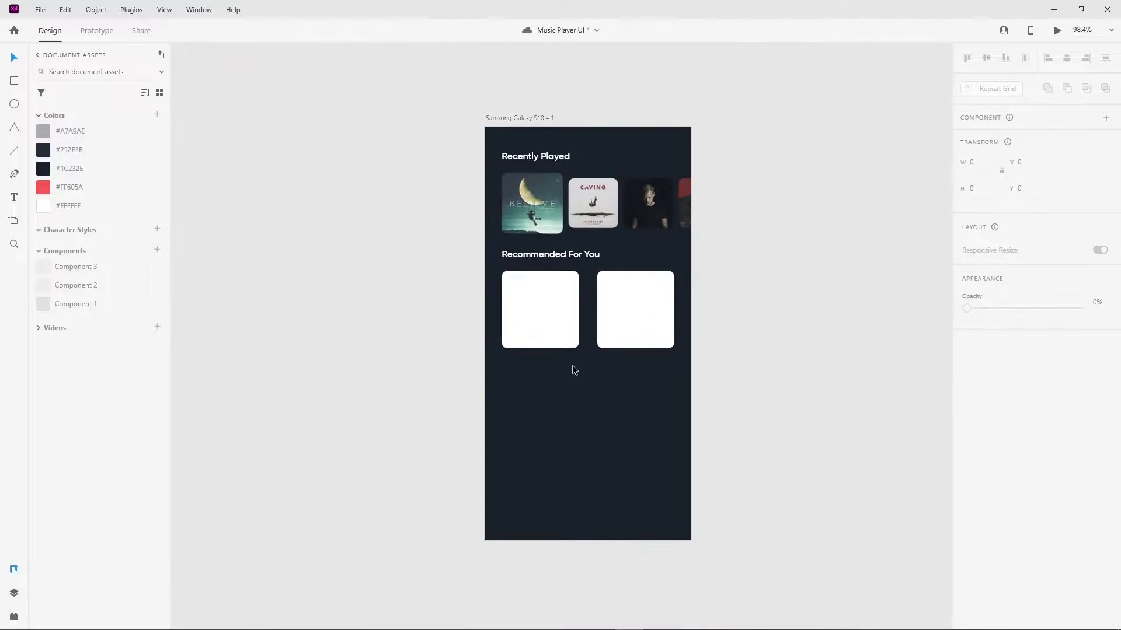
ctrl+scroll(572, 365, up, 1)
Copy the Recommended heading as a 'See all' label in Medium weight, size 15
drag(565, 221, 663, 221)
double_click(666, 219)
text(See)
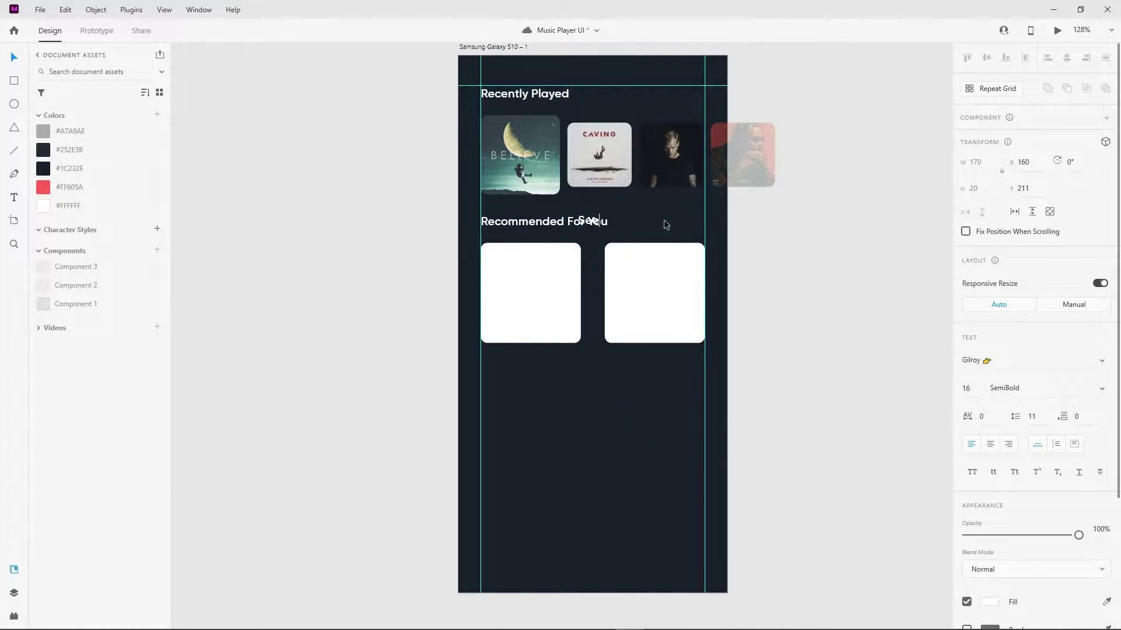
text( all)
key(Escape)
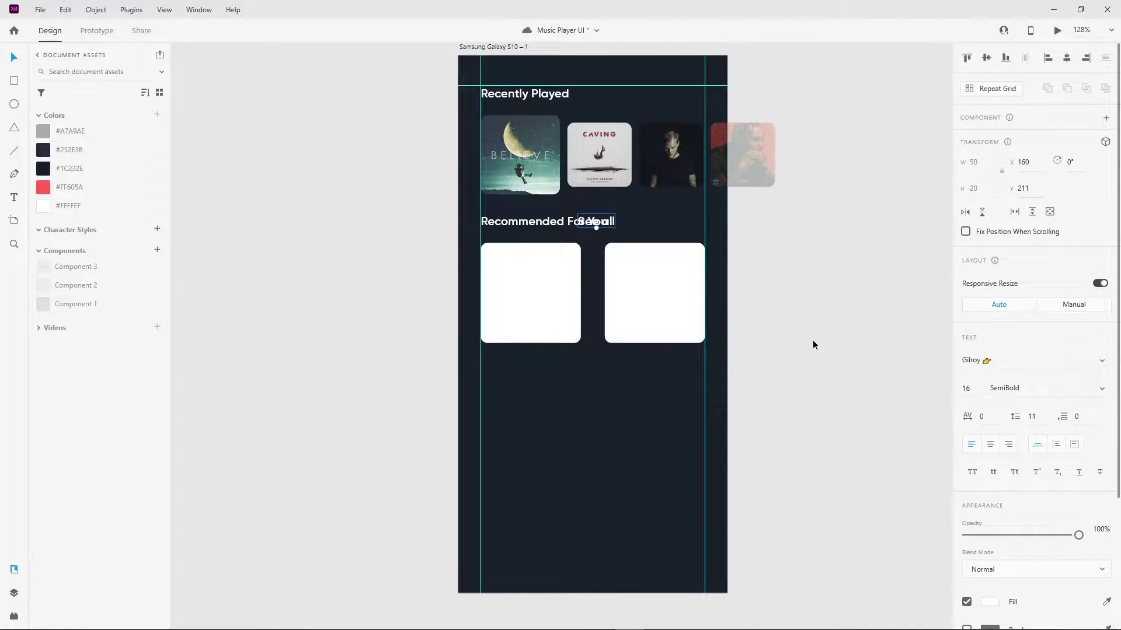
click(968, 389)
text(15)
key(Return)
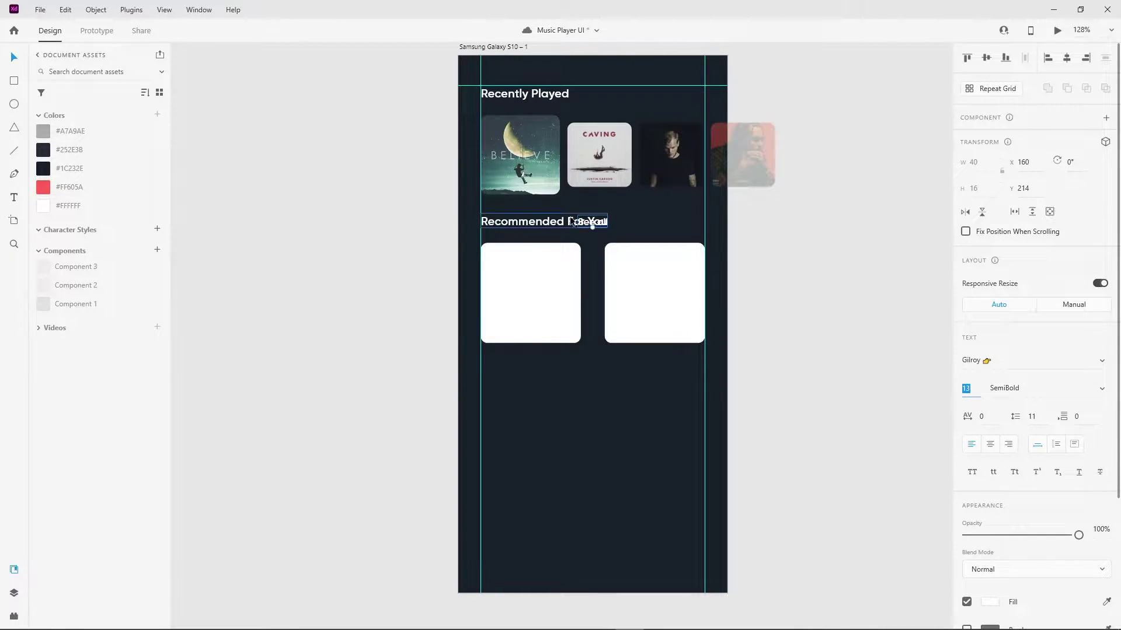
click(1102, 388)
click(1056, 365)
Right-align See all on the margin at size 12 and select it with the heading
drag(590, 227, 698, 225)
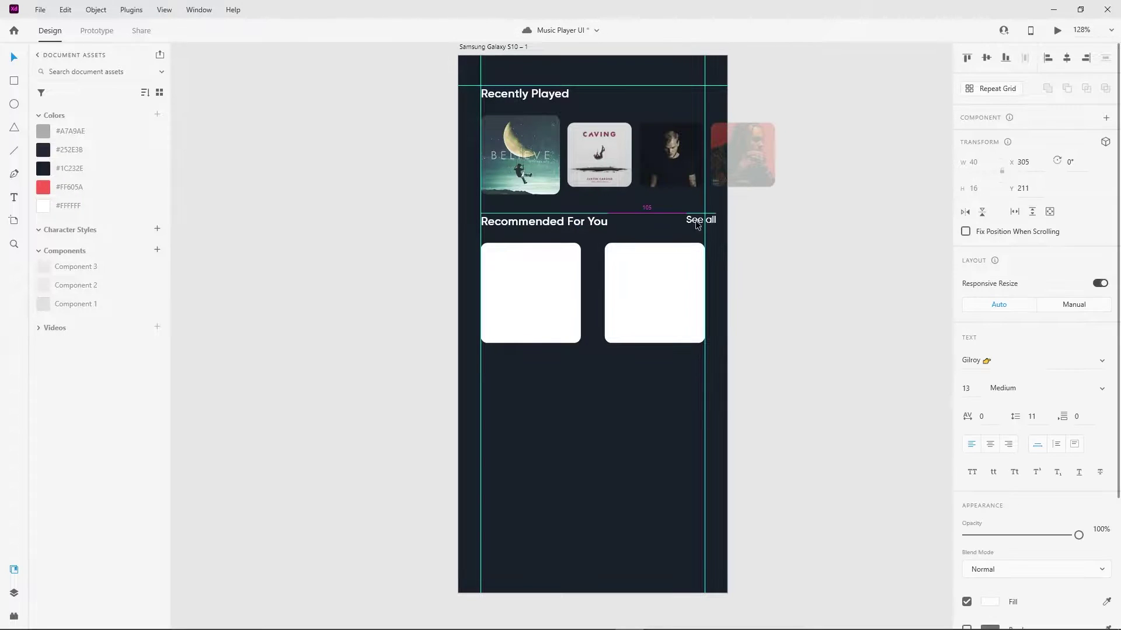
key(ctrl+shift+comma)
scroll(645, 221, up, 3)
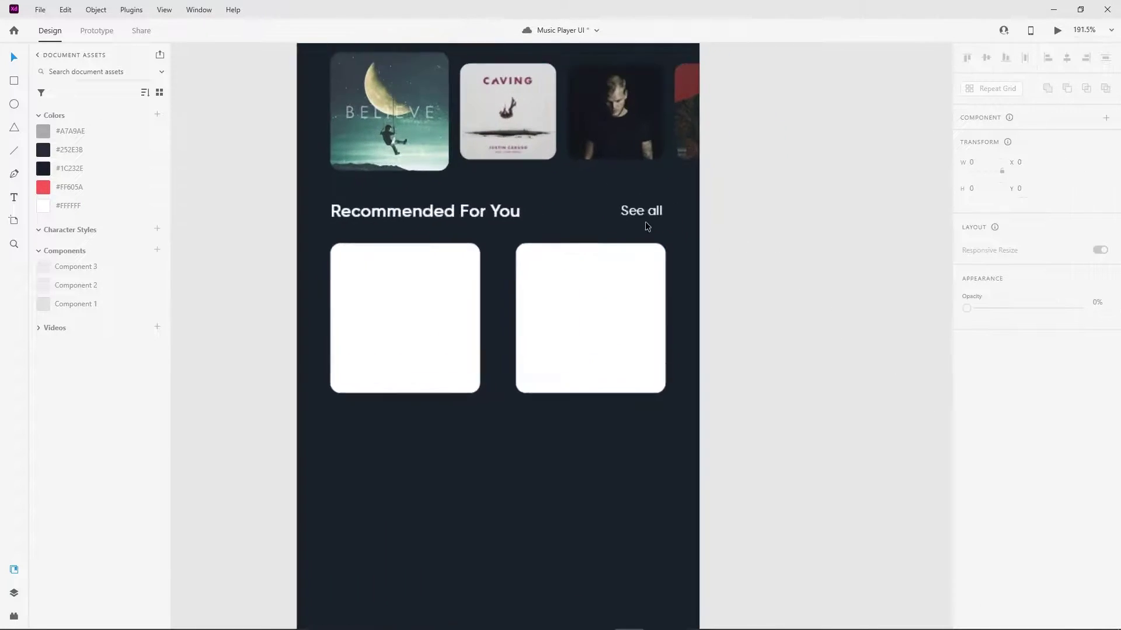
click(800, 253)
click(642, 212)
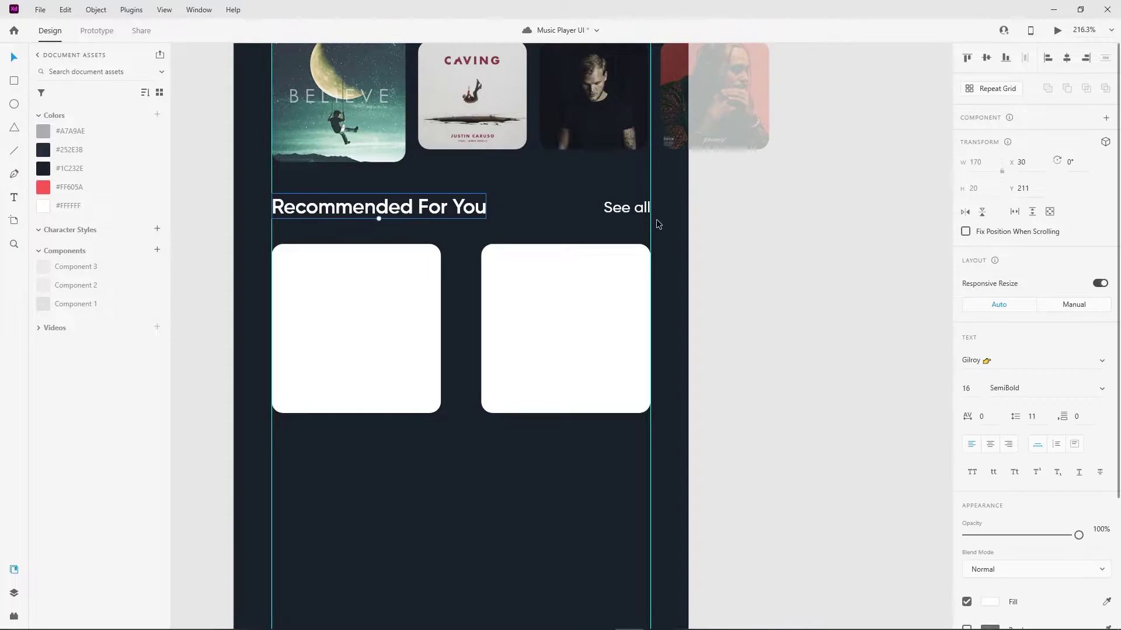
scroll(425, 258, down, 5)
key(Escape)
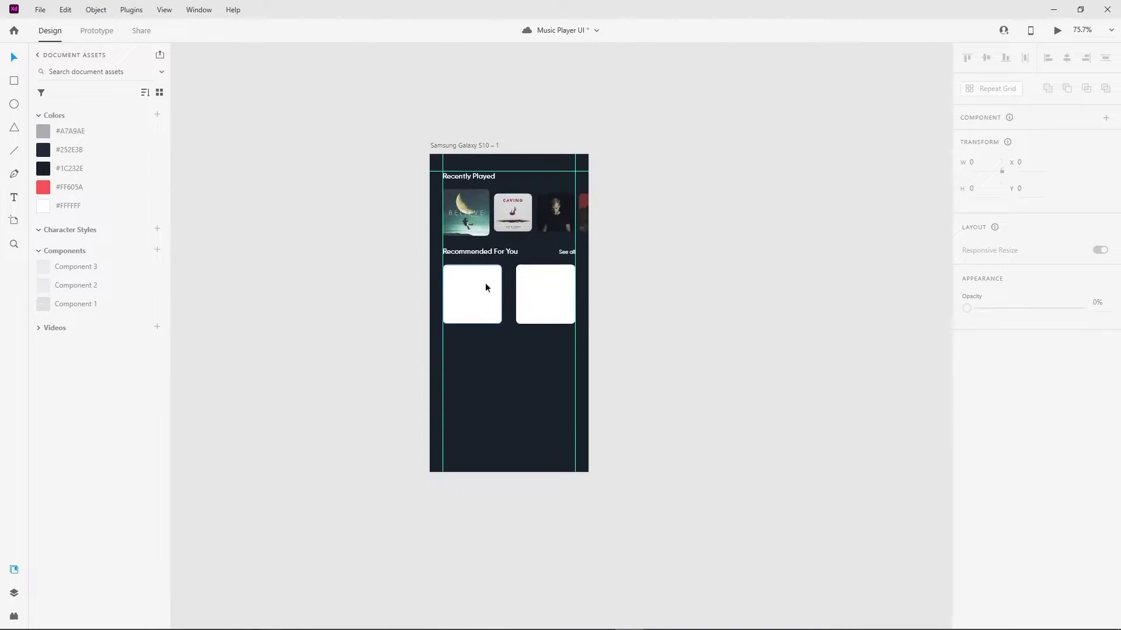
Copy the heading below the first card as a size-14 'NAme' label, centred under it
scroll(512, 203, up, 3)
drag(512, 203, 554, 340)
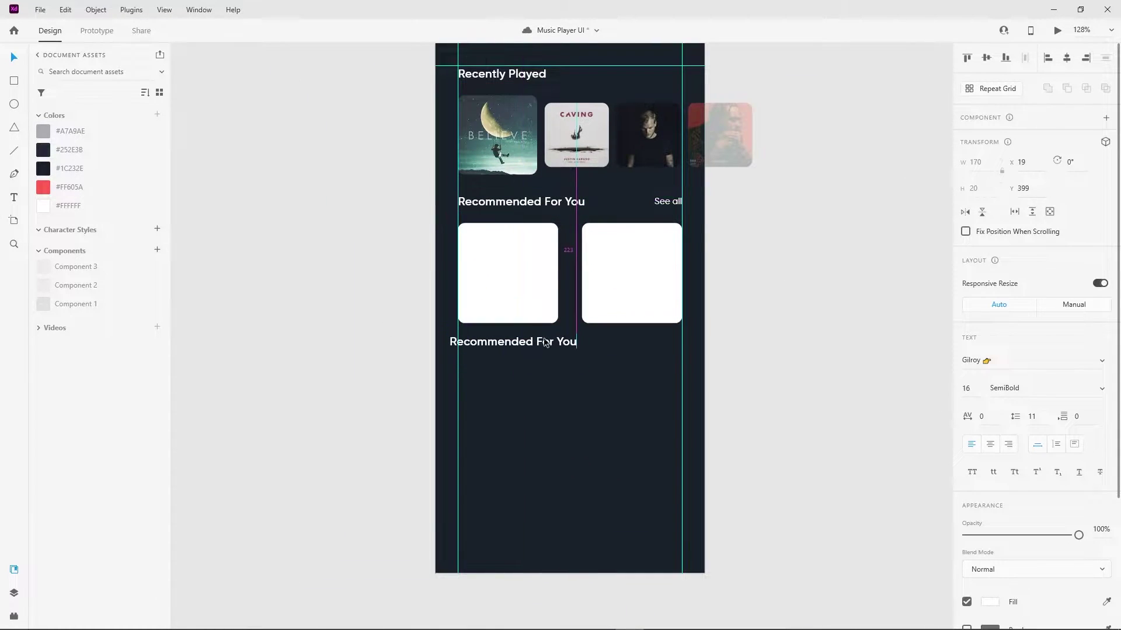
text(14)
key(Return)
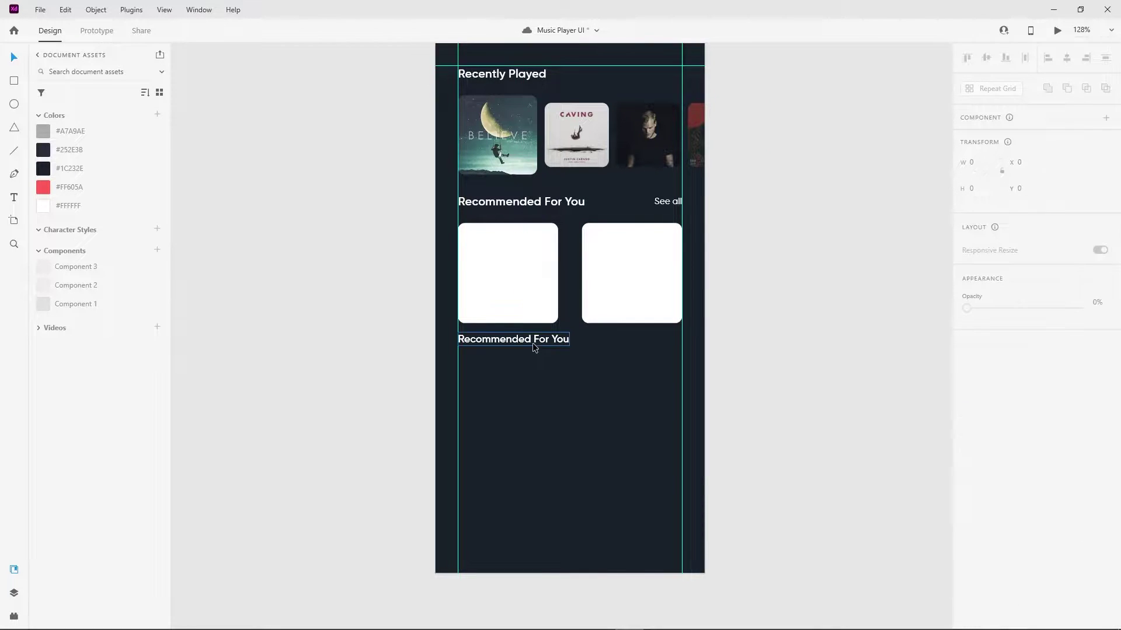
double_click(533, 340)
text(NAme)
key(Escape)
drag(471, 340, 501, 338)
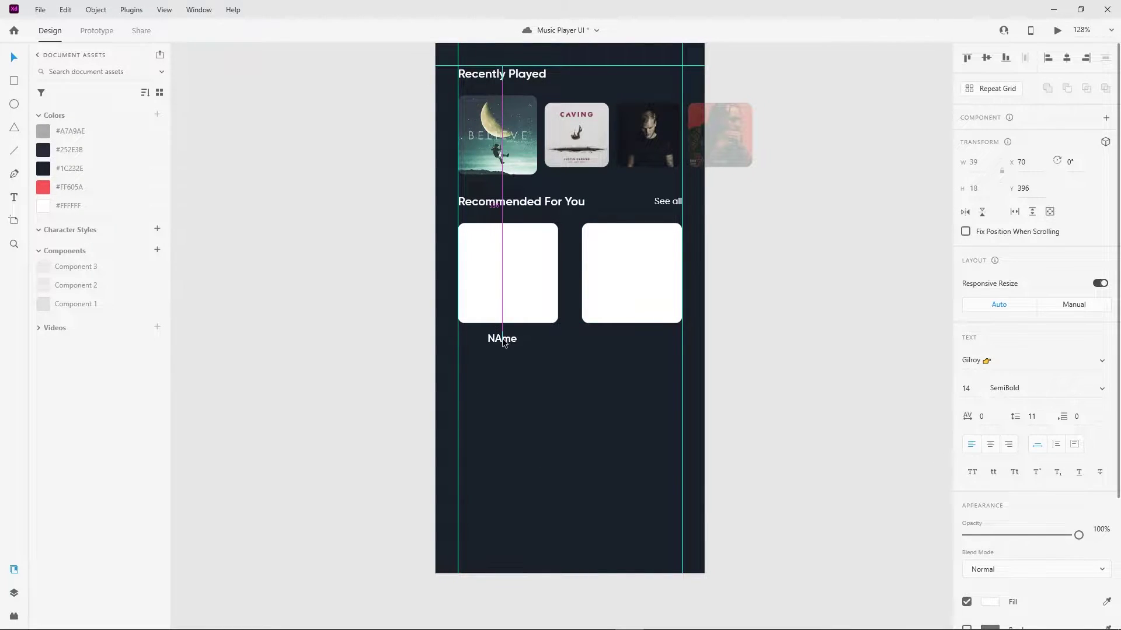
Copy the card and label to the second position, then duplicate the pair into a second row
shift+click(518, 304)
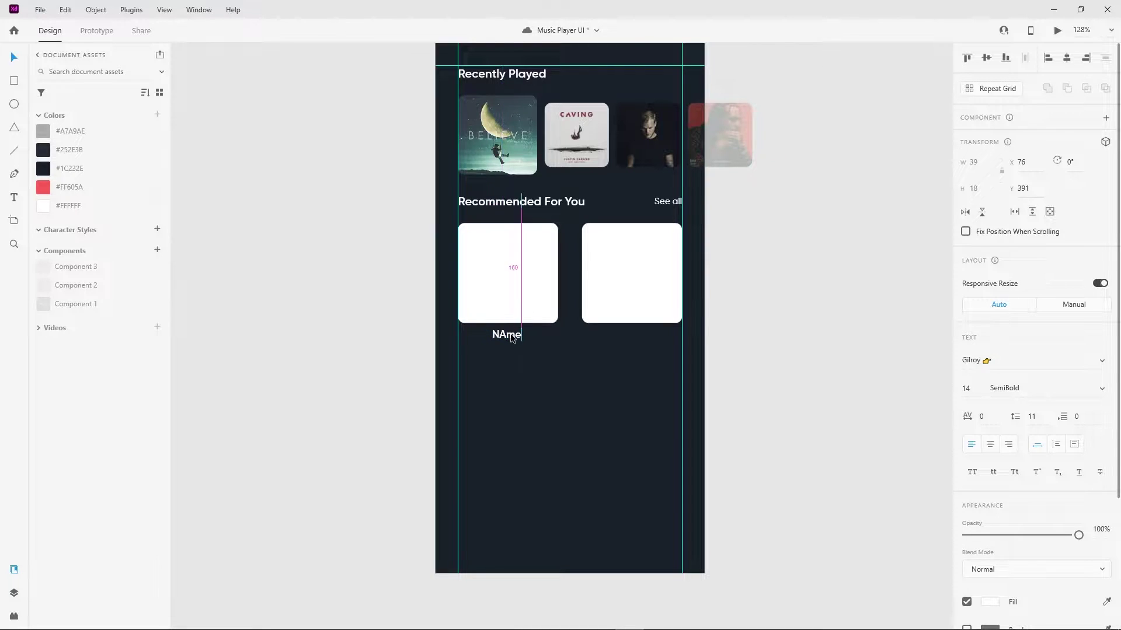
drag(522, 334, 646, 334)
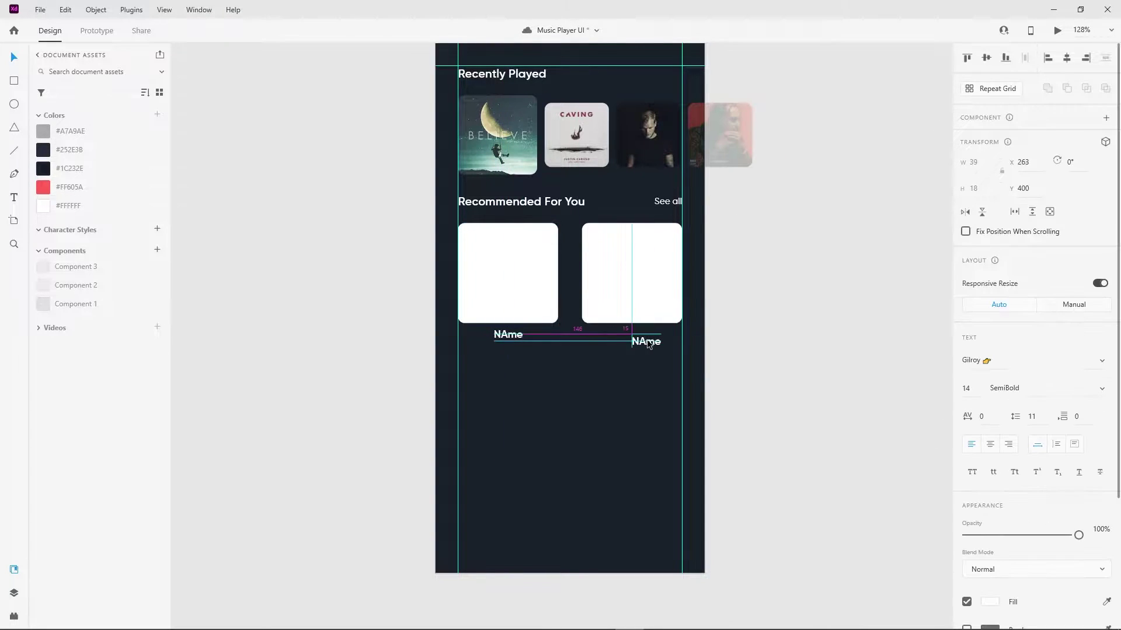
drag(476, 366, 666, 255)
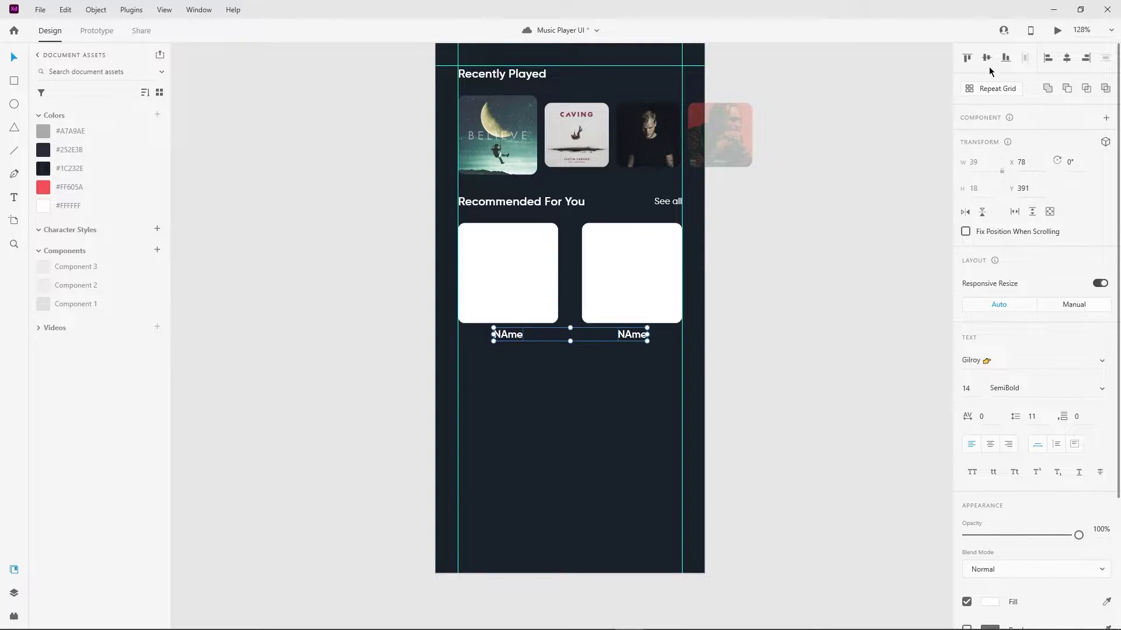
drag(490, 395, 600, 287)
alt+drag(657, 264, 656, 387)
Copy the top-right 'NAme' label under the bottom-right card and fit the artboard in view
scroll(534, 414, up, 3)
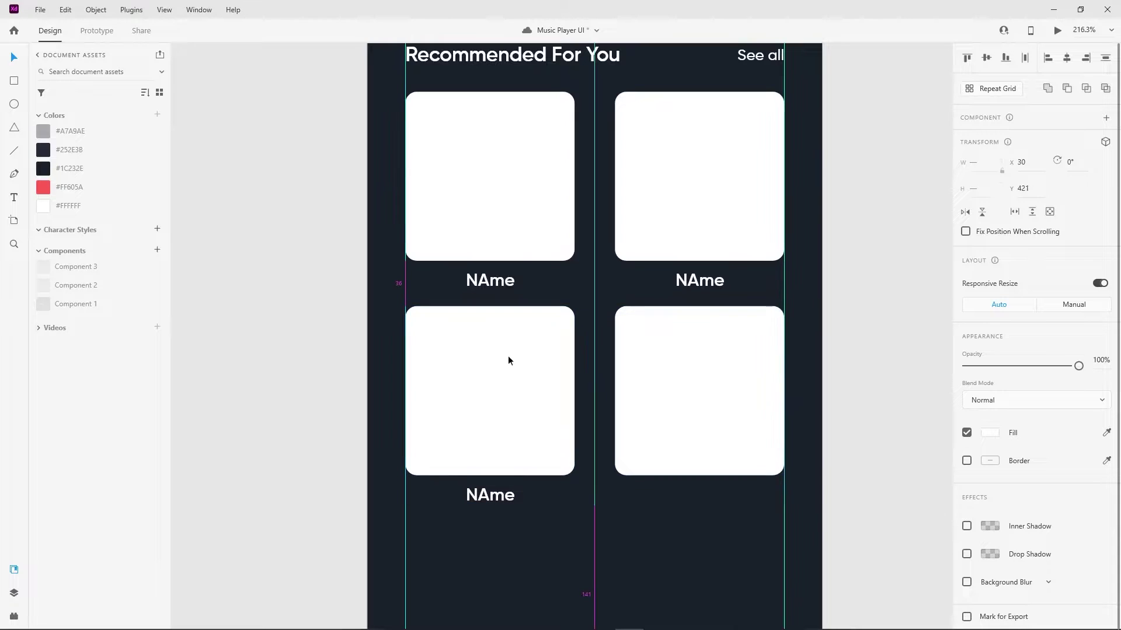
click(497, 281)
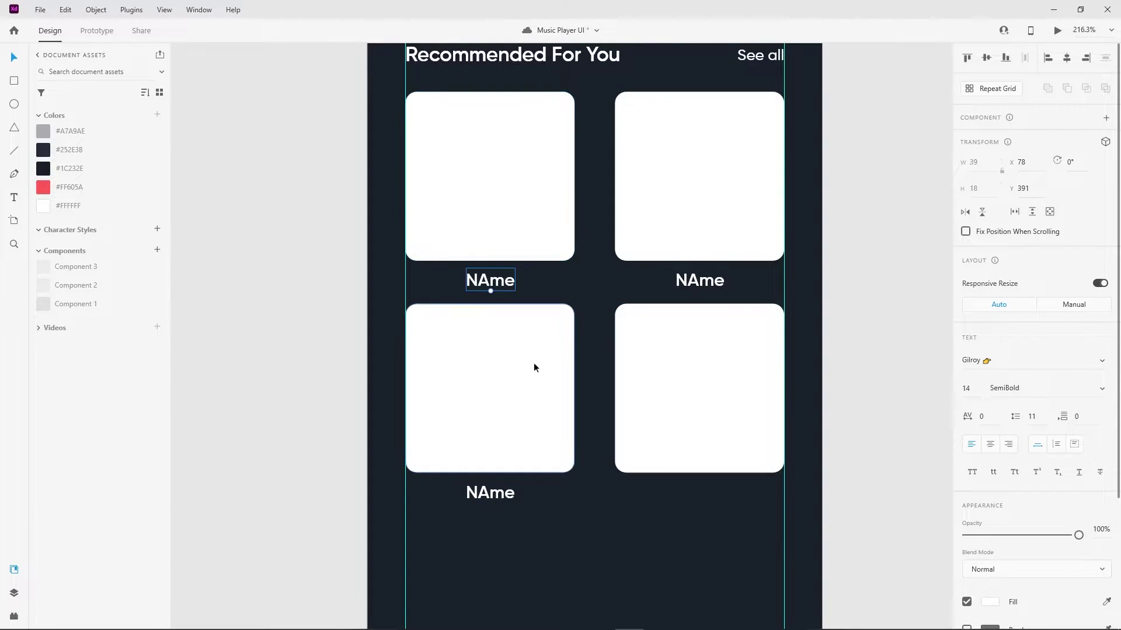
click(942, 285)
click(700, 280)
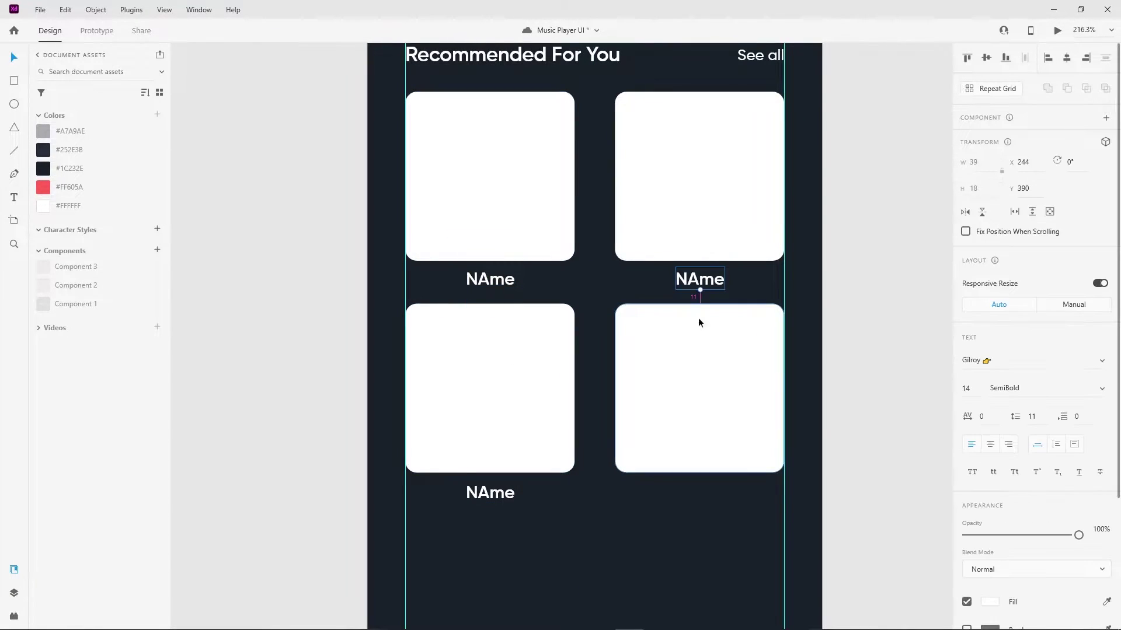
mouse_move(490, 492)
mouse_down()
mouse_move(707, 496)
mouse_move(758, 444)
mouse_up()
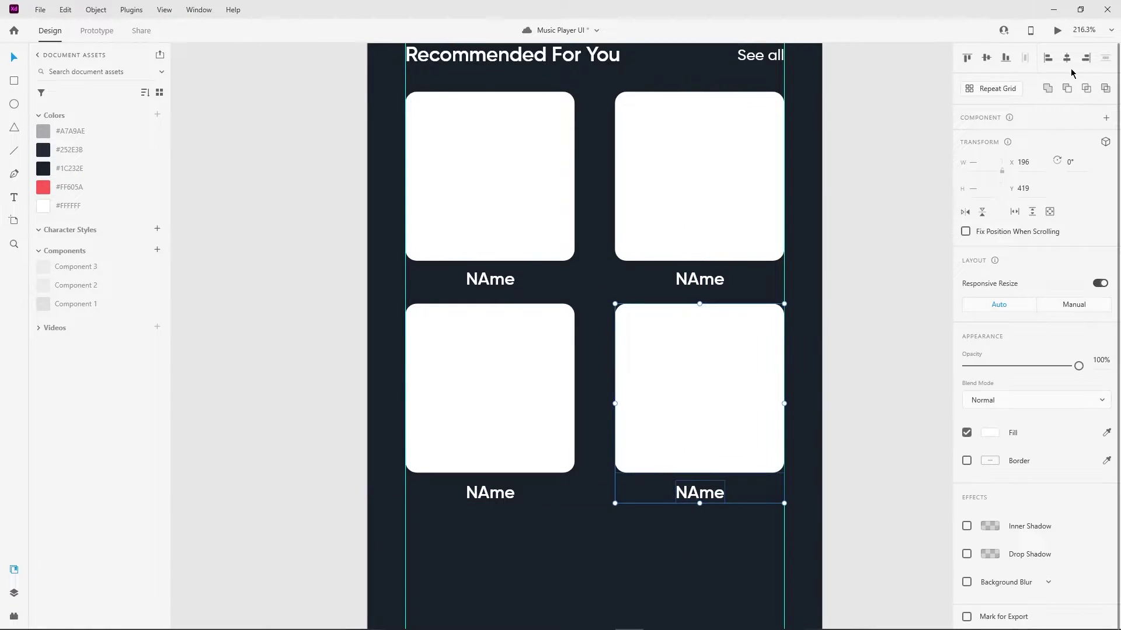
key(ctrl+0)
Fill the first card with a cover image and the second with the Script cover
key(super+d)
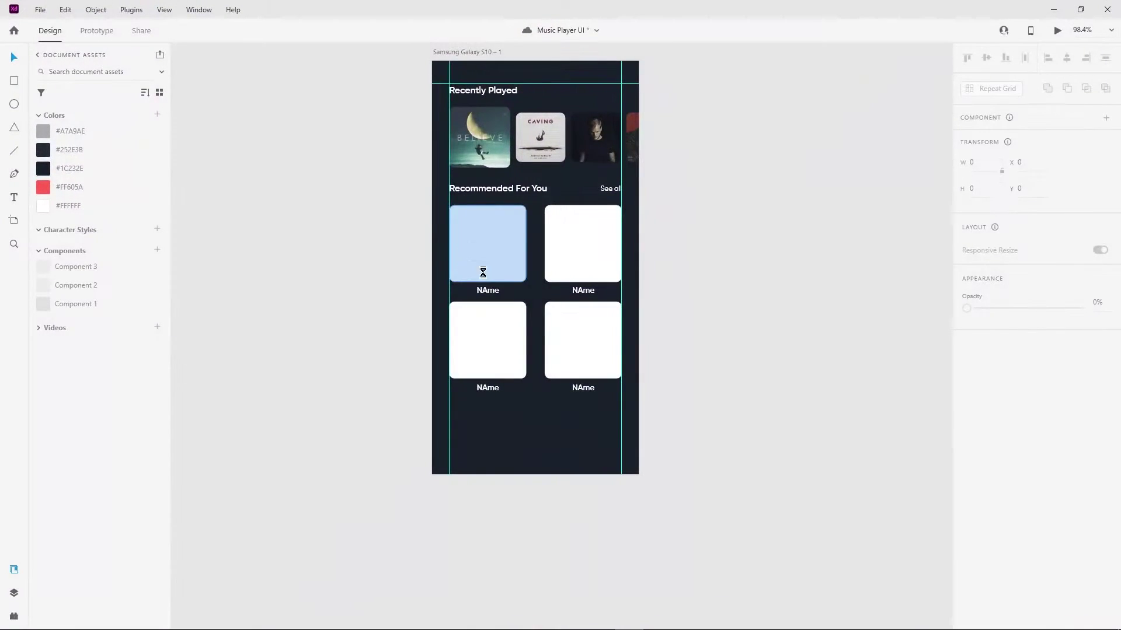
drag(629, 618, 480, 270)
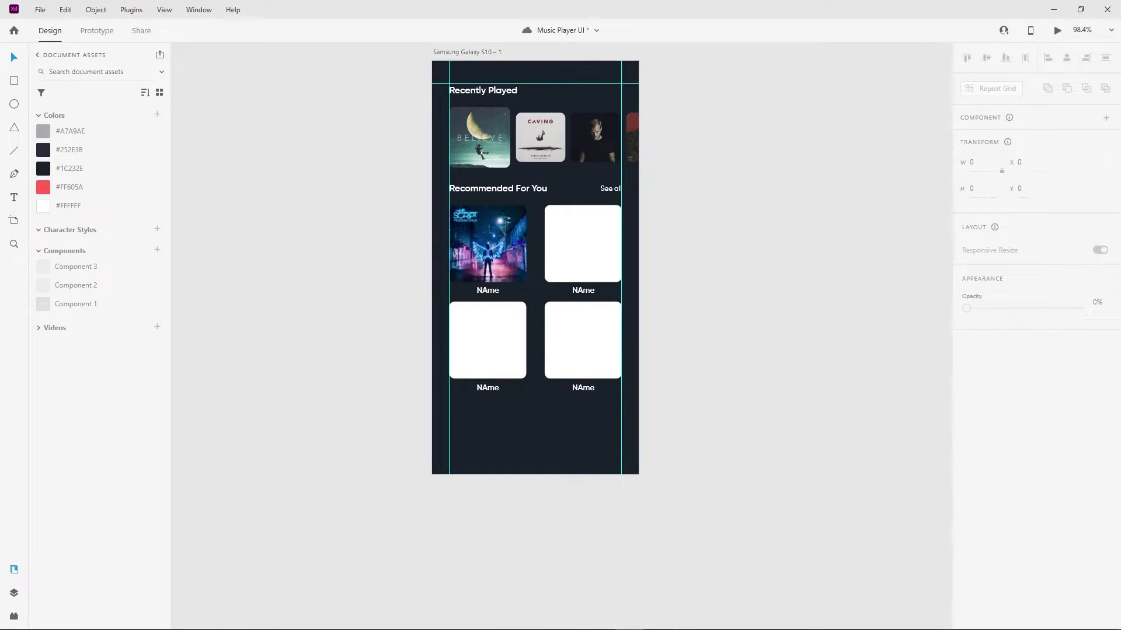
key(super+d)
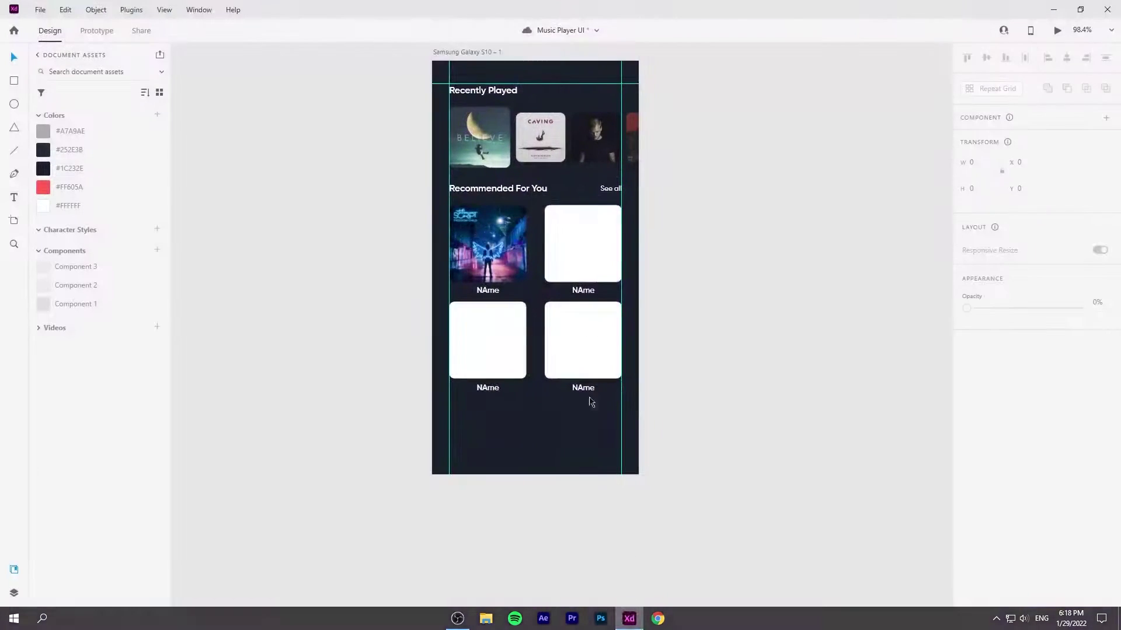
drag(915, 394, 582, 244)
Place the Weeknd cover into the third card and the Origins cover into the fourth
click(628, 618)
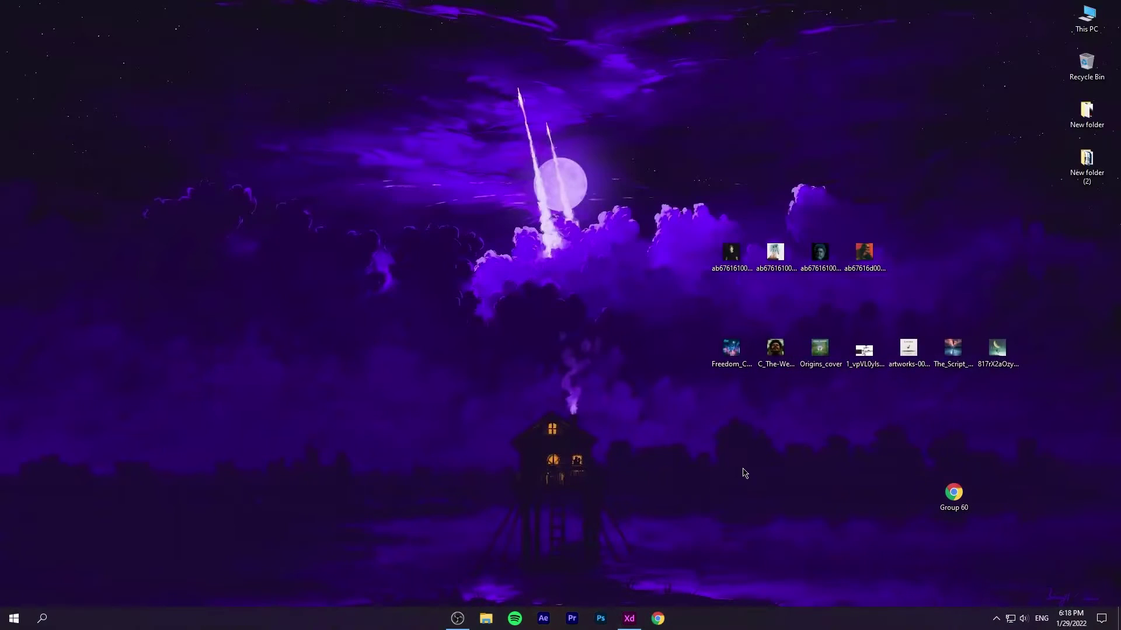
drag(775, 354, 487, 341)
click(640, 610)
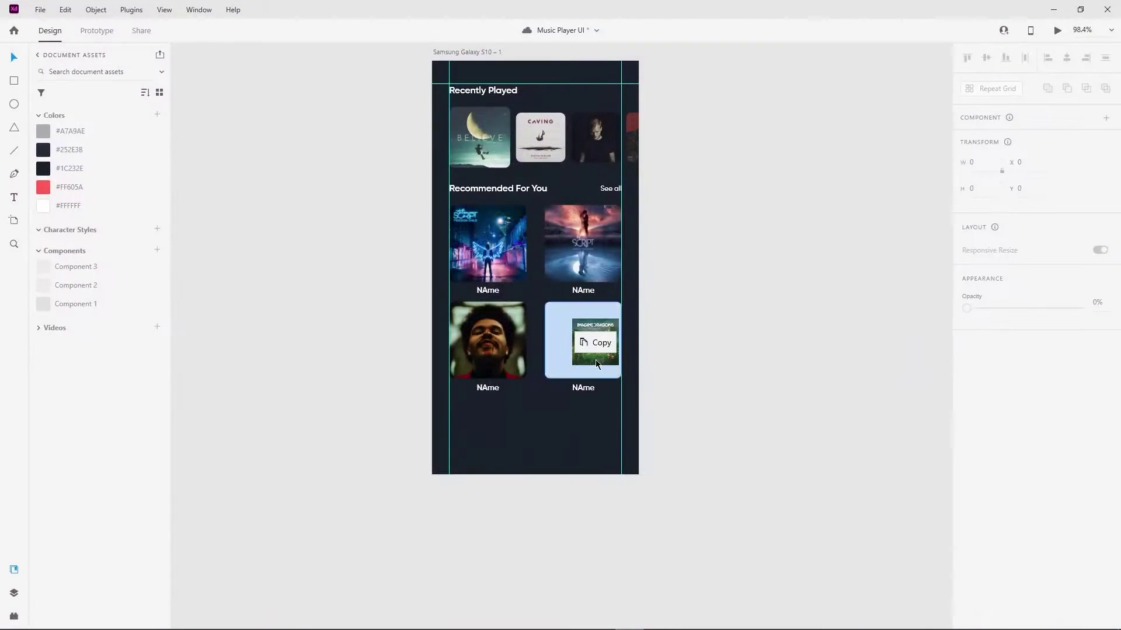
drag(734, 460, 596, 360)
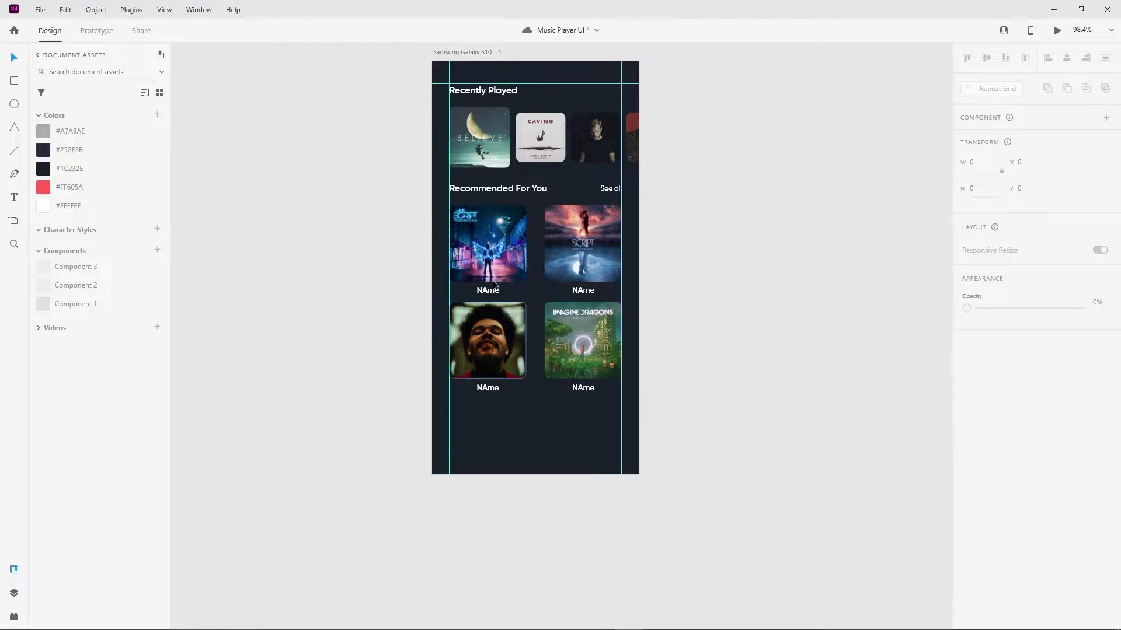
scroll(492, 280, up, 4)
scroll(435, 312, down, 3)
scroll(443, 222, down, 2)
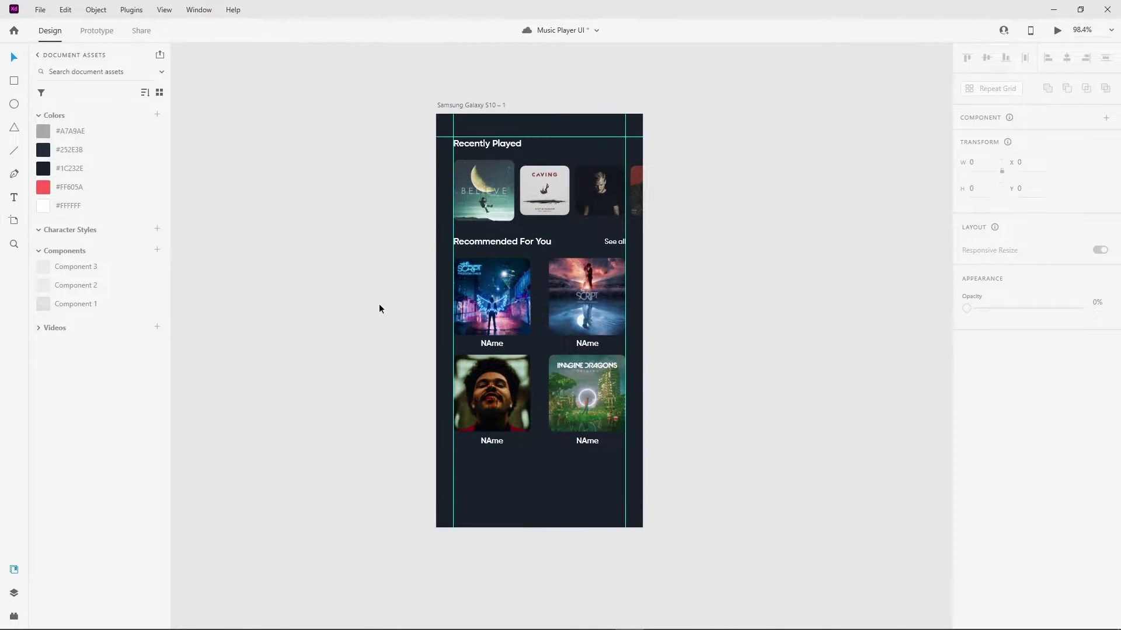
scroll(455, 315, up, 2)
Widen the Recently Played cover row, nudge the Caving cover right, and launch Desktop Preview
click(515, 357)
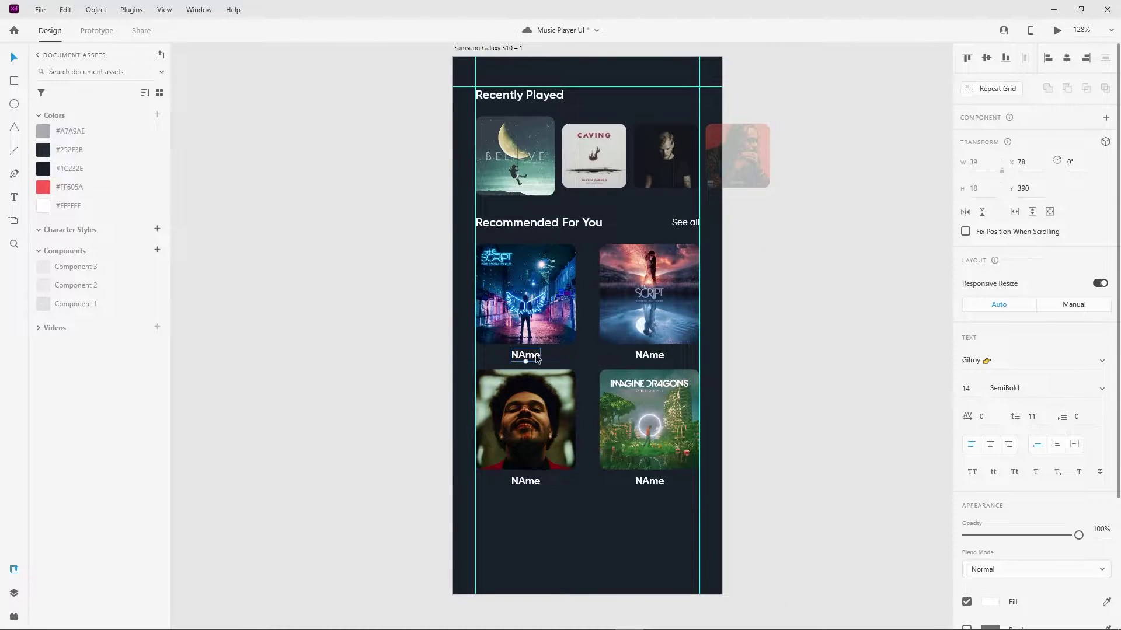
click(738, 156)
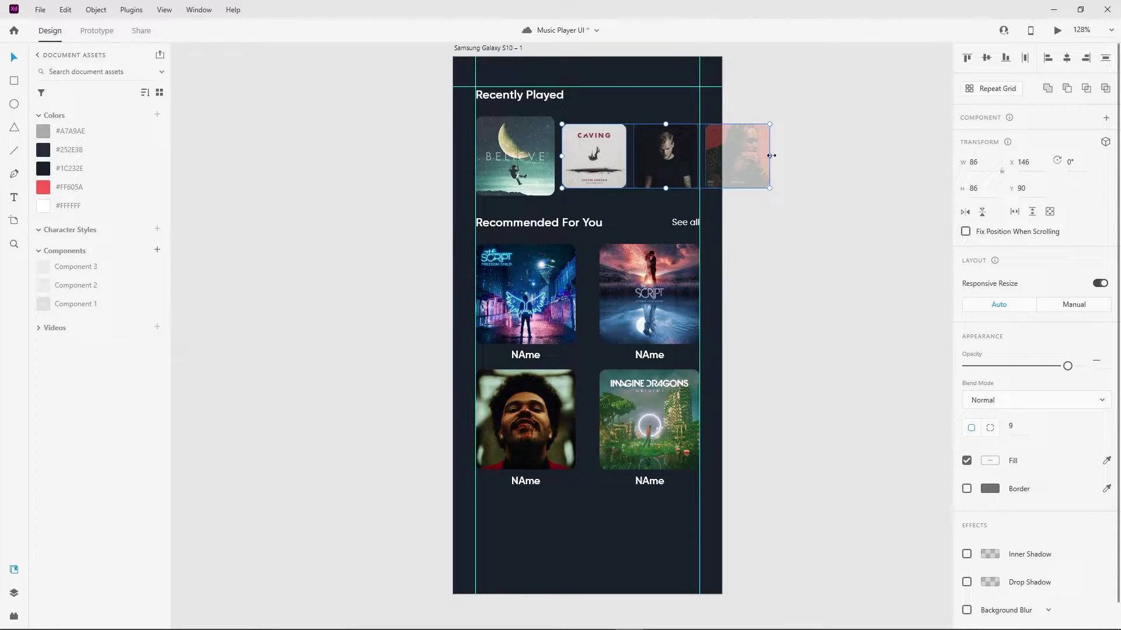
drag(771, 155, 775, 156)
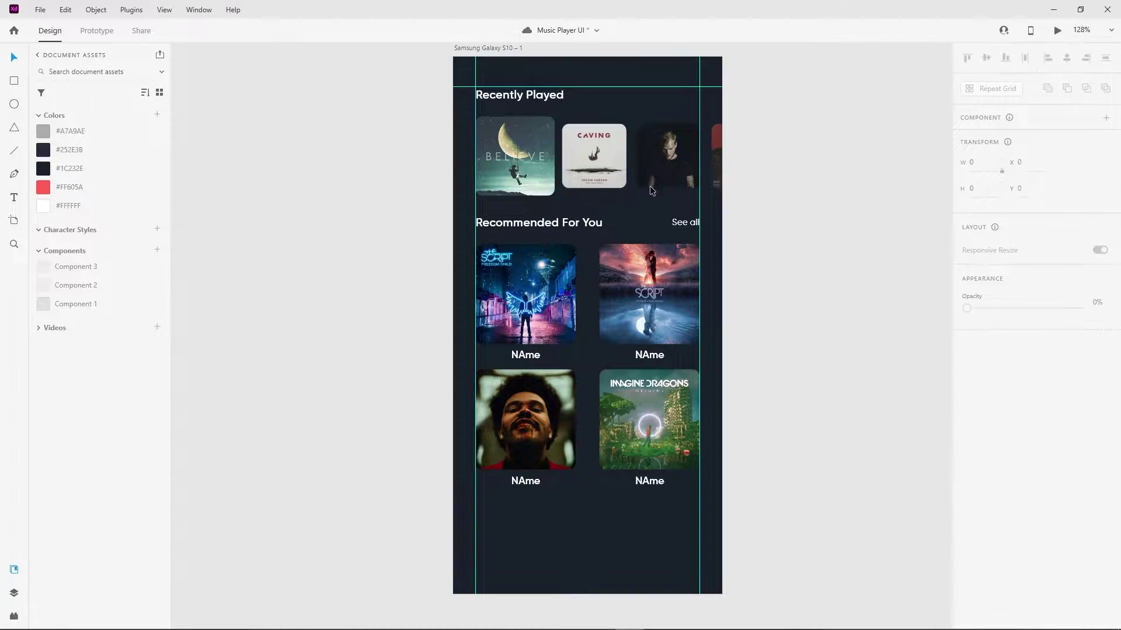
double_click(655, 166)
drag(726, 158, 741, 158)
scroll(642, 268, down, 3)
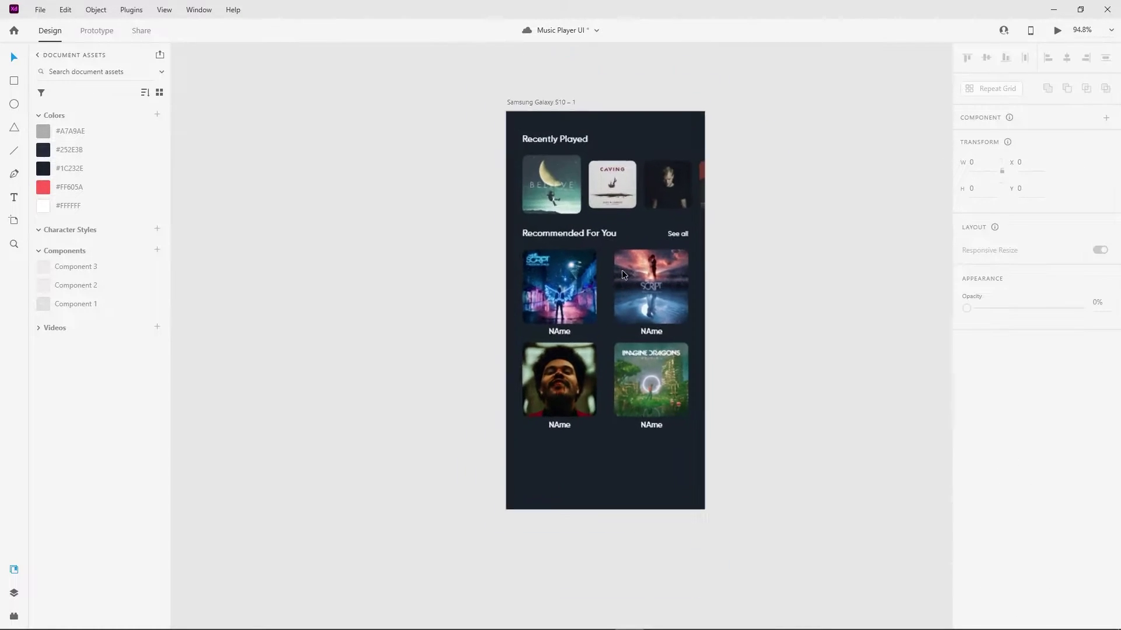
click(1056, 34)
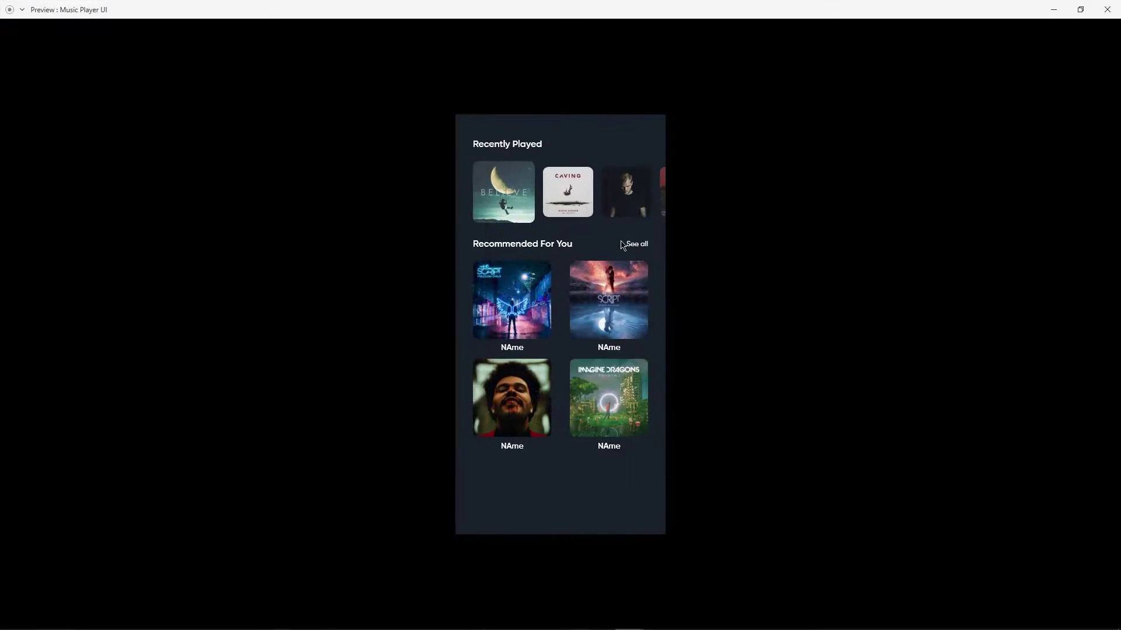
Close the preview, finish the 'Freedom Child' label and centre it under its cover
click(1096, 8)
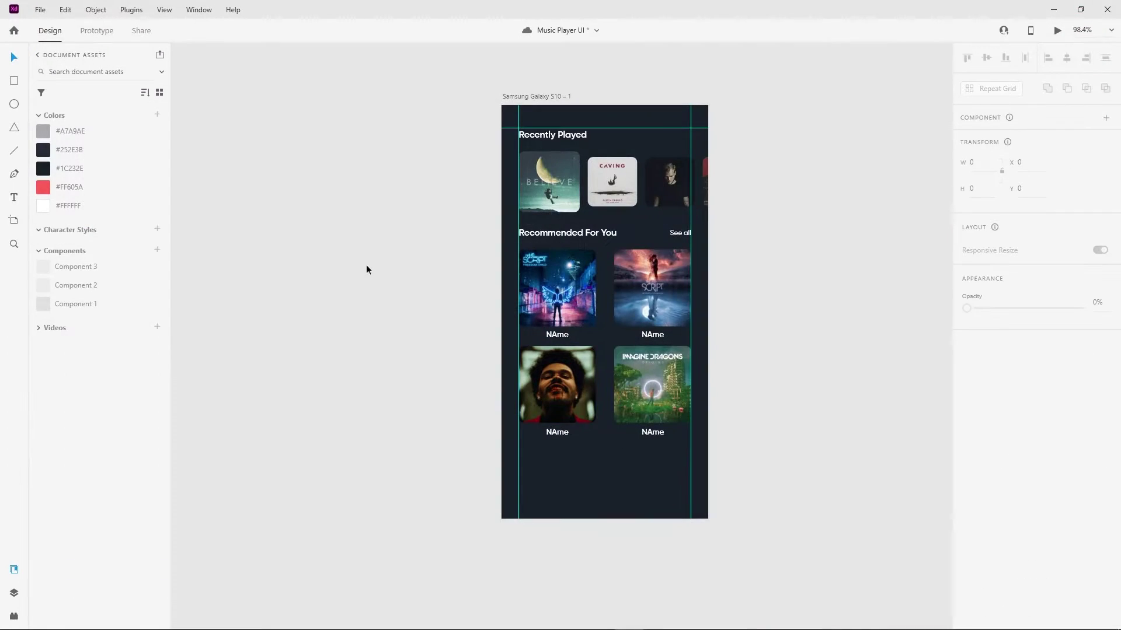
scroll(584, 409, down, 2)
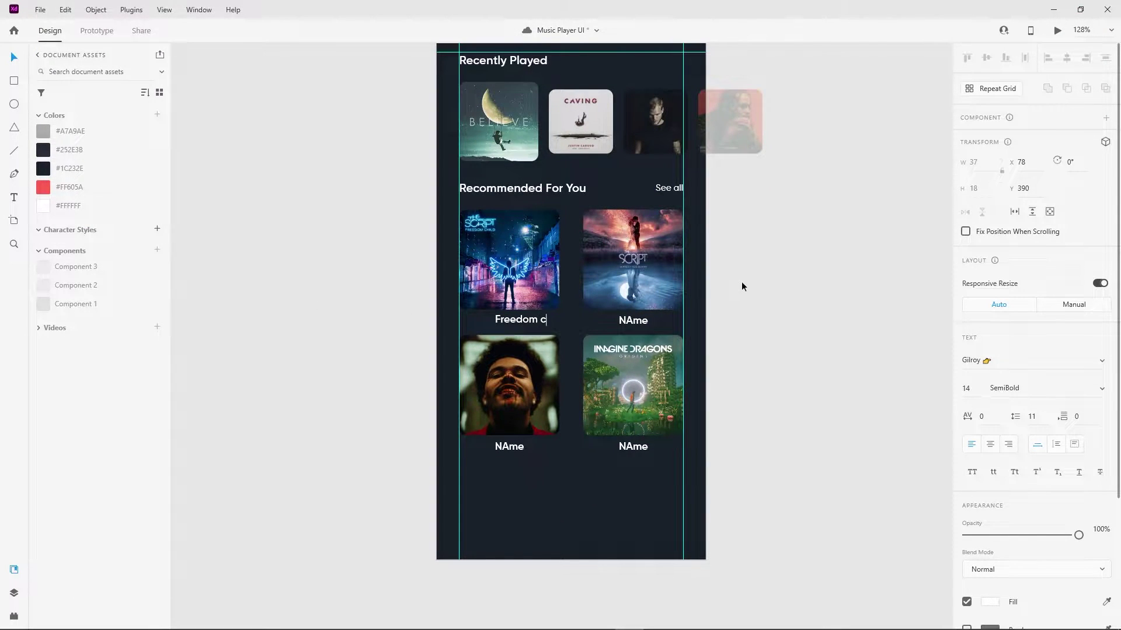
text(ild)
key(Escape)
key(Escape)
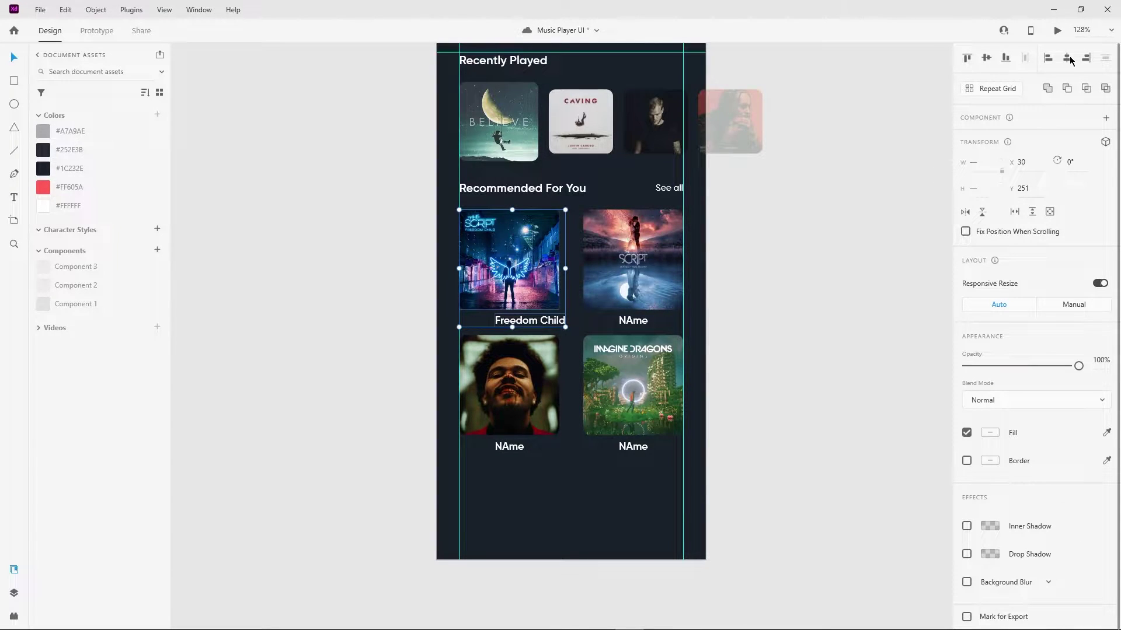
click(1066, 58)
double_click(528, 320)
drag(528, 319, 512, 319)
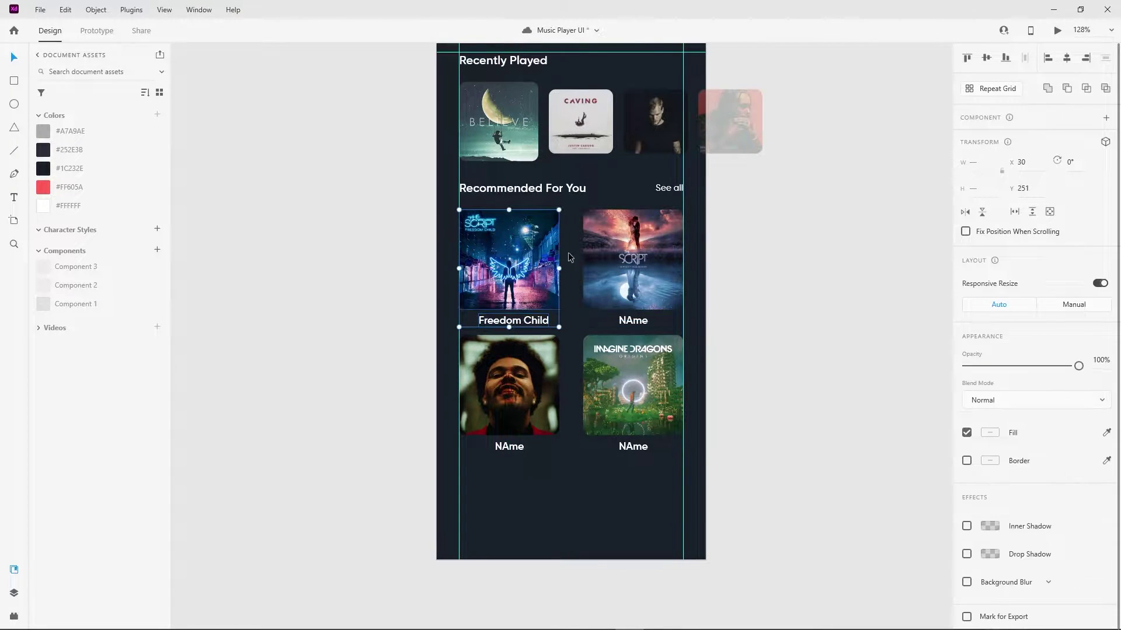
Retype the second card's label as 'Sunset & Full Moon' and reposition it
double_click(633, 320)
text(Sunset & Full M)
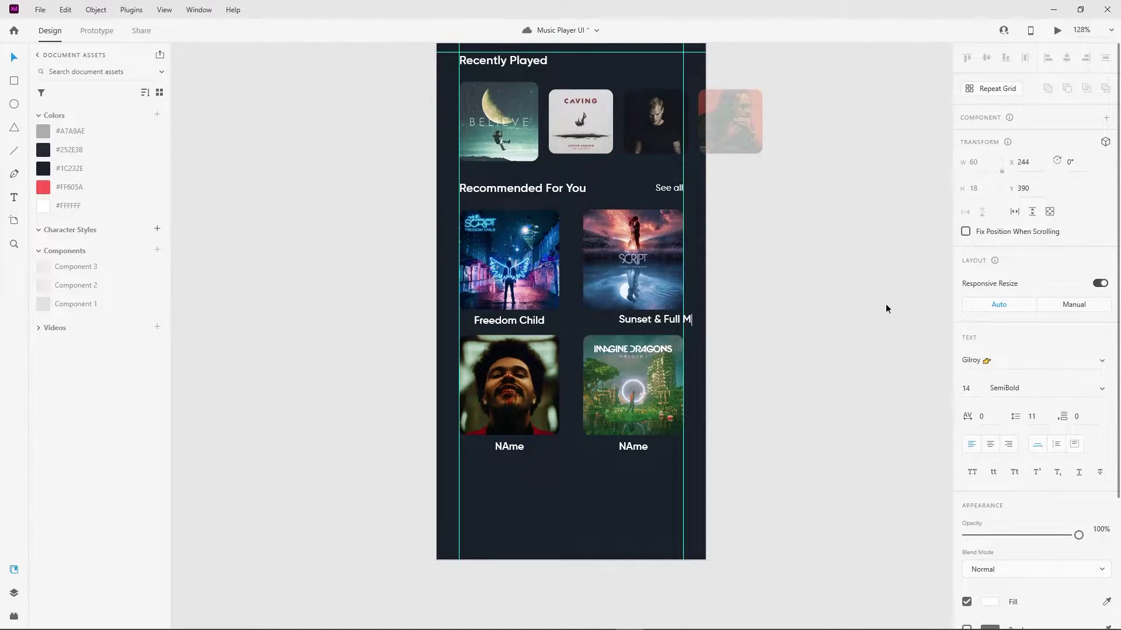
text(oon)
key(Escape)
drag(663, 321, 636, 321)
key(Escape)
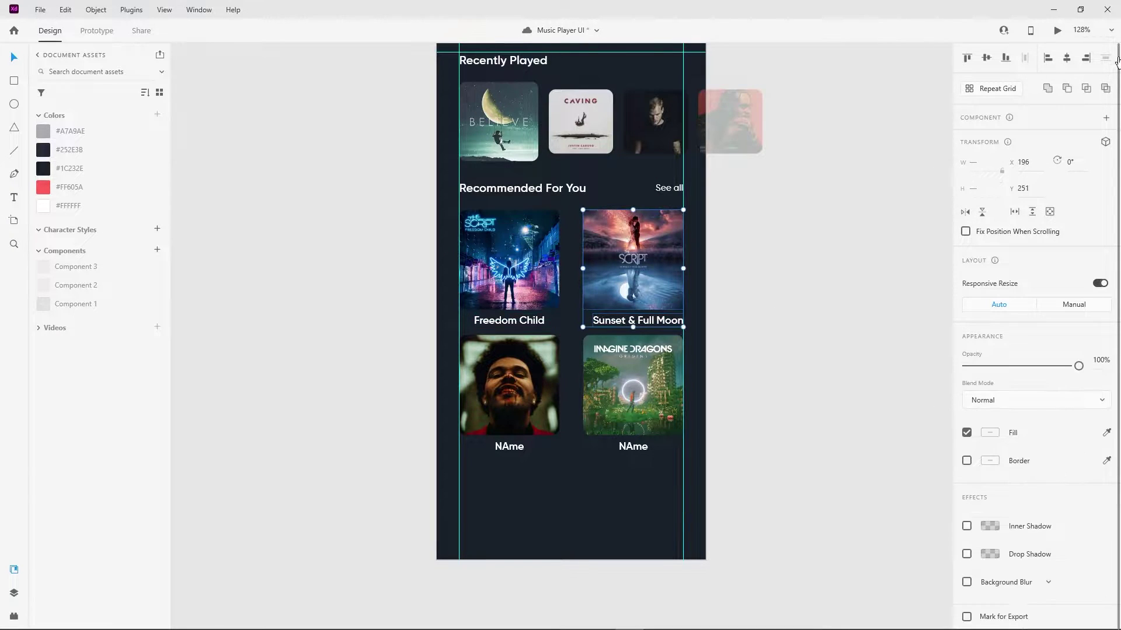
Centre the 'Origins' and 'After Hoours' labels under their covers
scroll(525, 397, down, 2)
double_click(503, 378)
text(Origins)
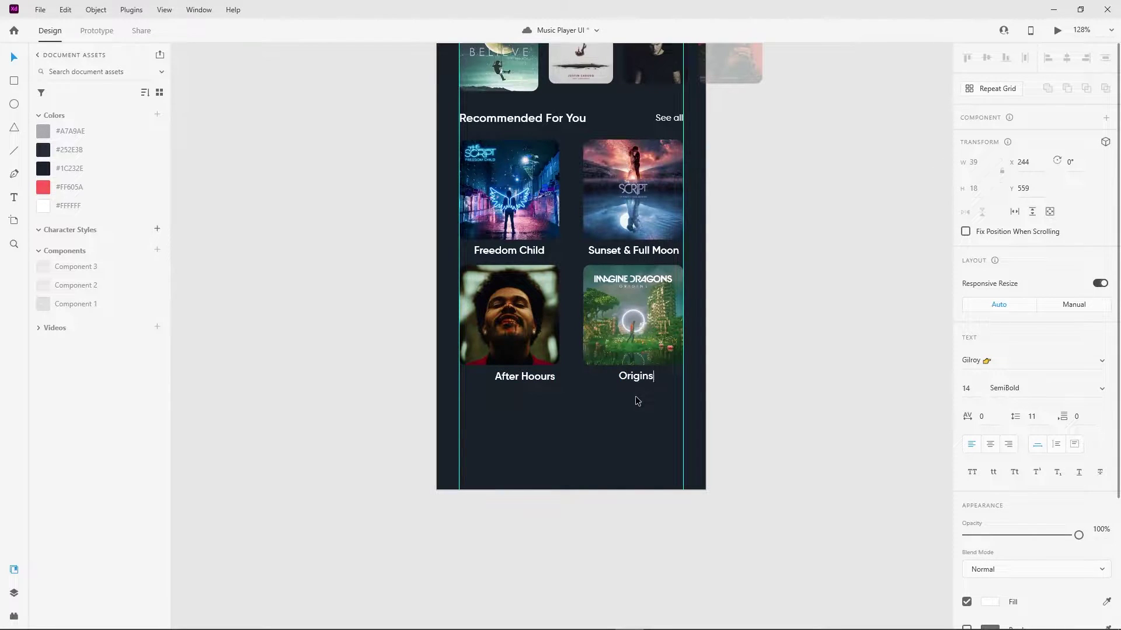
key(Escape)
key(Escape)
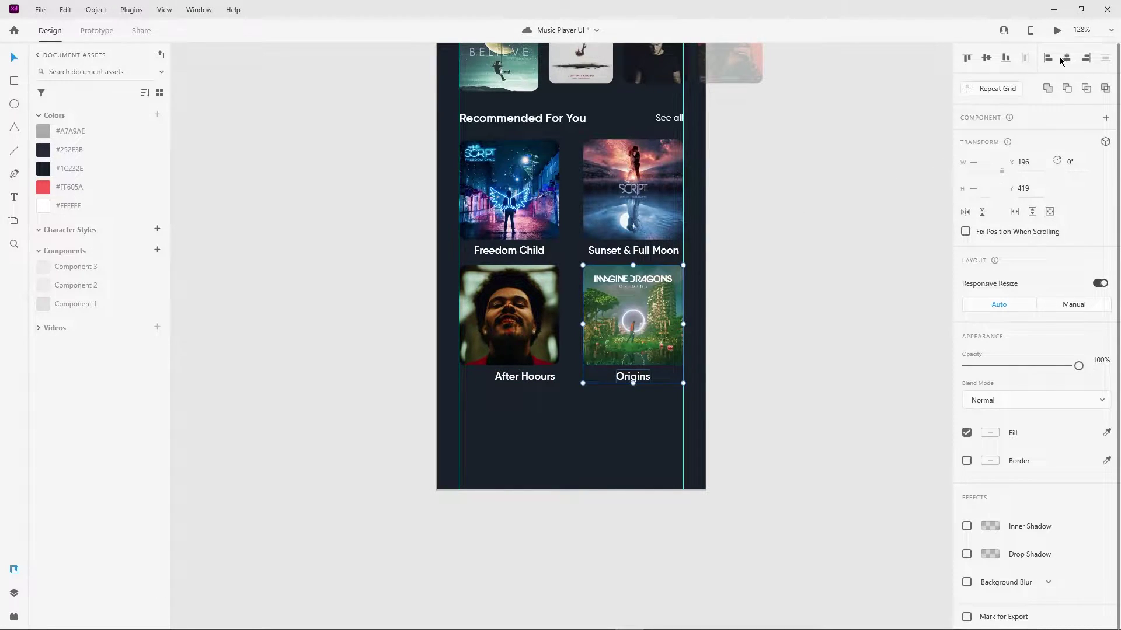
key(Escape)
drag(524, 377, 514, 377)
key(Escape)
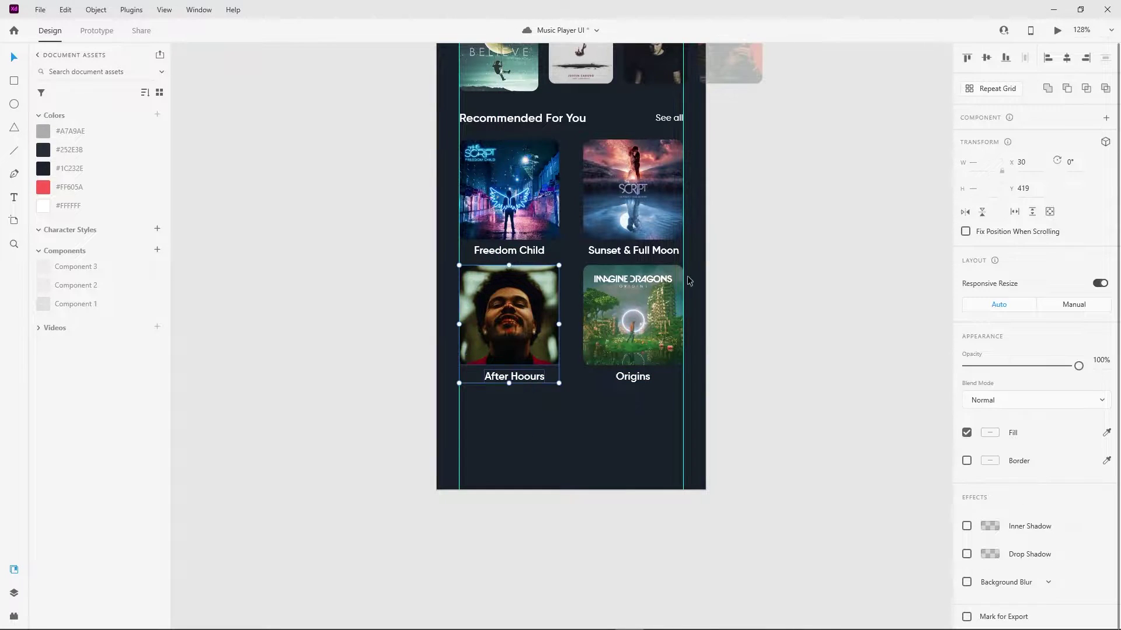
key(Escape)
scroll(552, 429, down, 5)
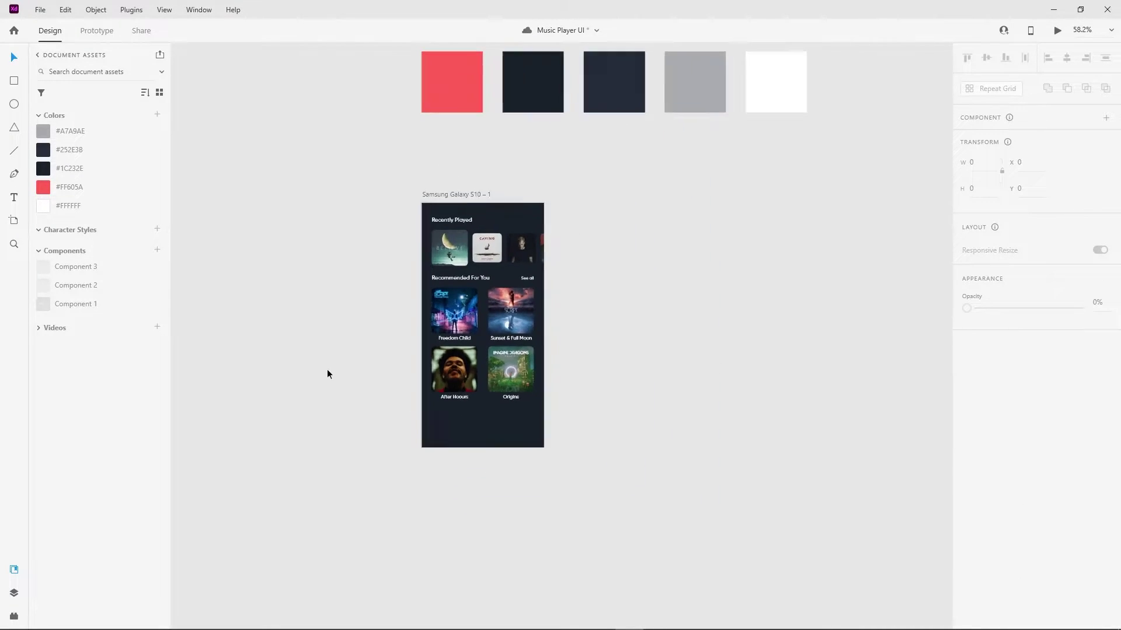
scroll(409, 411, up, 5)
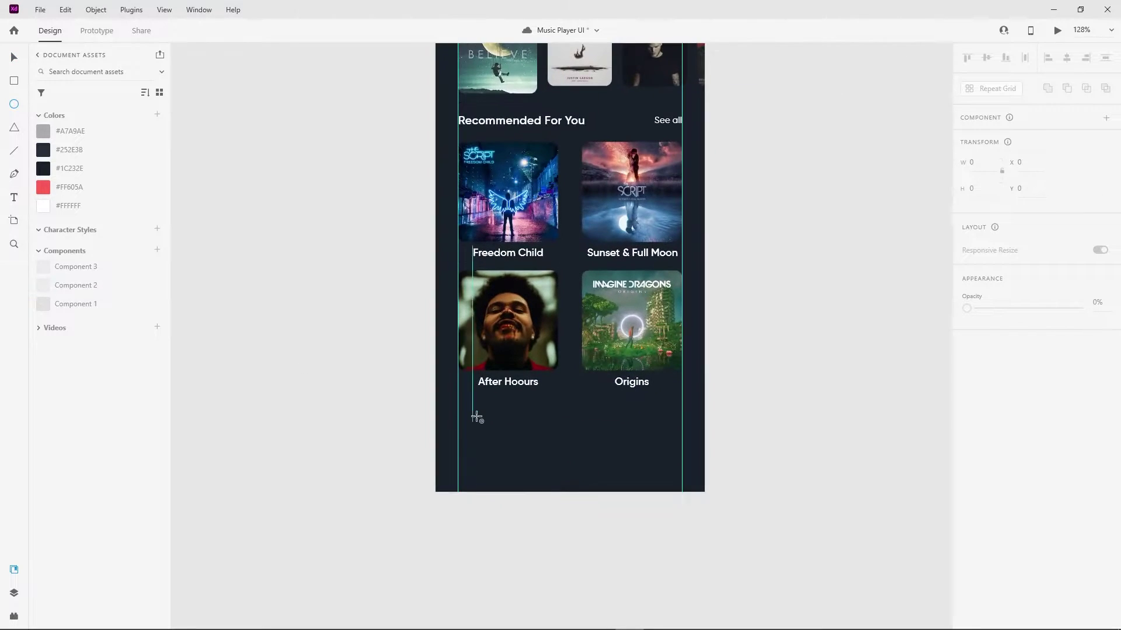
Draw a borderless white circle and leave it beside the artboard
mouse_move(478, 407)
mouse_down()
mouse_move(522, 449)
mouse_move(476, 433)
mouse_move(794, 353)
mouse_up()
click(967, 461)
click(552, 441)
click(750, 439)
Place a copy of the Recommended For You header row below the album grid
click(520, 121)
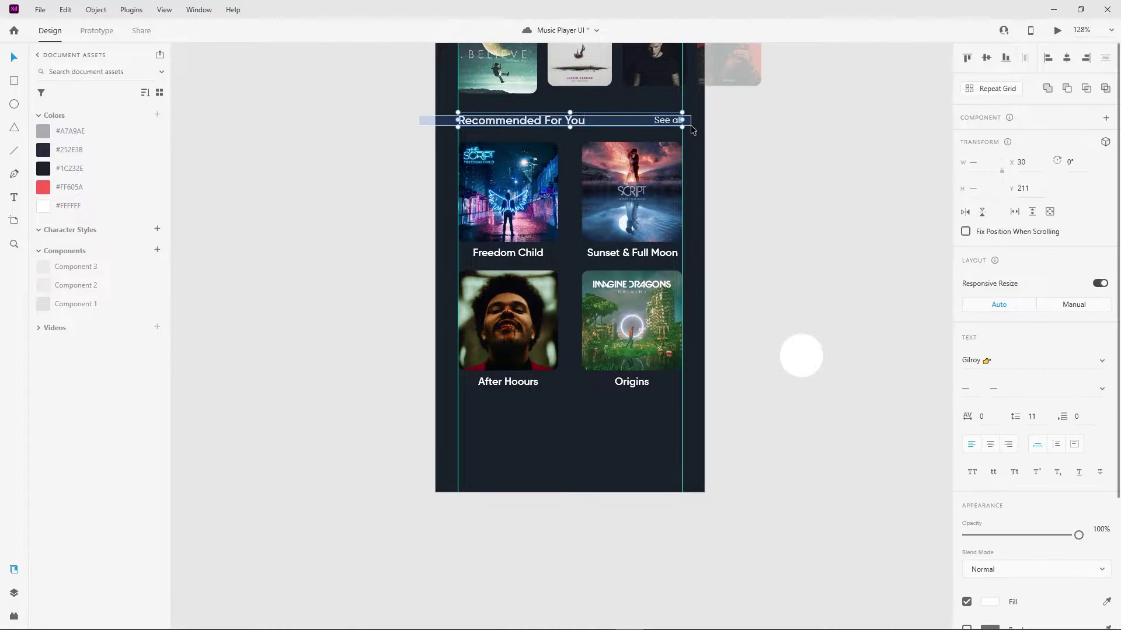
mouse_move(520, 121)
mouse_down()
mouse_move(549, 409)
mouse_move(704, 416)
mouse_up()
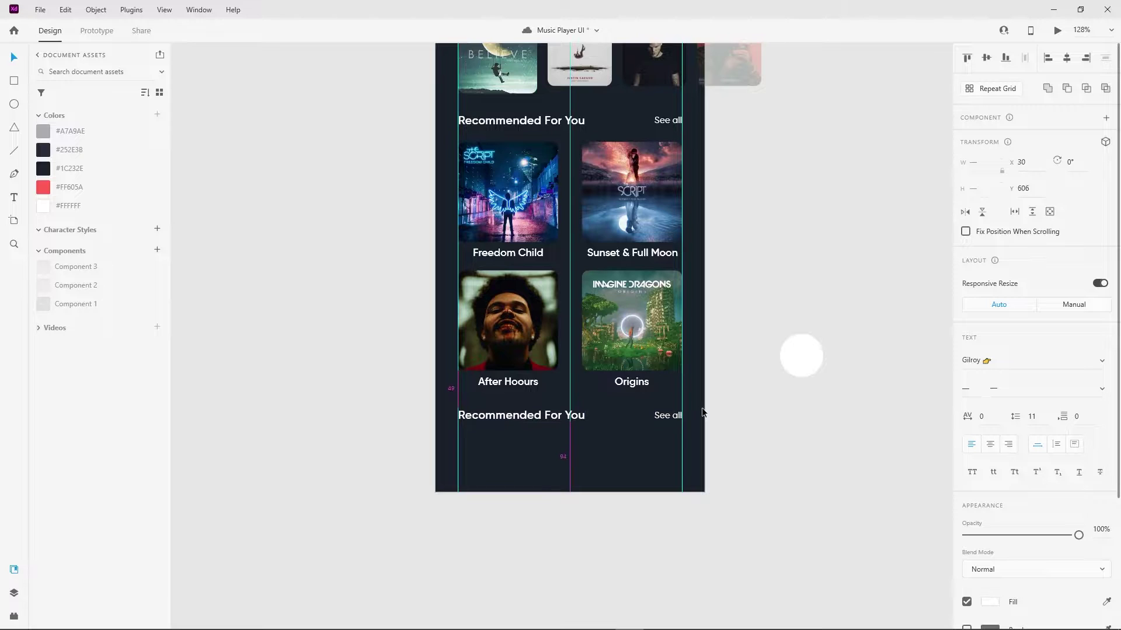
click(541, 472)
scroll(486, 438, down, 1)
scroll(488, 441, down, 1)
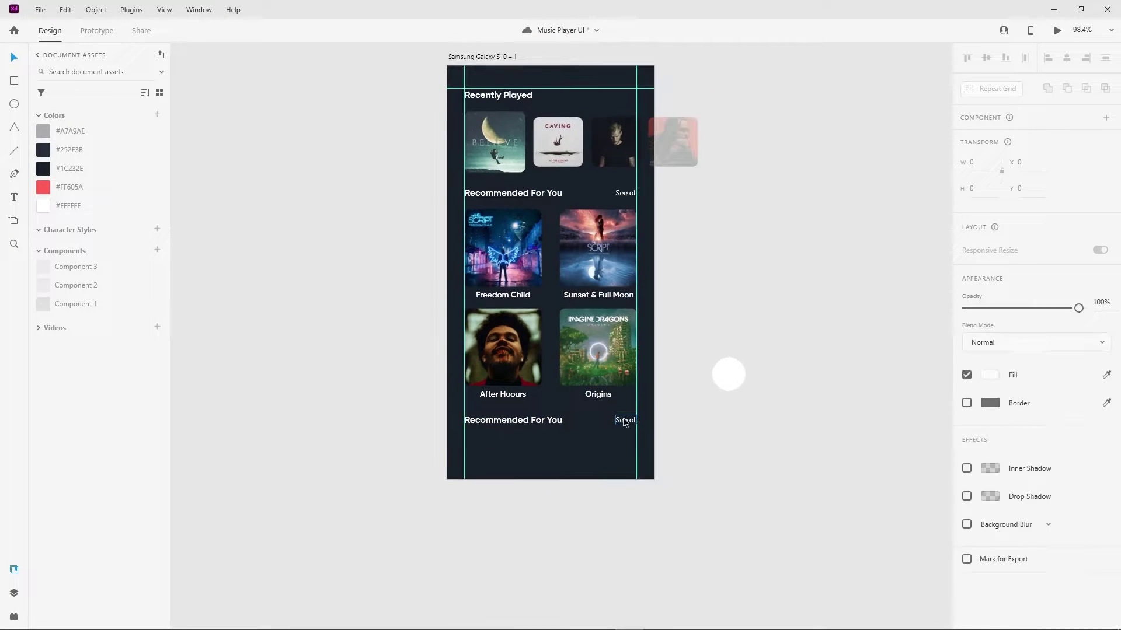
Set the fill of both 'See all' links to red
click(621, 196)
shift+click(621, 426)
scroll(621, 426, down, 3)
scroll(991, 428, down, 1)
click(990, 432)
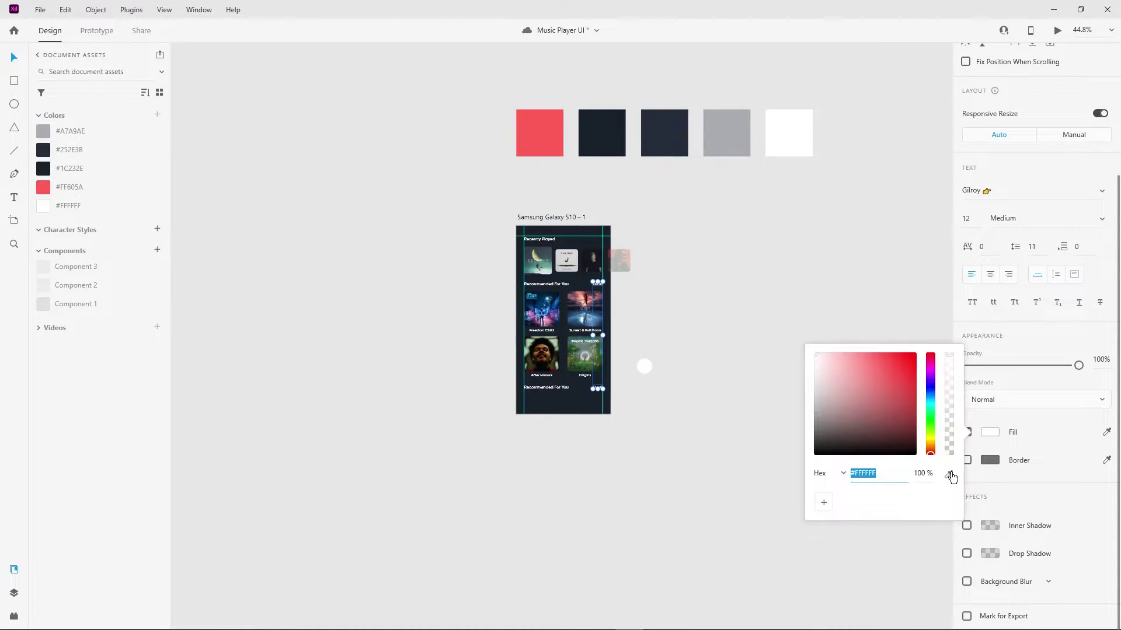
click(540, 132)
scroll(461, 467, up, 3)
scroll(461, 472, up, 1)
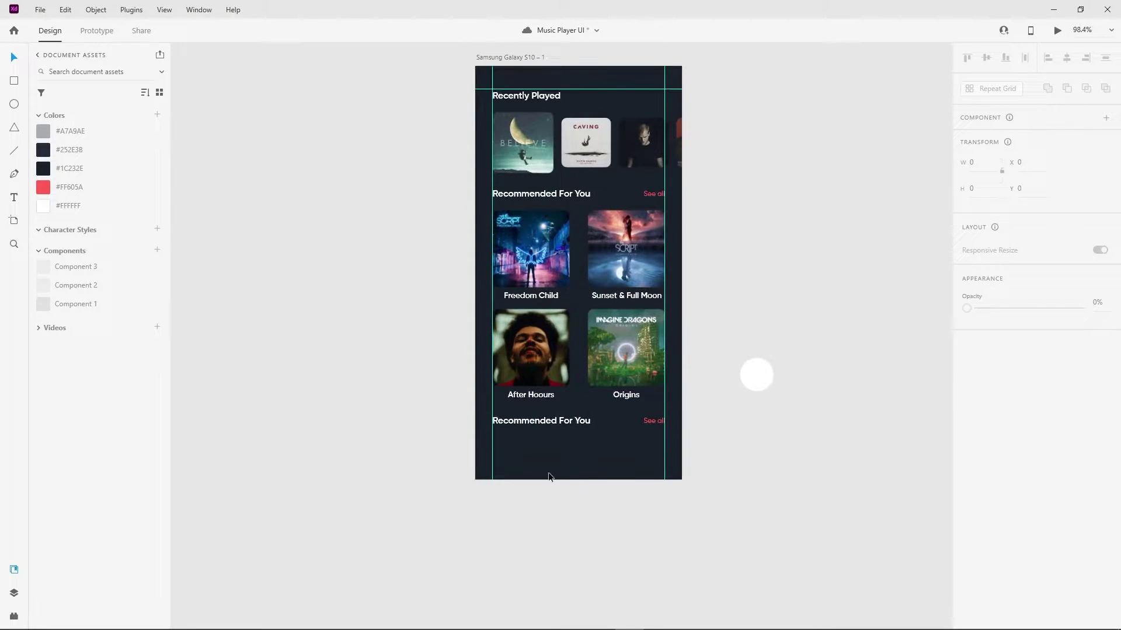
scroll(759, 362, down, 1)
Move the white circle into the artboard below the new header
drag(767, 359, 522, 439)
scroll(522, 439, up, 2)
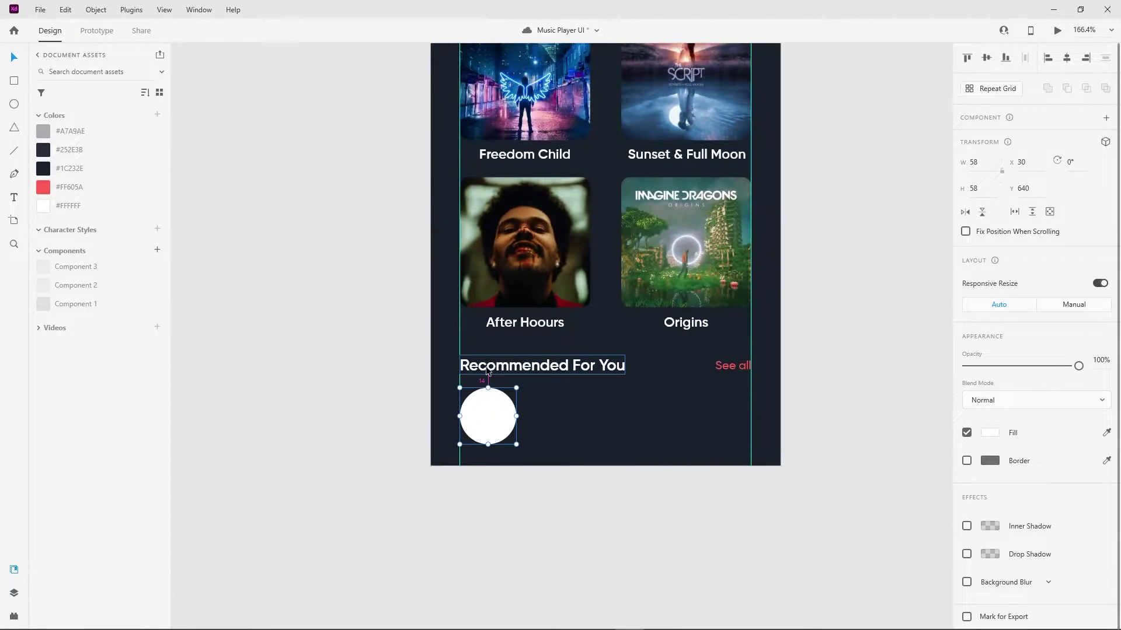
click(519, 440)
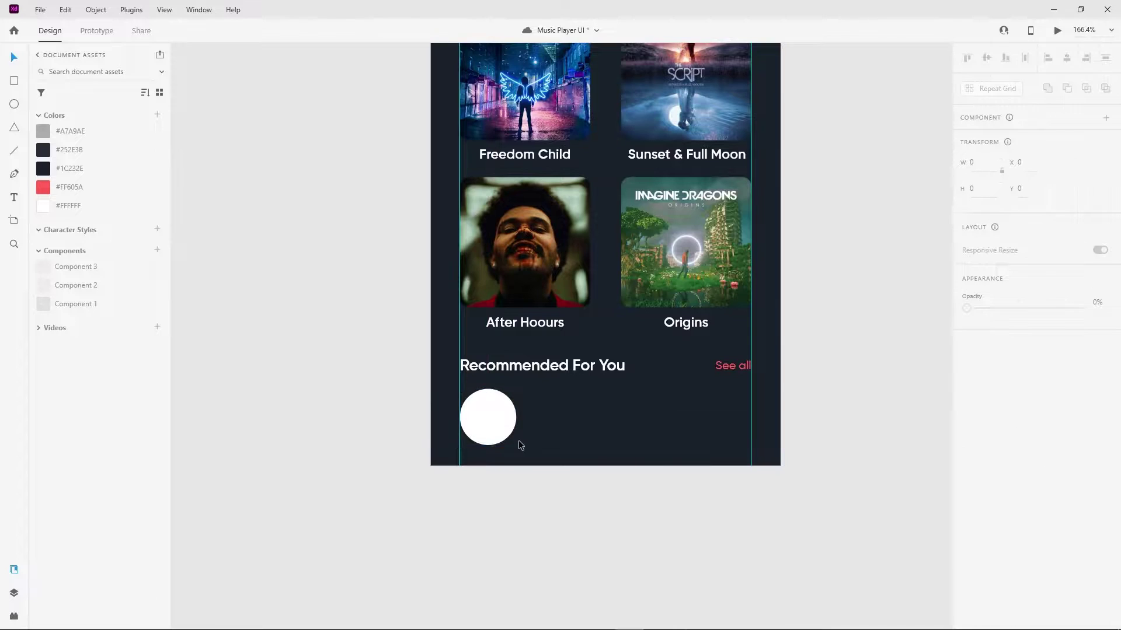
scroll(545, 443, down, 5)
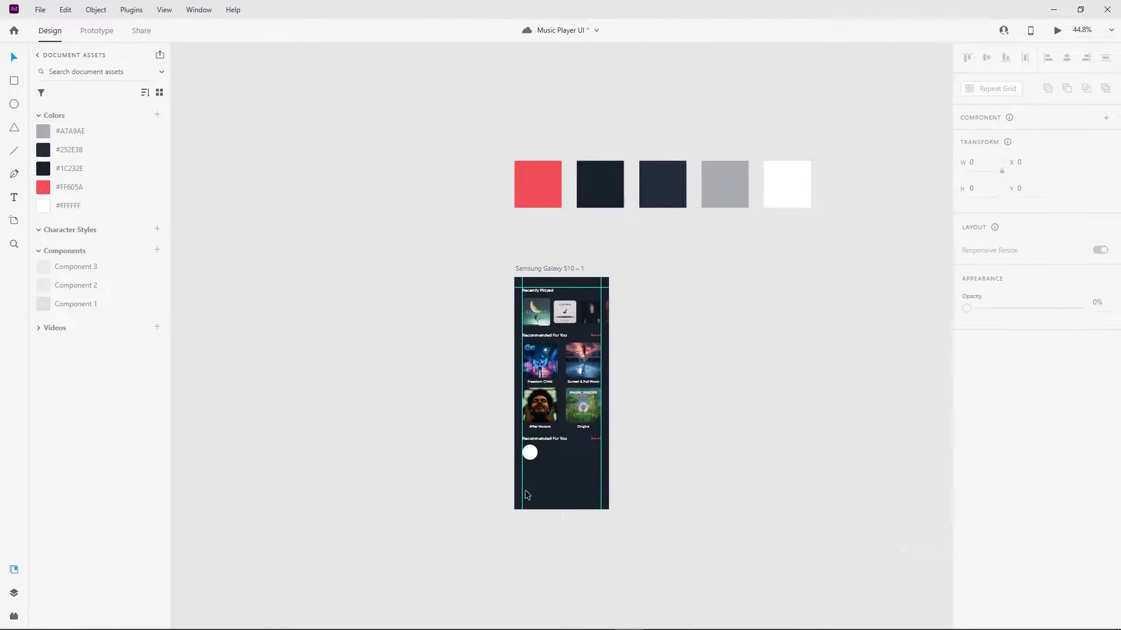
scroll(563, 465, up, 3)
scroll(467, 412, up, 1)
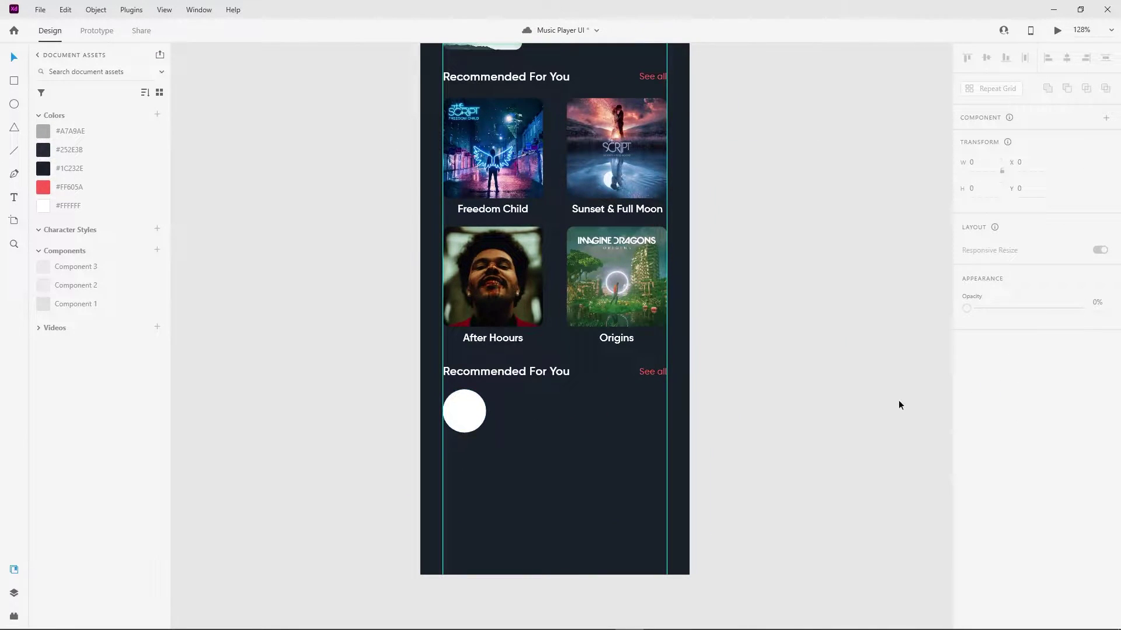
scroll(342, 402, down, 2)
Fill the circle with the artist photo dragged from the desktop
click(629, 618)
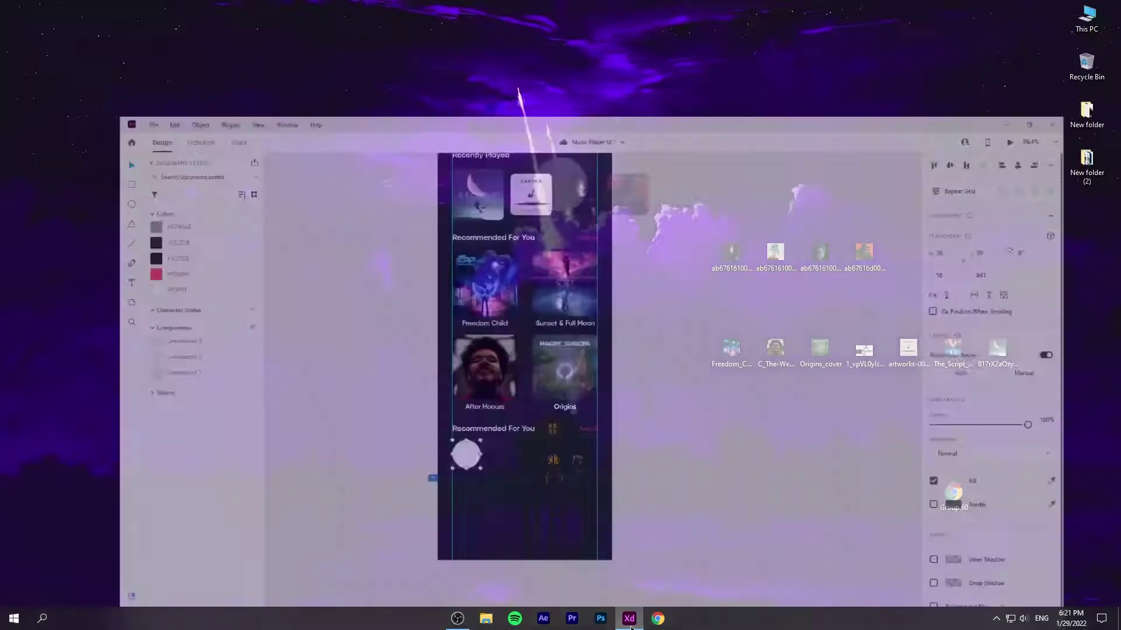
drag(730, 251, 397, 385)
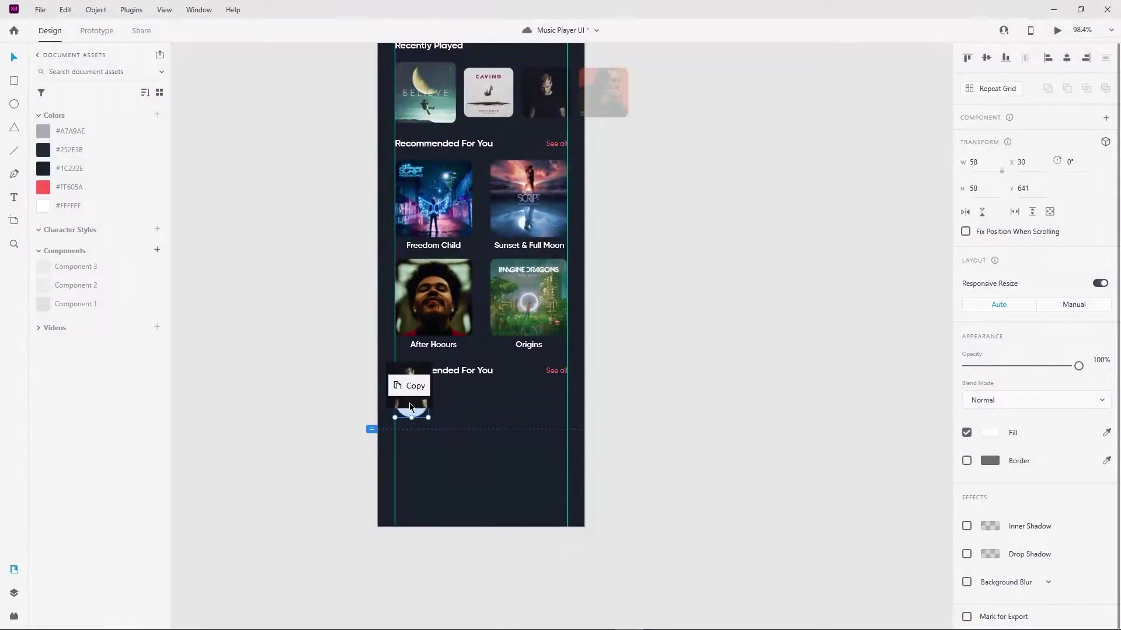
scroll(370, 413, up, 2)
scroll(370, 413, up, 2)
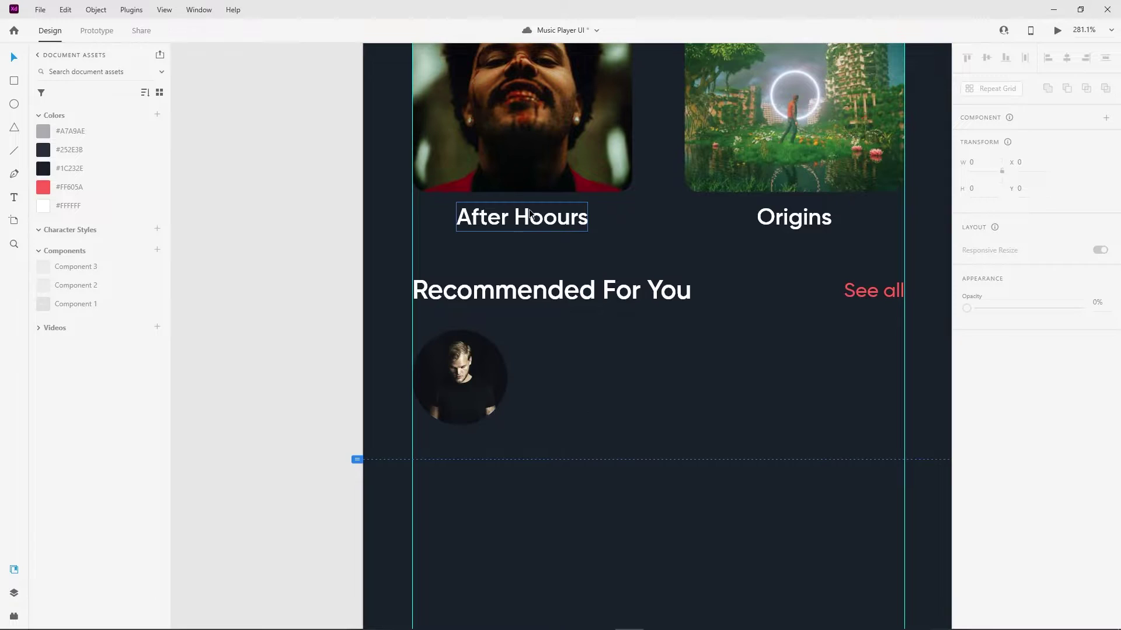
Paste an album label under the circle, rename it 'Avicii', and centre it
key(ctrl+v)
drag(495, 474, 498, 446)
double_click(498, 447)
text(Avi)
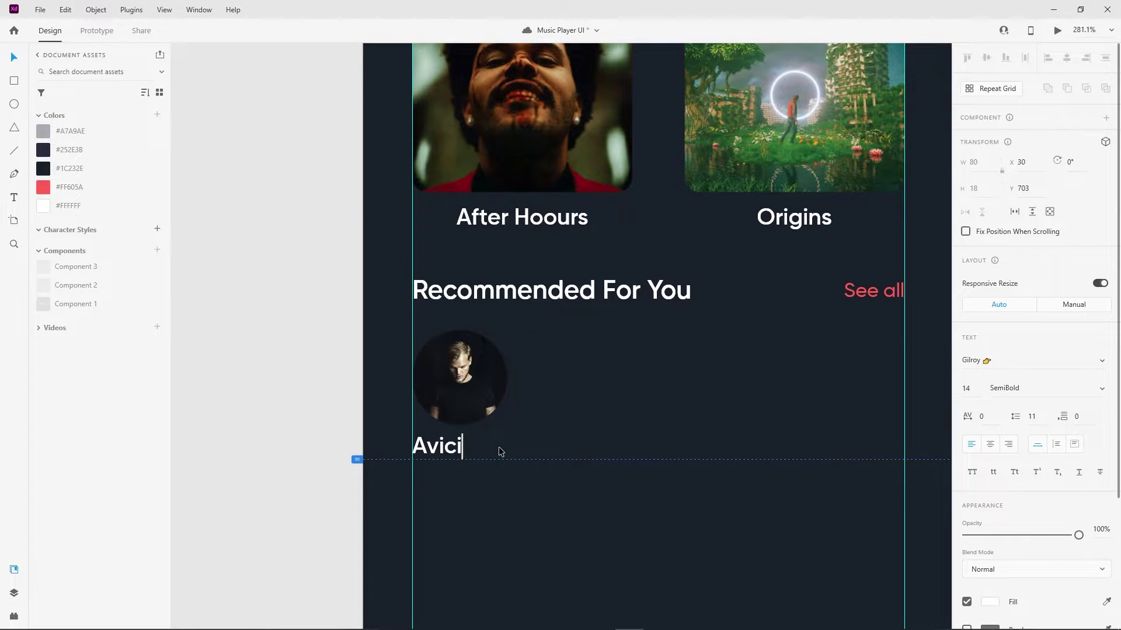
key(Escape)
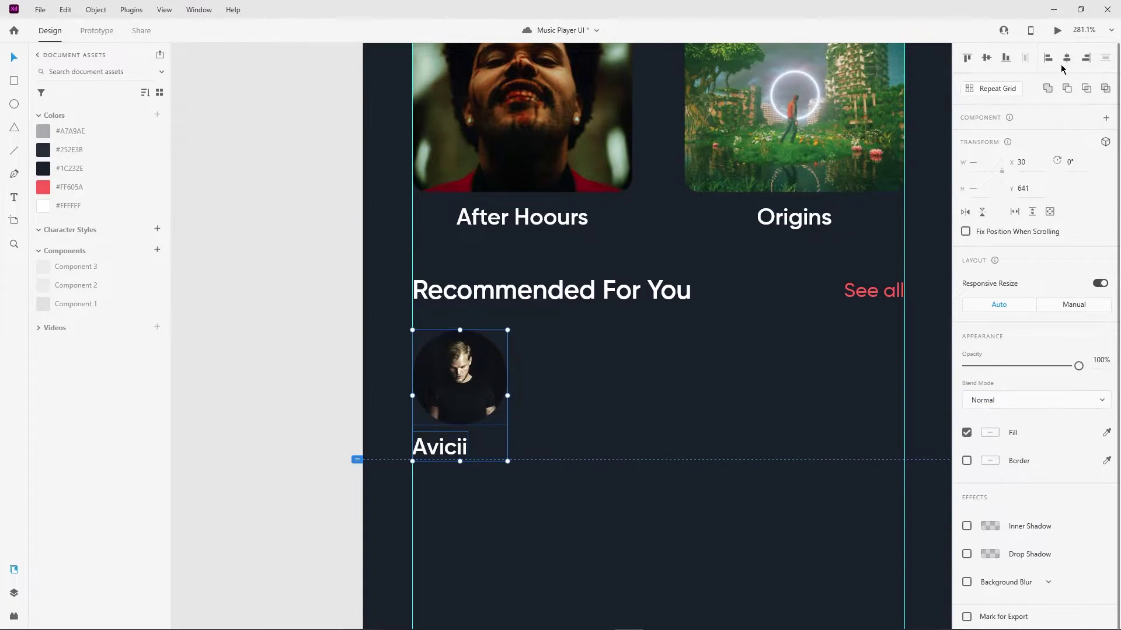
click(1066, 57)
Select the circular photo and the Avicii name together
click(601, 518)
click(458, 403)
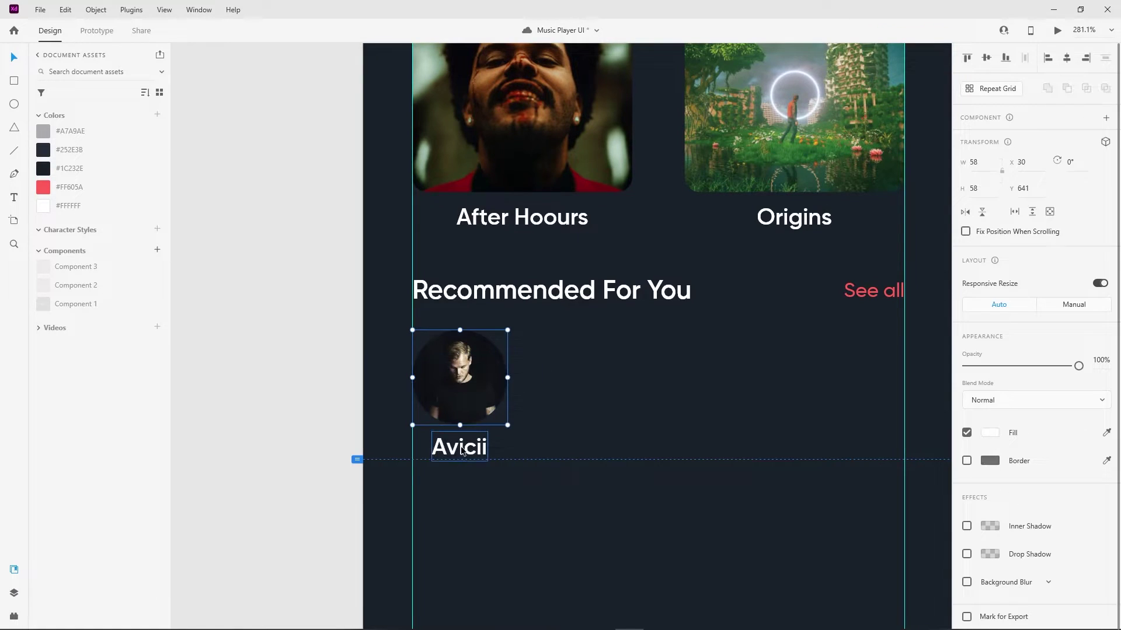
click(464, 453)
click(411, 395)
drag(410, 395, 534, 467)
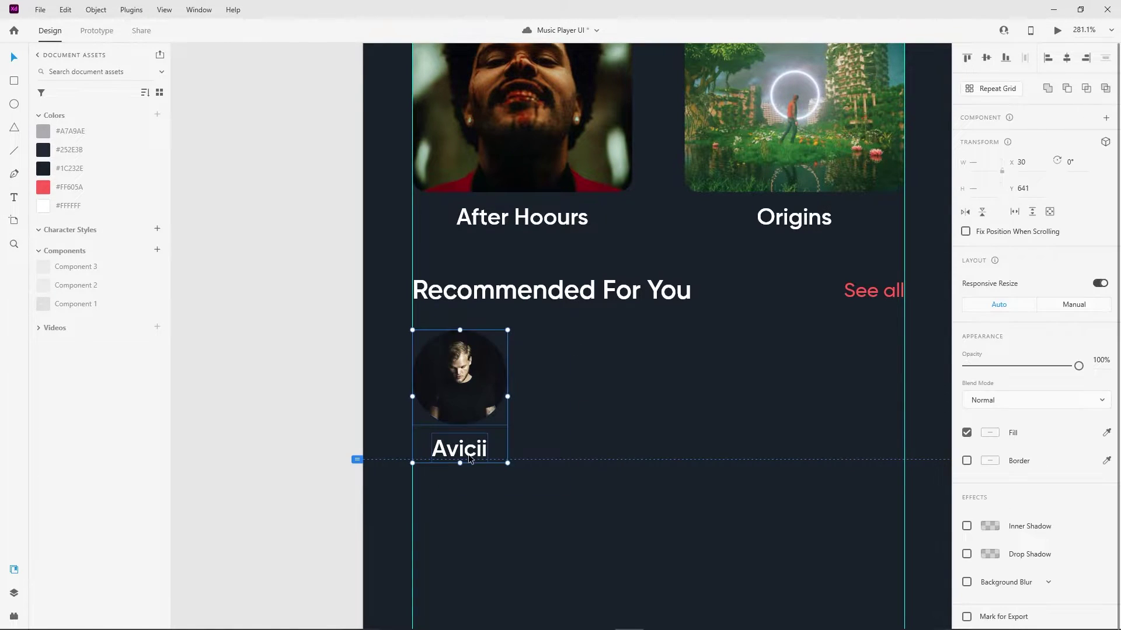
scroll(464, 397, down, 5)
Repeat the Avicii card into a row of four, then ungroup the grid
click(997, 88)
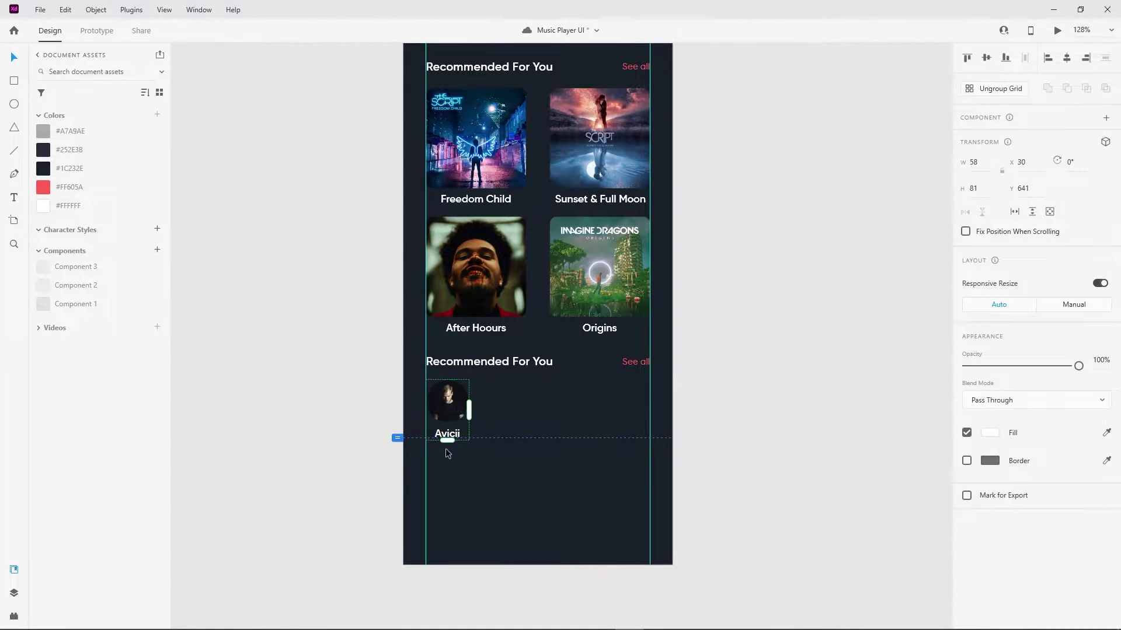
drag(470, 409, 646, 404)
click(743, 381)
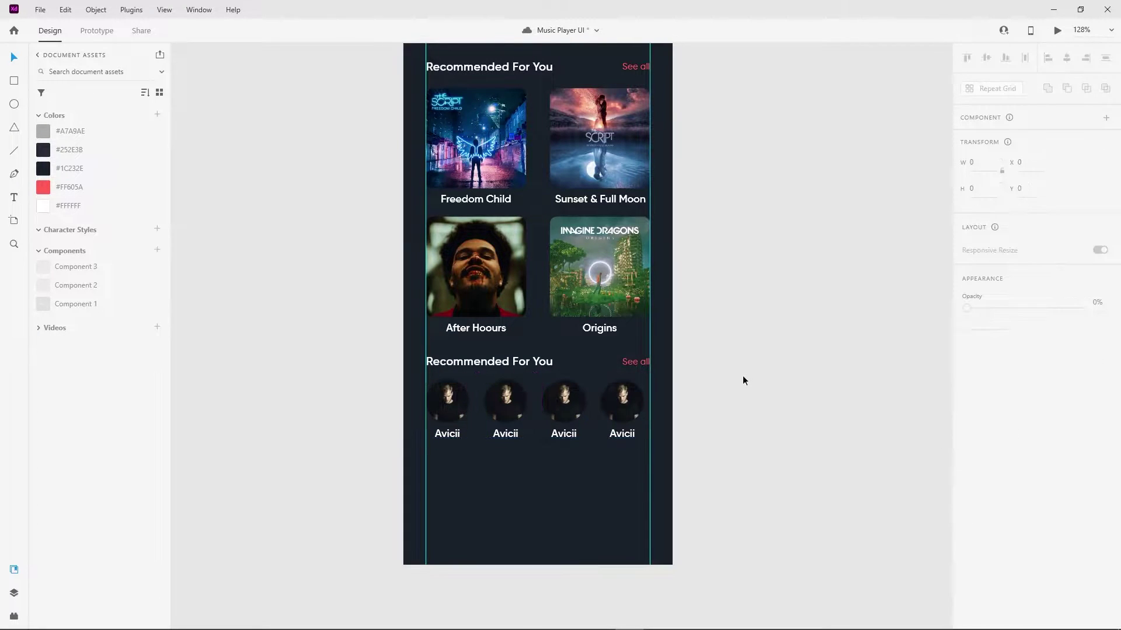
scroll(494, 496, down, 5)
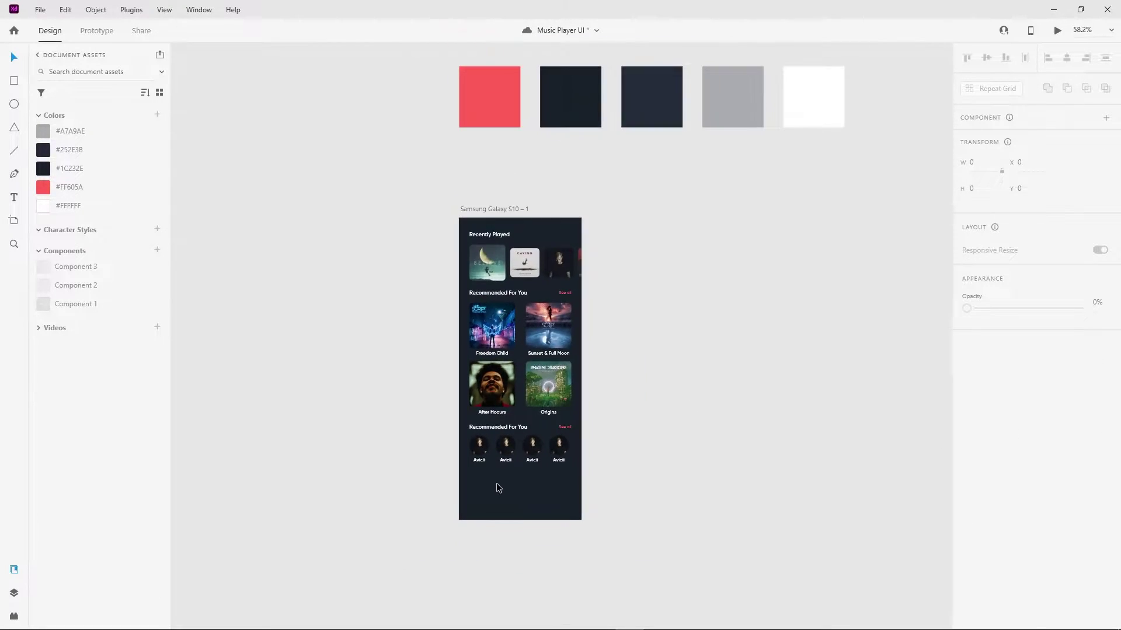
scroll(496, 482, up, 4)
click(606, 426)
scroll(606, 425, up, 5)
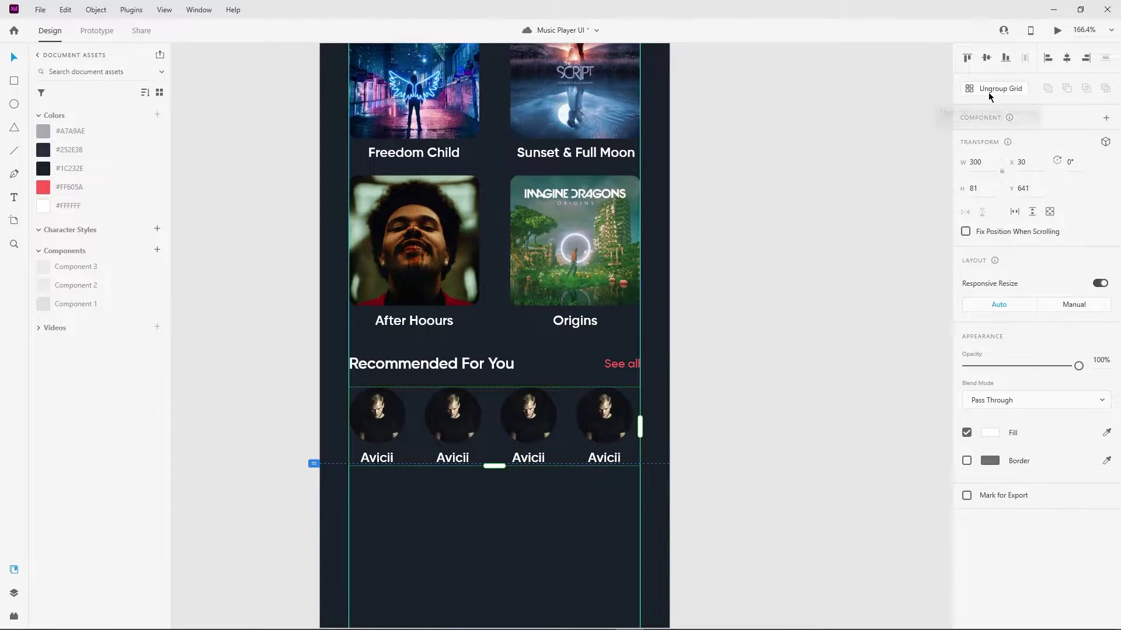
key(ctrl+shift+g)
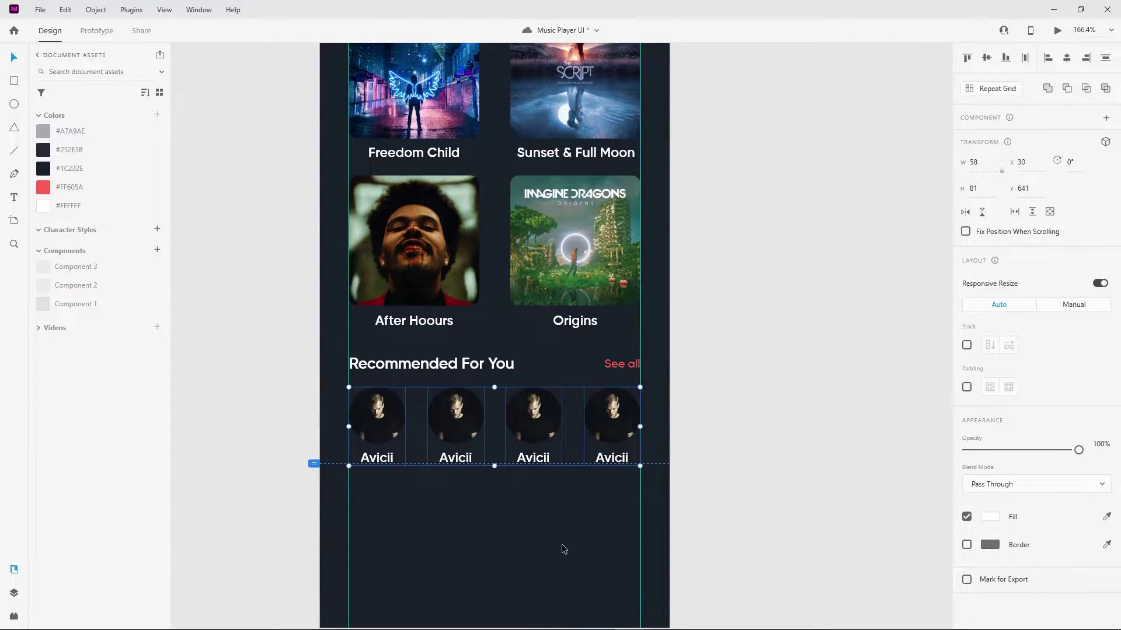
click(562, 546)
Drop different desktop artist photos into the second, third and fourth circles
key(ctrl+0)
click(629, 620)
drag(775, 256, 499, 457)
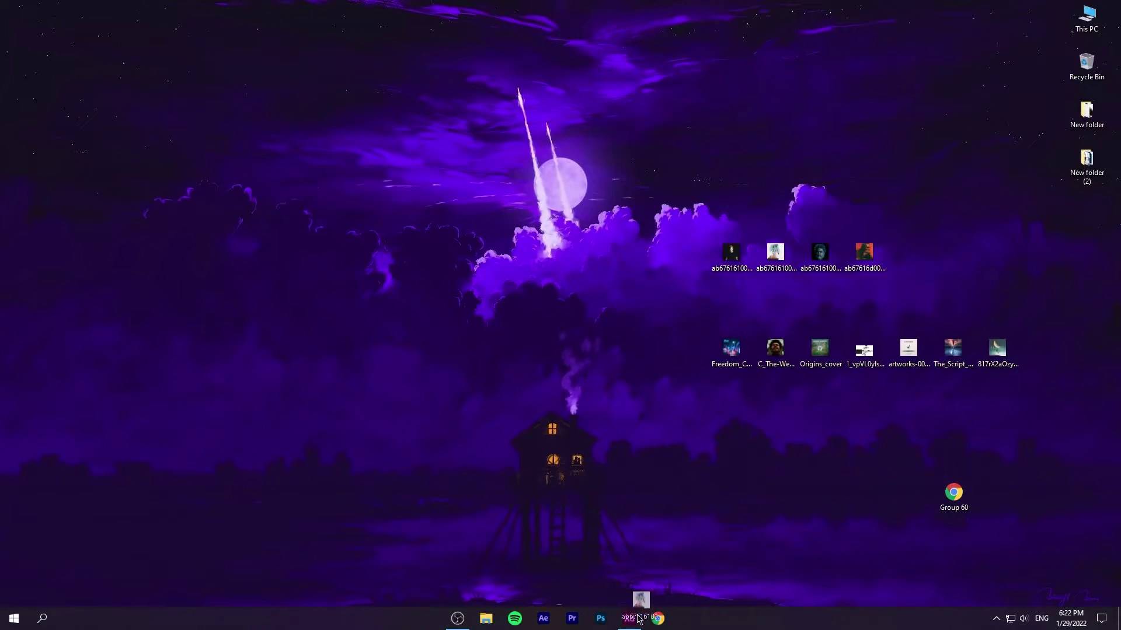
click(629, 620)
drag(864, 257, 544, 456)
click(629, 620)
drag(779, 258, 591, 456)
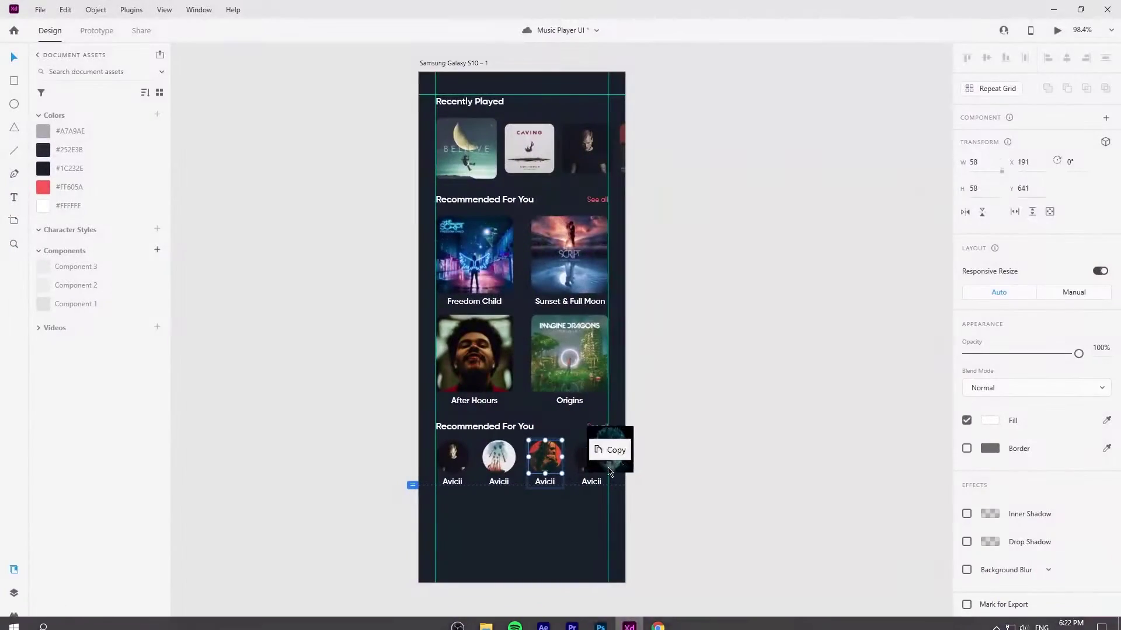
Rename the second section heading to Recommended Artists
scroll(502, 425, up, 5)
double_click(512, 431)
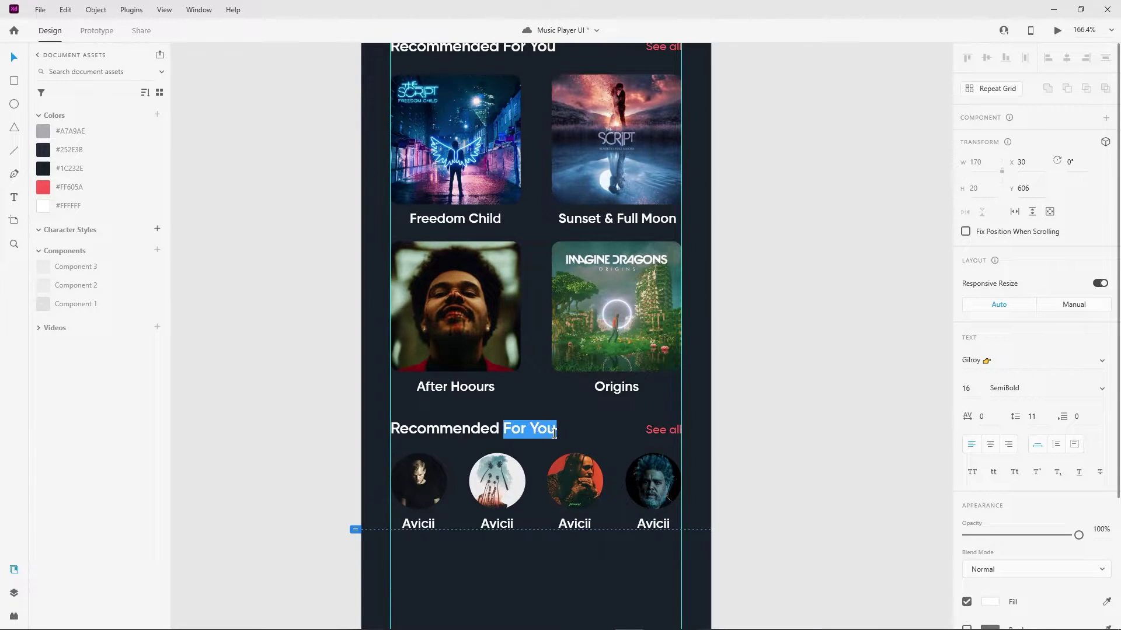
text(Artists)
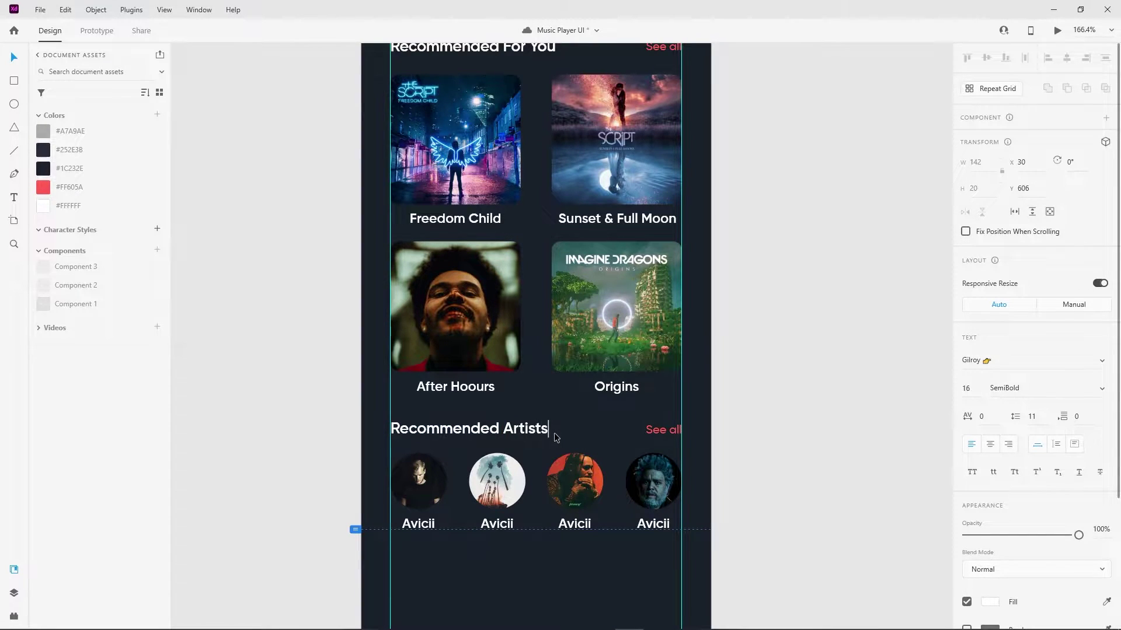
click(808, 412)
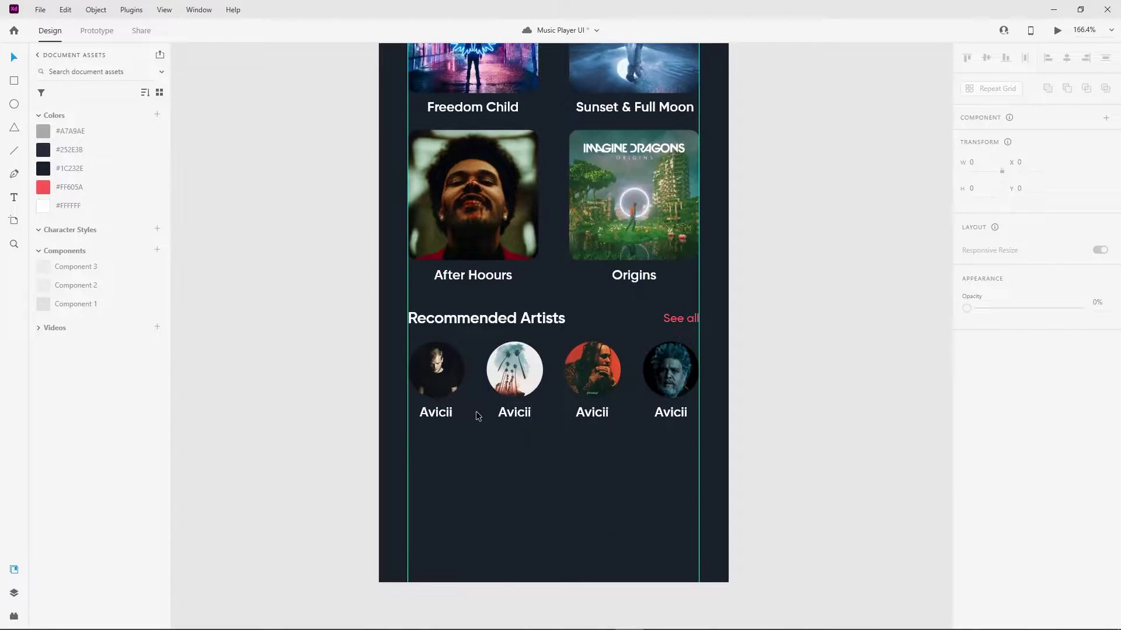
Rename the second and third artist labels to Kygo and Post Malone
scroll(475, 414, up, 3)
click(537, 411)
double_click(537, 411)
text(kygo)
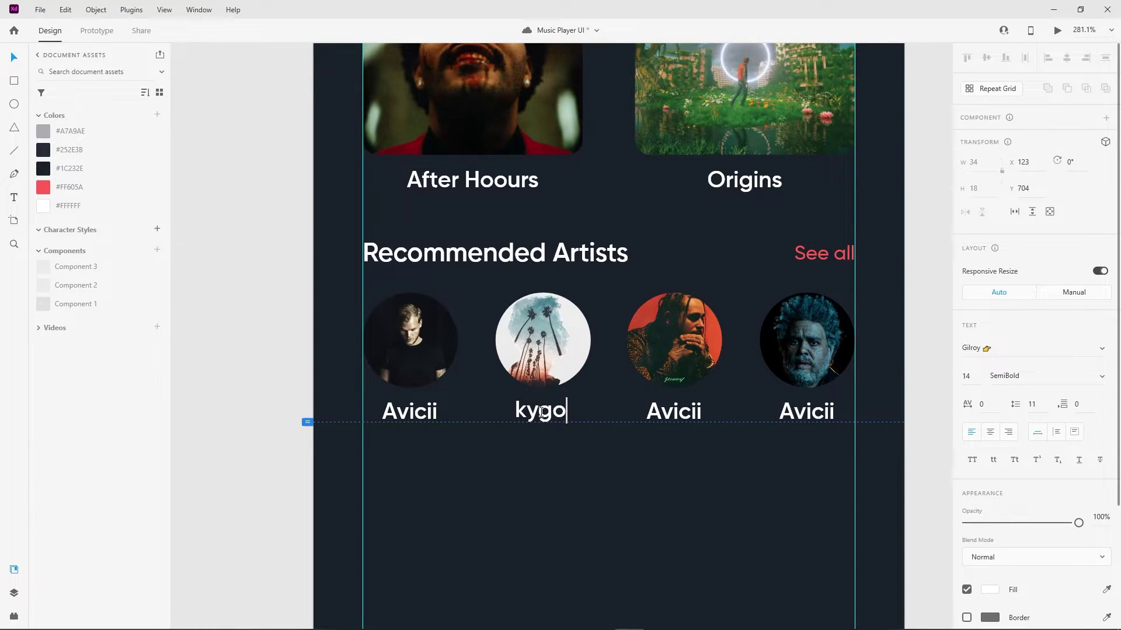
click(695, 414)
double_click(695, 414)
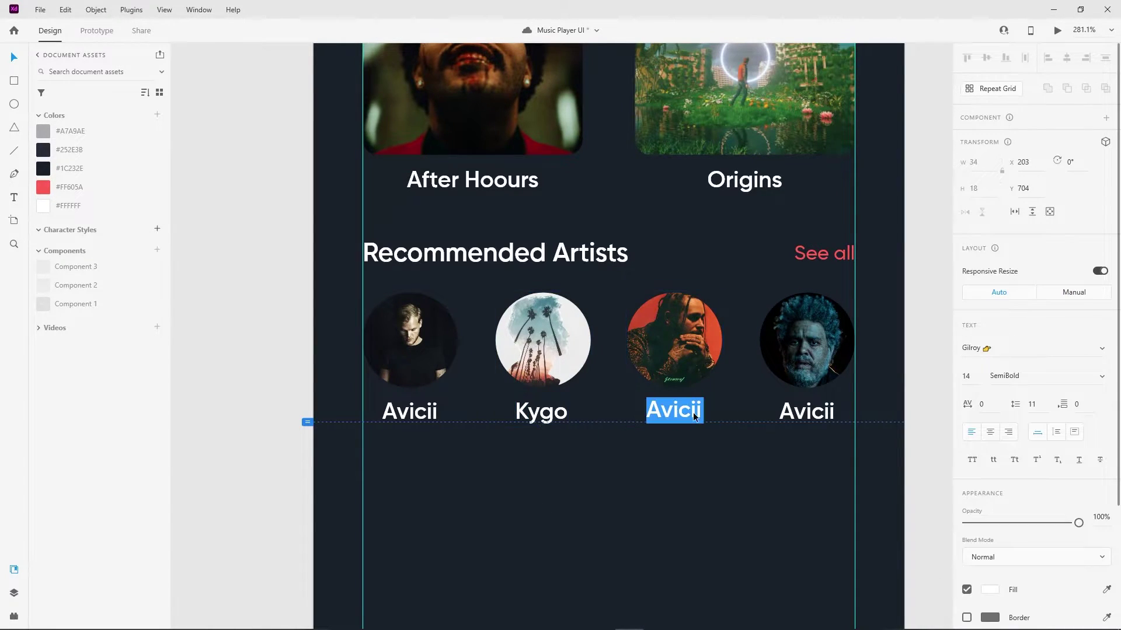
text(Post M)
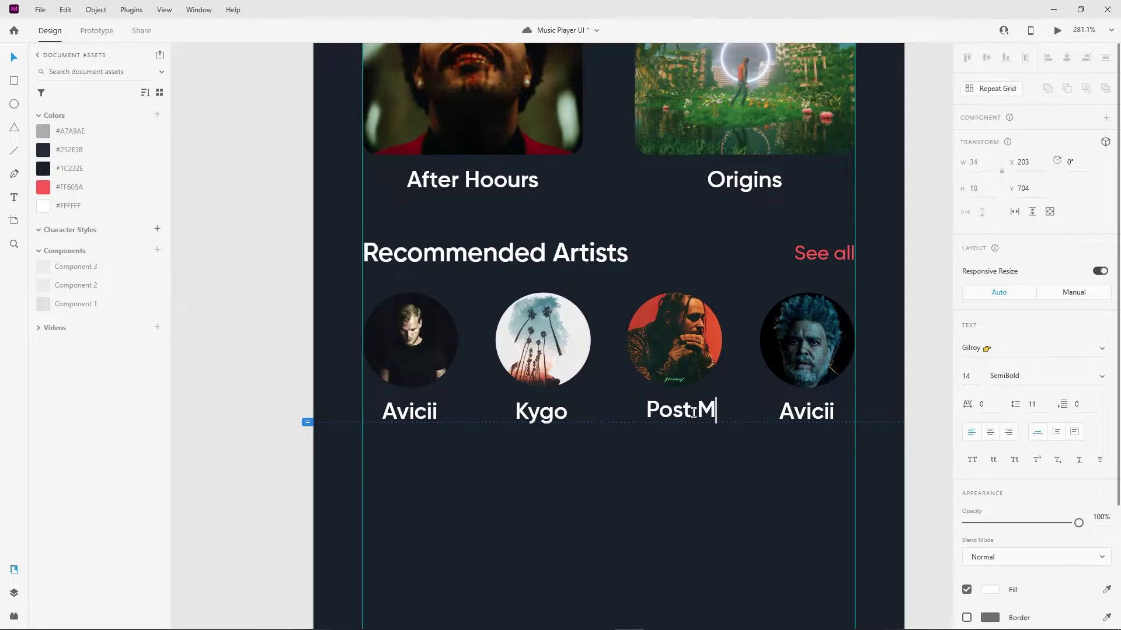
text(alone)
key(Escape)
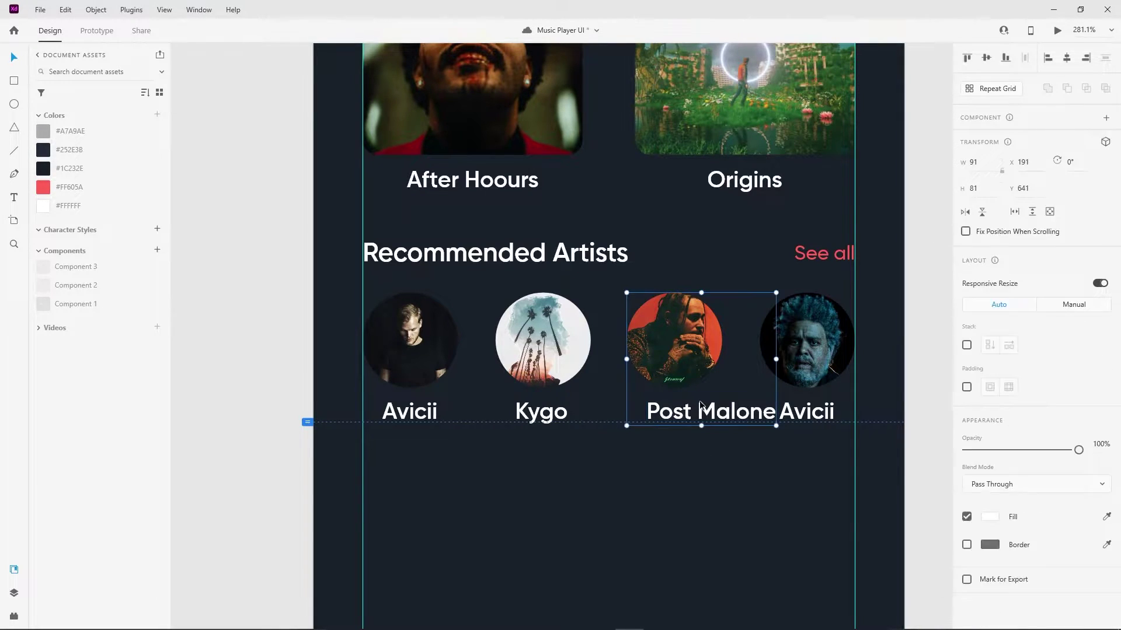
Center the Post Malone label under its image
drag(694, 413, 663, 422)
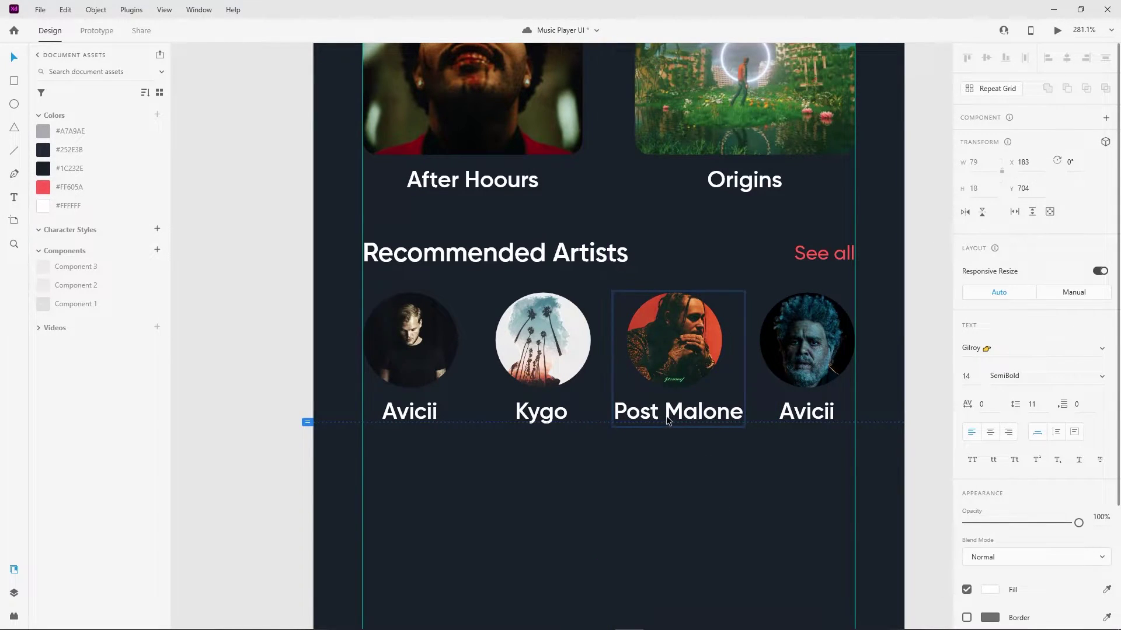
click(663, 331)
drag(663, 331, 664, 333)
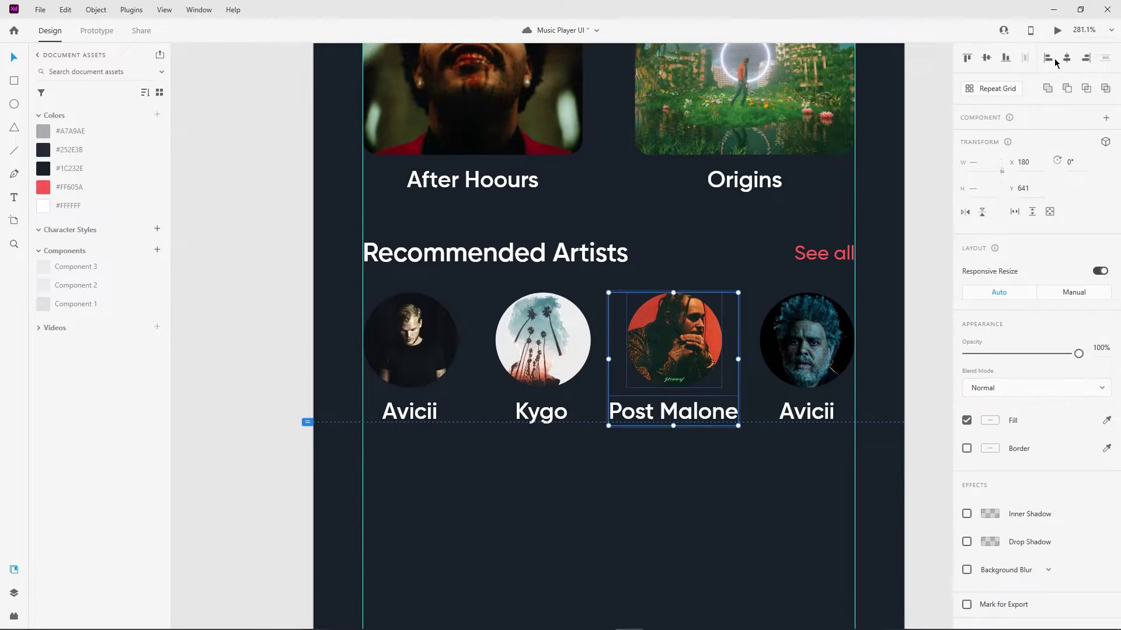
click(679, 362)
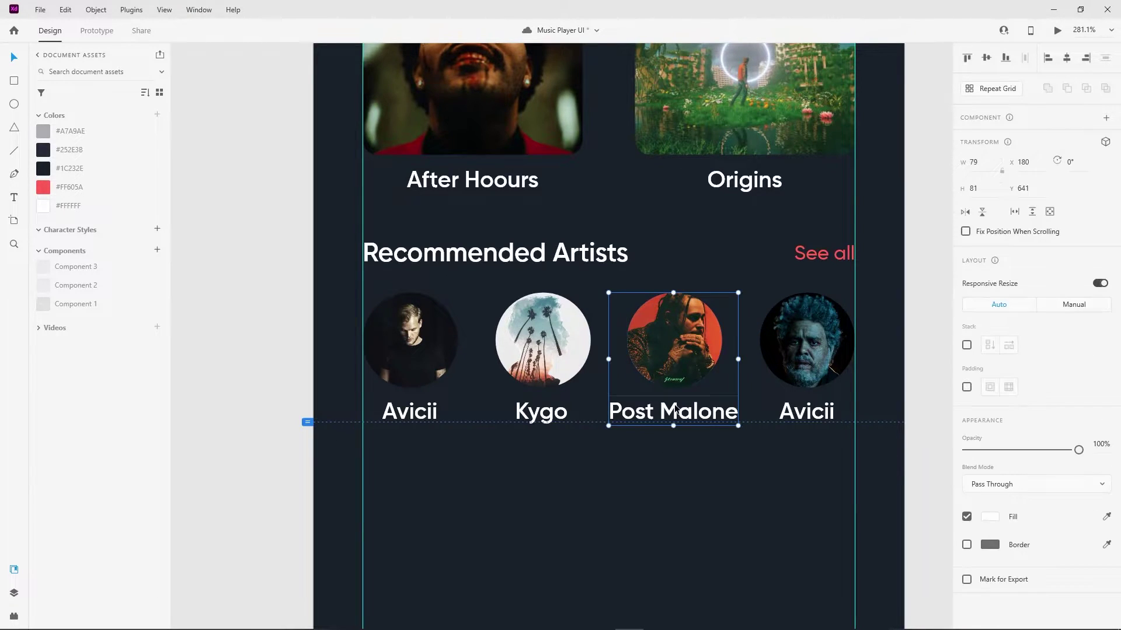
click(676, 423)
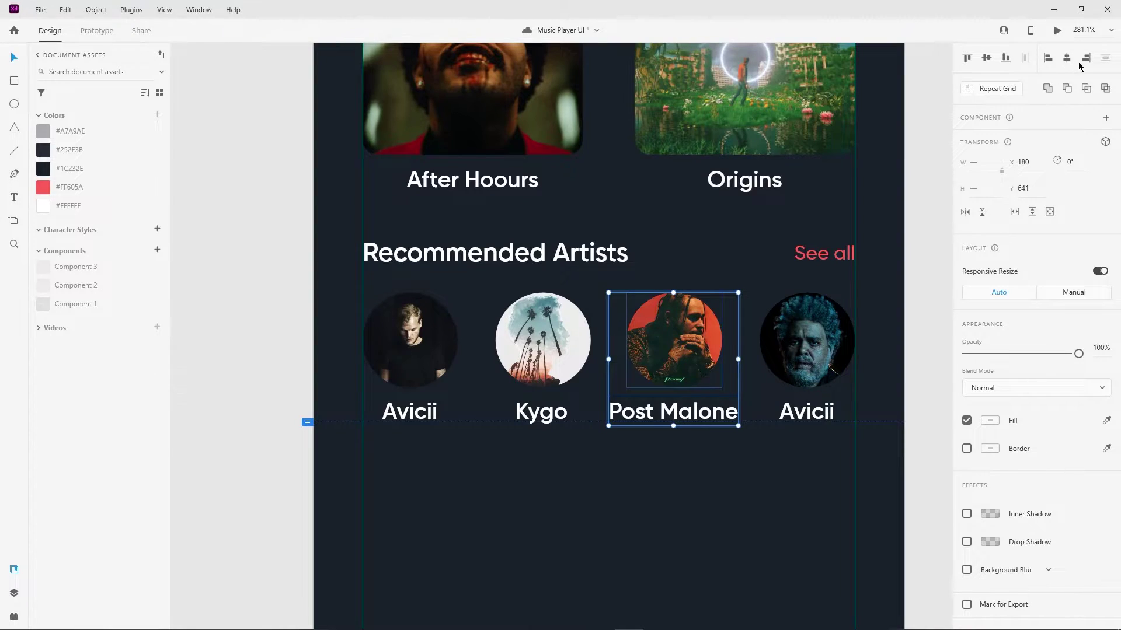
Rename the fourth artist label to The Weeknd and shift that item left into the row
click(810, 403)
double_click(810, 403)
text(The Weeknd)
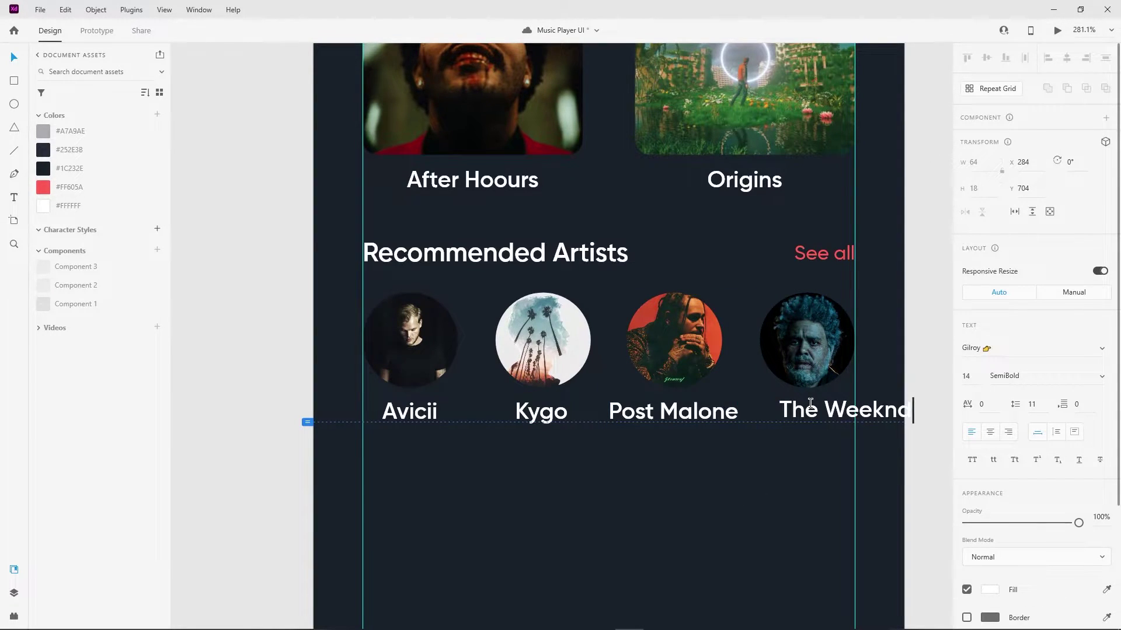
key(Escape)
shift+click(819, 337)
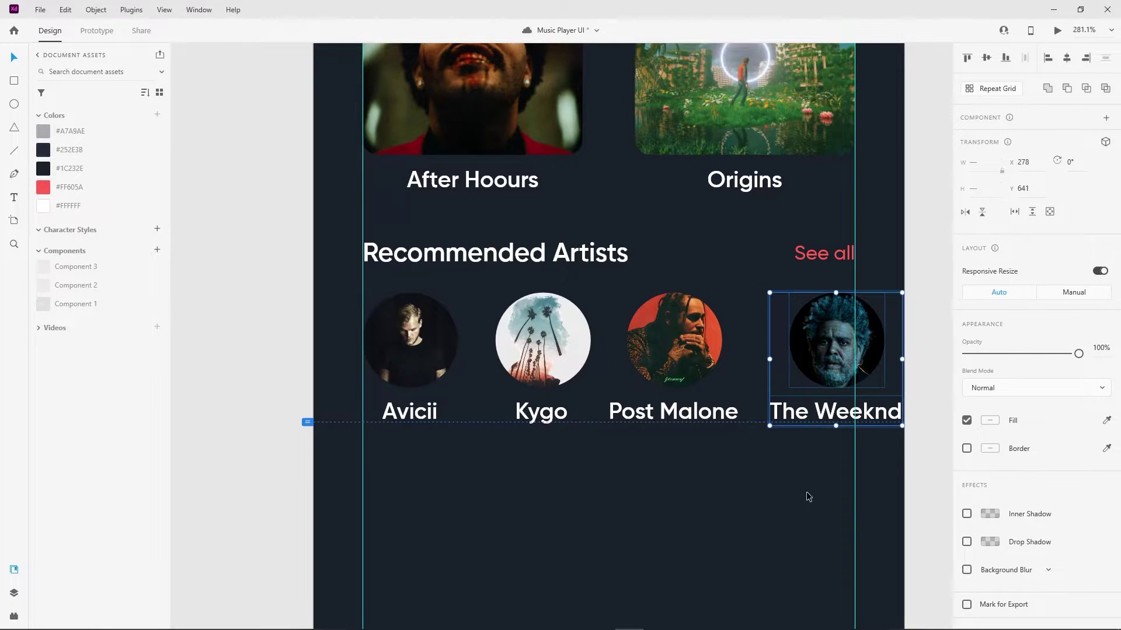
key(shift+Left)
key(shift+Left)
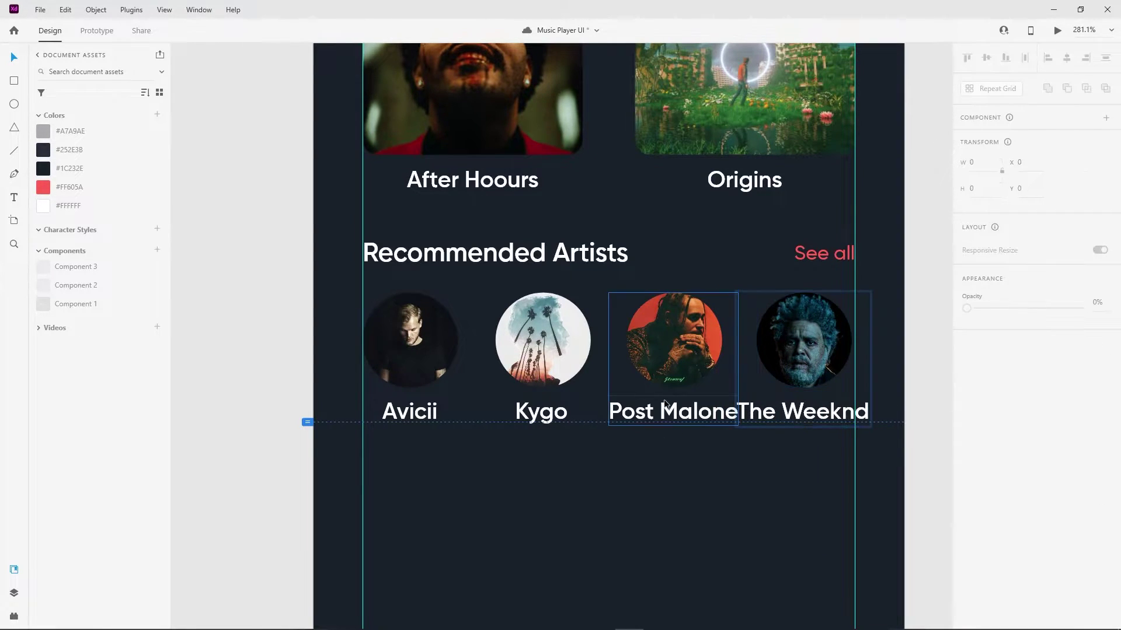
Line up The Weeknd and Post Malone items with the rest of the artist row
scroll(665, 403, down, 5)
click(370, 333)
click(388, 370)
scroll(460, 400, up, 2)
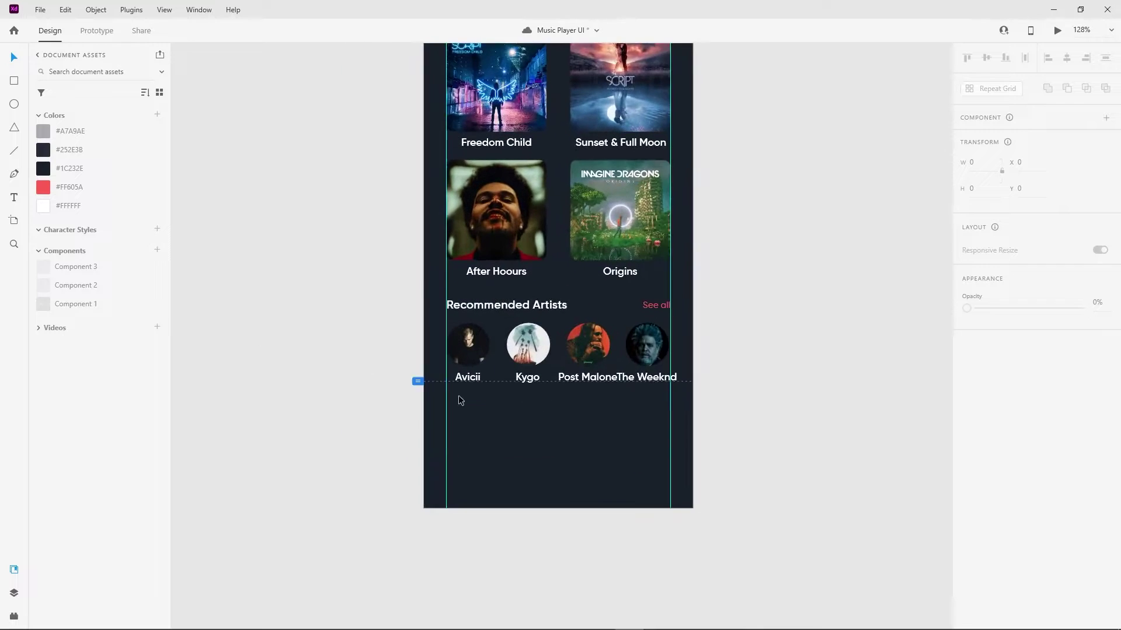
scroll(460, 400, up, 1)
click(533, 363)
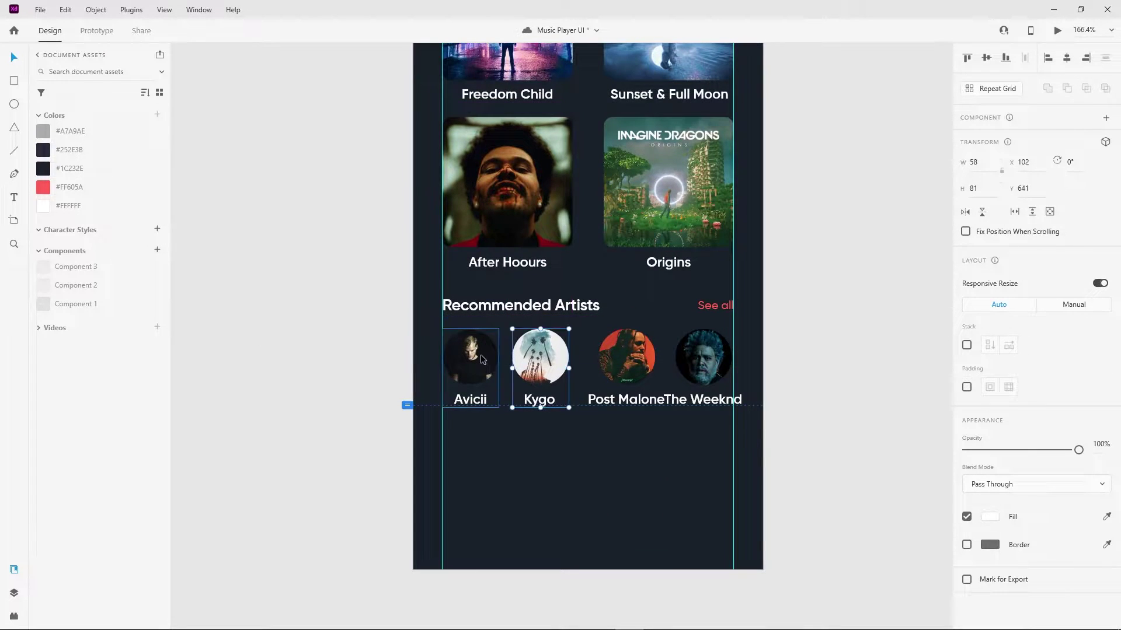
click(626, 356)
key(shift+Left)
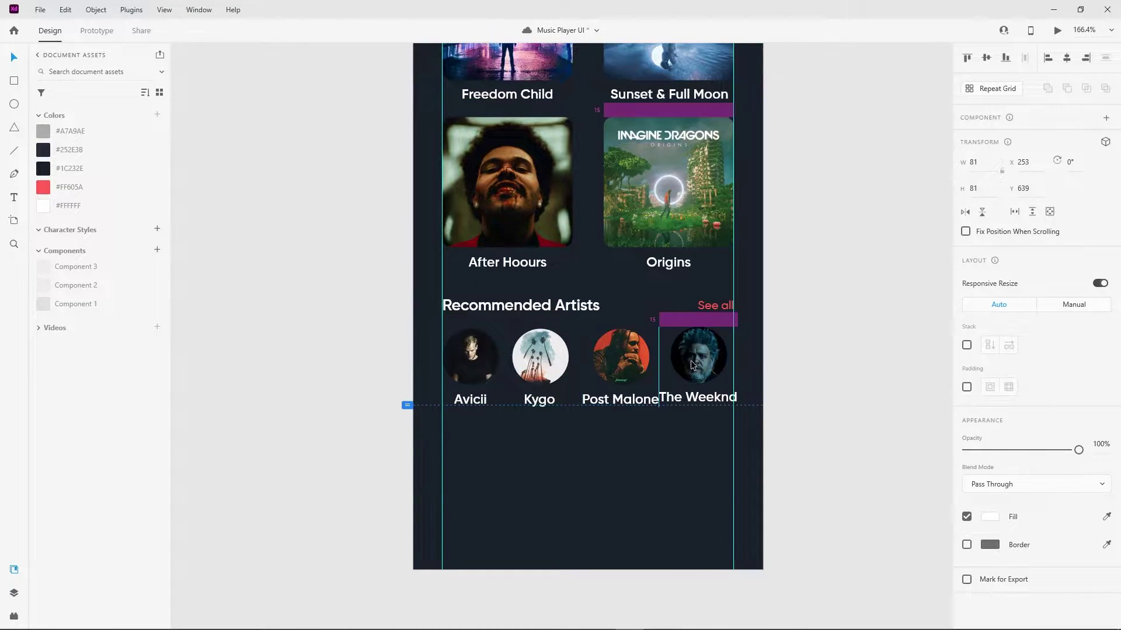
drag(691, 360, 685, 363)
click(649, 442)
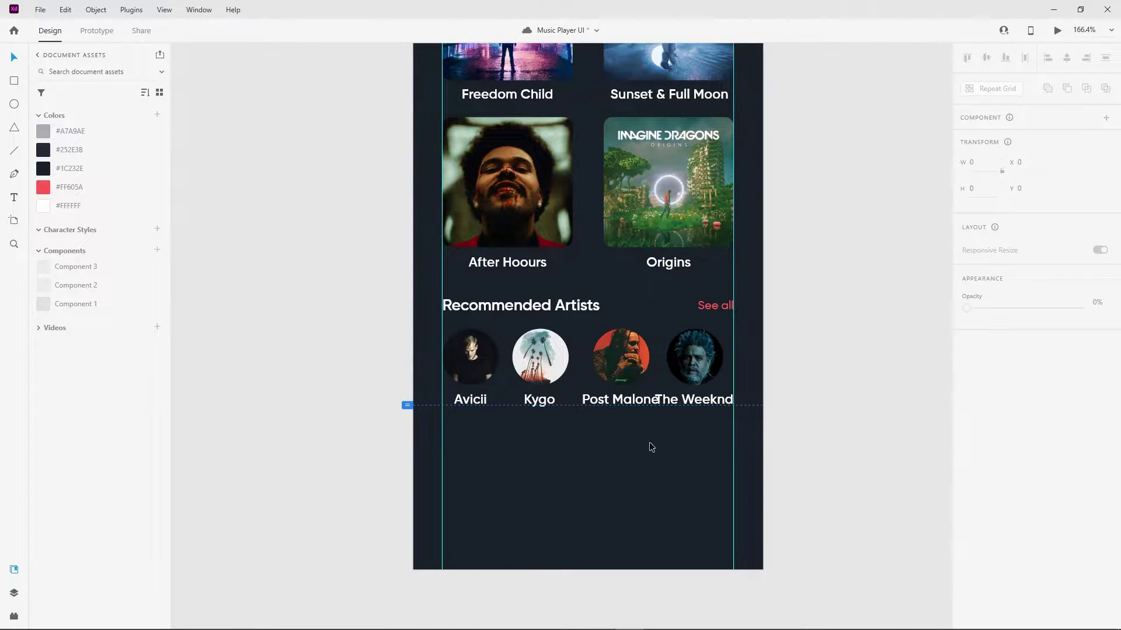
Nudge Post Malone and Kygo slightly left to tidy the row
click(617, 380)
drag(618, 380, 614, 380)
drag(533, 366, 524, 367)
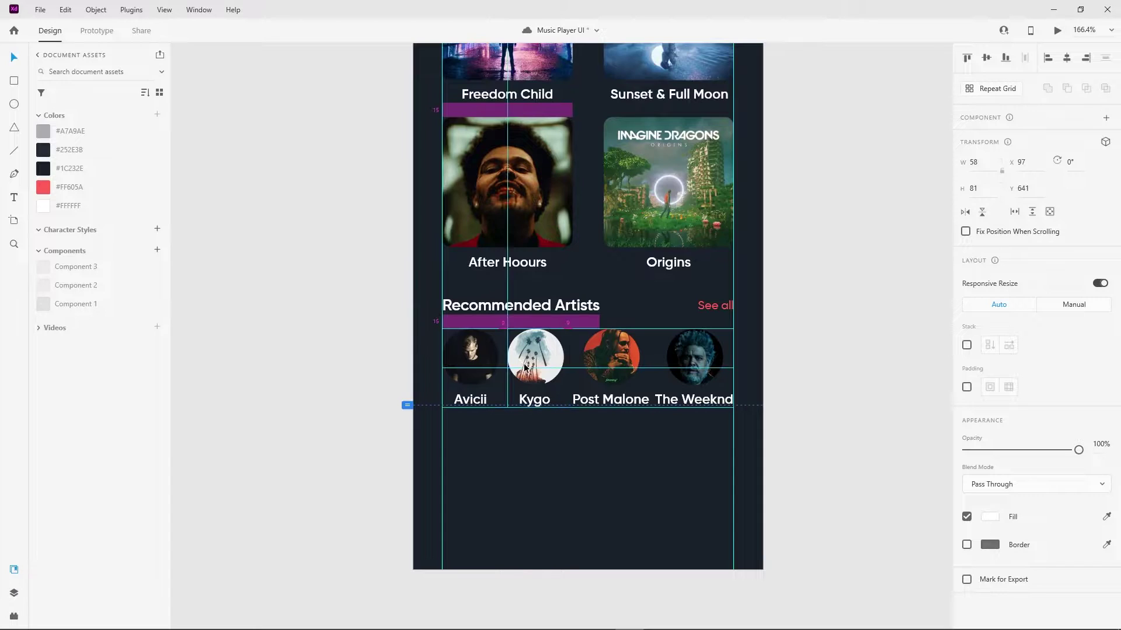
scroll(525, 366, down, 5)
scroll(610, 387, up, 3)
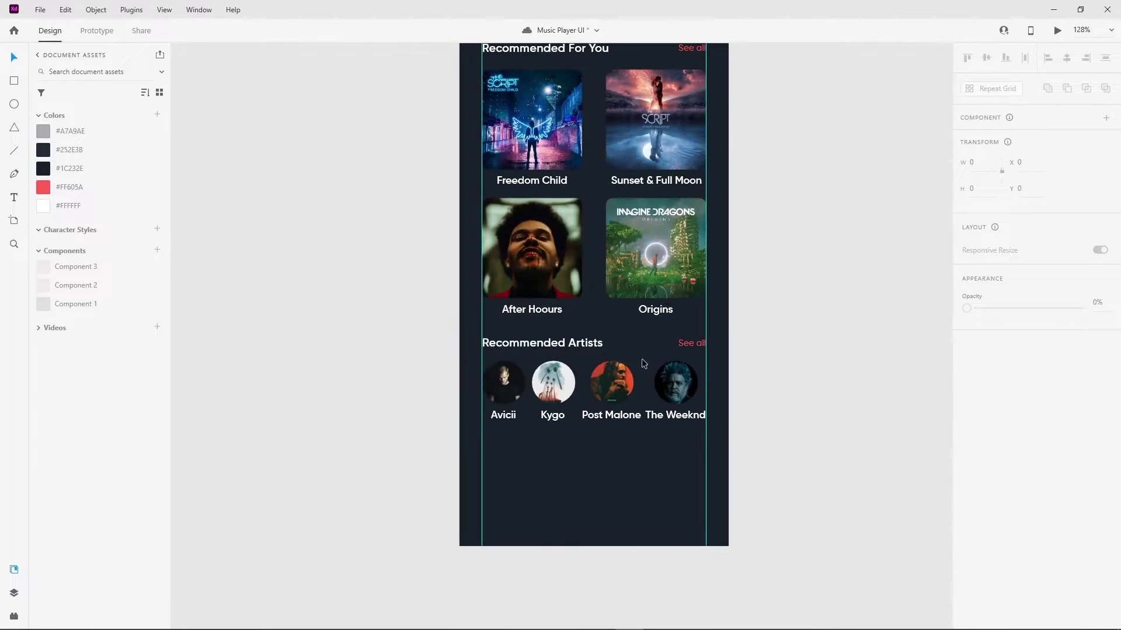
drag(616, 386, 611, 387)
Distribute all four artist items horizontally and check the resulting spacing
drag(474, 355, 709, 429)
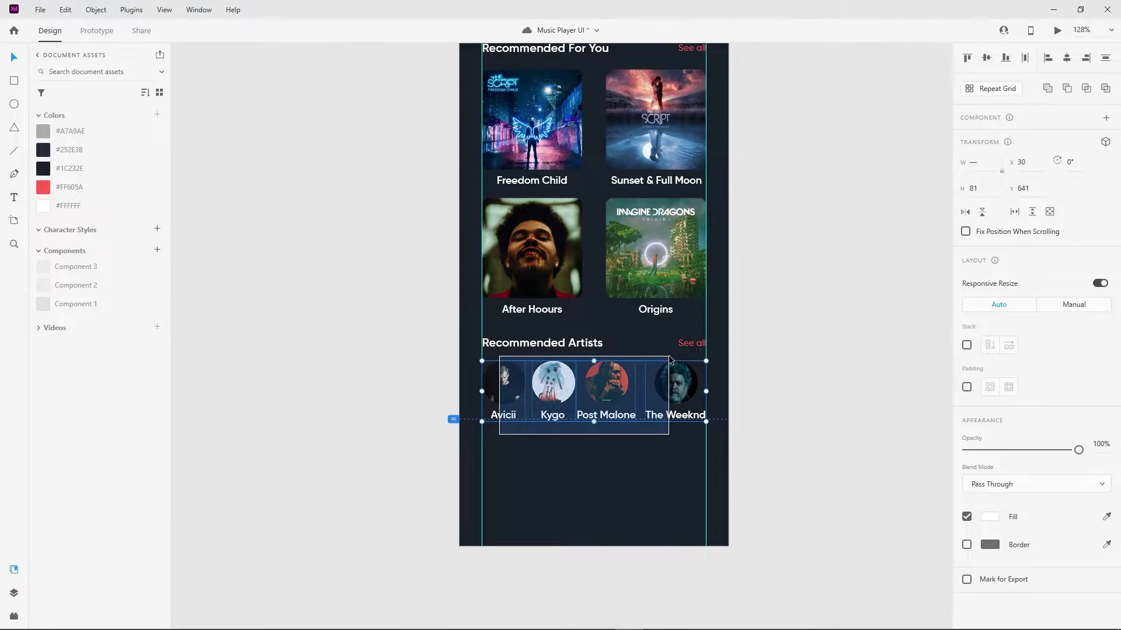
click(1025, 59)
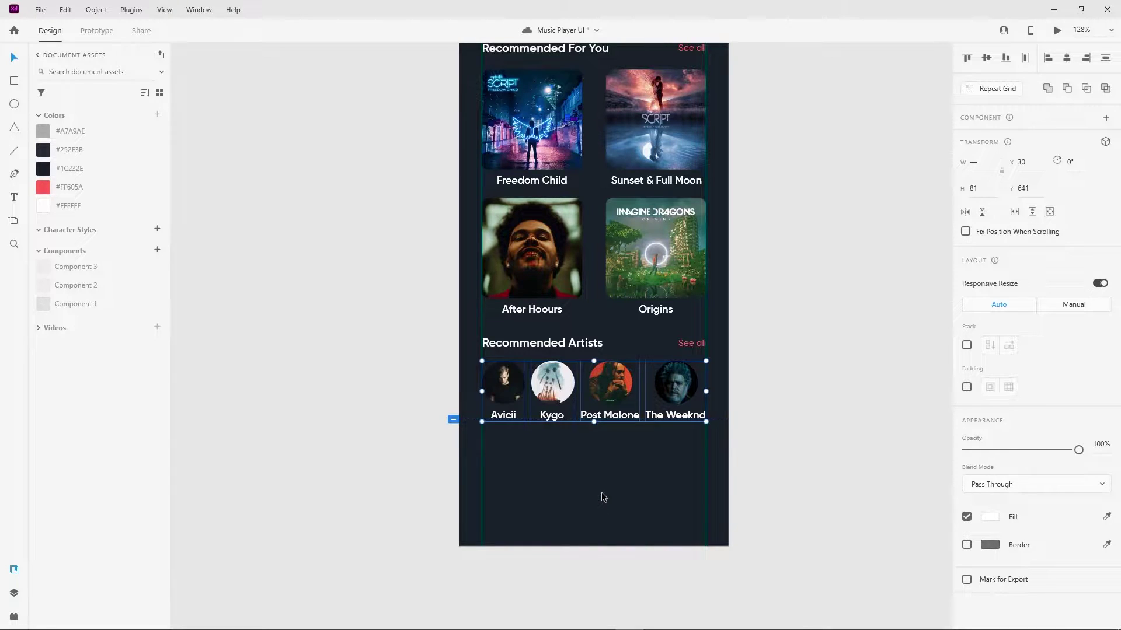
scroll(560, 455, up, 3)
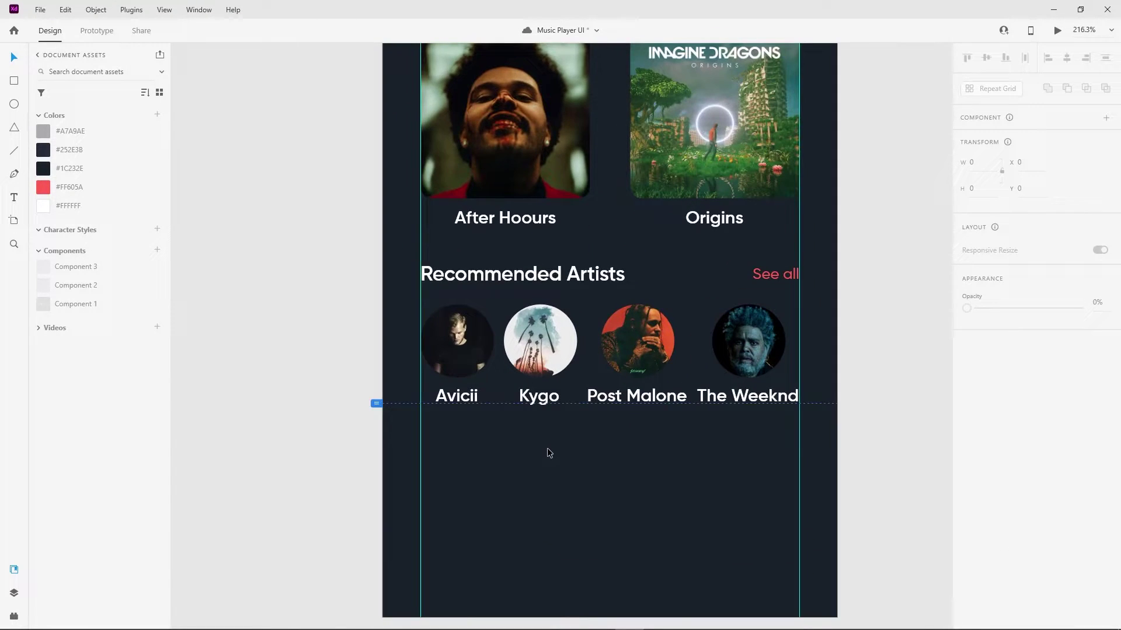
click(640, 332)
click(457, 344)
click(512, 450)
scroll(766, 465, down, 5)
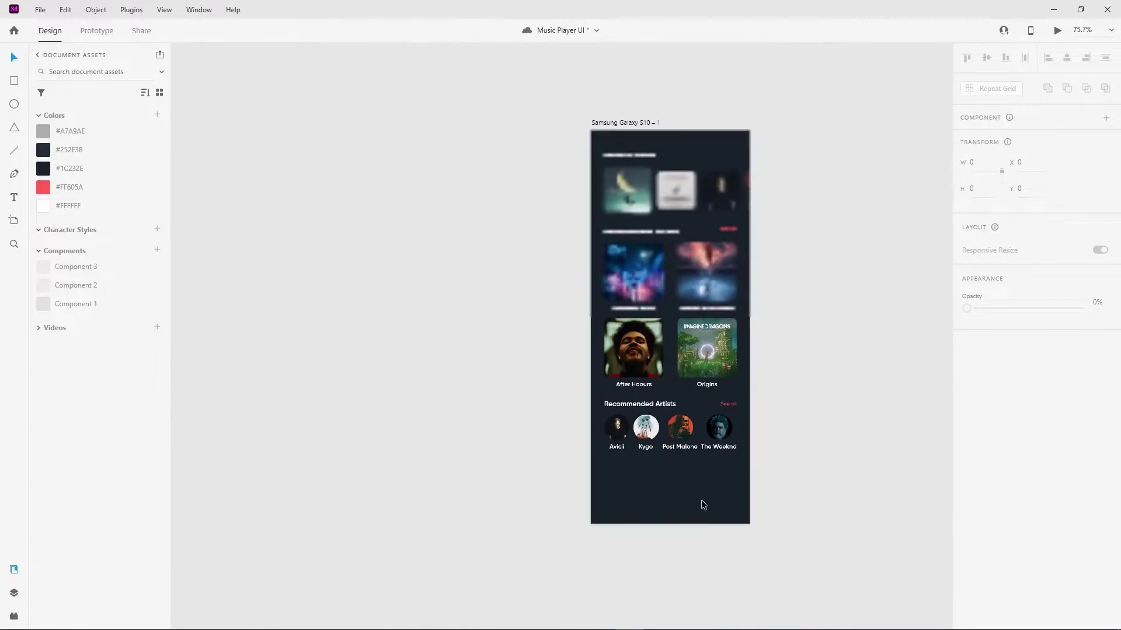
Drag the home screen artboard's bottom edge up to end below the artists
click(557, 95)
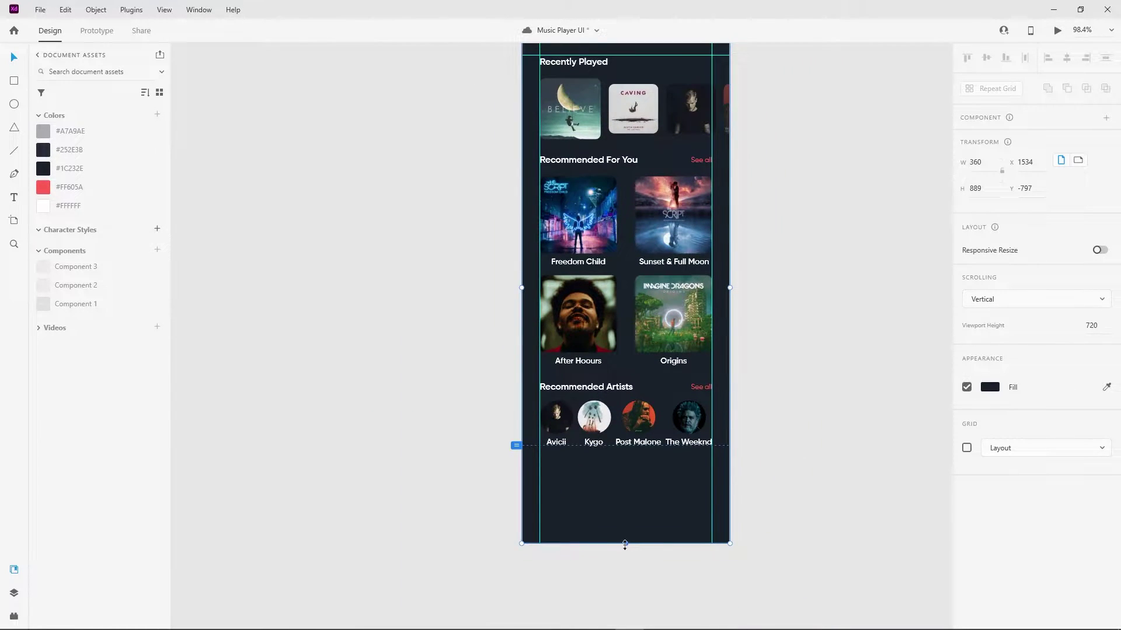
mouse_move(624, 544)
mouse_down()
mouse_move(637, 462)
mouse_move(653, 475)
mouse_up()
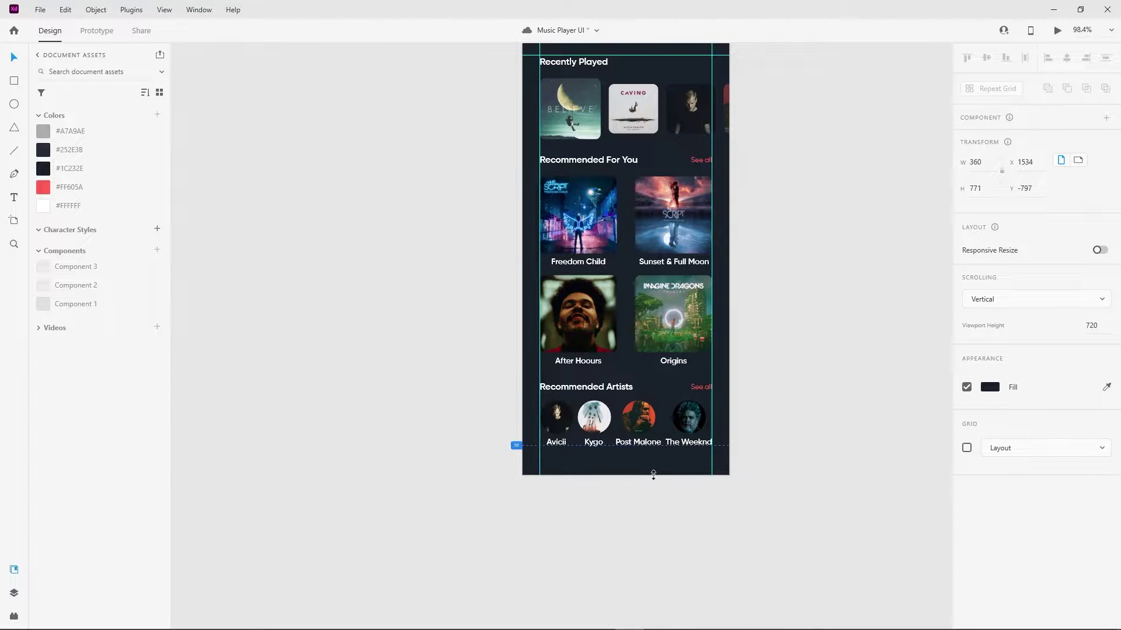
click(344, 341)
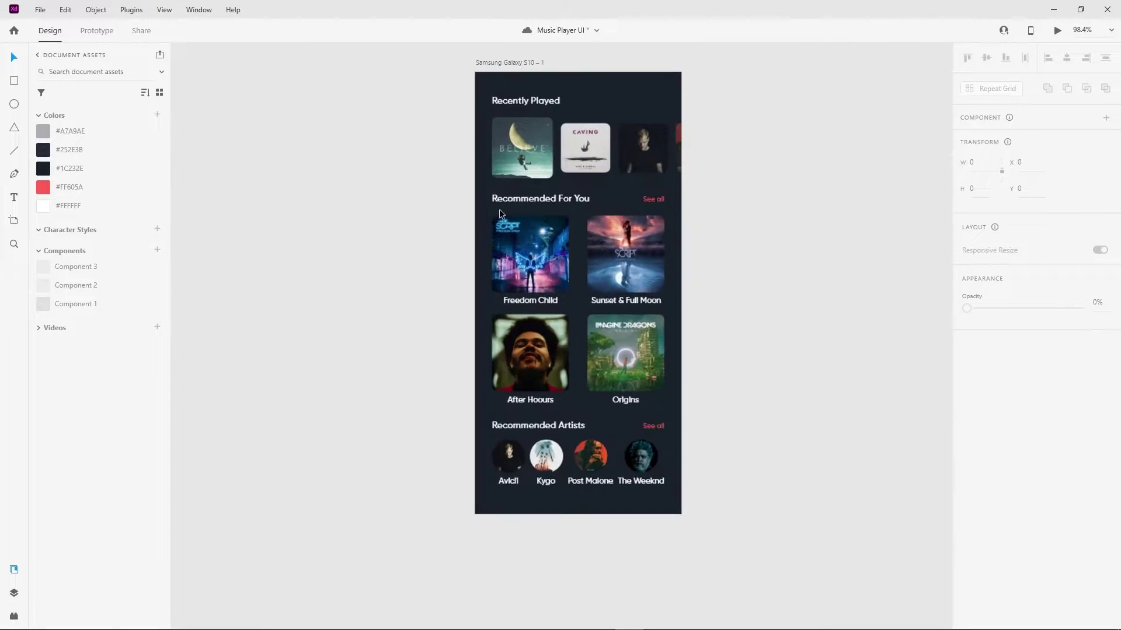
click(517, 461)
ctrl+scroll(517, 461, up, 3)
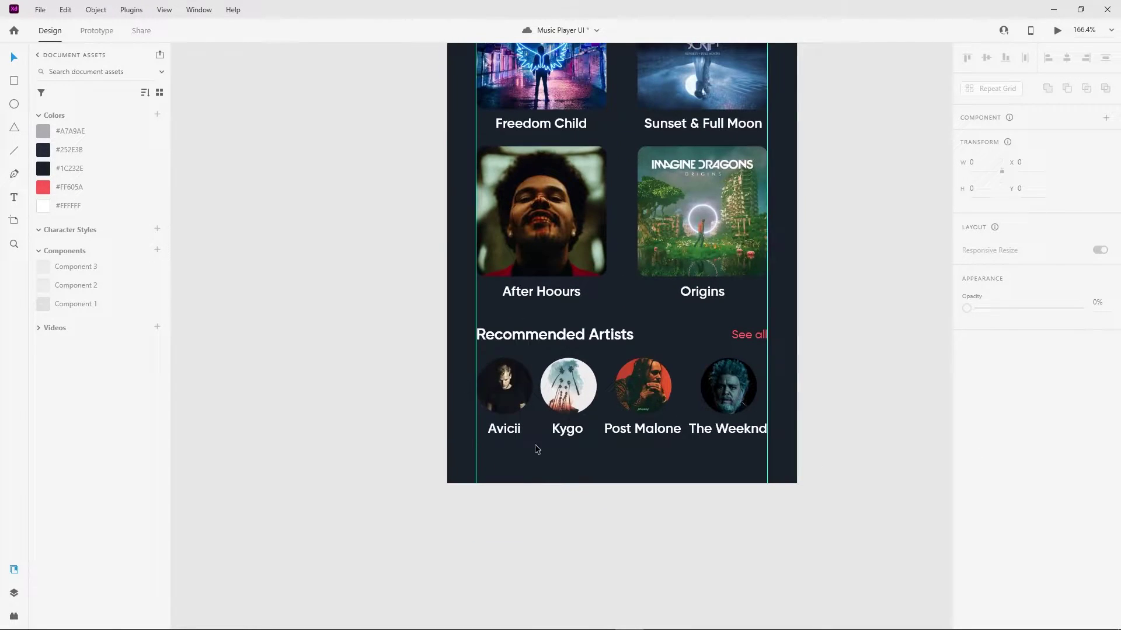
click(641, 387)
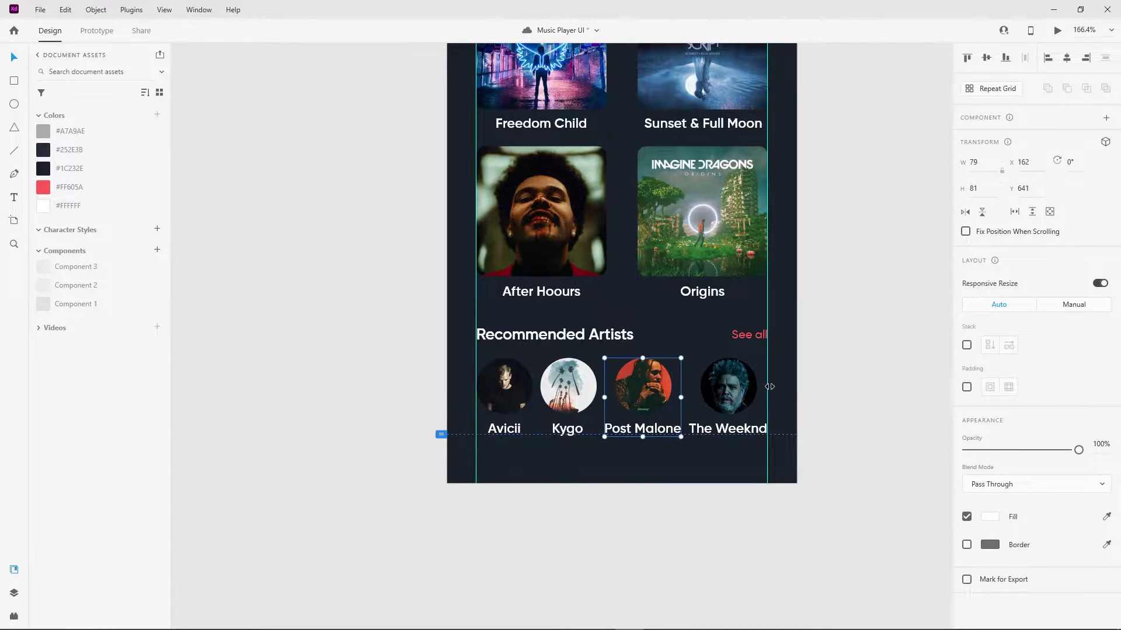
click(853, 358)
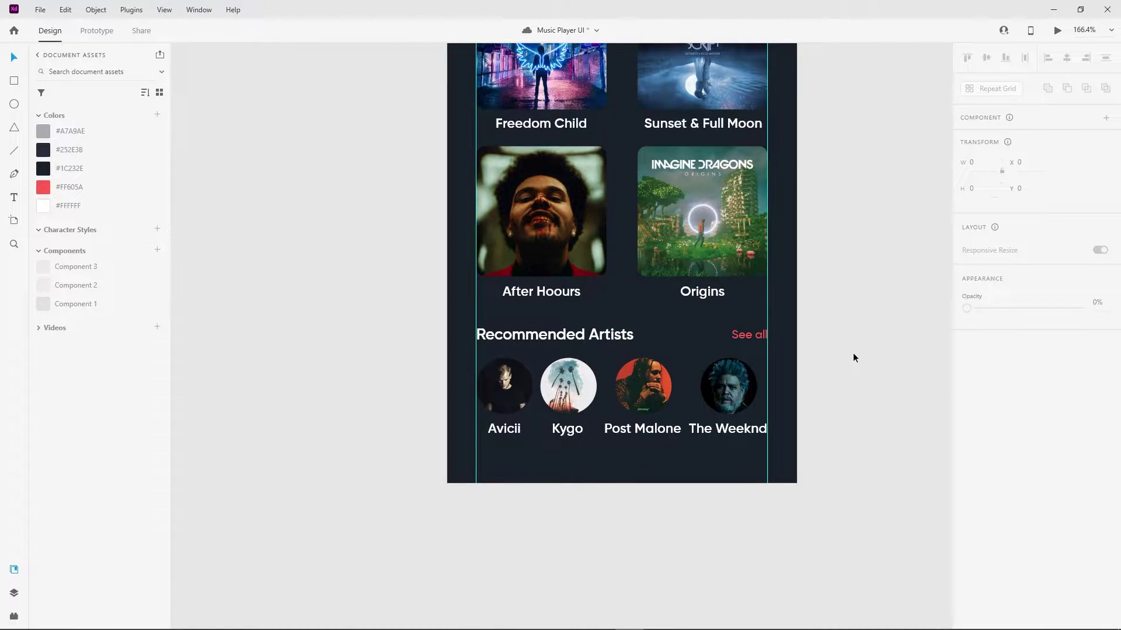
Fit the artboard in view and pull its bottom edge to the 720 px viewport line
key(ctrl+0)
scroll(339, 182, down, 2)
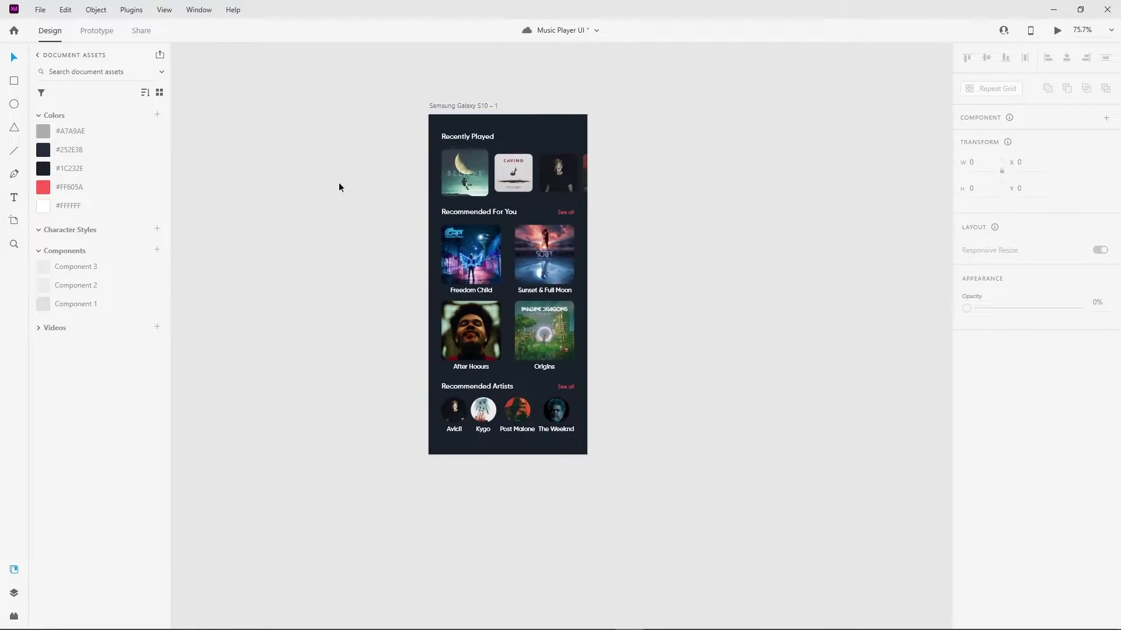
click(444, 106)
scroll(382, 355, up, 2)
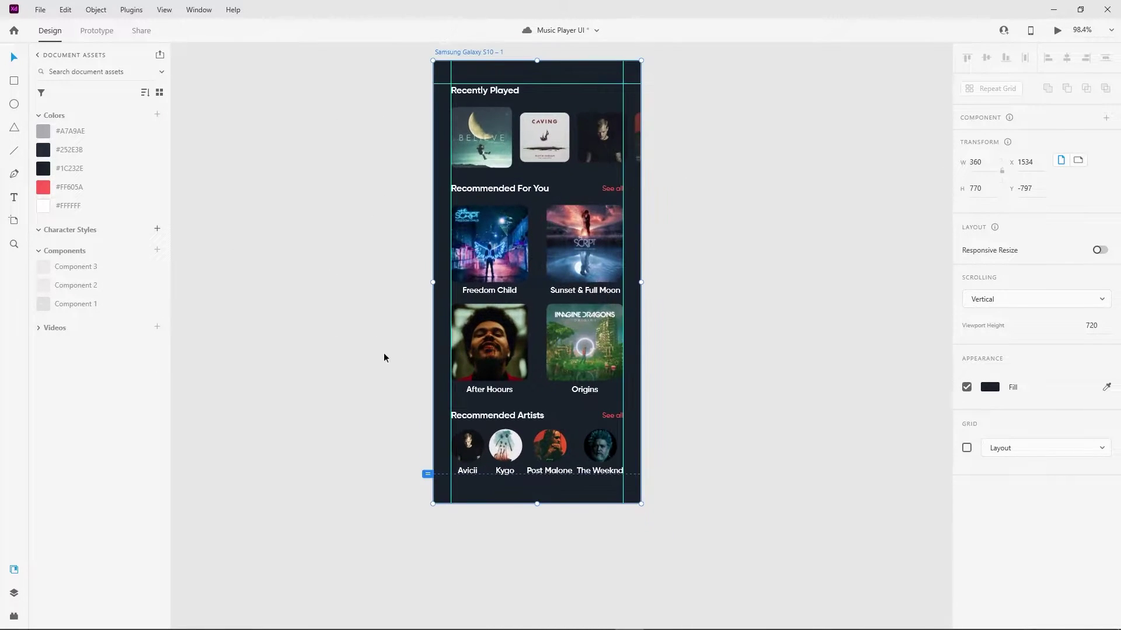
scroll(569, 541, up, 5)
drag(568, 538, 568, 470)
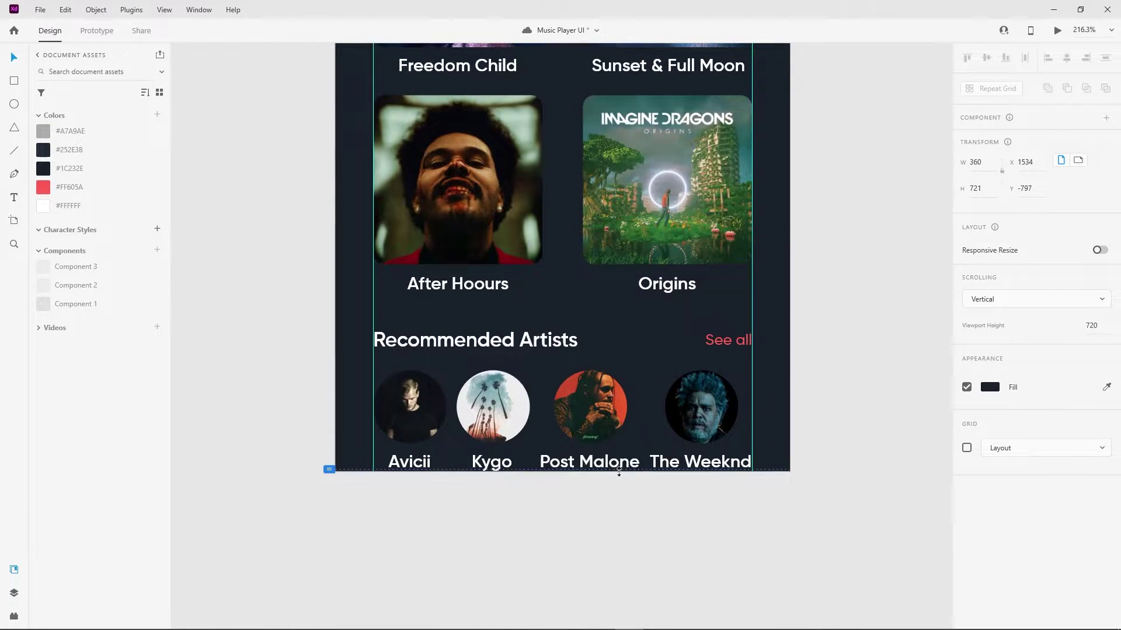
click(389, 551)
scroll(389, 551, down, 3)
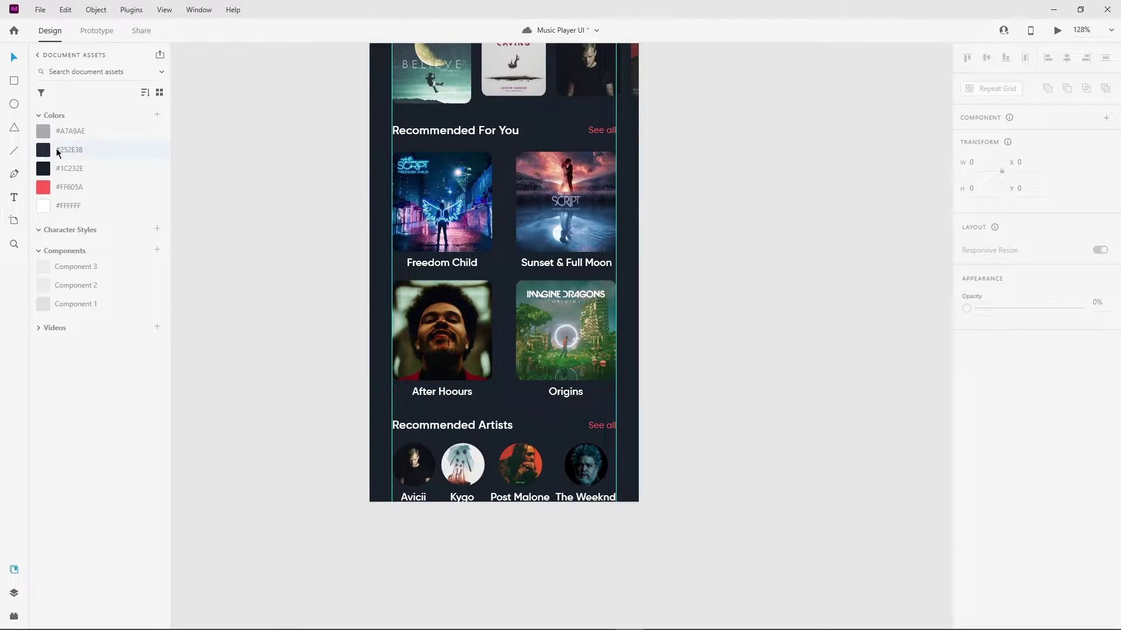
Draw a rectangle spanning the bottom of the home screen artboard
drag(369, 473, 639, 503)
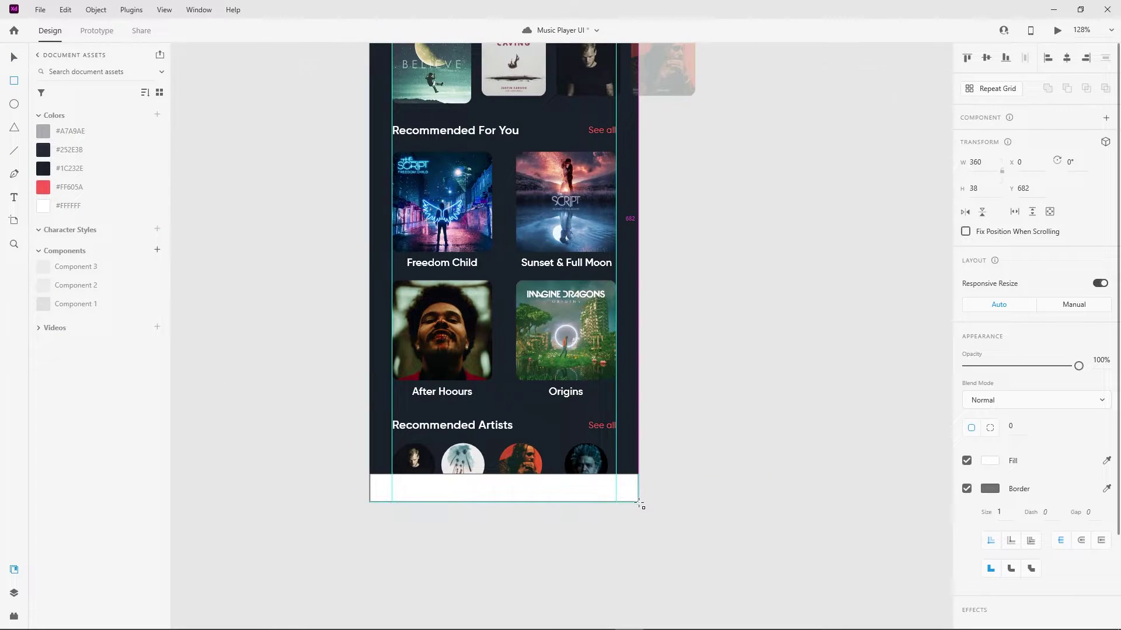
scroll(560, 476, up, 3)
scroll(548, 435, up, 2)
scroll(580, 423, down, 4)
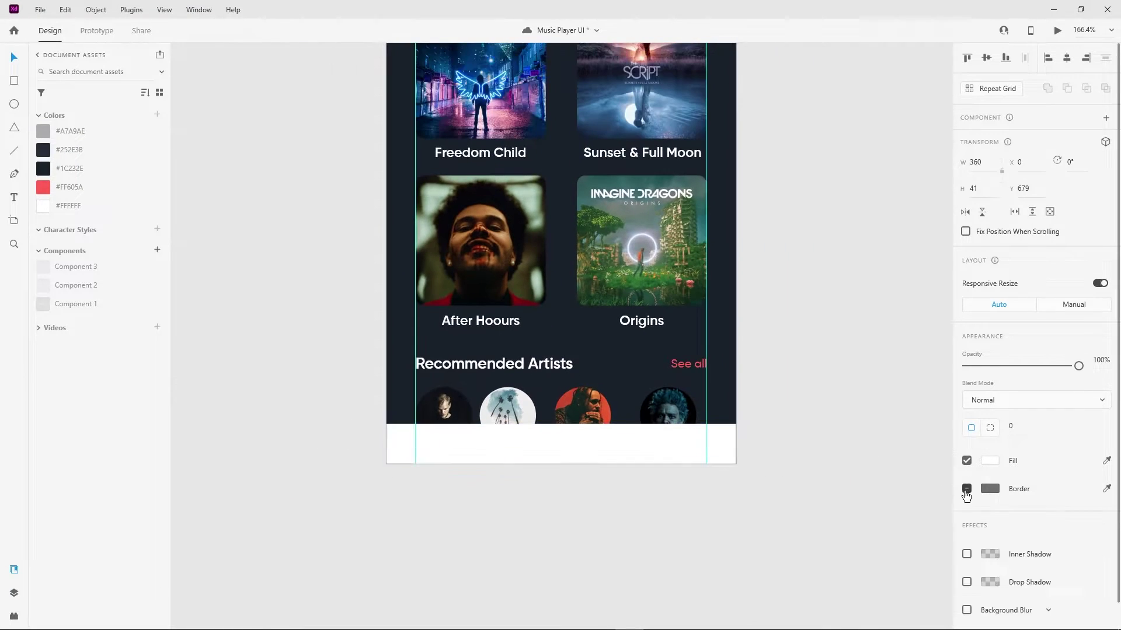
key(Escape)
scroll(716, 436, up, 3)
scroll(716, 441, down, 3)
scroll(717, 441, down, 2)
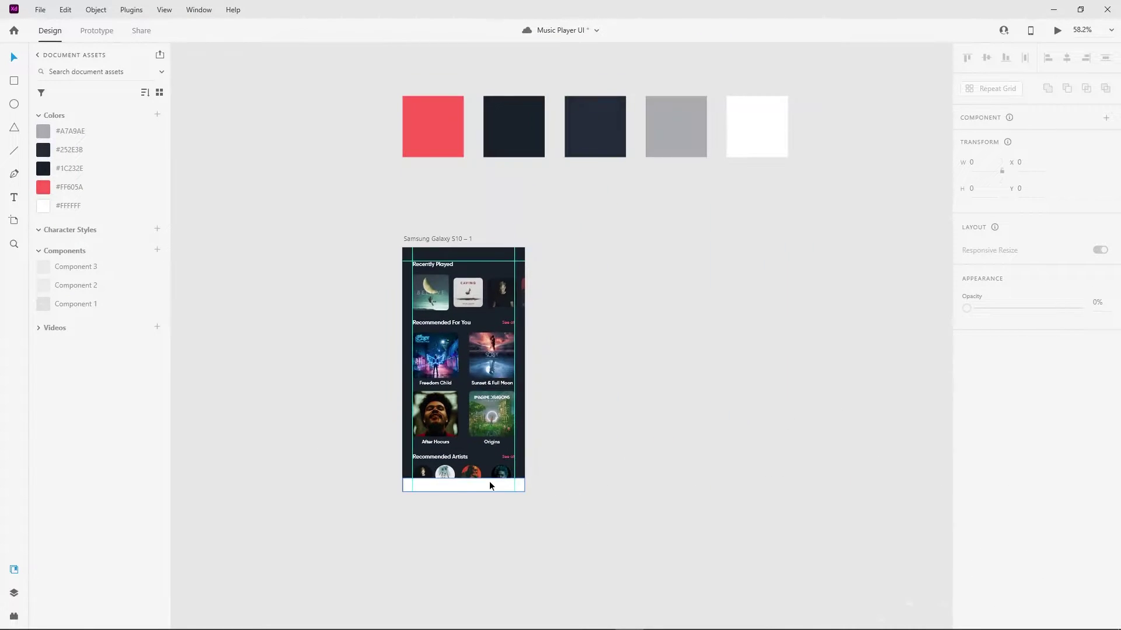
Fill the bar with the eyedropped dark swatch and raise its top edge slightly
click(489, 481)
click(989, 461)
click(949, 512)
click(556, 124)
scroll(465, 489, up, 4)
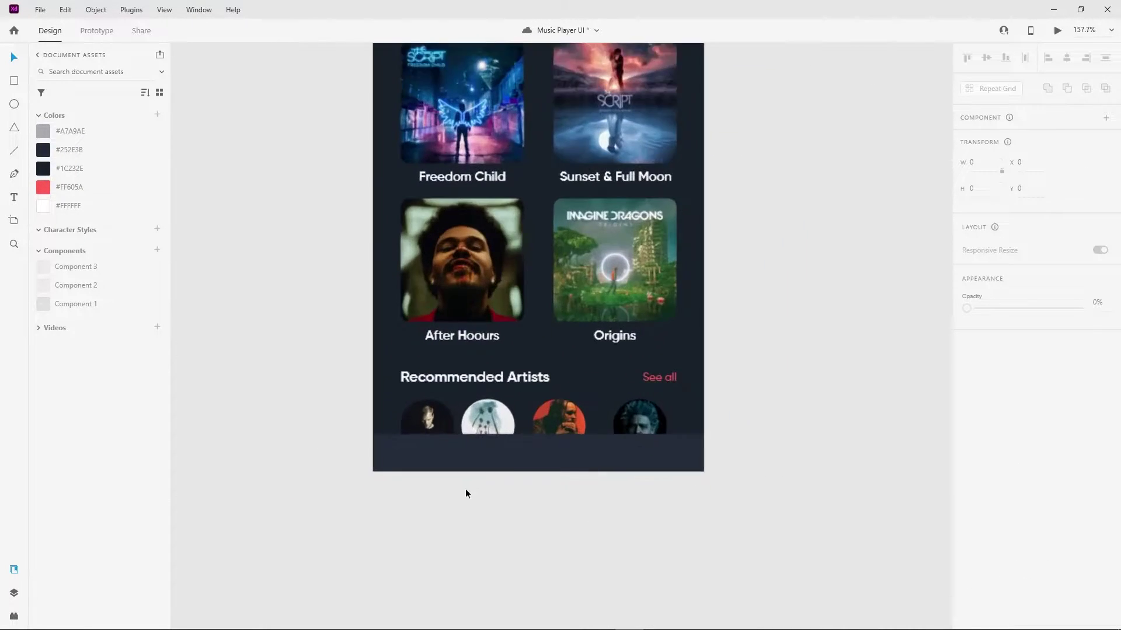
drag(545, 429, 546, 432)
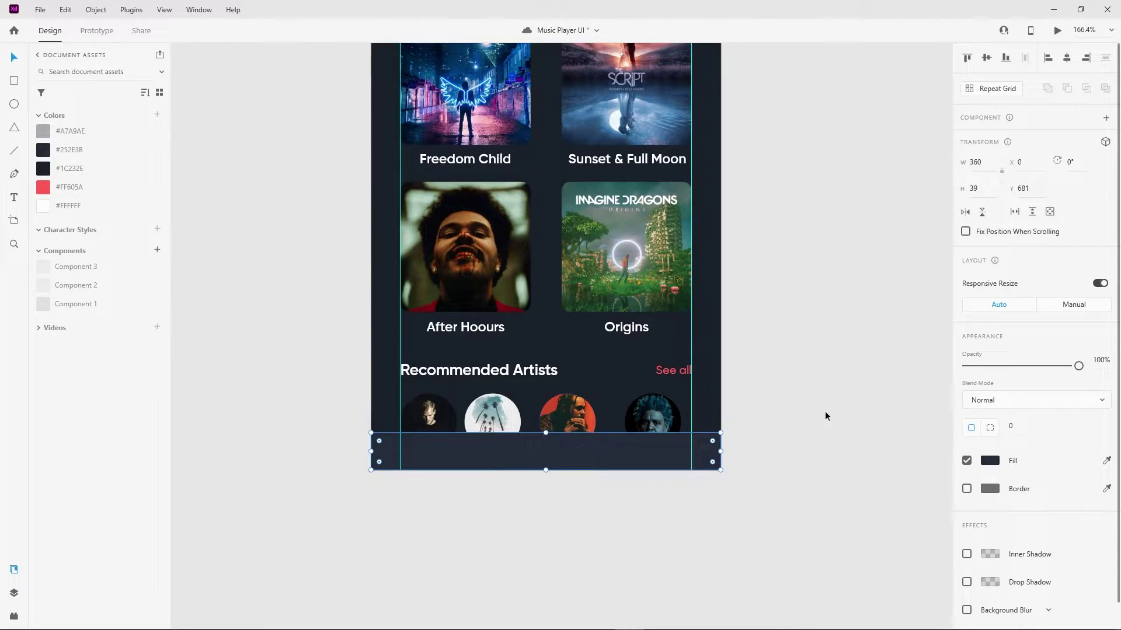
click(204, 264)
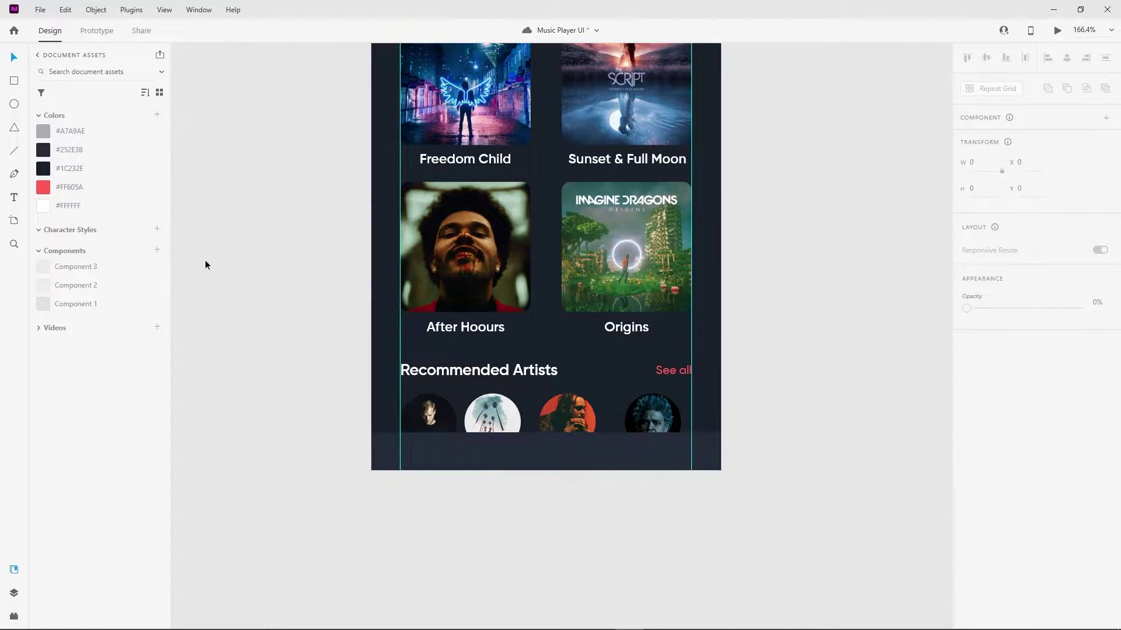
Place the nav icon component on the bottom bar and stretch it across the artboard width
drag(344, 531, 346, 530)
mouse_move(62, 284)
mouse_down()
mouse_move(426, 581)
mouse_move(689, 586)
mouse_up()
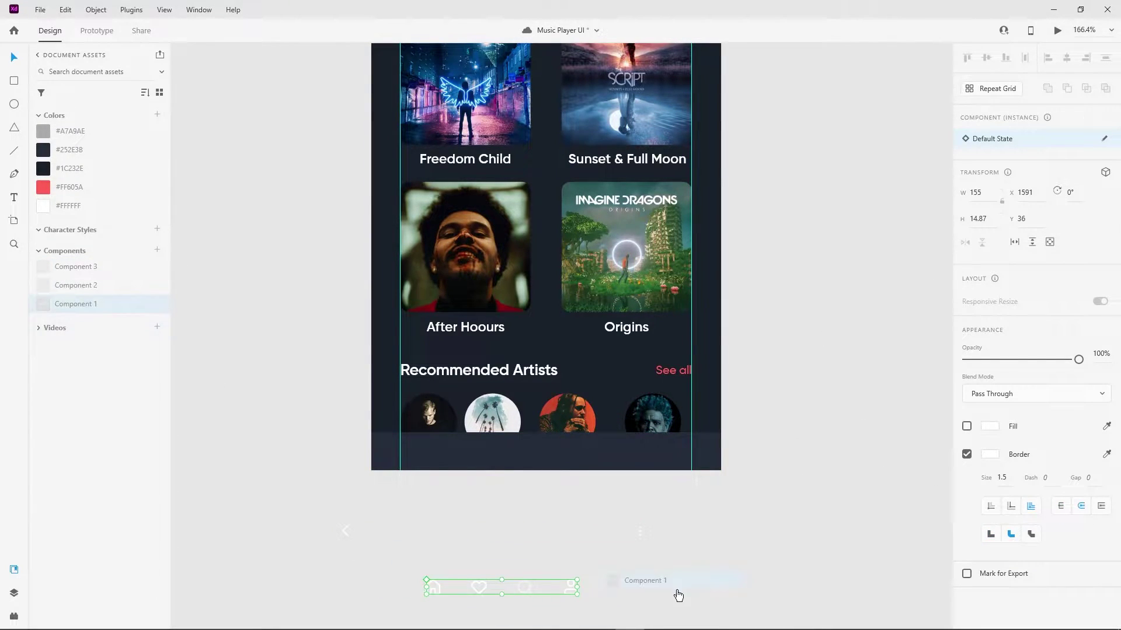
scroll(499, 576, down, 3)
drag(548, 583, 578, 477)
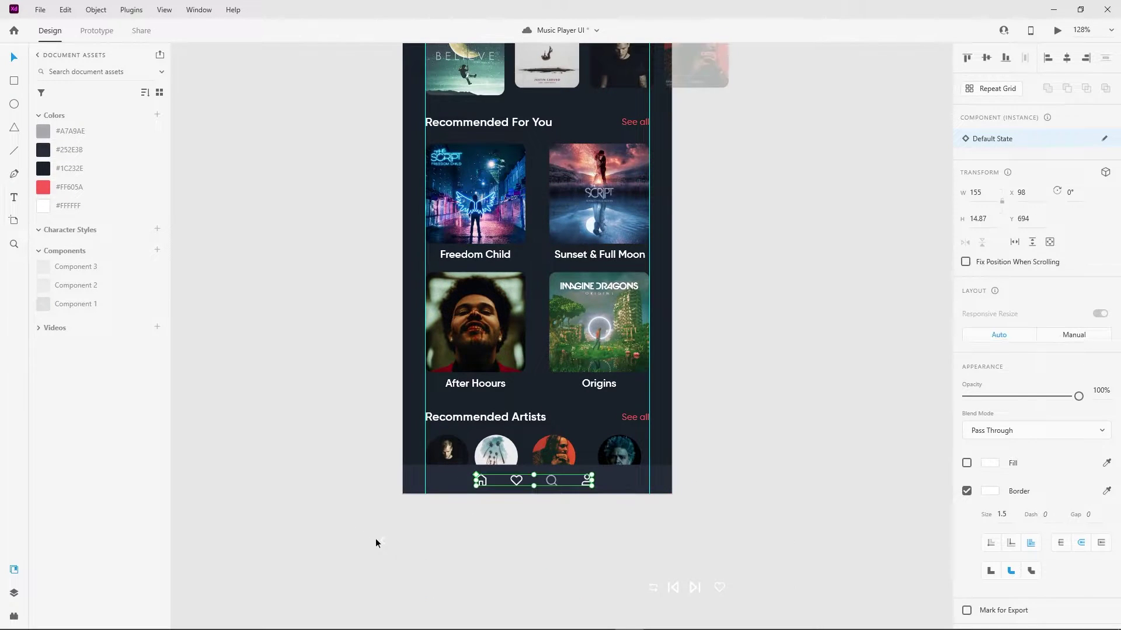
scroll(468, 535, up, 3)
click(467, 447)
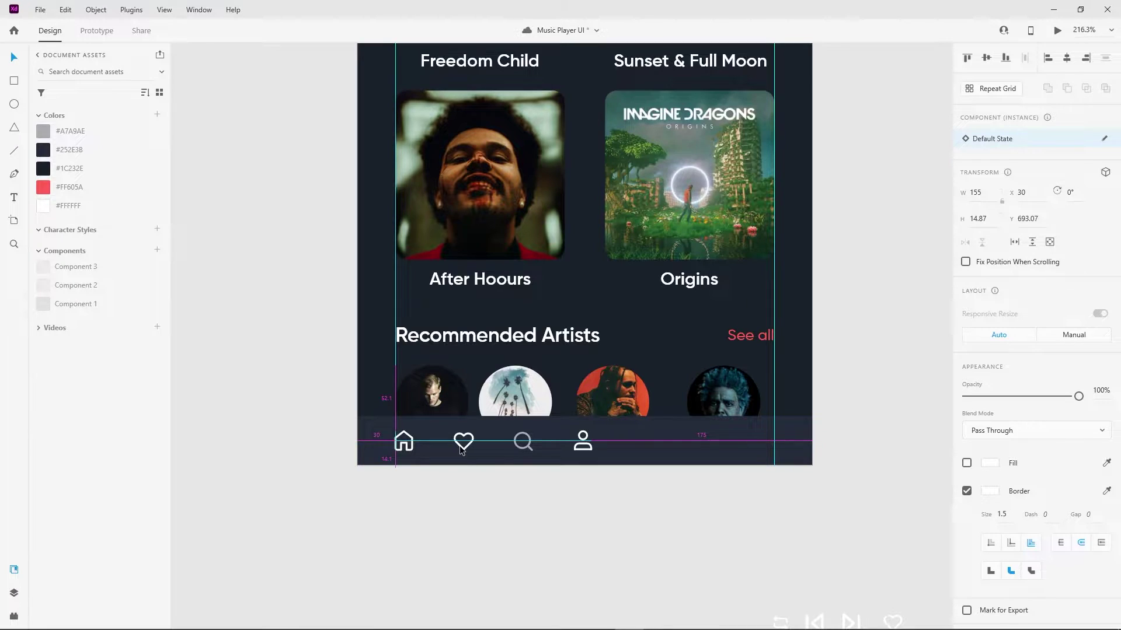
drag(591, 442, 774, 442)
click(793, 572)
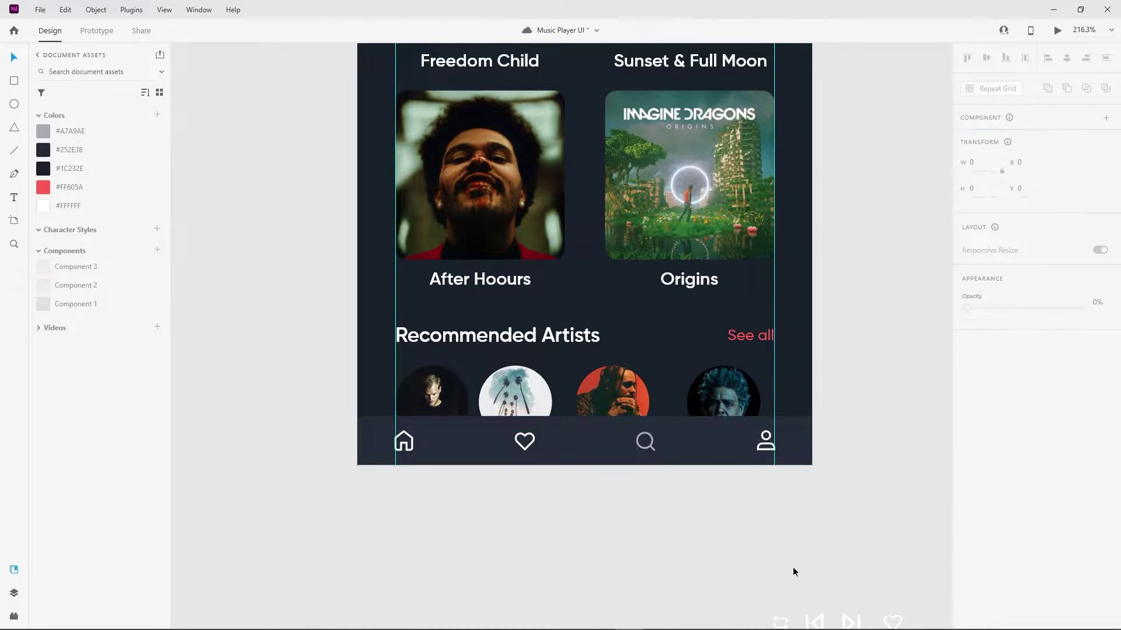
Check the search icon's outline colour, then ungroup the nav component into separate icons
double_click(645, 442)
click(989, 499)
click(1045, 409)
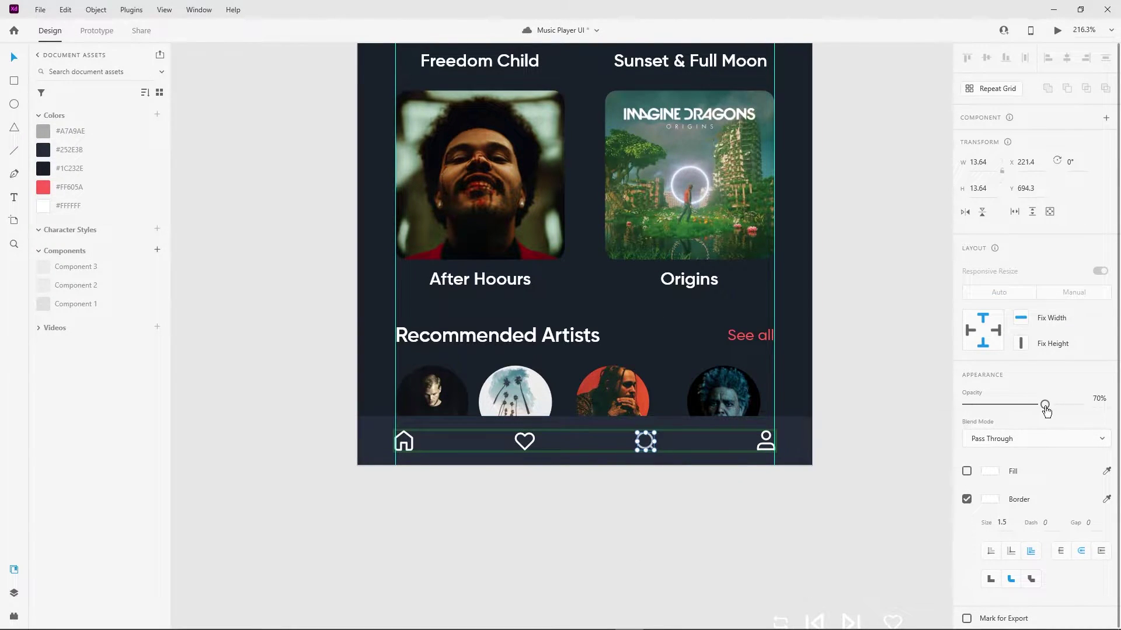
click(660, 467)
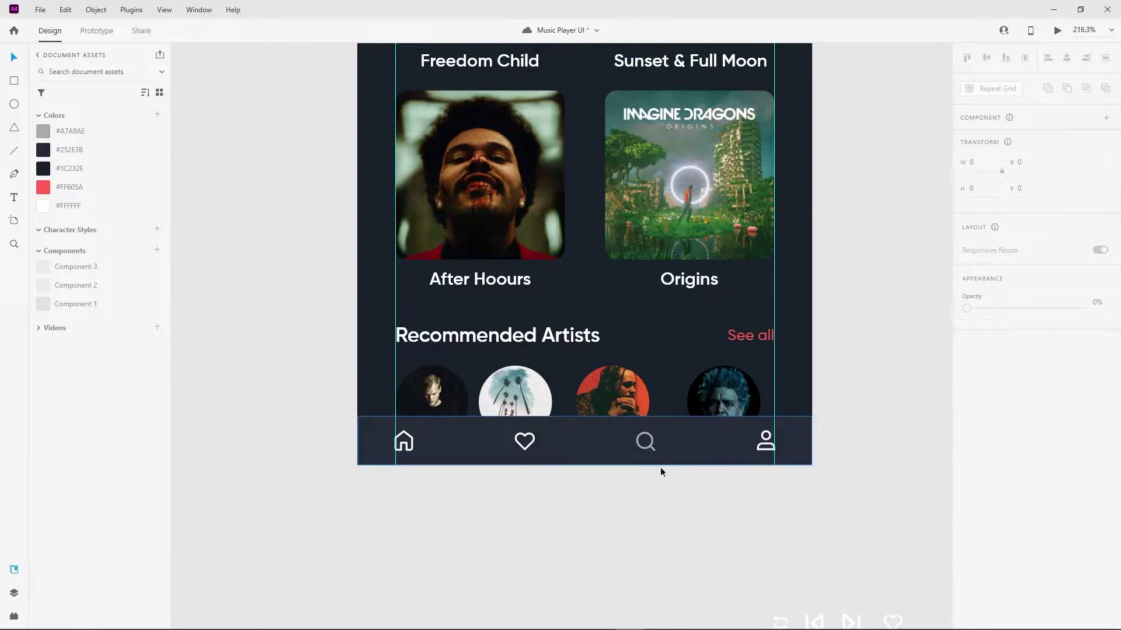
scroll(764, 443, up, 4)
click(762, 451)
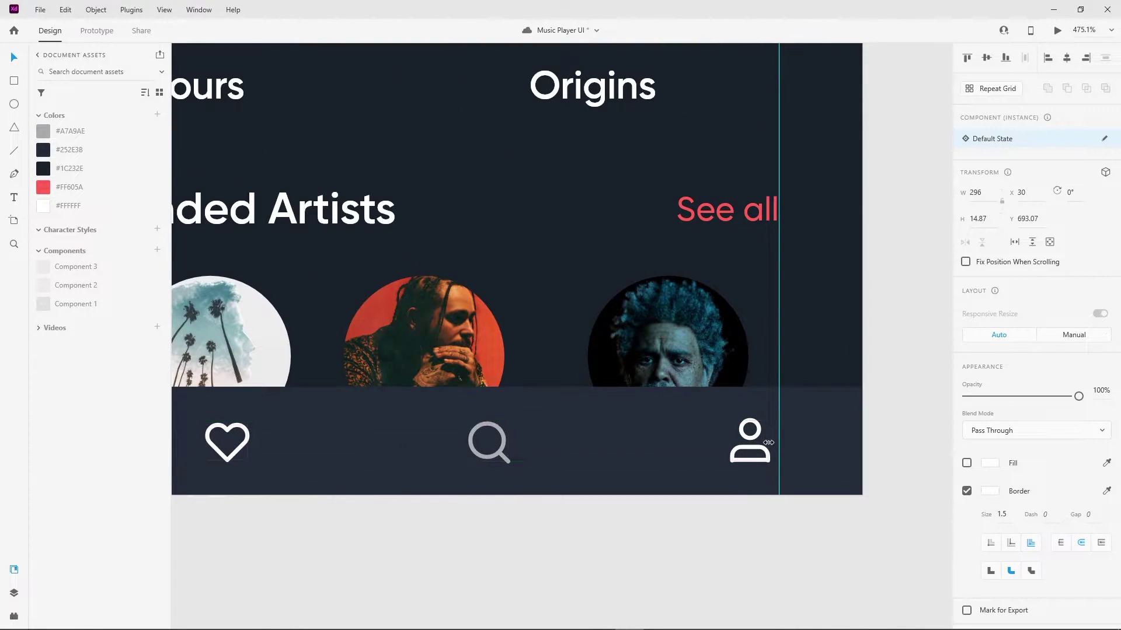
right_click(782, 442)
click(862, 279)
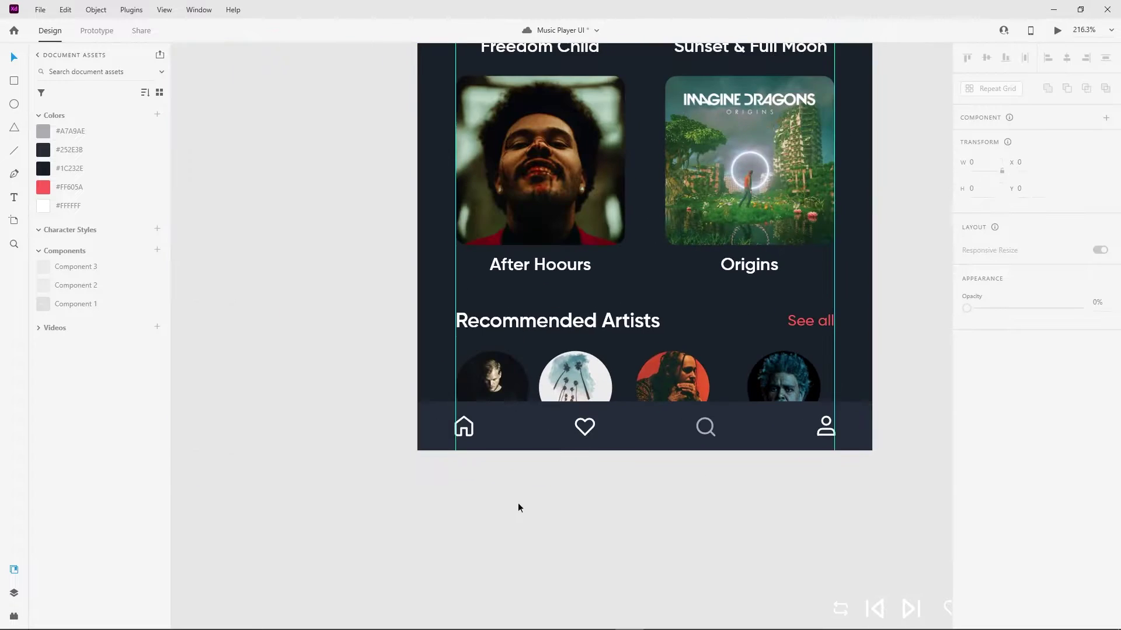
Make the bottom bar slightly taller and select the four nav icons together with it
click(591, 427)
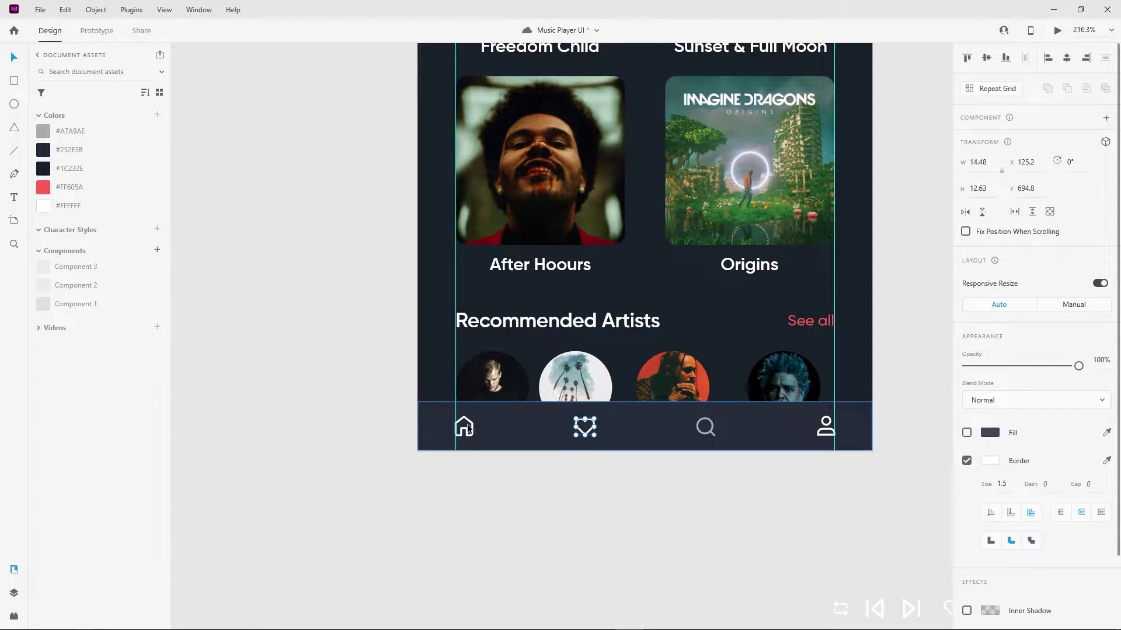
shift+click(464, 427)
shift+click(705, 427)
shift+click(826, 427)
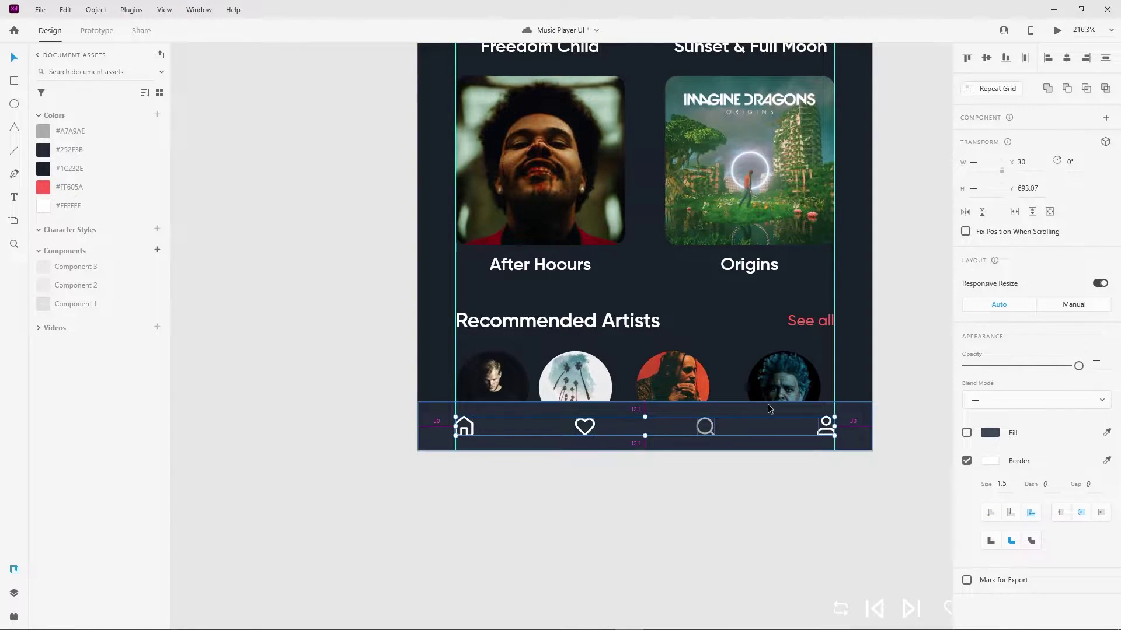
key(ctrl+0)
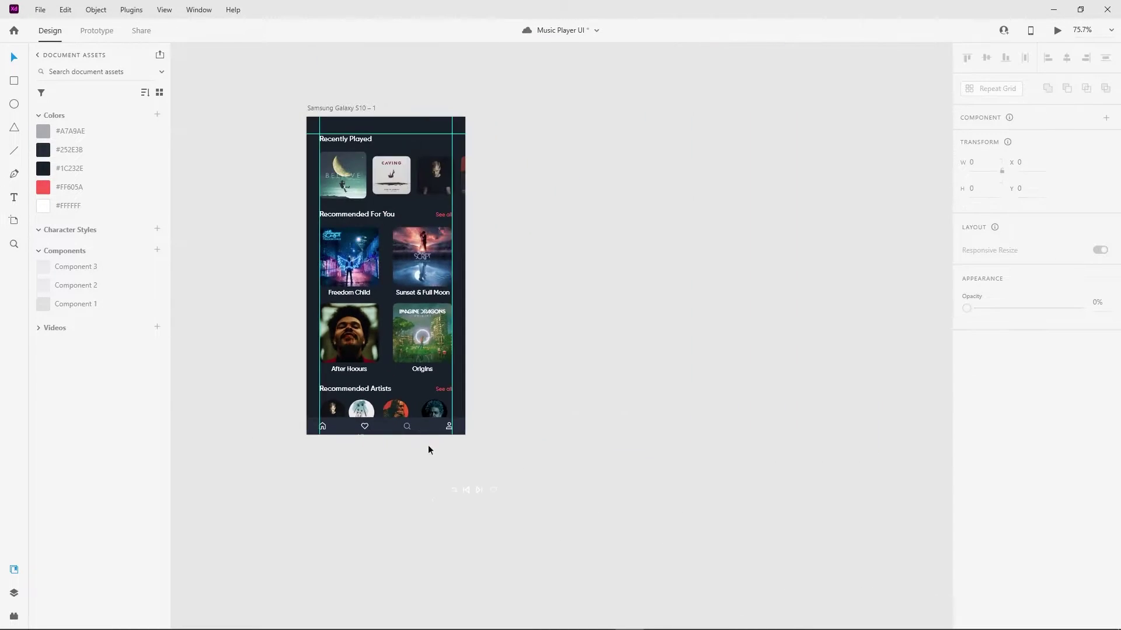
scroll(428, 450, up, 5)
click(576, 475)
drag(585, 470, 586, 465)
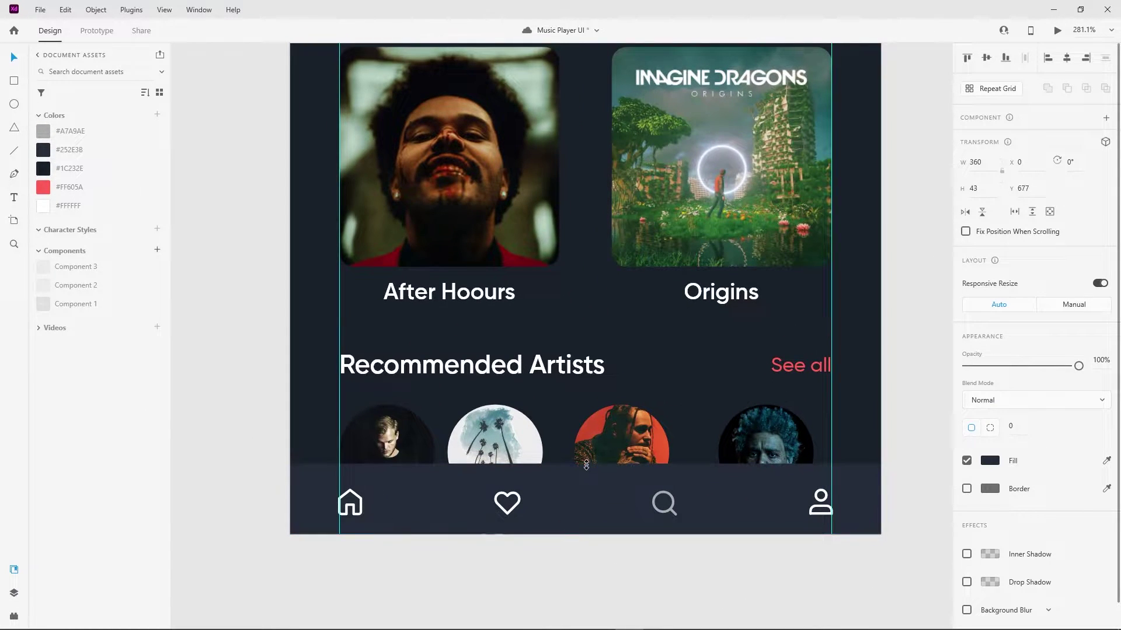
shift+click(506, 503)
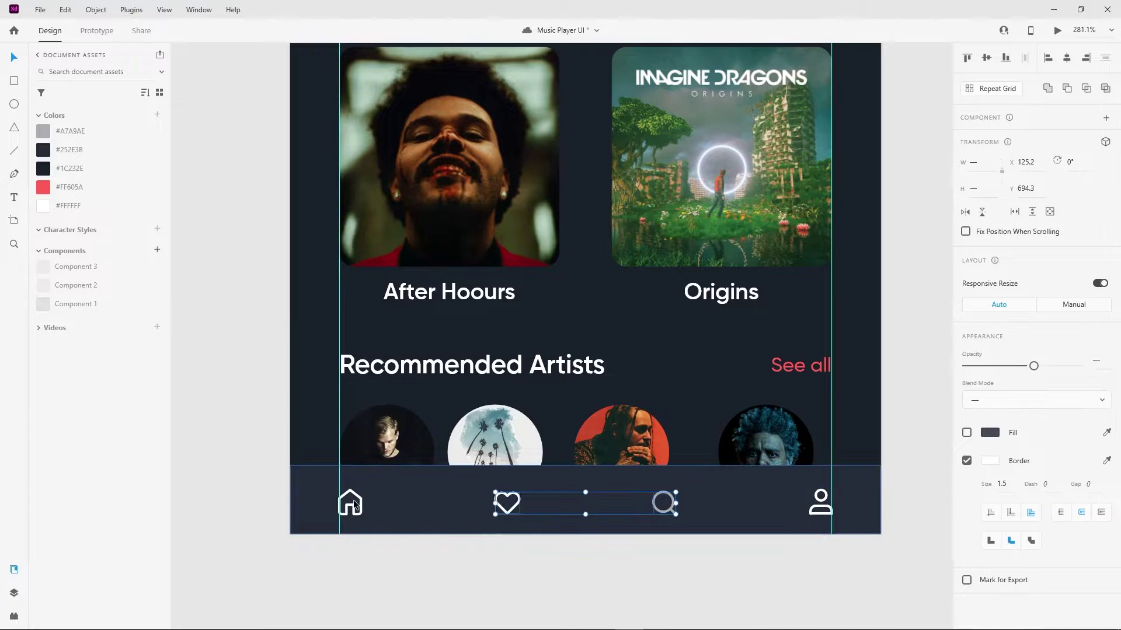
shift+click(350, 503)
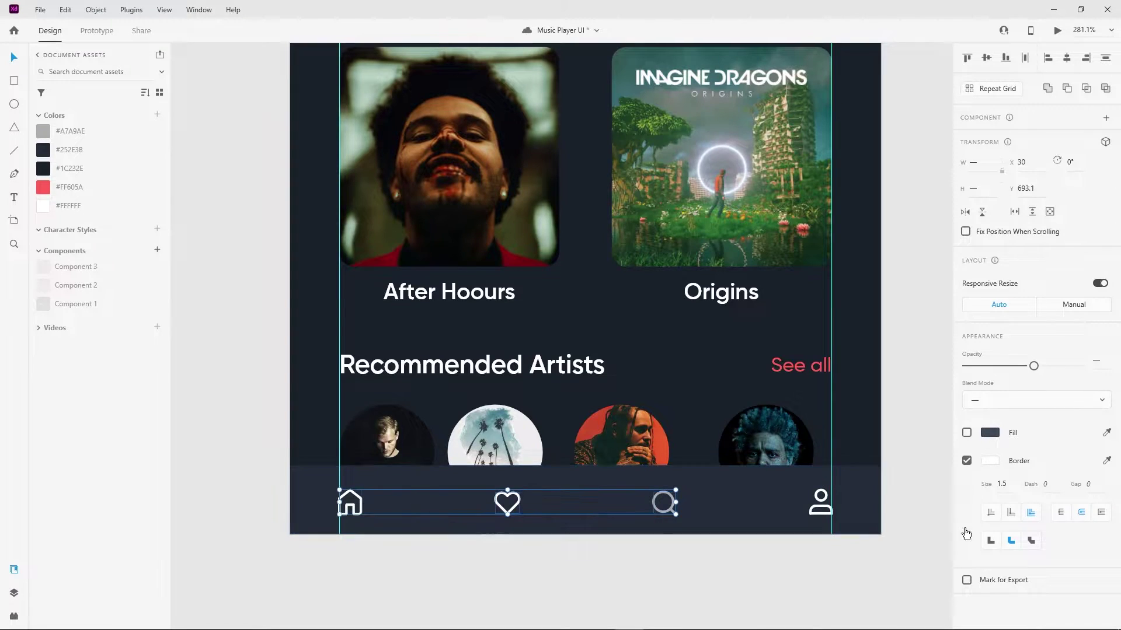
shift+click(876, 485)
scroll(428, 490, down, 3)
Fill the home icon with red and remove its outline
scroll(405, 562, down, 2)
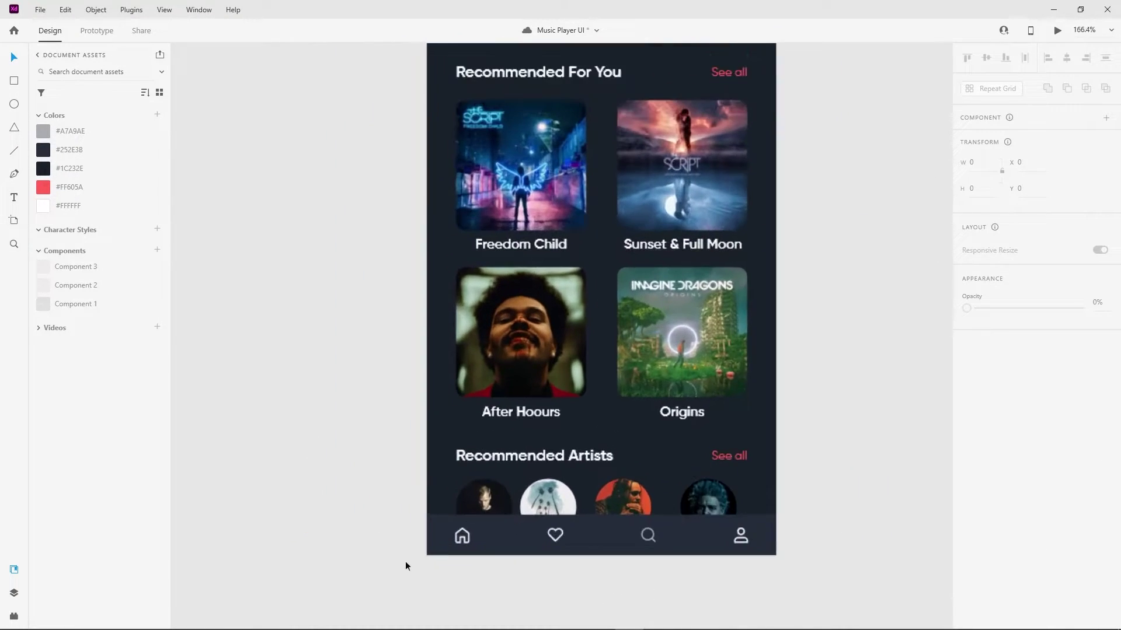
double_click(460, 536)
scroll(461, 536, up, 2)
click(967, 517)
click(966, 545)
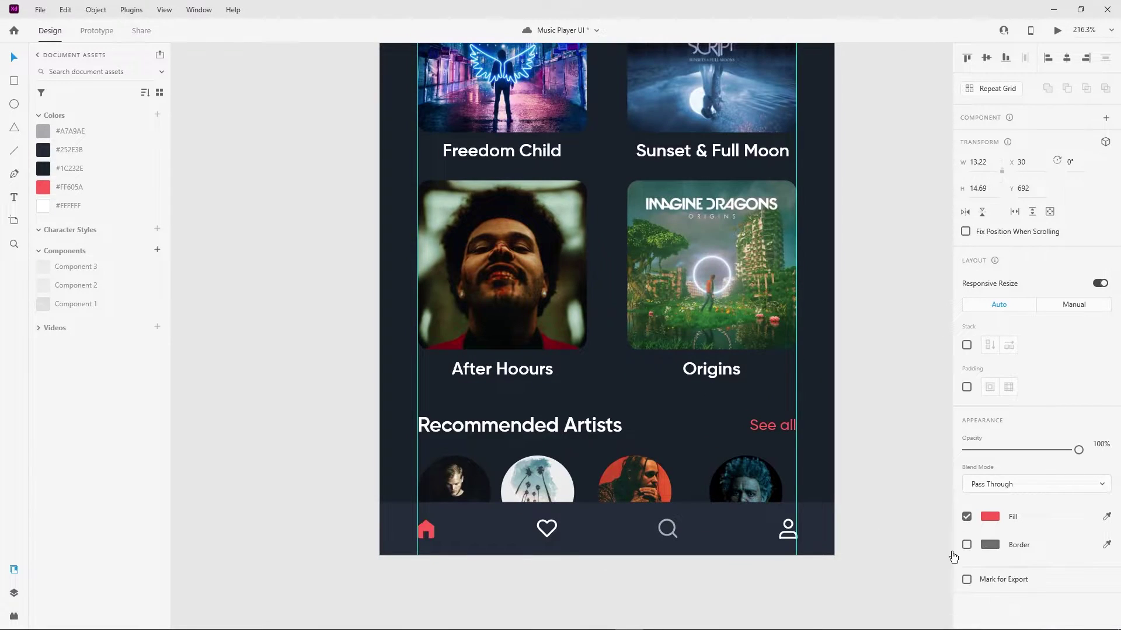
click(544, 566)
scroll(495, 541, down, 1)
scroll(495, 542, up, 3)
Set the profile icon's opacity to 60
double_click(499, 503)
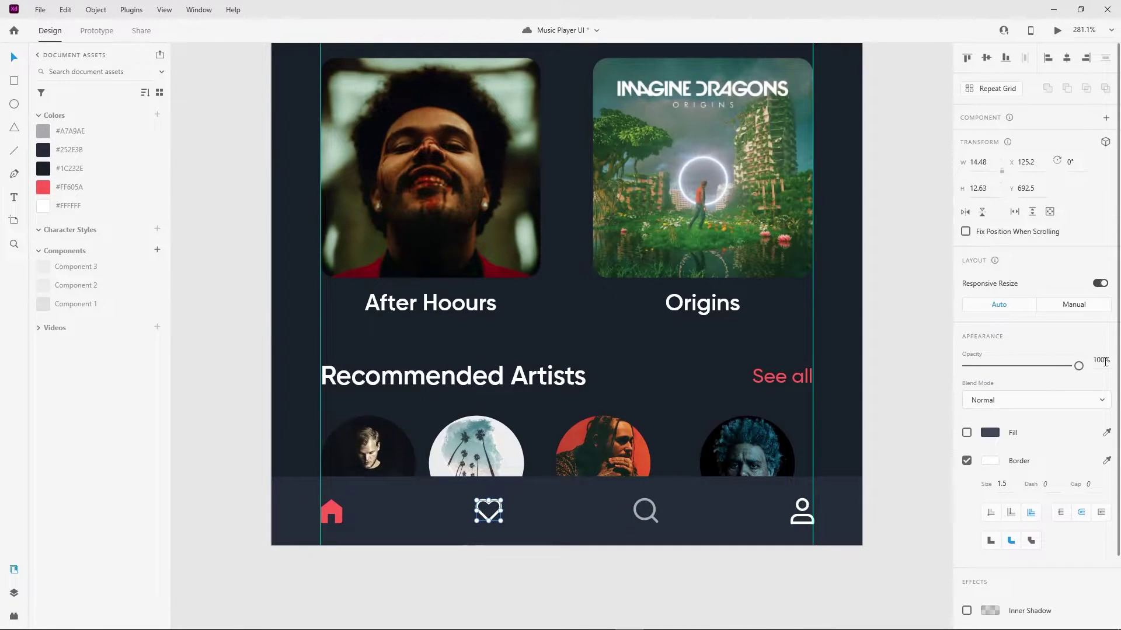
key(Escape)
key(Tab)
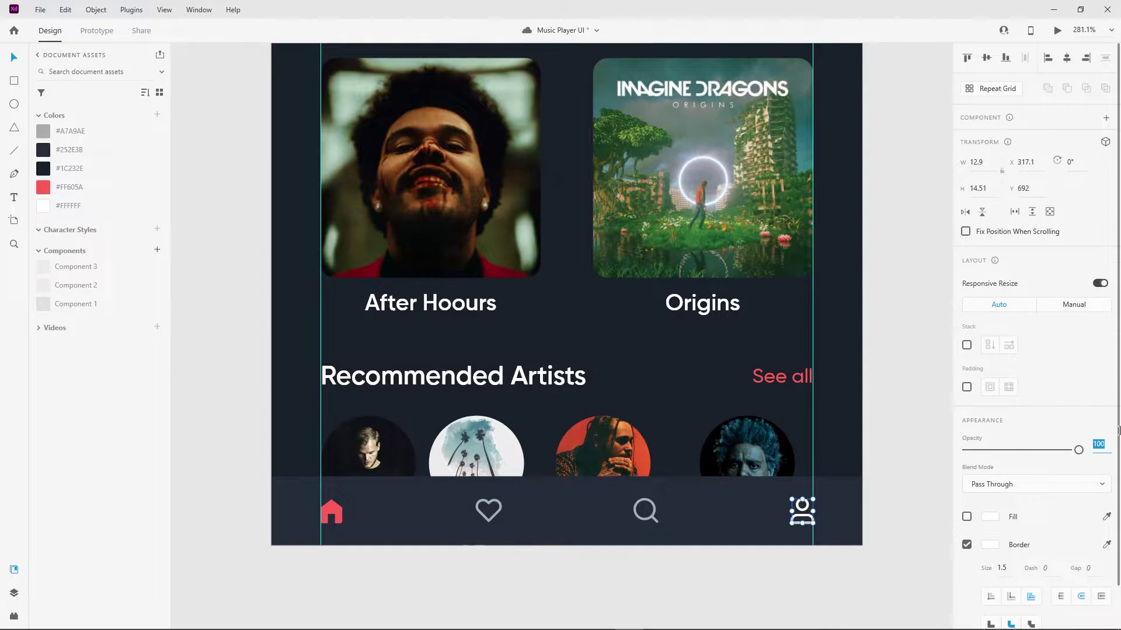
key(Return)
Select the home screen artboard and launch its Desktop Preview
scroll(886, 404, down, 5)
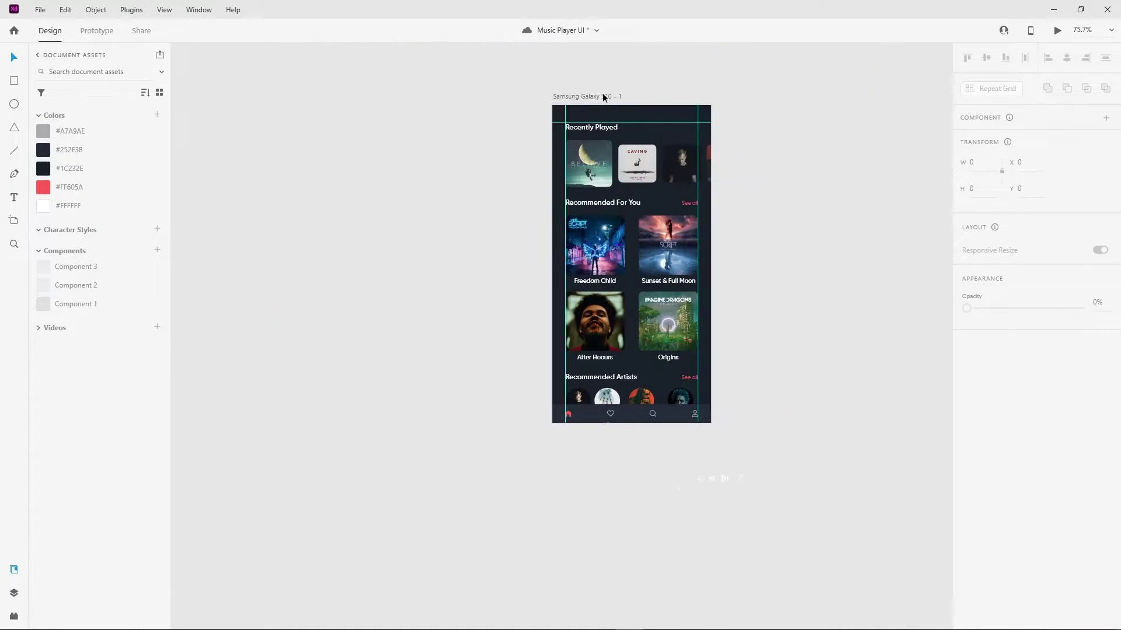
click(603, 96)
scroll(681, 121, up, 1)
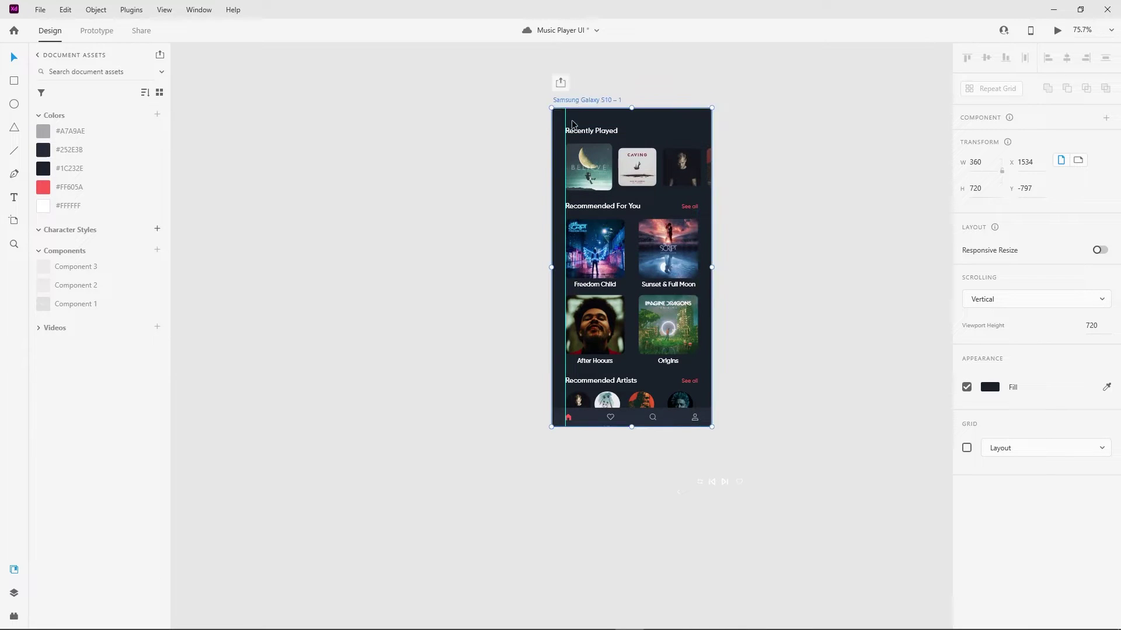
click(1057, 30)
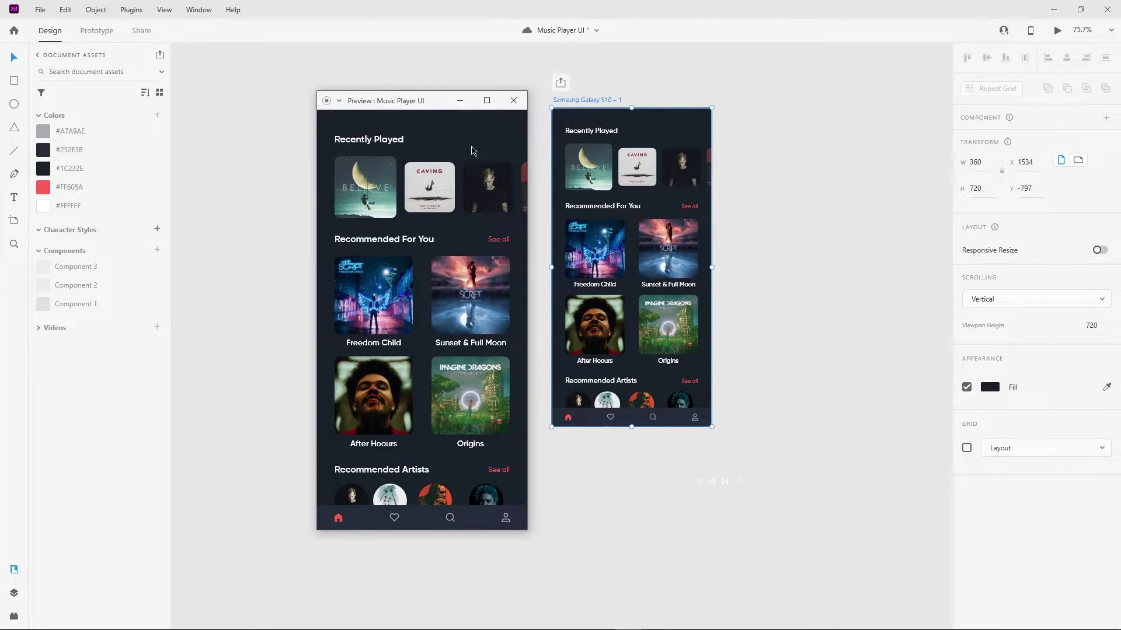
Lengthen the home screen artboard downward and preview it
click(514, 100)
drag(632, 427, 630, 469)
click(816, 359)
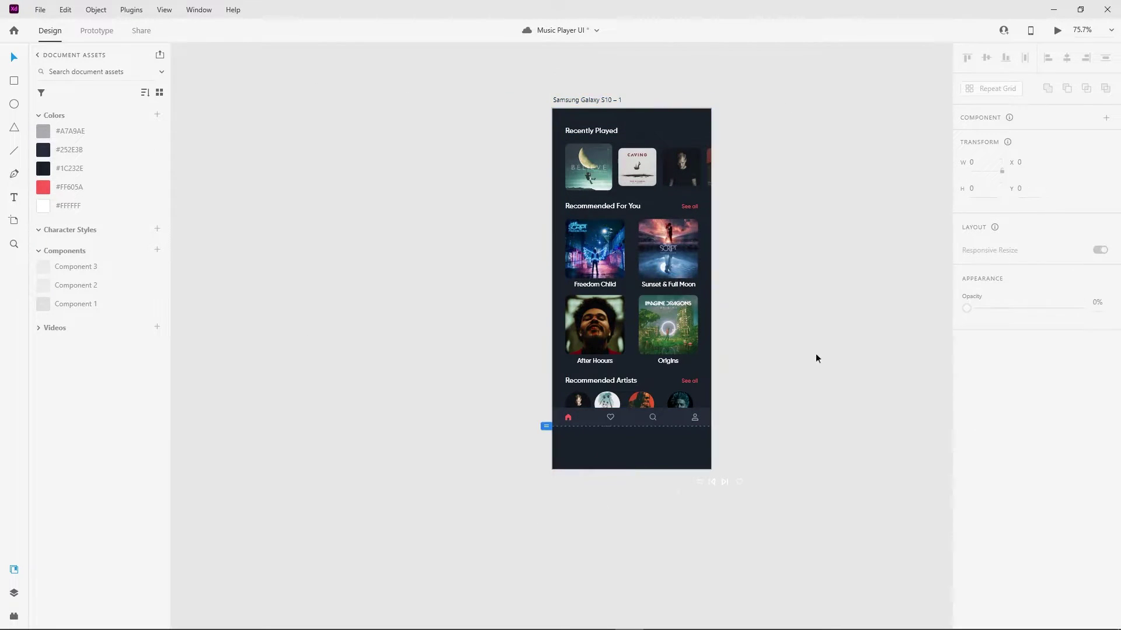
click(616, 112)
click(1057, 30)
click(691, 440)
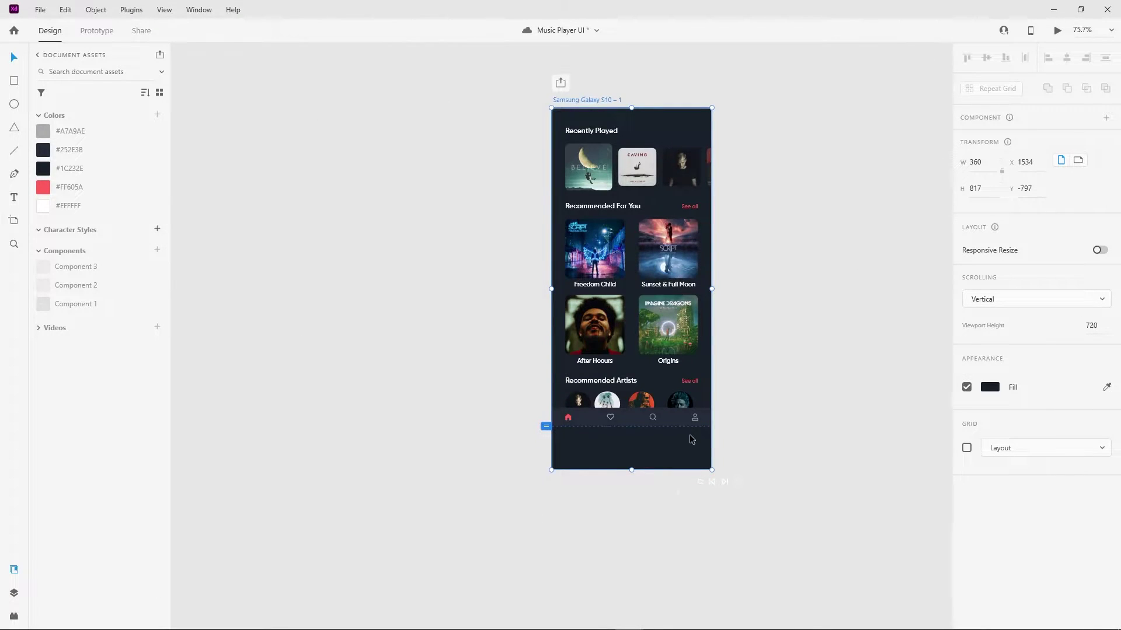
Group the home, heart and search navigation icons and fix their position when scrolling
scroll(691, 440, up, 5)
scroll(447, 426, up, 5)
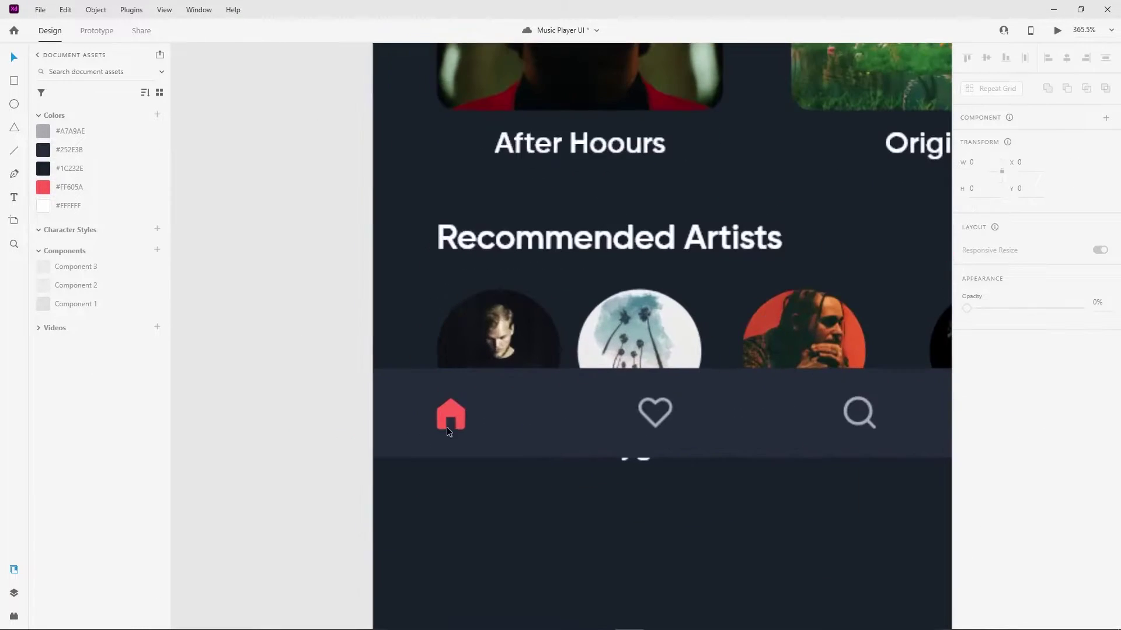
double_click(450, 432)
scroll(642, 410, down, 3)
shift+click(474, 396)
shift+click(596, 396)
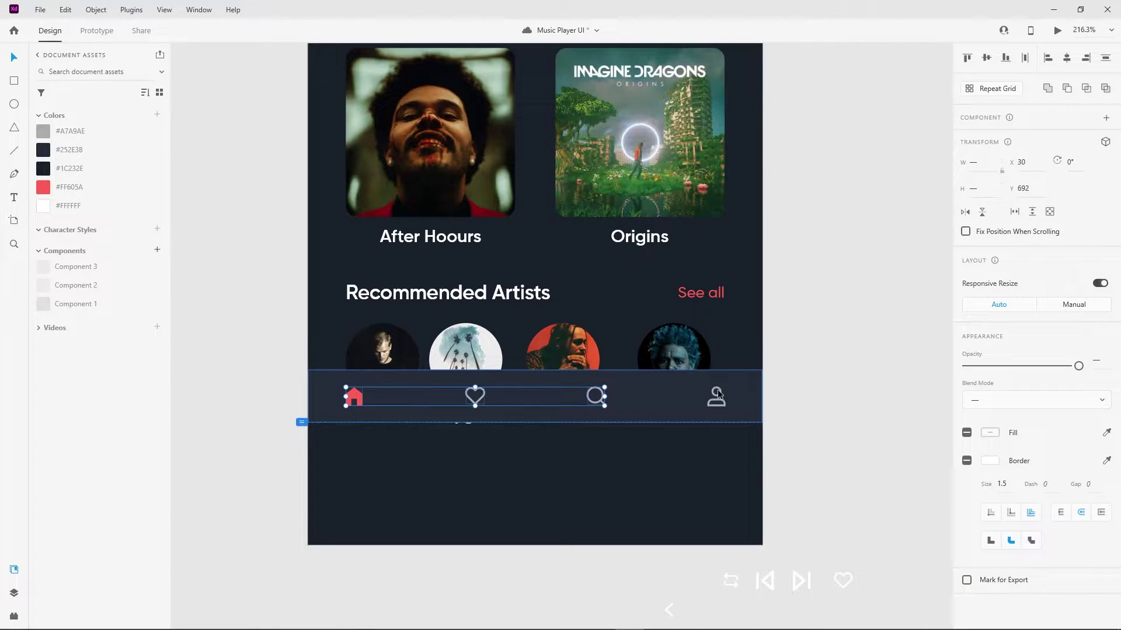
right_click(741, 394)
click(790, 183)
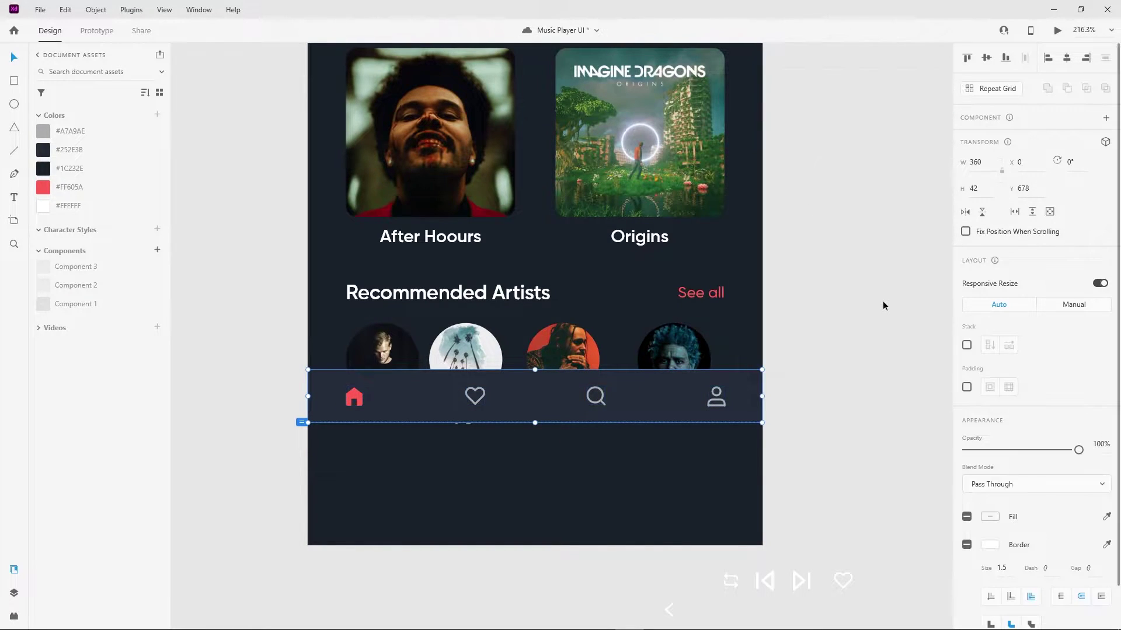
click(966, 232)
Preview the home screen, scrolling to confirm the navigation bar stays pinned
click(1057, 30)
scroll(461, 296, down, 3)
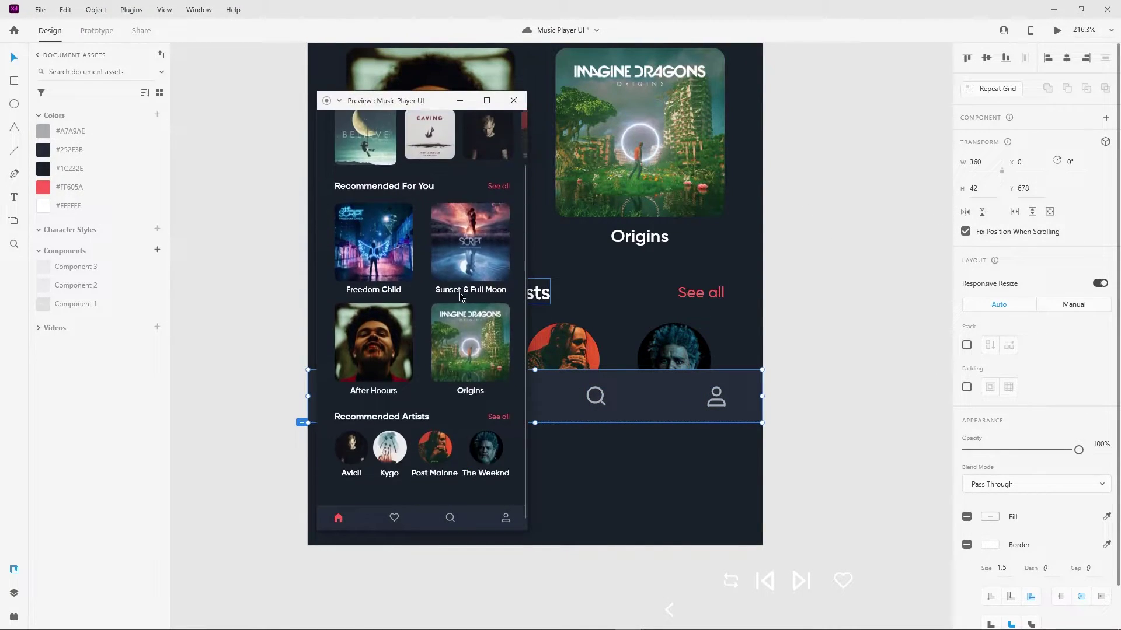
scroll(460, 298, up, 2)
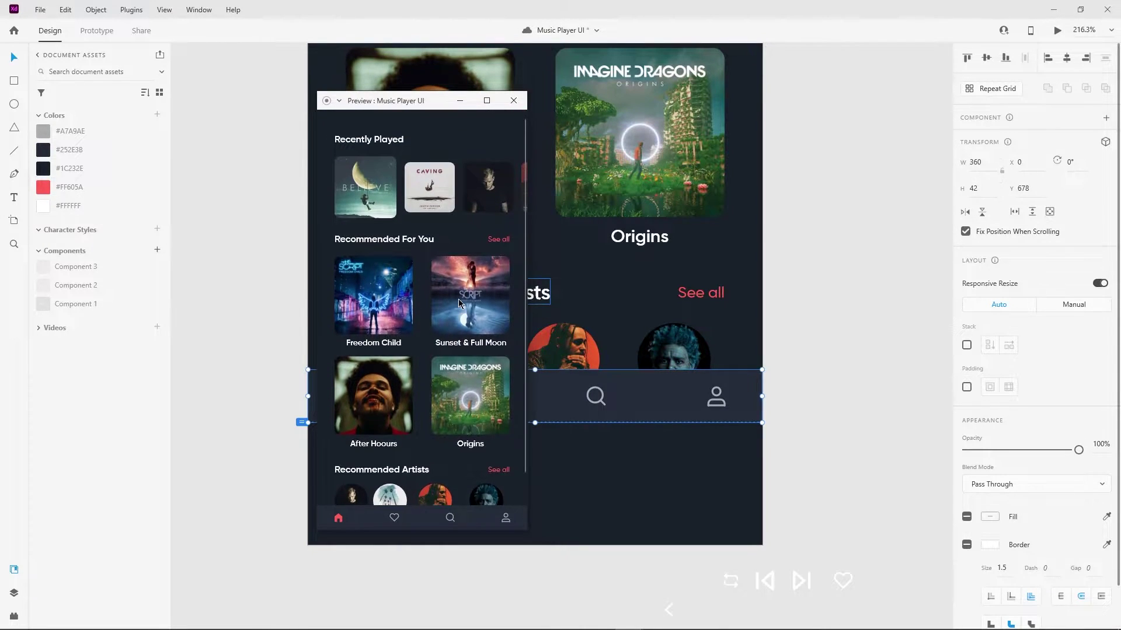
scroll(458, 298, down, 2)
scroll(459, 299, up, 2)
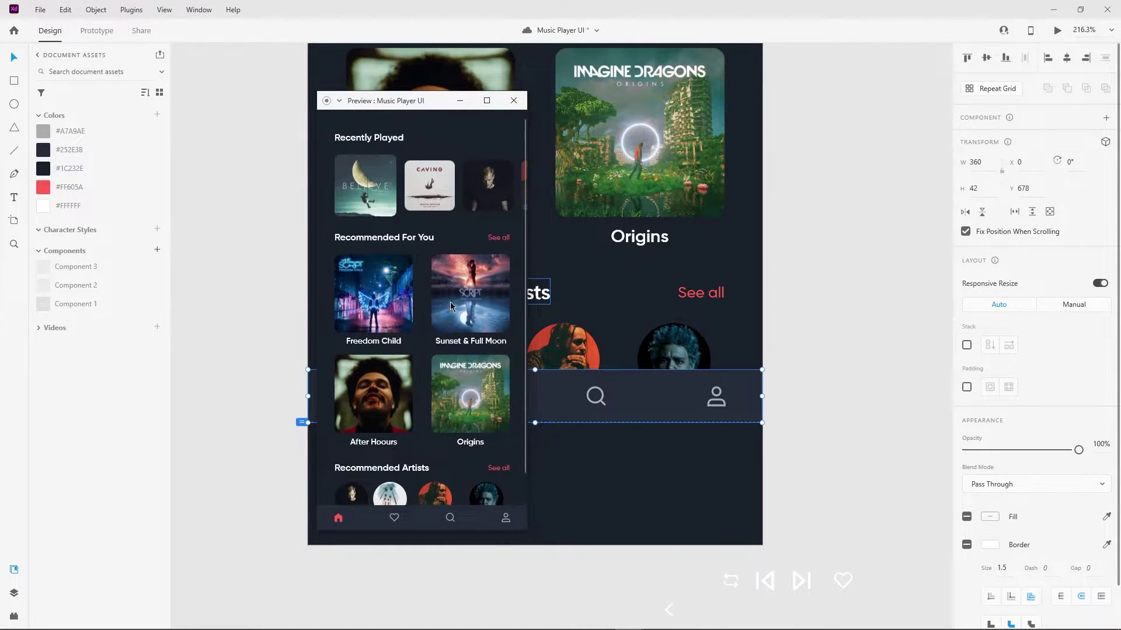
click(525, 108)
scroll(601, 314, down, 5)
scroll(601, 314, up, 1)
Shrink the home screen artboard back to 720 px height
click(327, 108)
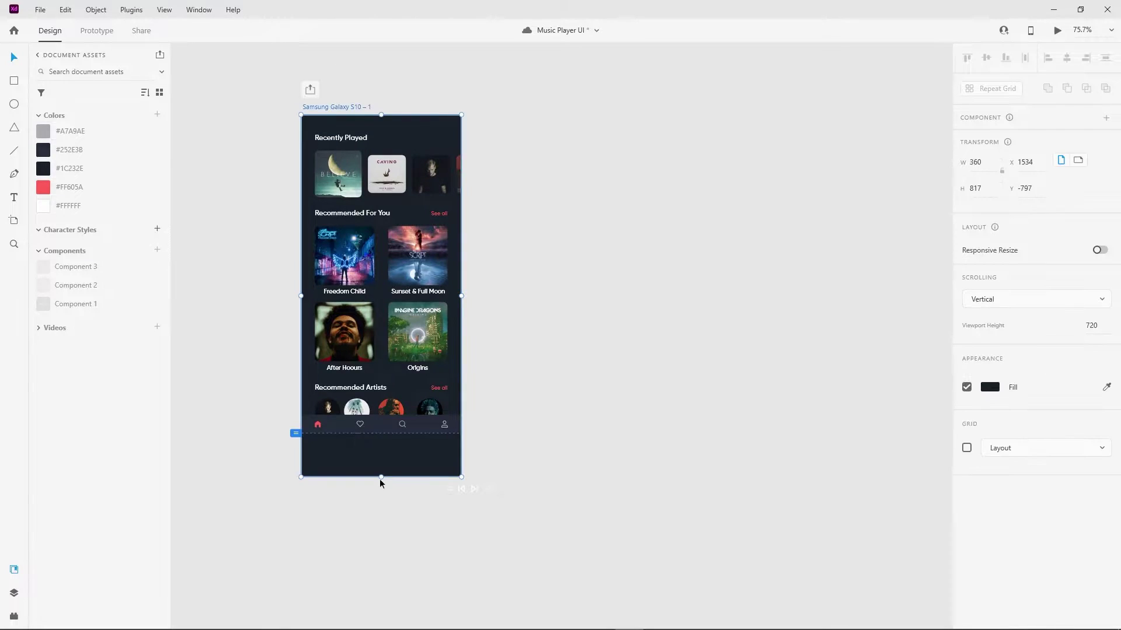
drag(380, 481, 438, 433)
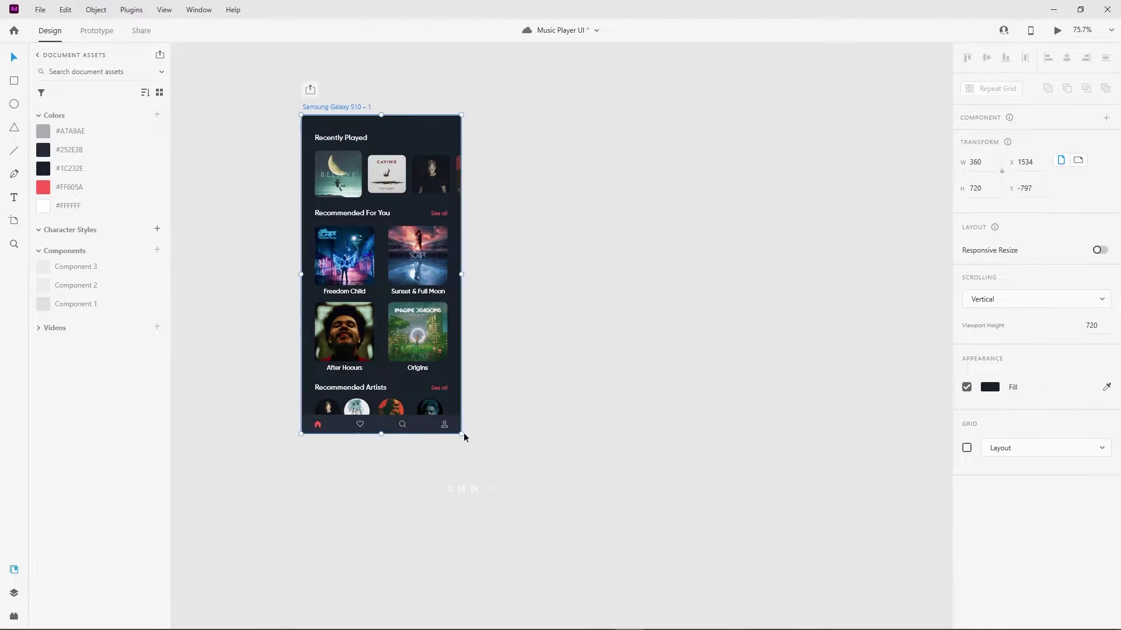
click(694, 316)
scroll(694, 317, down, 2)
drag(665, 279, 620, 289)
Duplicate the home screen artboard with Ctrl+D and place the copy beside the original
click(397, 168)
key(ctrl+d)
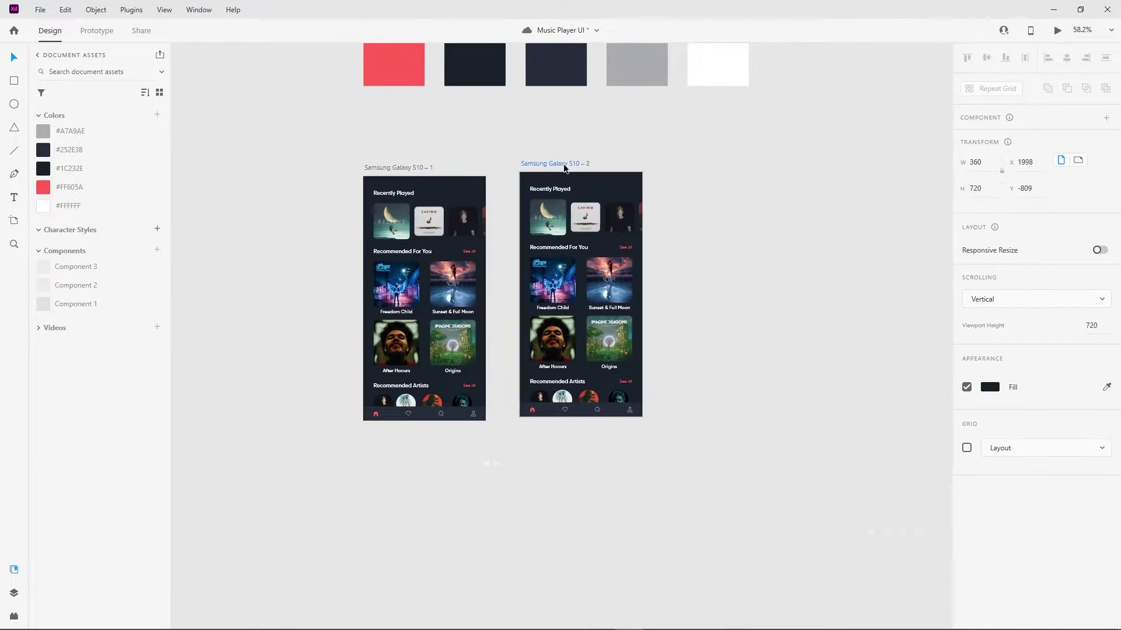
drag(538, 165, 529, 165)
scroll(759, 335, up, 4)
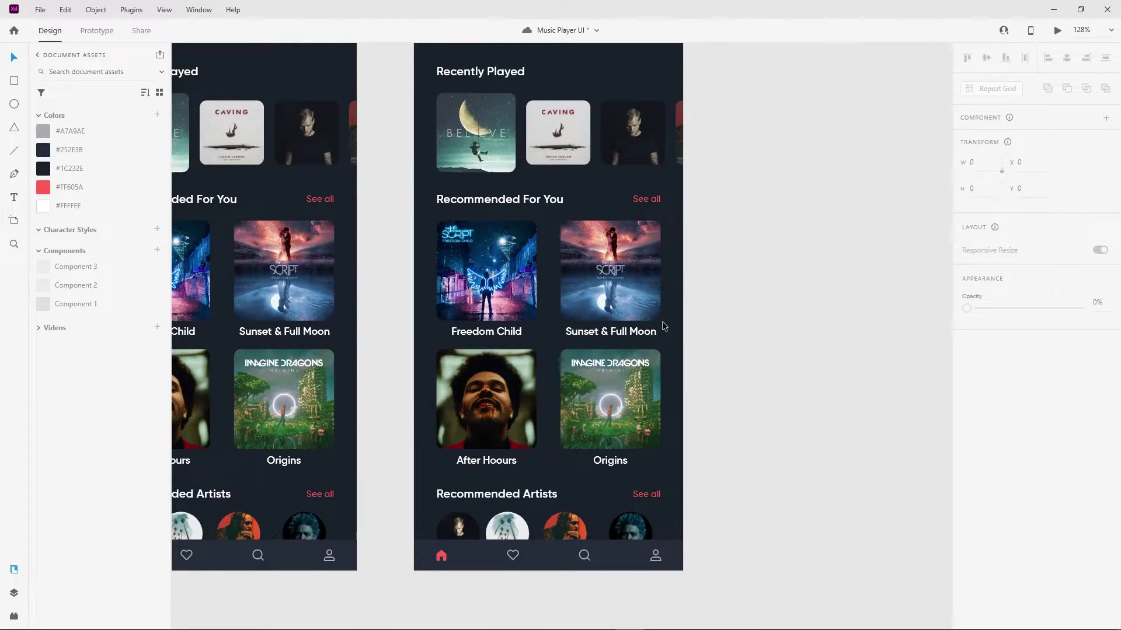
scroll(674, 388, down, 3)
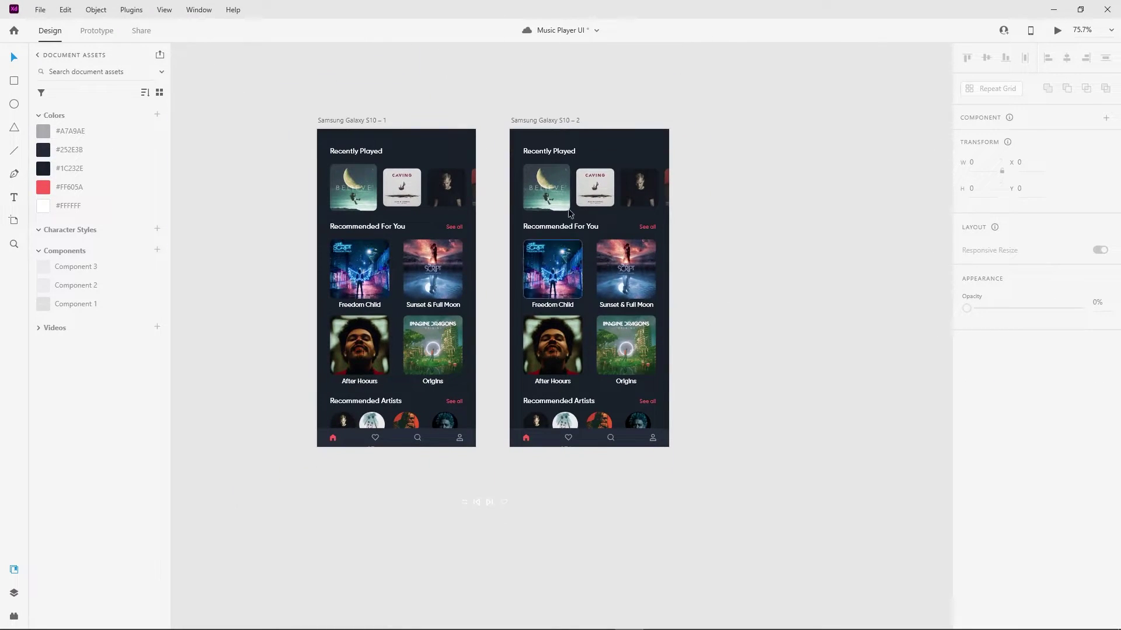
Move all of the copy's contents out to the right, leaving the second screen empty
drag(530, 152, 669, 439)
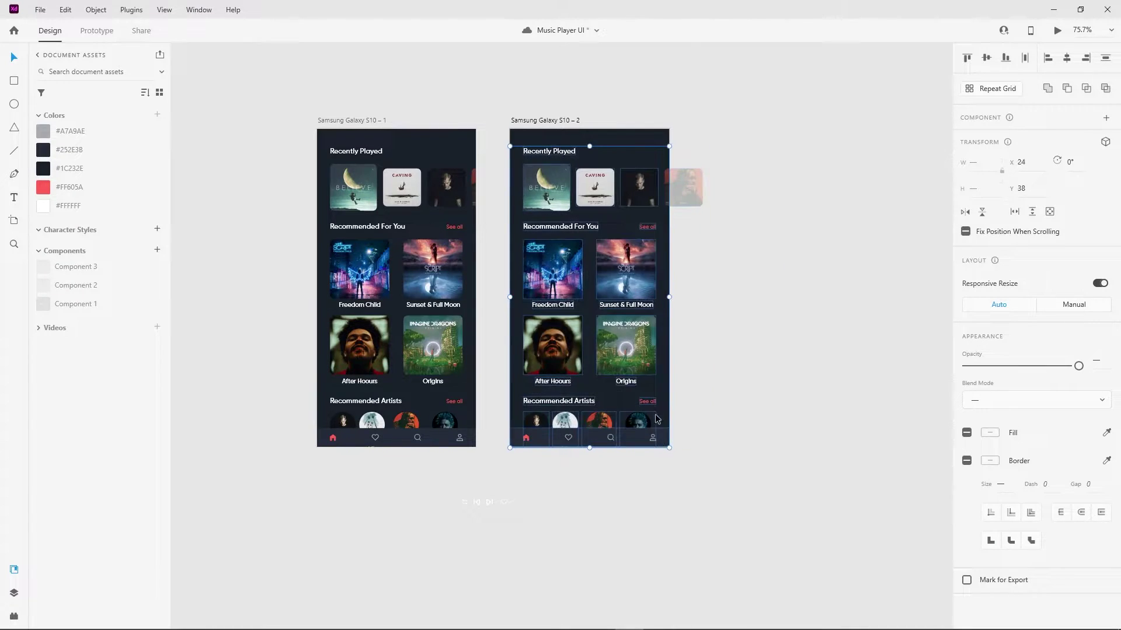
drag(550, 198, 780, 221)
drag(670, 180, 719, 118)
click(580, 216)
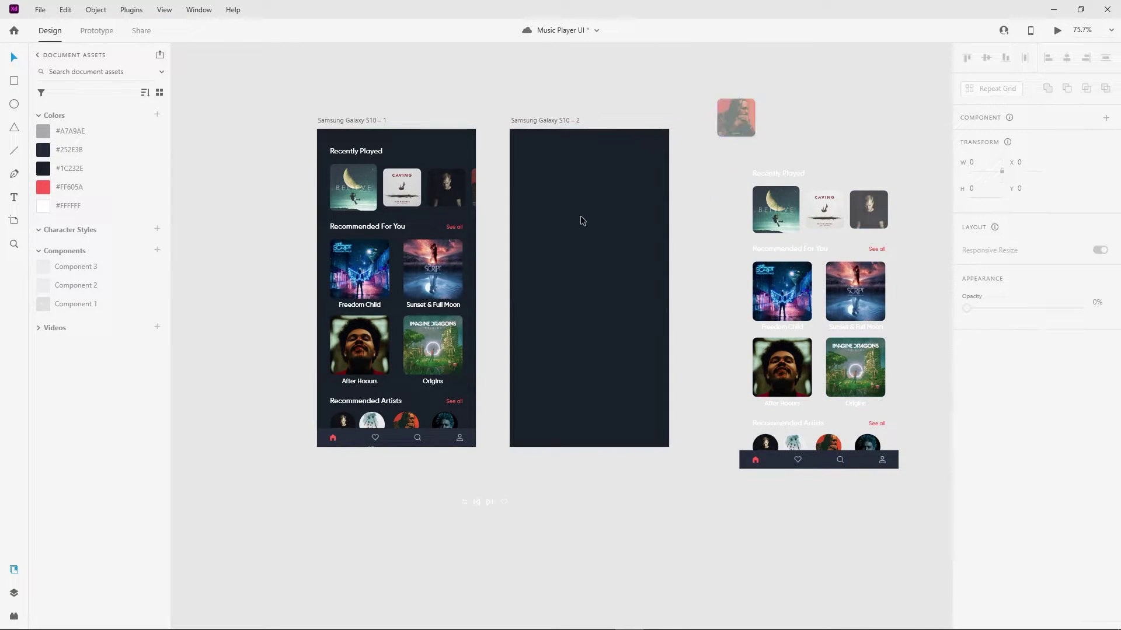
scroll(593, 319, up, 2)
Place the header bar atop the second screen and add a centred 'Hope' title
mouse_move(449, 564)
mouse_down()
mouse_move(561, 182)
mouse_move(528, 209)
mouse_up()
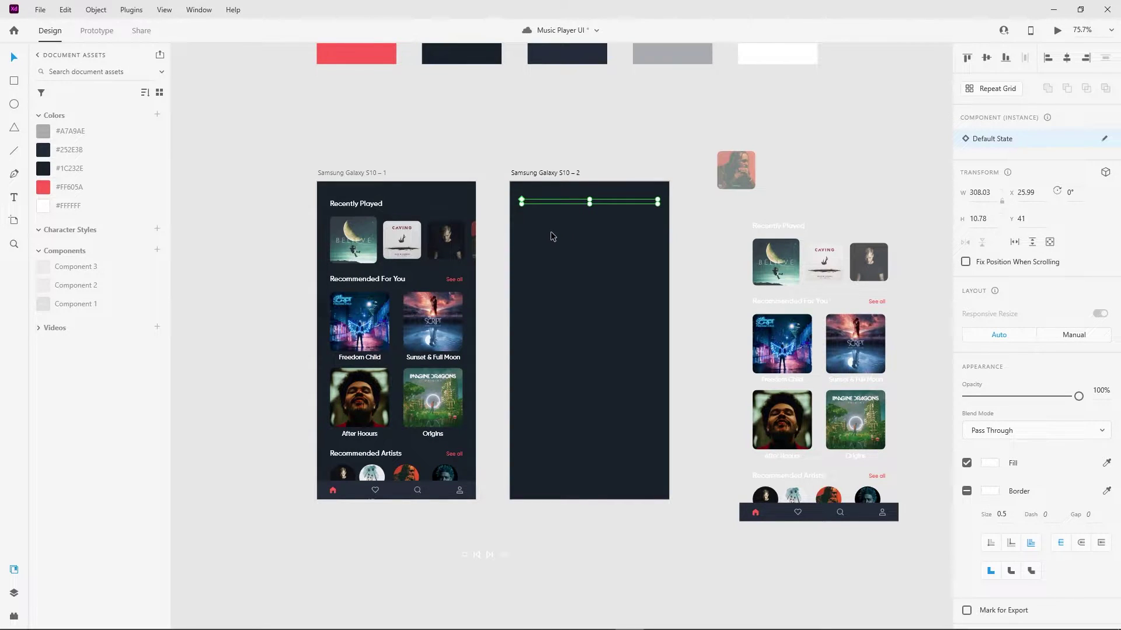
click(646, 117)
scroll(607, 205, down, 3)
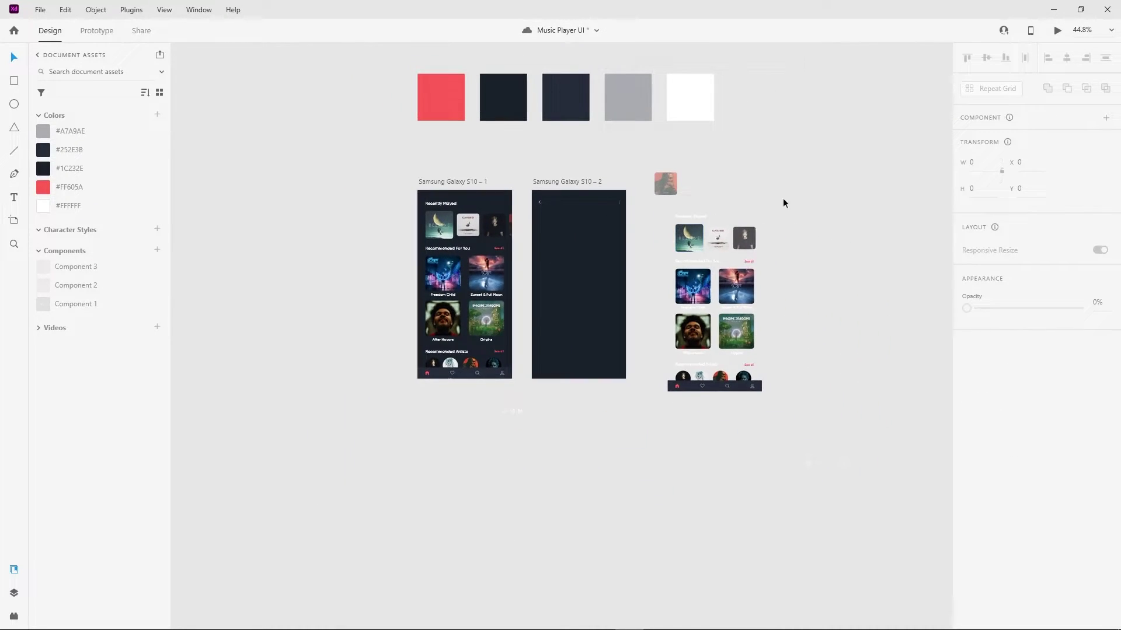
scroll(724, 183, up, 3)
drag(672, 233, 484, 219)
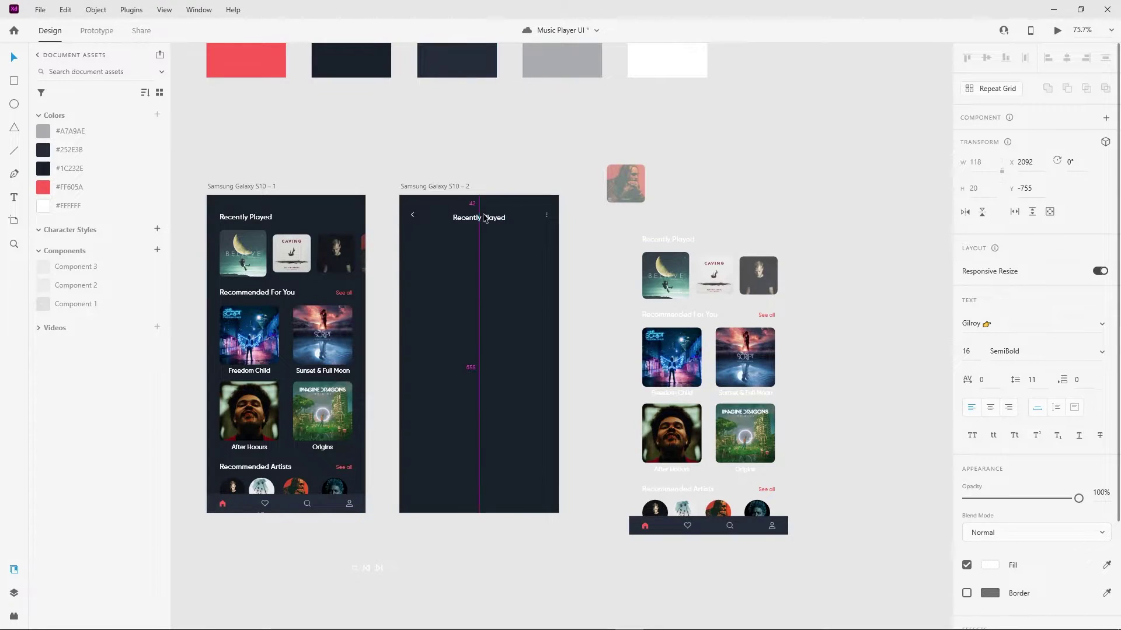
scroll(483, 218, up, 3)
double_click(484, 220)
text(Hope)
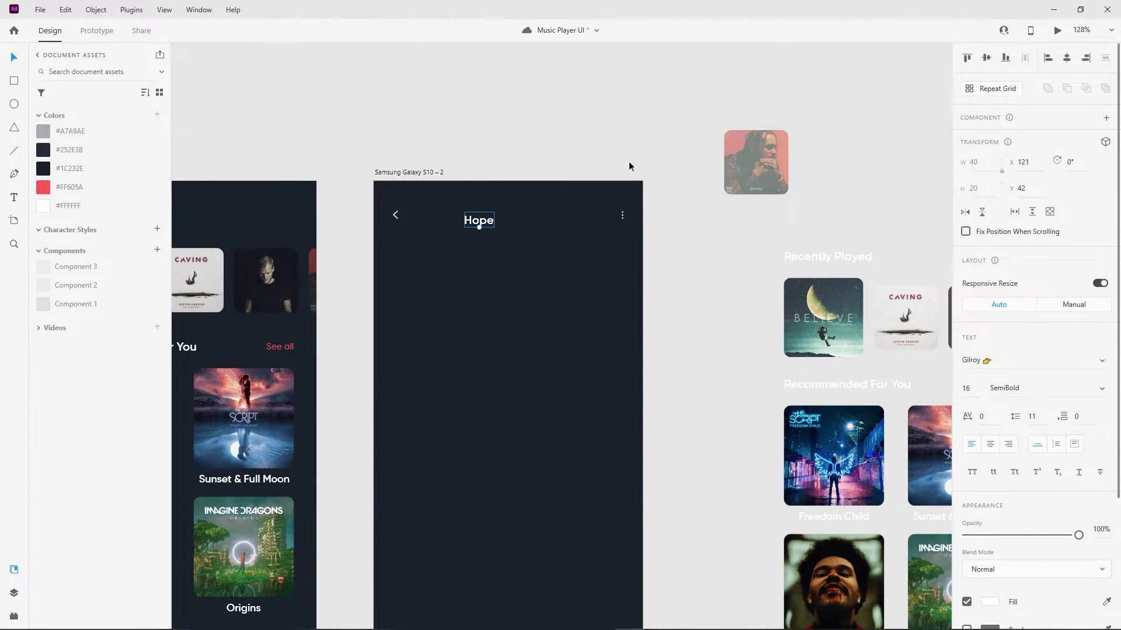
click(1066, 57)
text(14)
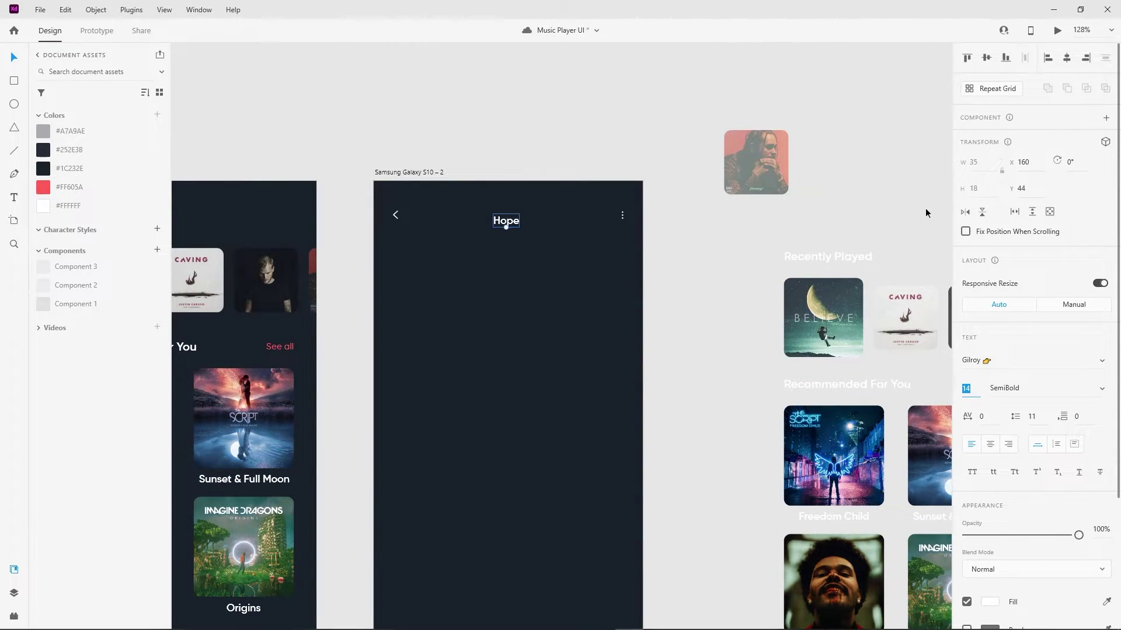
Align the back arrow, Hope title and menu dots on their middles, and make Hope Medium weight
drag(383, 201, 656, 265)
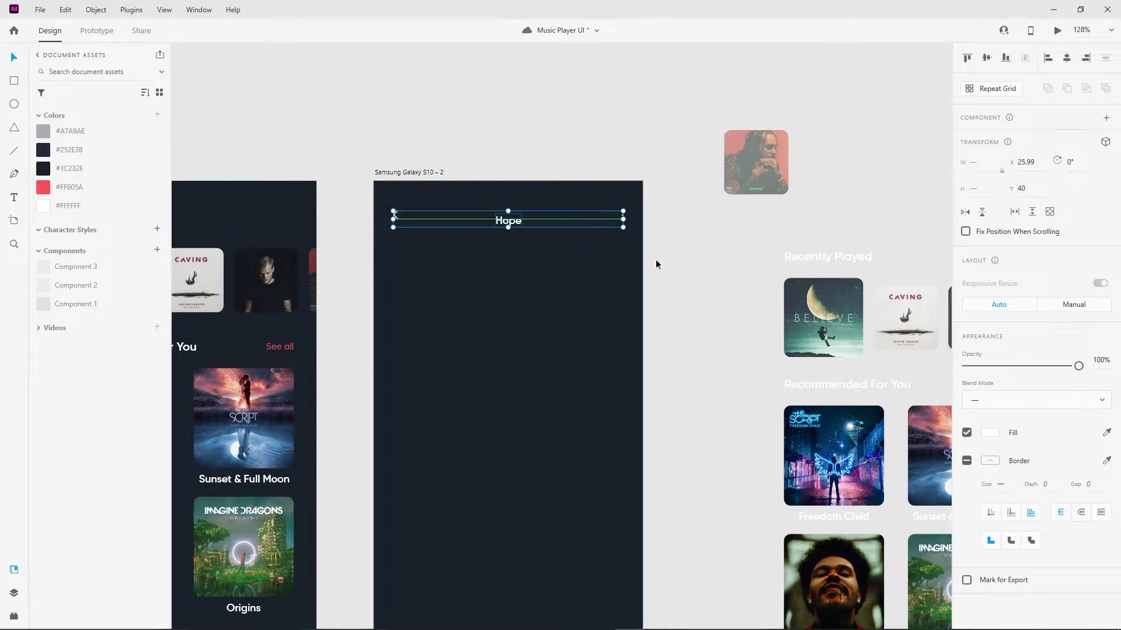
click(985, 63)
click(648, 93)
scroll(474, 172, up, 3)
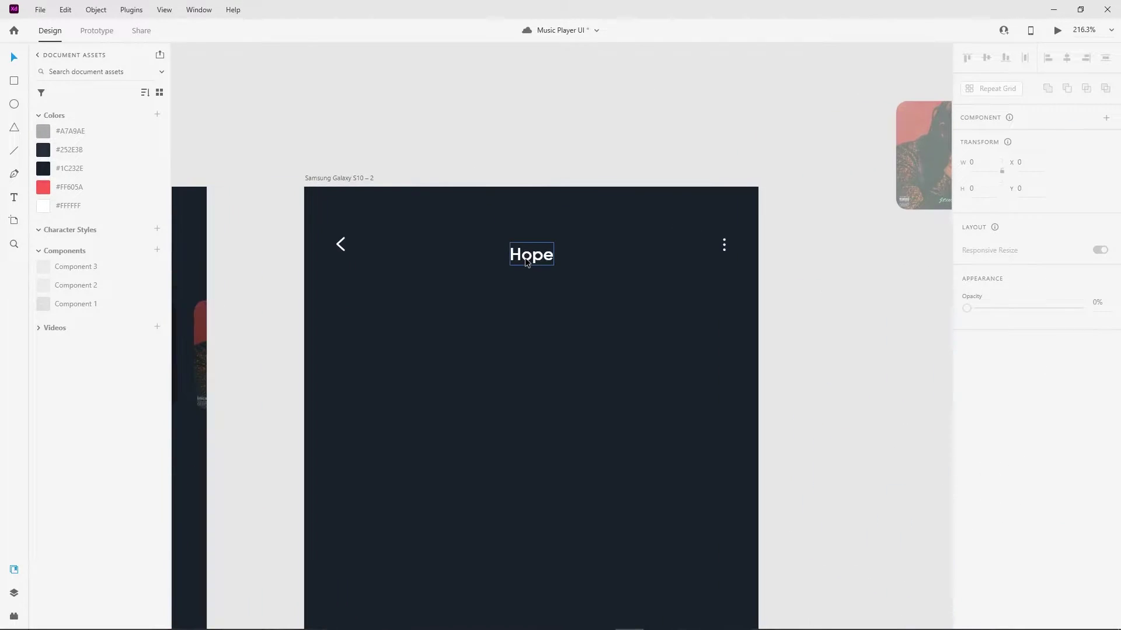
click(524, 251)
scroll(521, 295, down, 3)
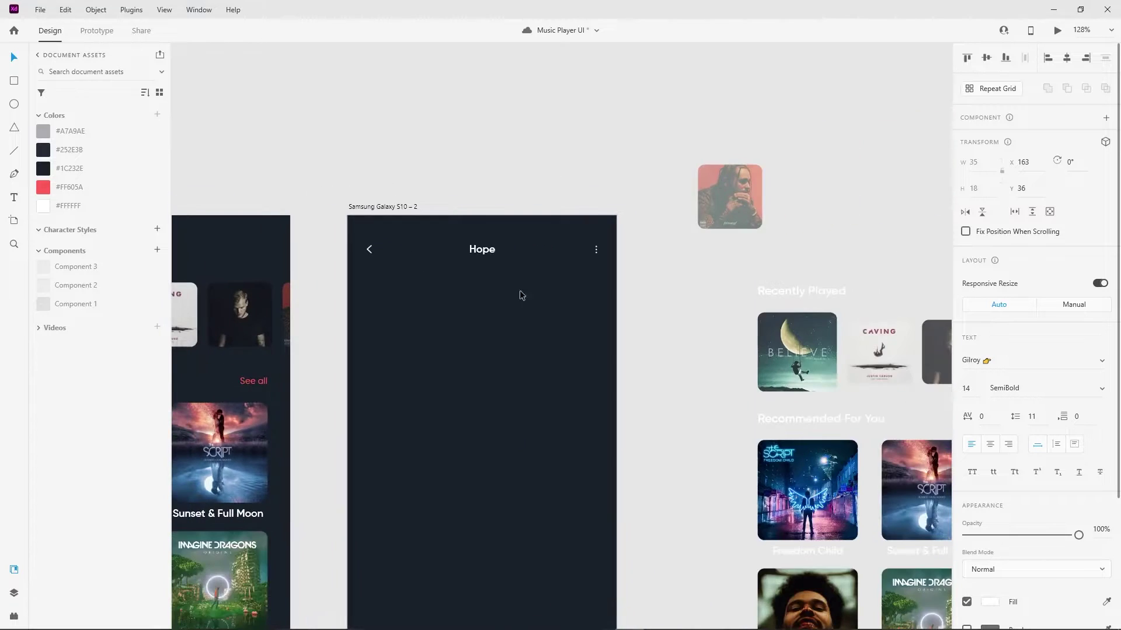
click(1045, 388)
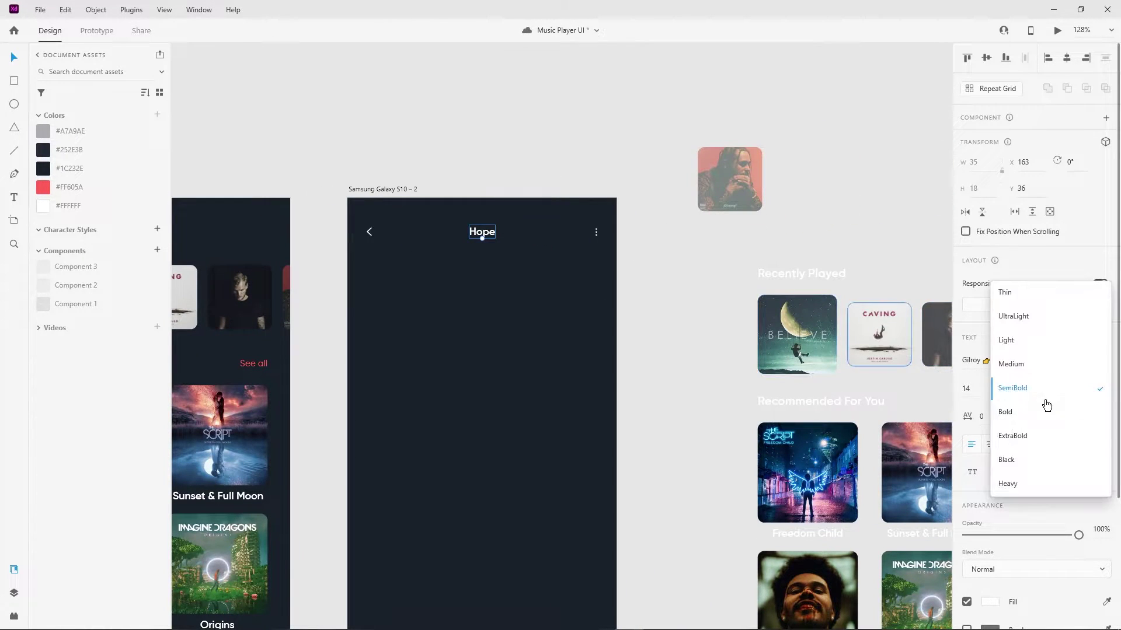
click(1010, 365)
scroll(596, 237, down, 3)
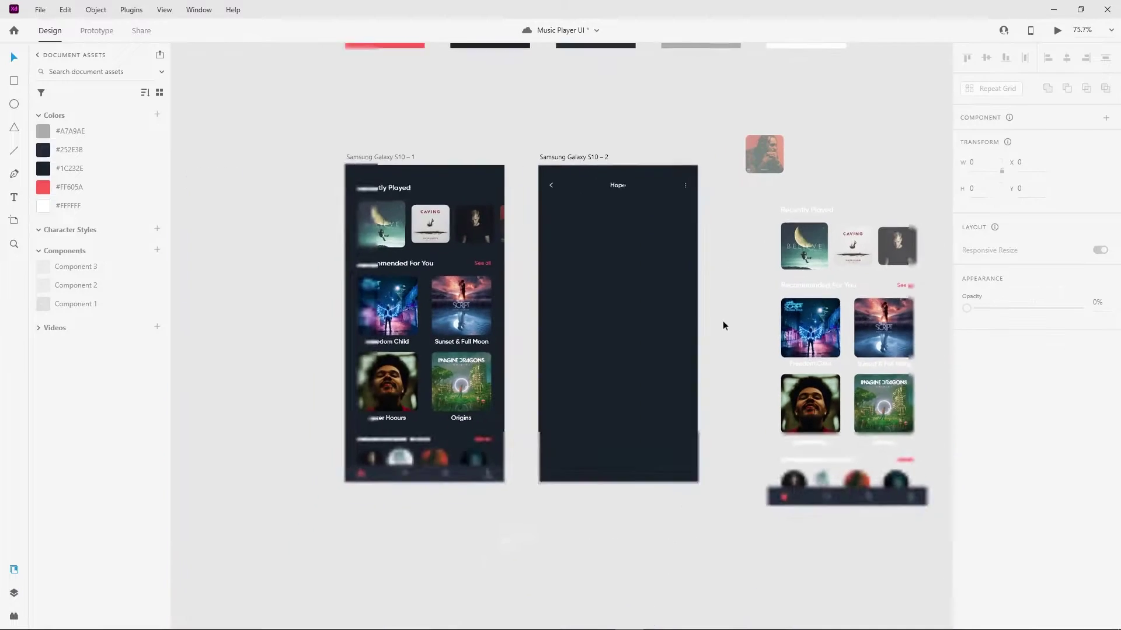
click(704, 363)
Resize the Believe album art to 288 px and place it just beneath the Hope title
scroll(723, 203, up, 1)
drag(805, 229, 618, 234)
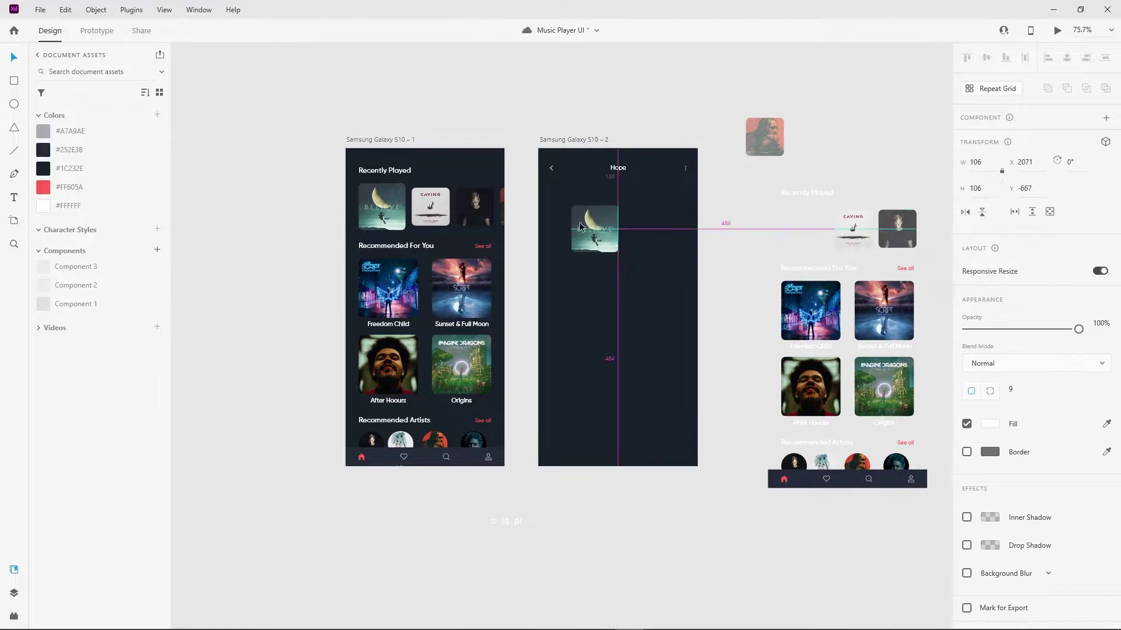
text(288)
key(Return)
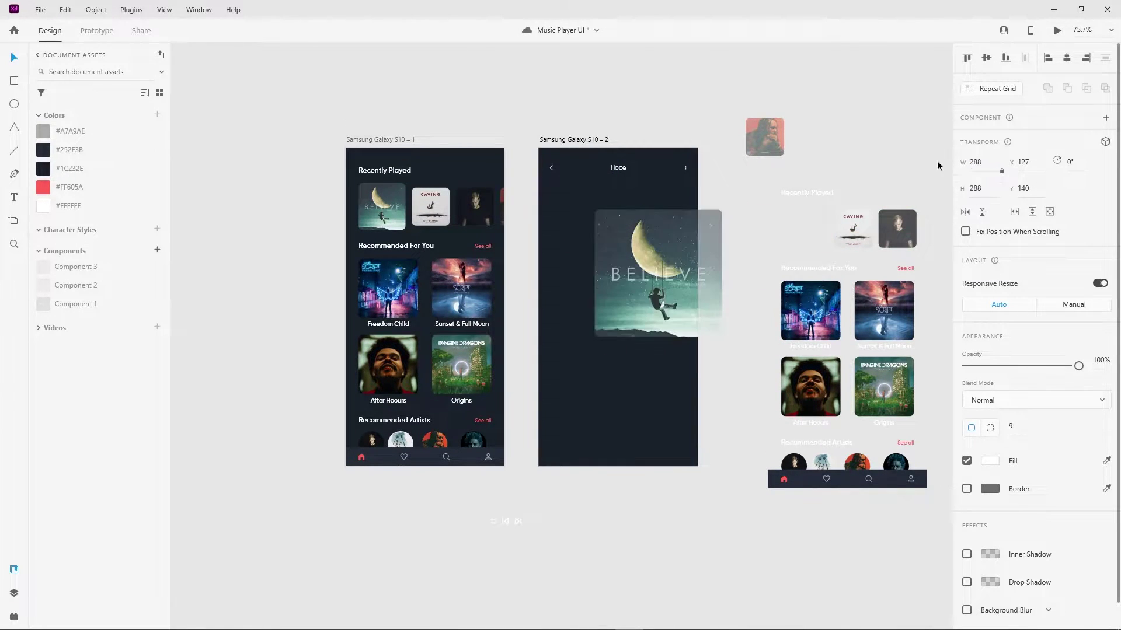
mouse_move(659, 272)
mouse_down()
mouse_move(595, 241)
mouse_move(611, 216)
mouse_up()
scroll(786, 202, up, 2)
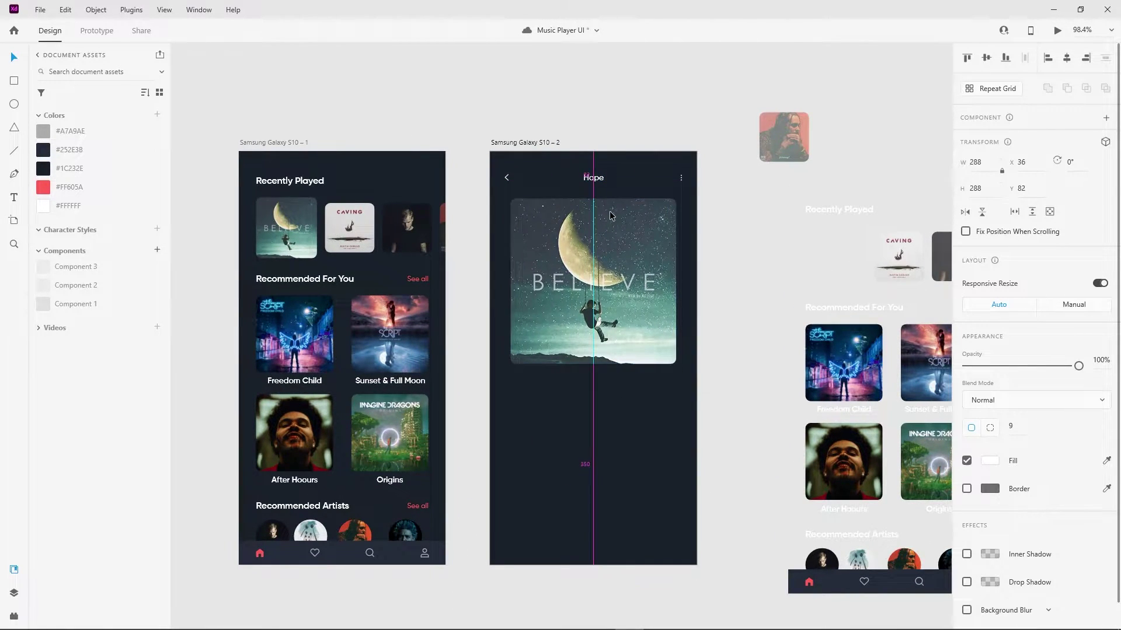
key(Up)
key(Up)
key(Up)
click(695, 316)
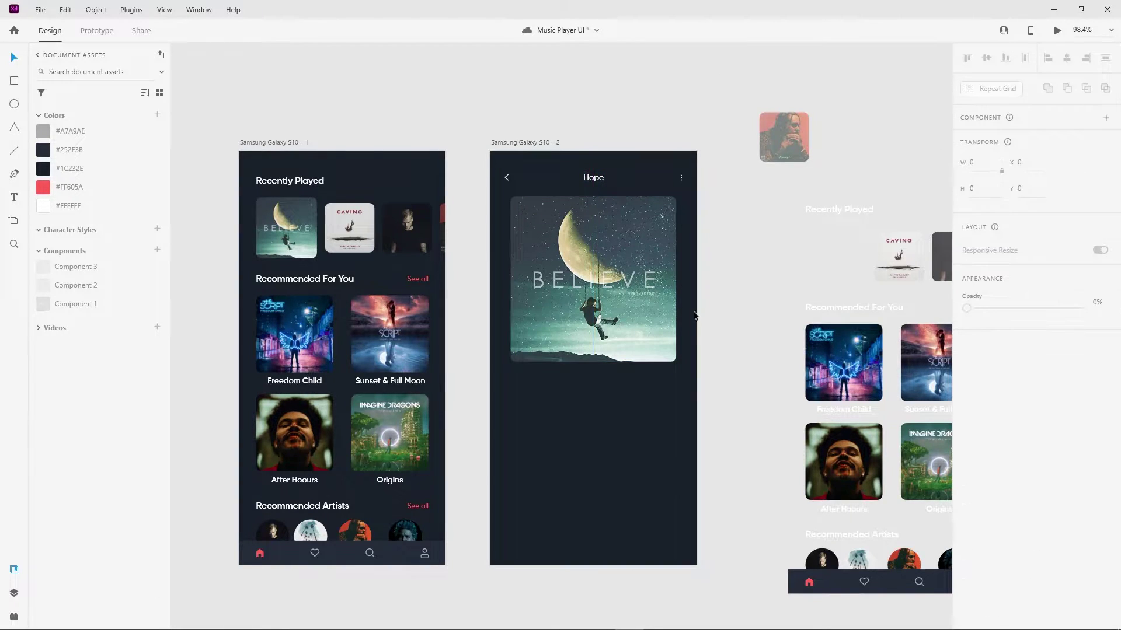
Turn a spare heading into a bold 'Believe' song title centred under the album art
scroll(603, 408, up, 3)
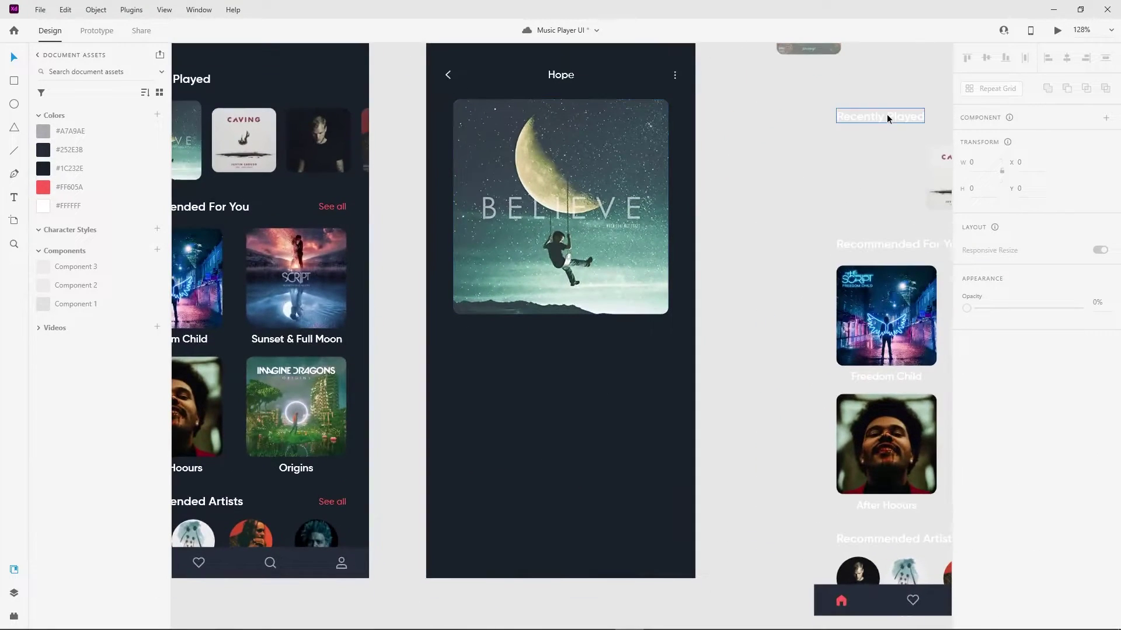
mouse_move(882, 116)
mouse_down()
mouse_move(600, 363)
mouse_move(510, 335)
mouse_up()
double_click(560, 338)
text(Believe)
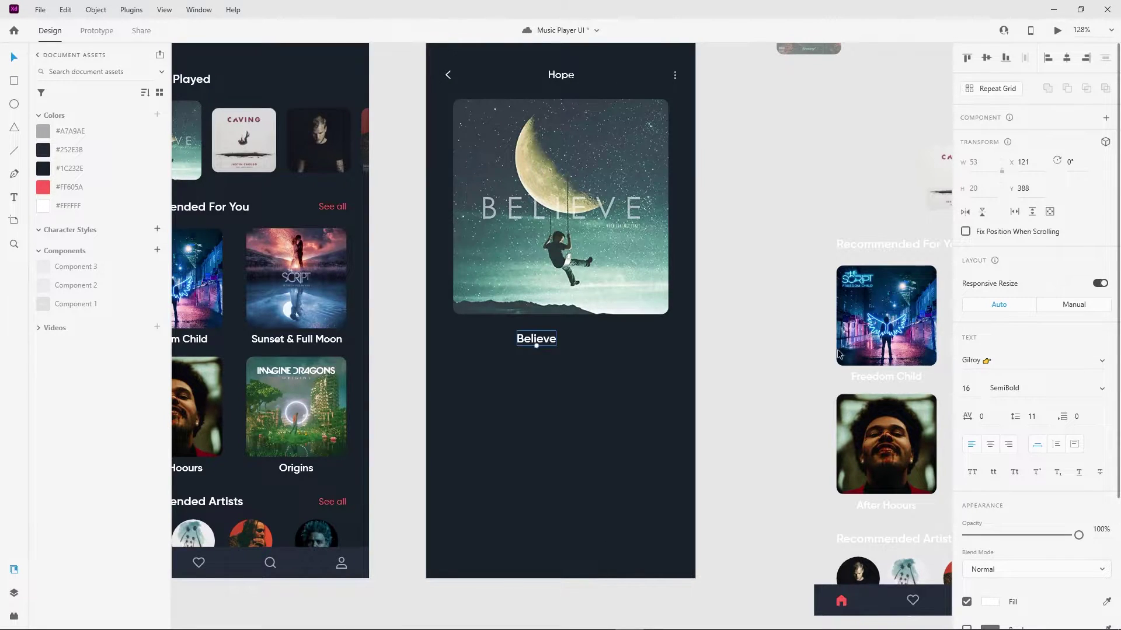
click(1045, 389)
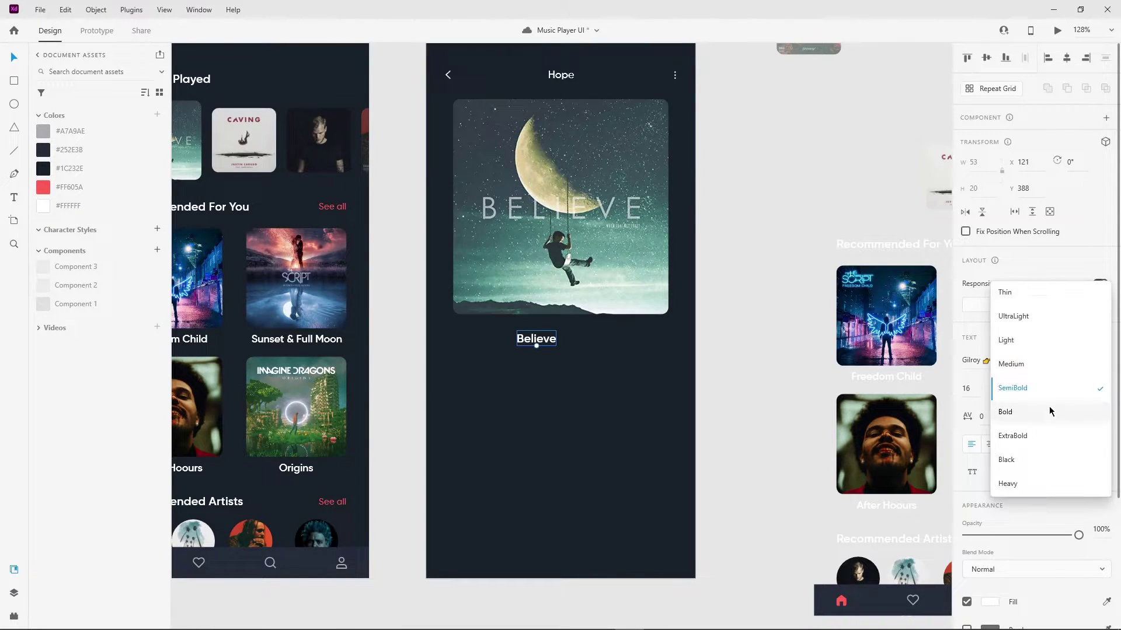
click(1049, 410)
click(975, 389)
drag(548, 344, 572, 339)
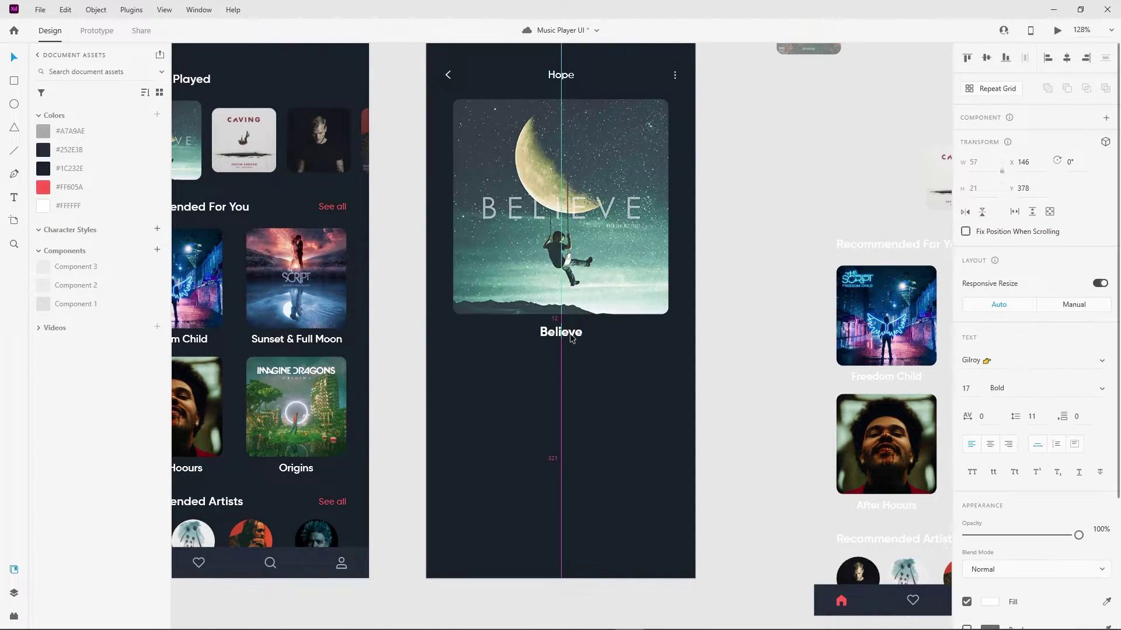
shift+click(584, 303)
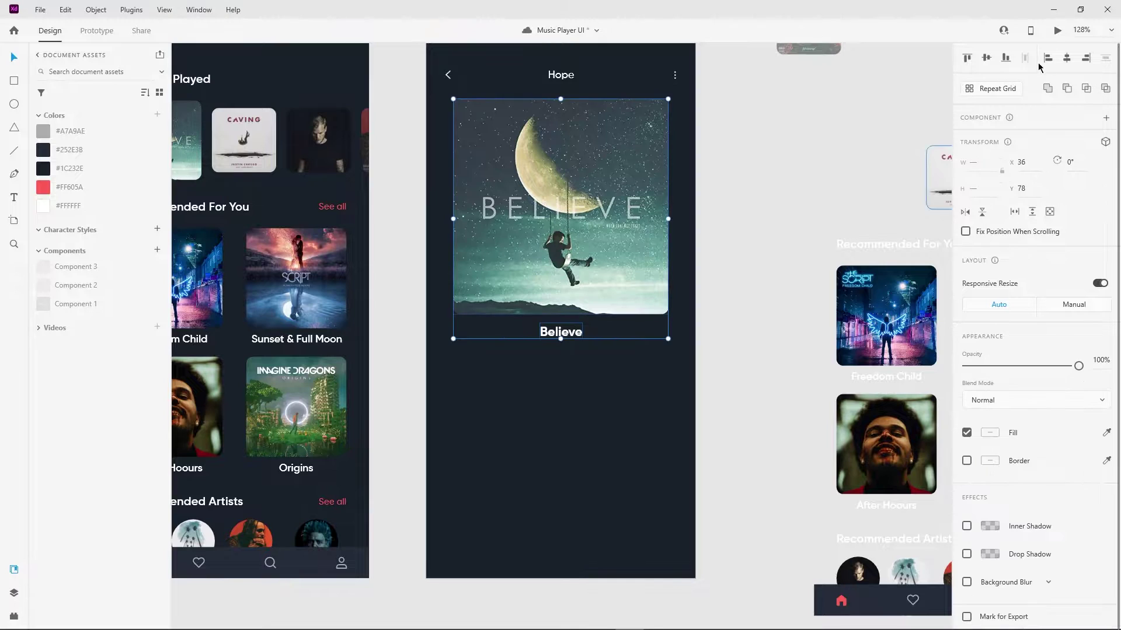
click(765, 418)
drag(565, 335, 564, 350)
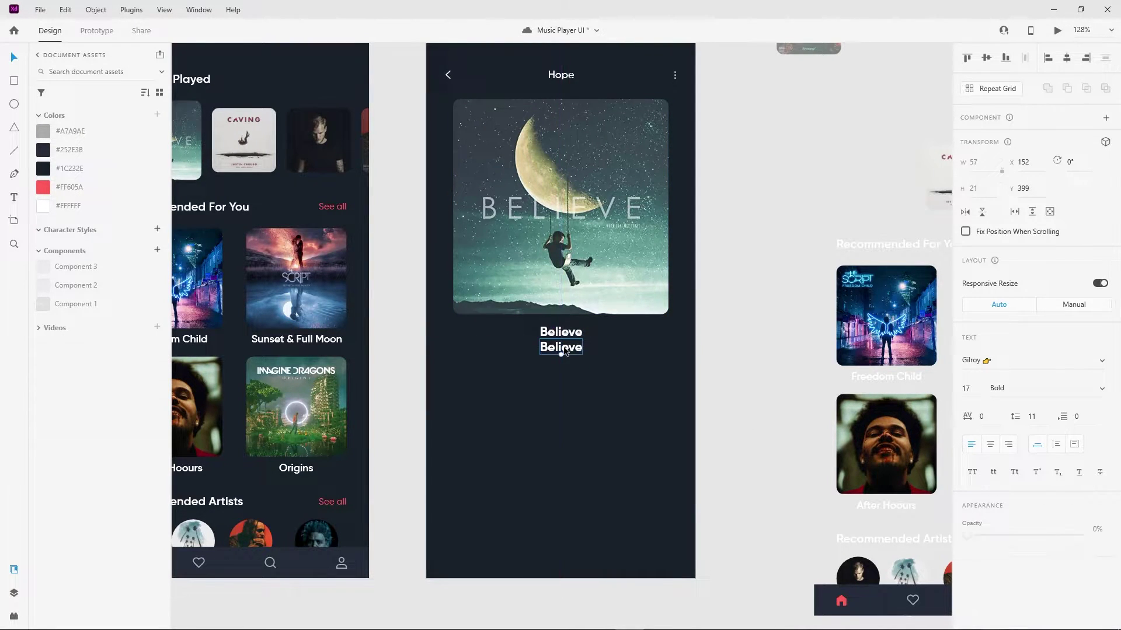
key(Delete)
Add a centred 'When Chai Met Toast' artist line below the song title
drag(887, 244, 554, 346)
double_click(606, 350)
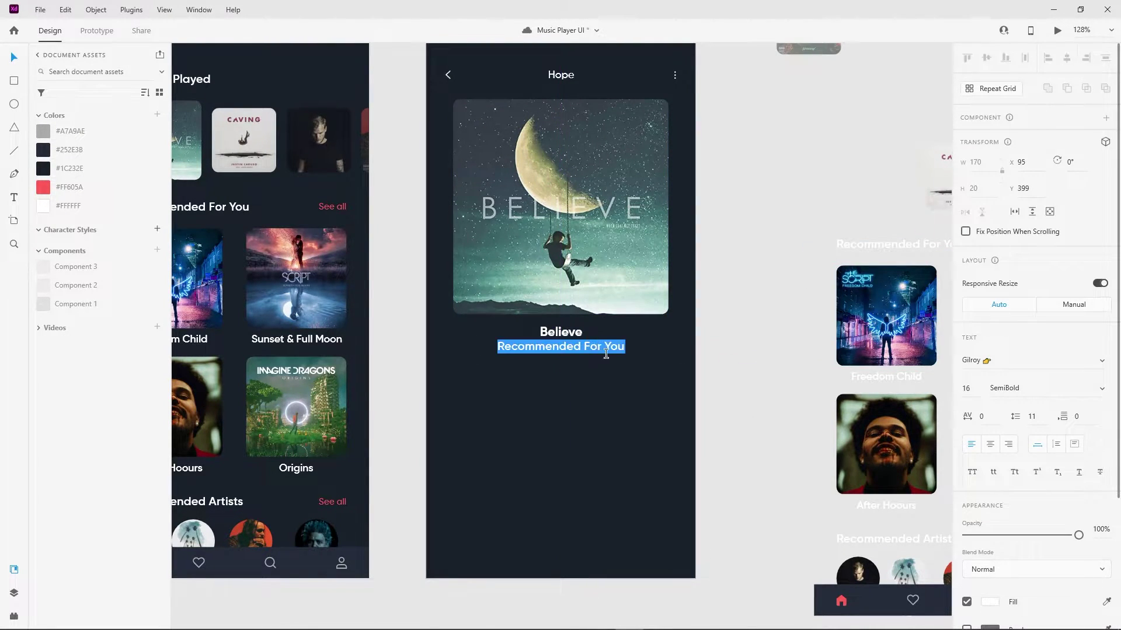
text(When Chai Met Toast)
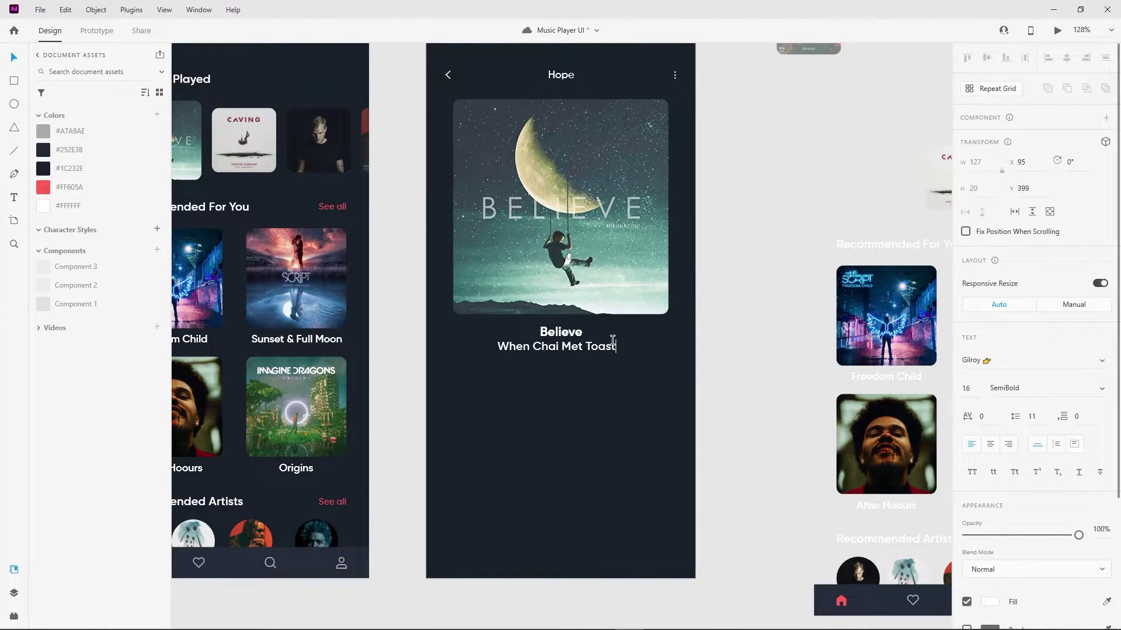
key(Escape)
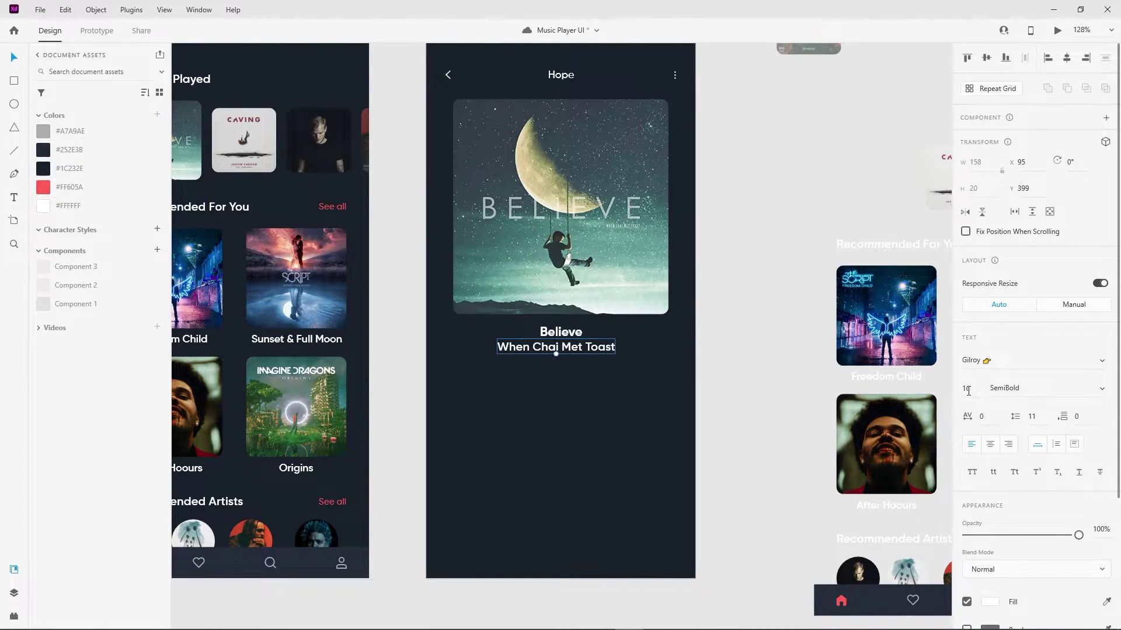
drag(619, 446, 561, 303)
click(1066, 57)
click(628, 492)
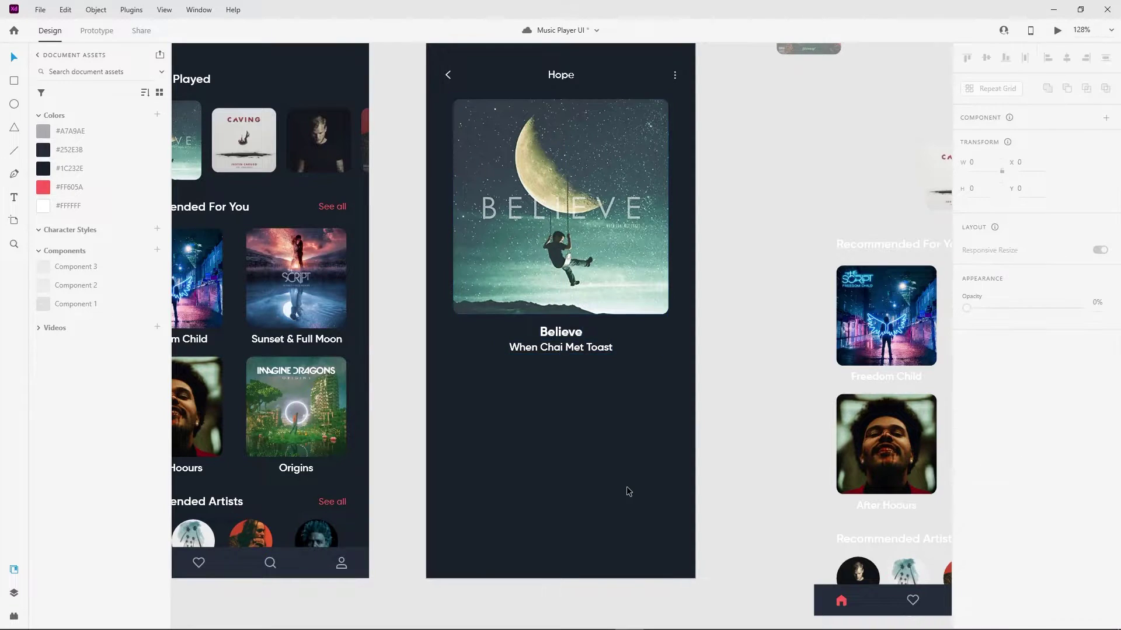
click(581, 353)
Colour the artist line grey and nudge both text lines down below the album art
key(ctrl+0)
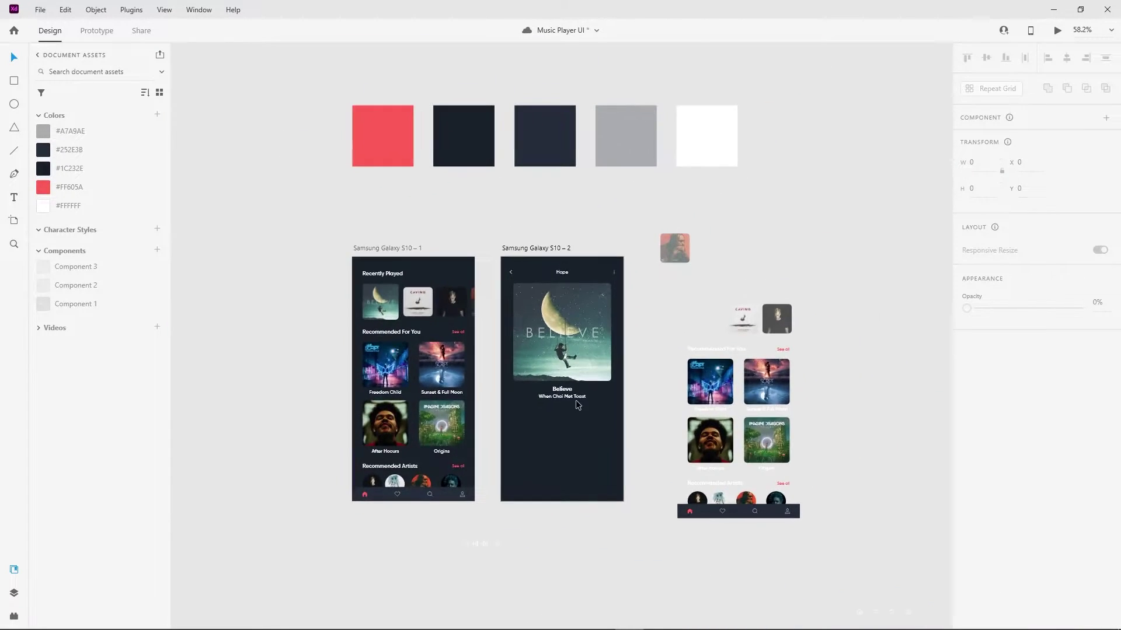
click(990, 602)
click(626, 135)
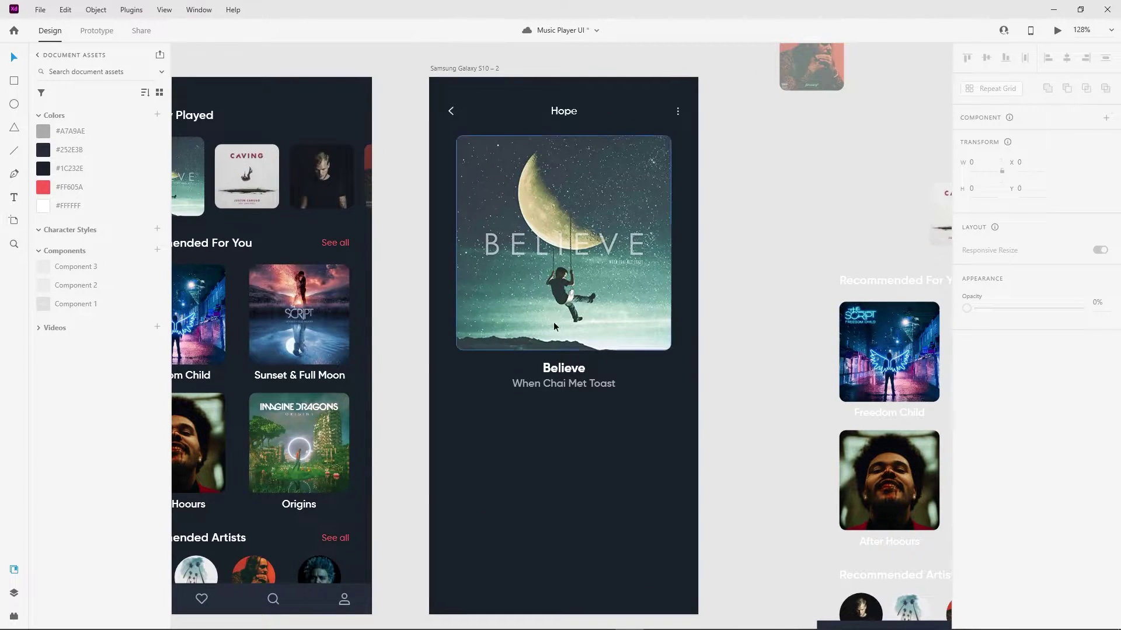
click(553, 321)
drag(560, 367, 561, 370)
click(567, 445)
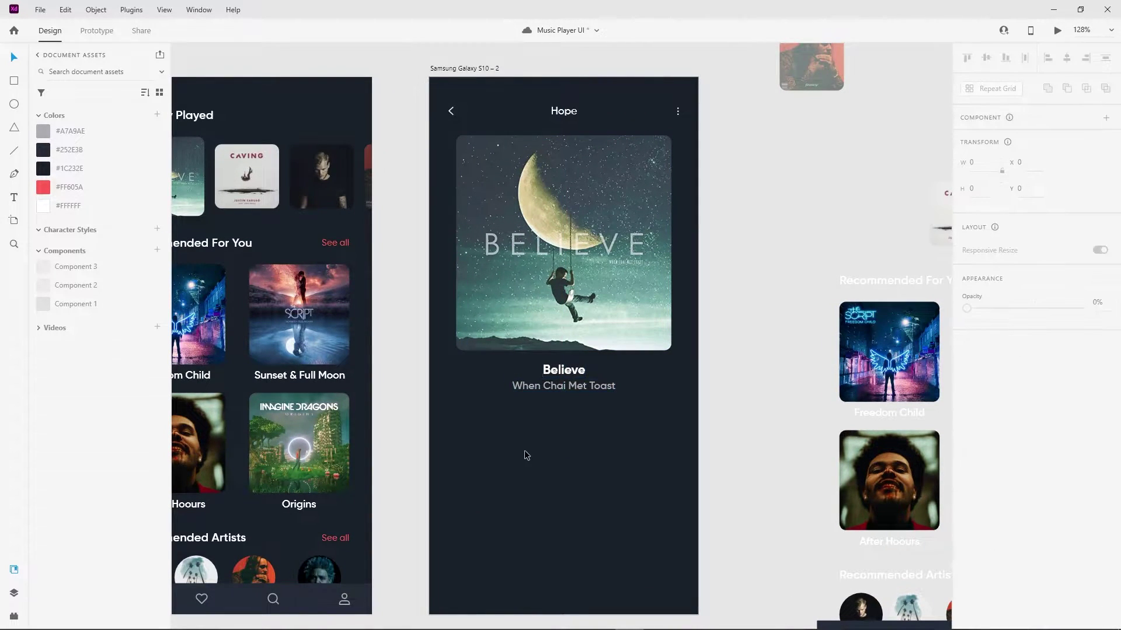
scroll(543, 445, down, 2)
scroll(532, 460, up, 2)
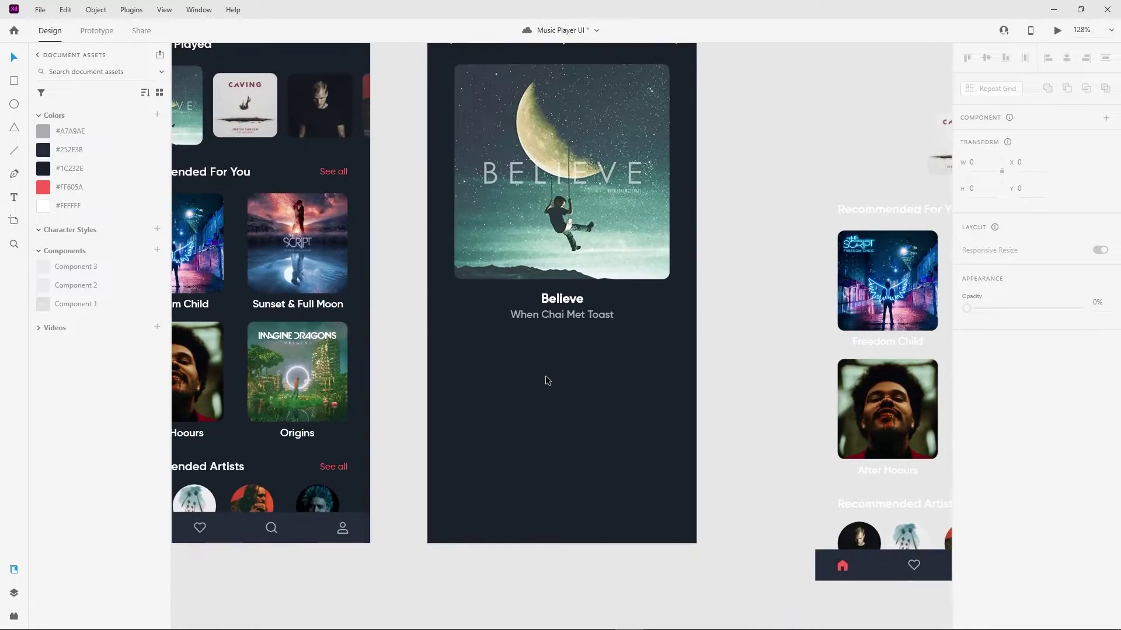
scroll(545, 380, down, 4)
key(r)
scroll(511, 304, up, 4)
Draw a square over the album art and round its corners to radius 19
drag(506, 138, 721, 352)
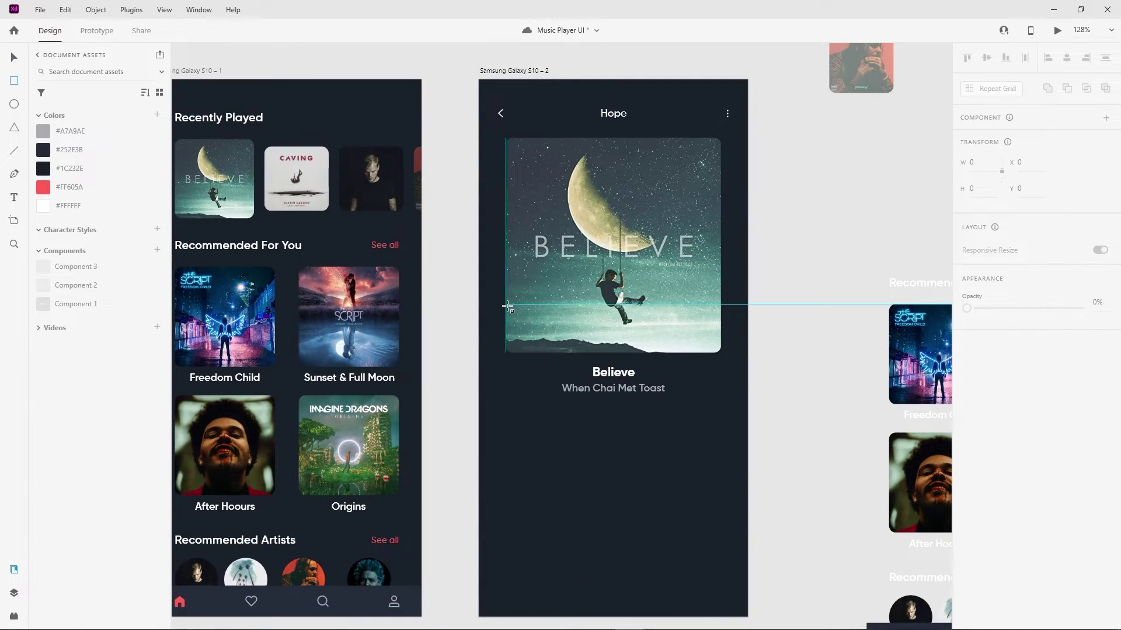
click(1014, 429)
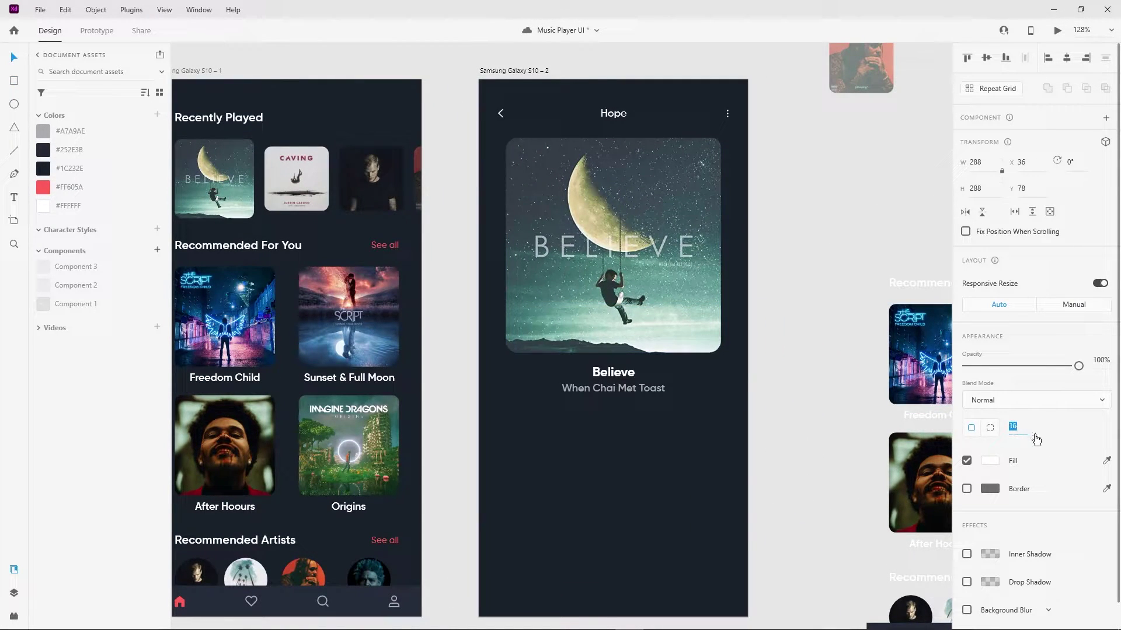
key(Down)
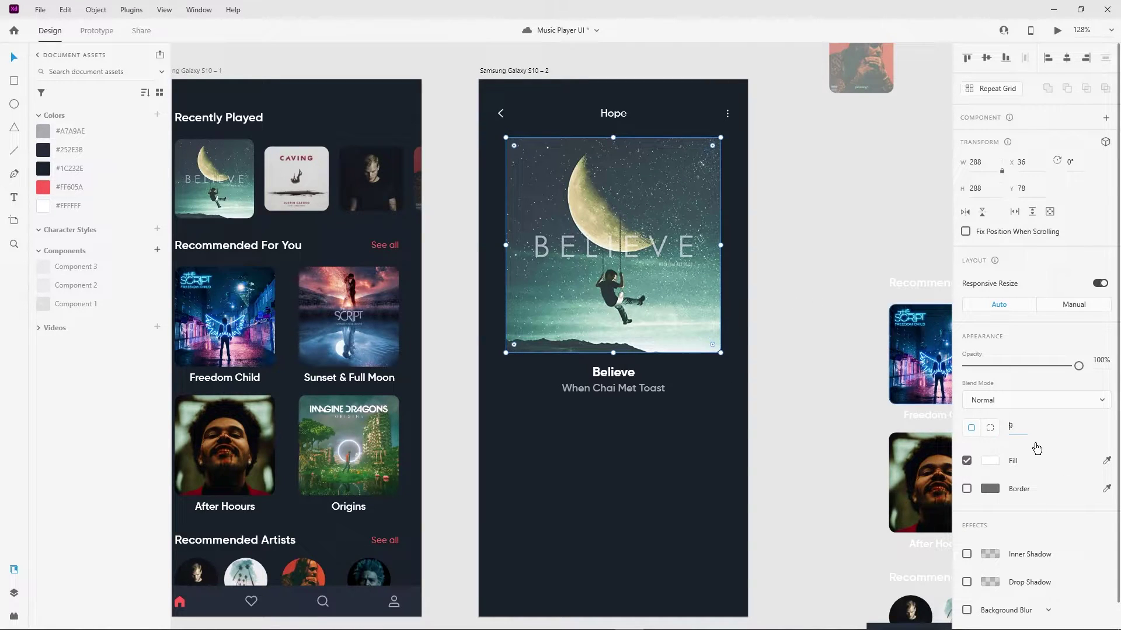
text(9)
key(Return)
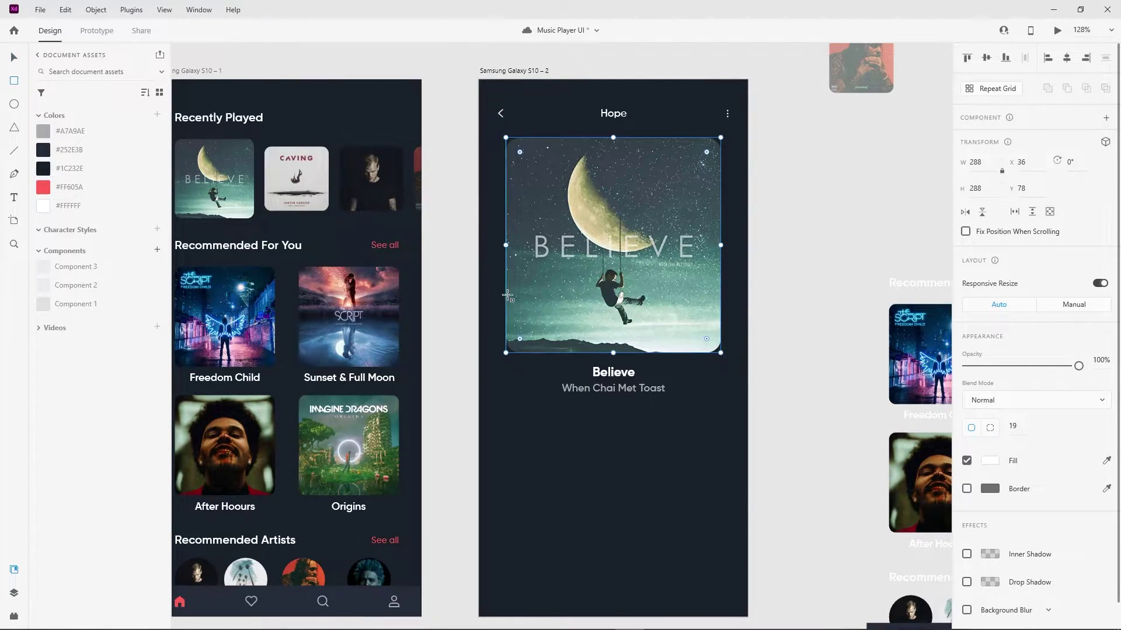
Draw a borderless wide card with 19 corner radius below the song title, slightly taller
drag(506, 293, 721, 352)
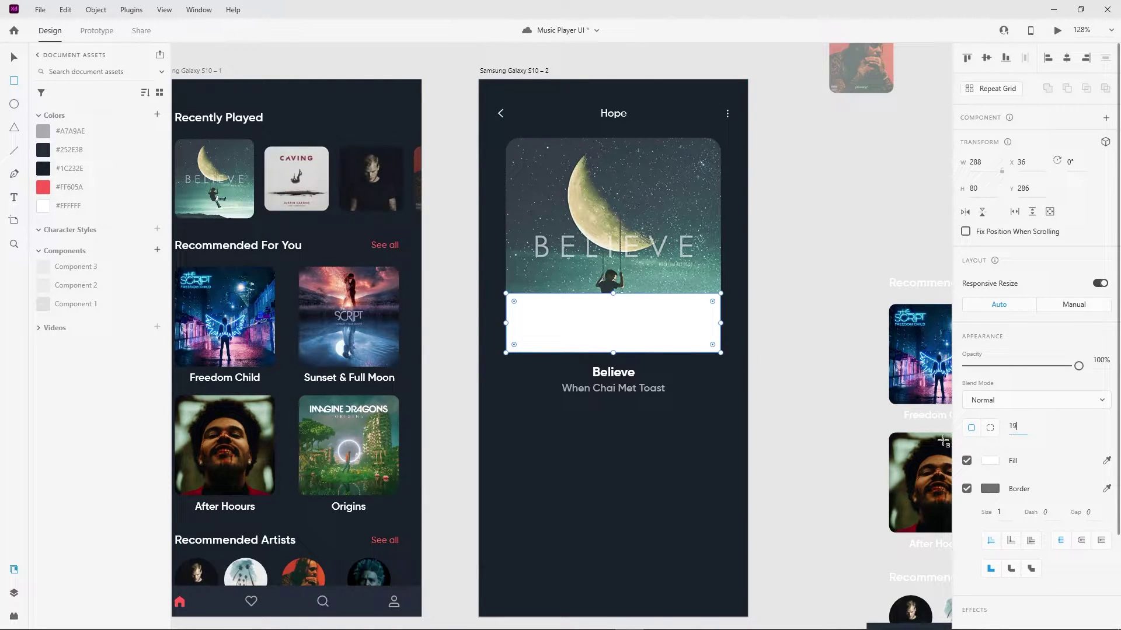
key(Return)
click(966, 489)
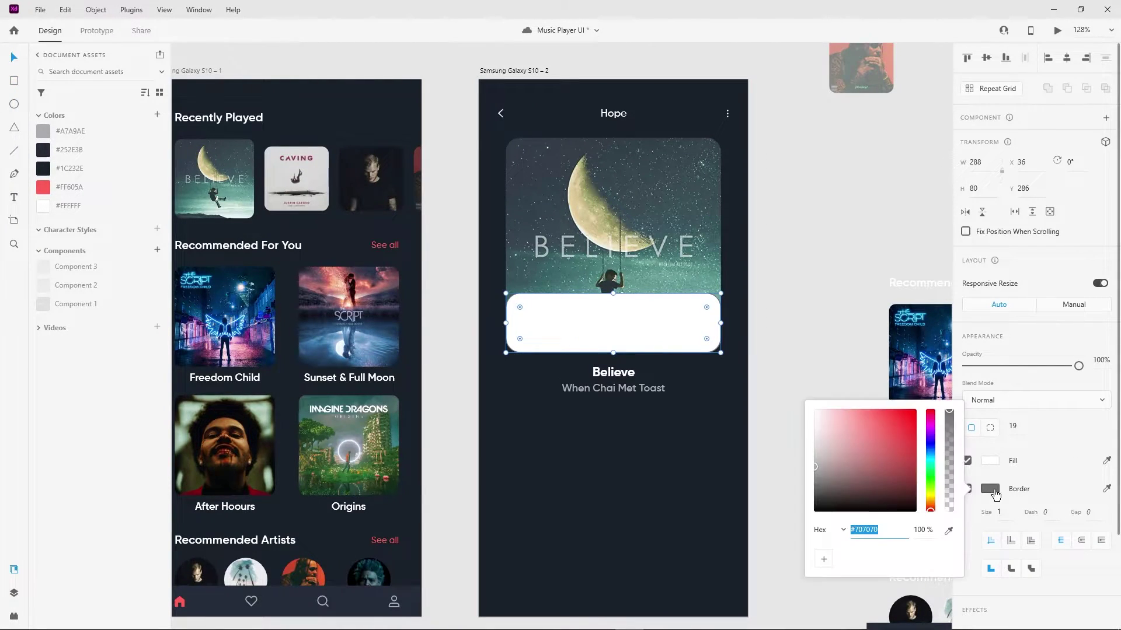
mouse_move(613, 323)
mouse_down()
mouse_move(669, 464)
mouse_move(598, 444)
mouse_up()
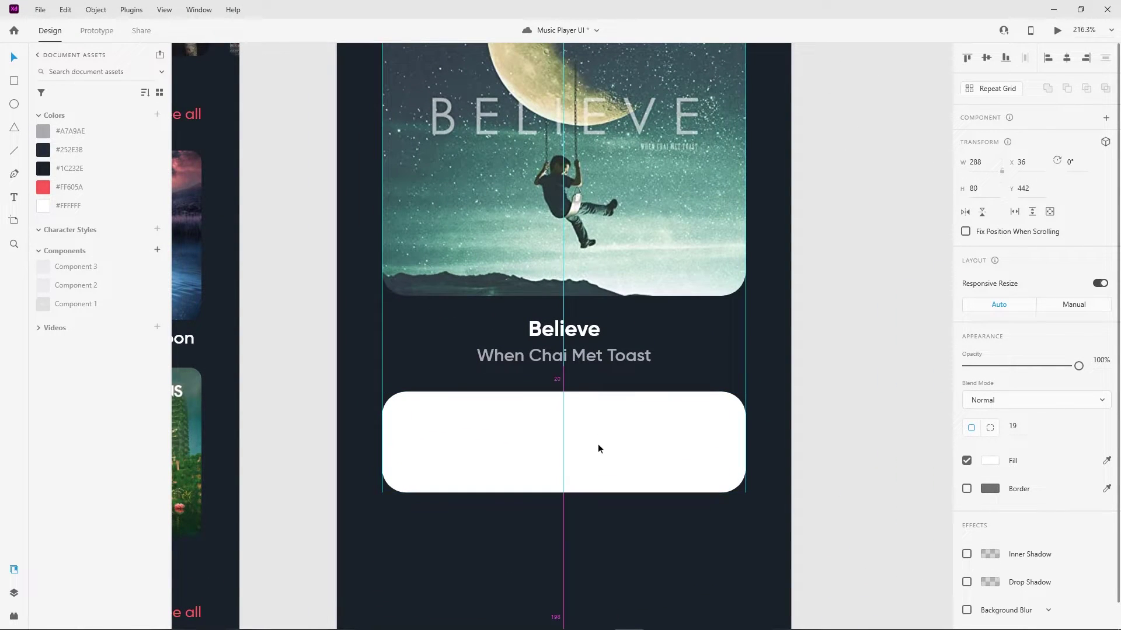
scroll(580, 405, down, 5)
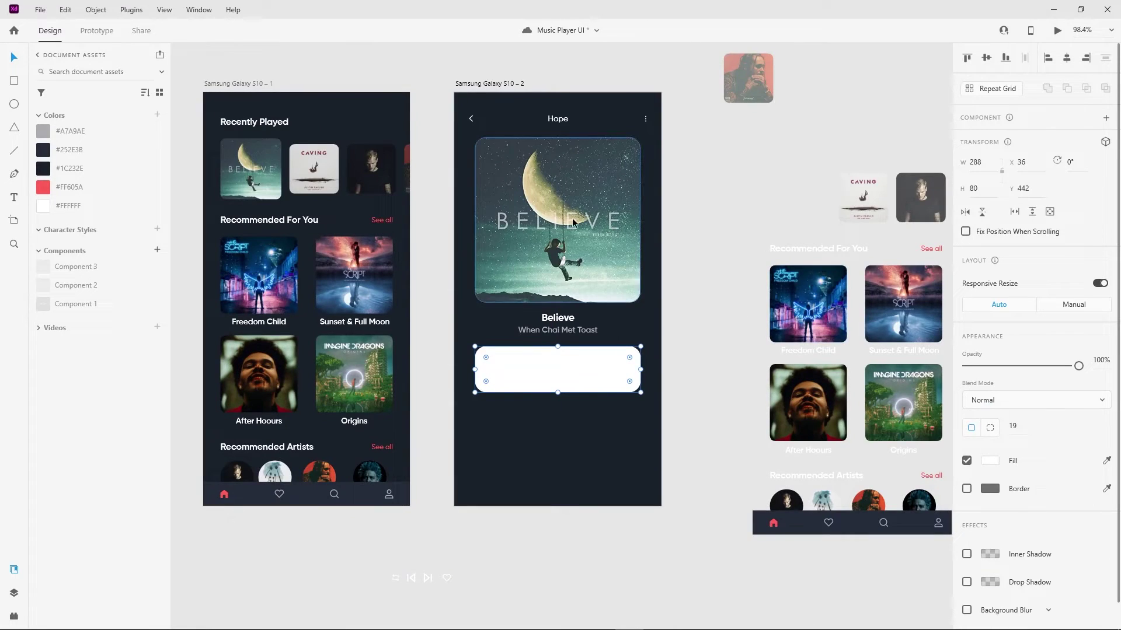
scroll(602, 445, up, 2)
scroll(600, 445, up, 3)
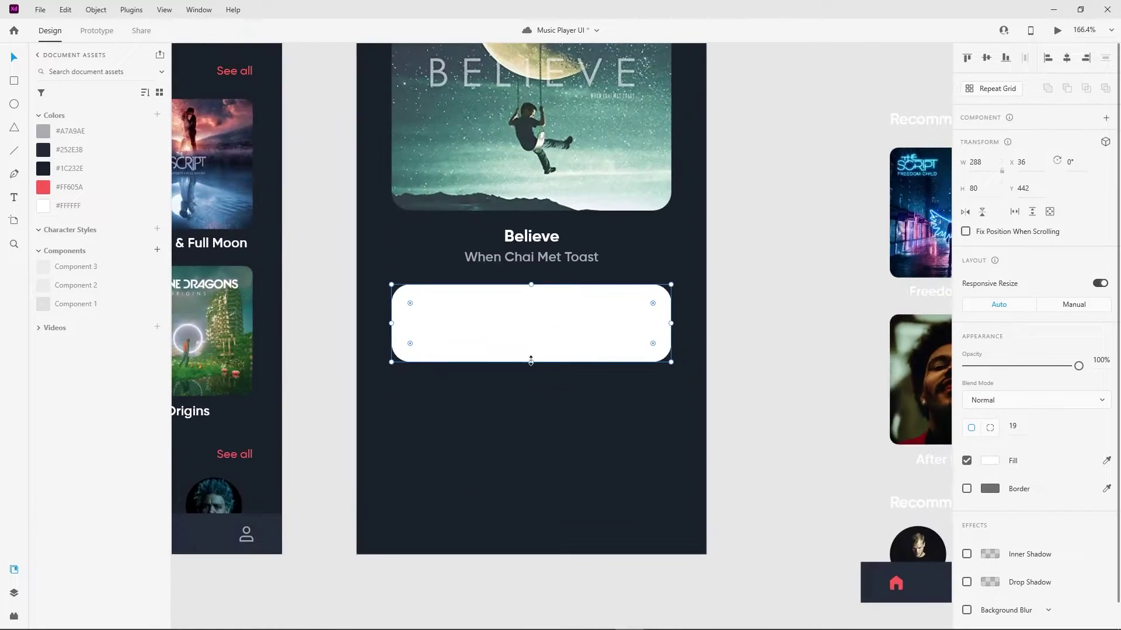
drag(531, 363, 530, 376)
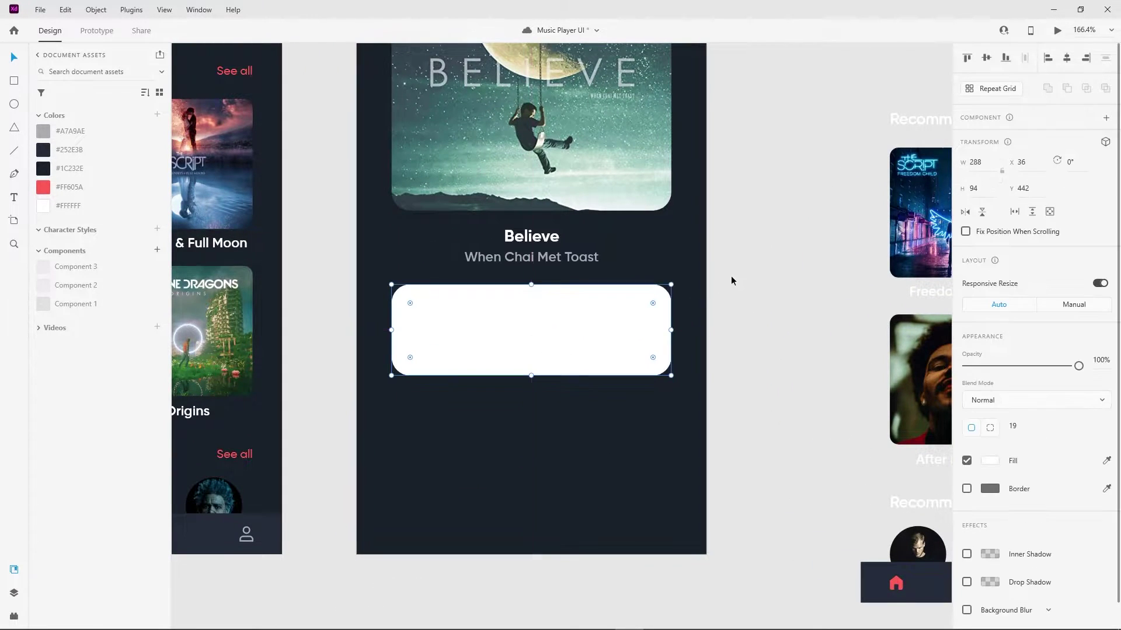
Fill the card with teal sampled from the album art, lightened slightly
scroll(745, 404, up, 2)
click(990, 460)
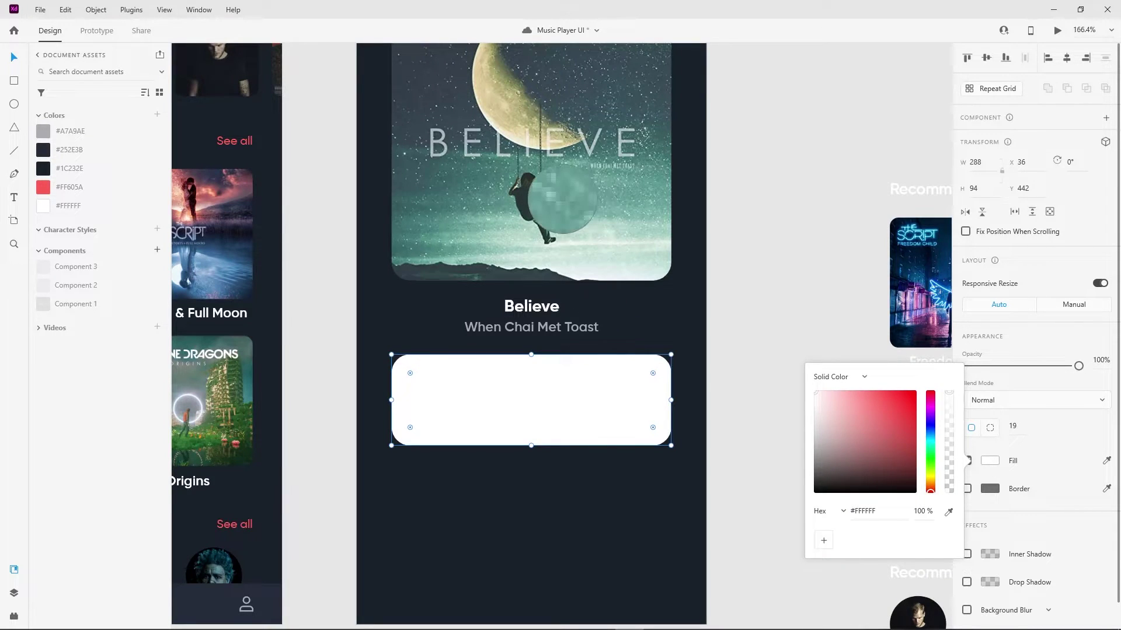
click(560, 201)
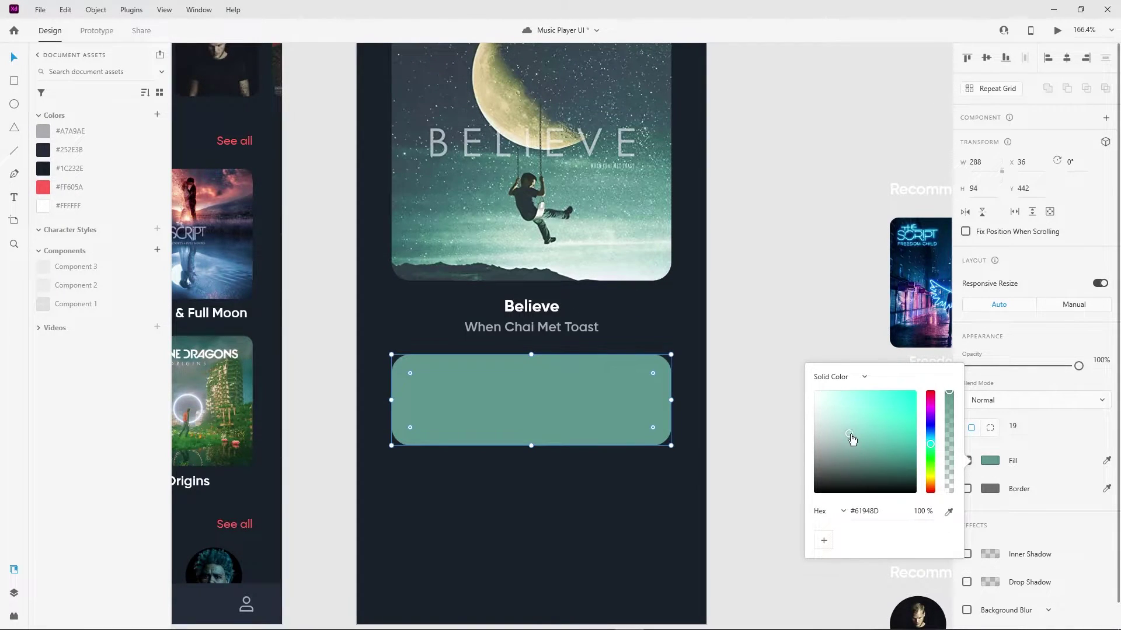
drag(852, 439, 853, 436)
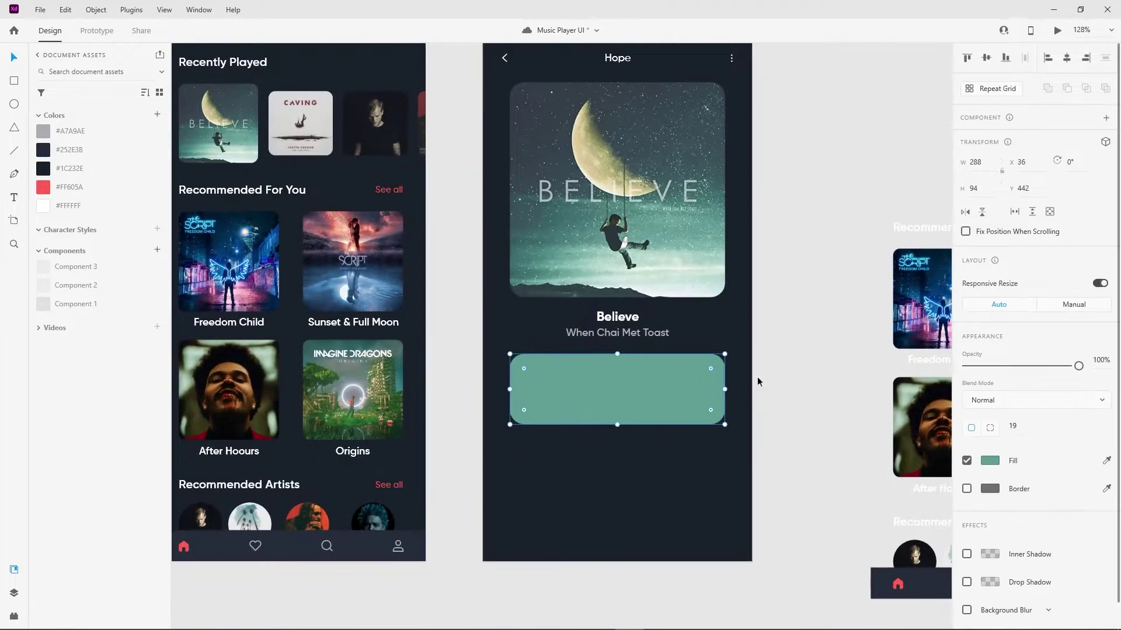
scroll(796, 354, up, 1)
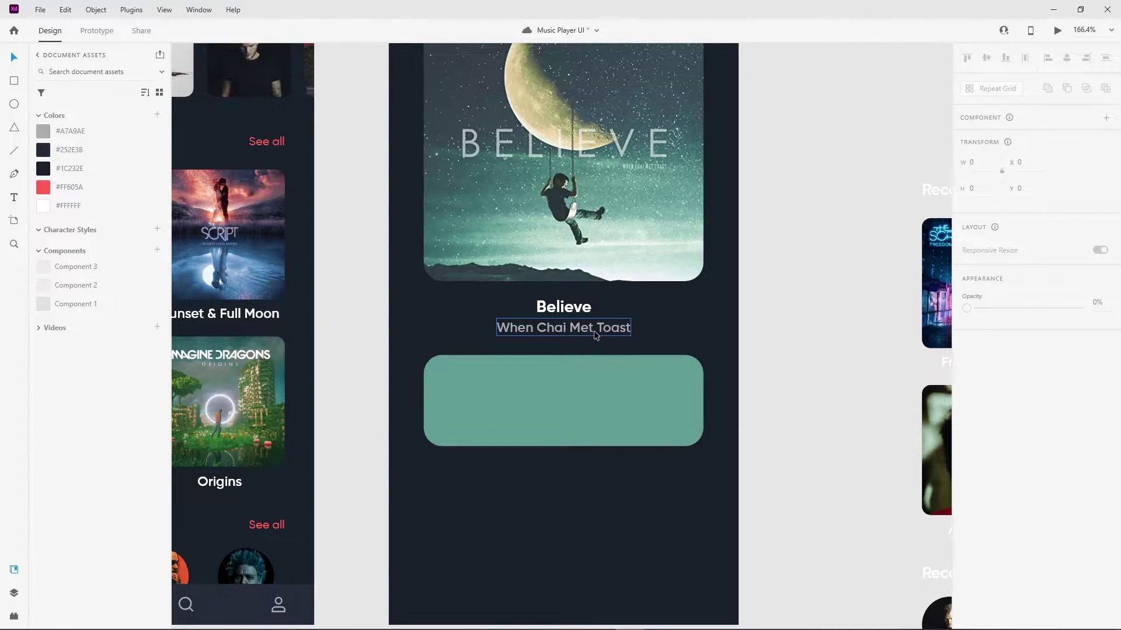
Send the teal card behind the copied artist text on it
right_click(607, 392)
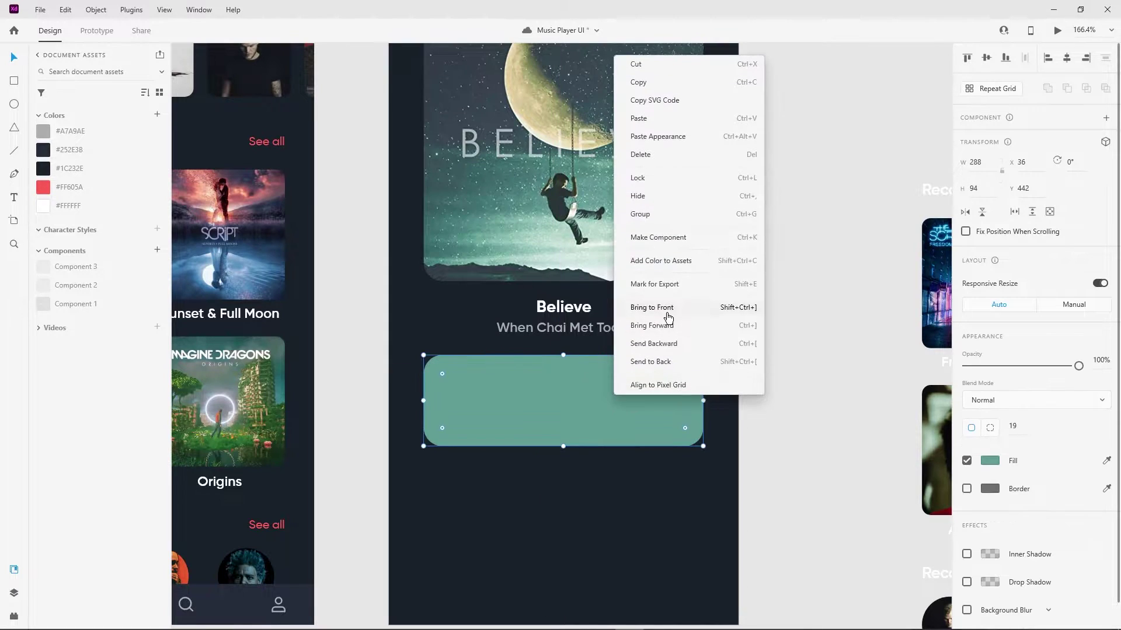
click(668, 361)
click(603, 377)
click(989, 602)
key(Escape)
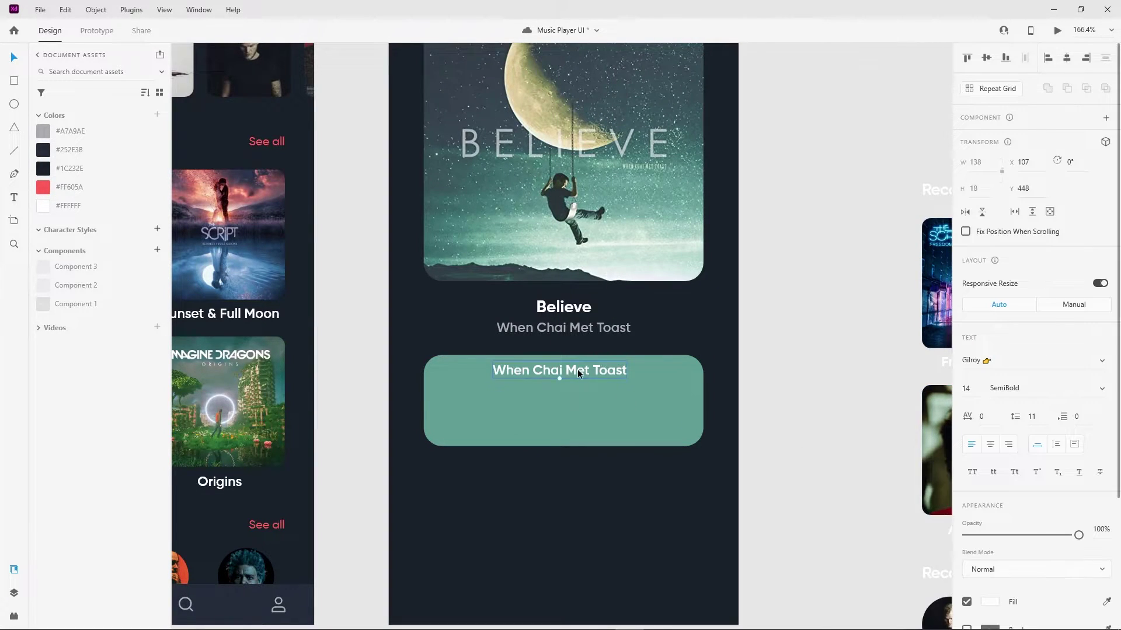
Change the copied text to 'Full Lyrics' in Medium weight, size 12, centred on the card
double_click(577, 368)
key(ctrl+a)
key(BackSpace)
text(Full Lyri)
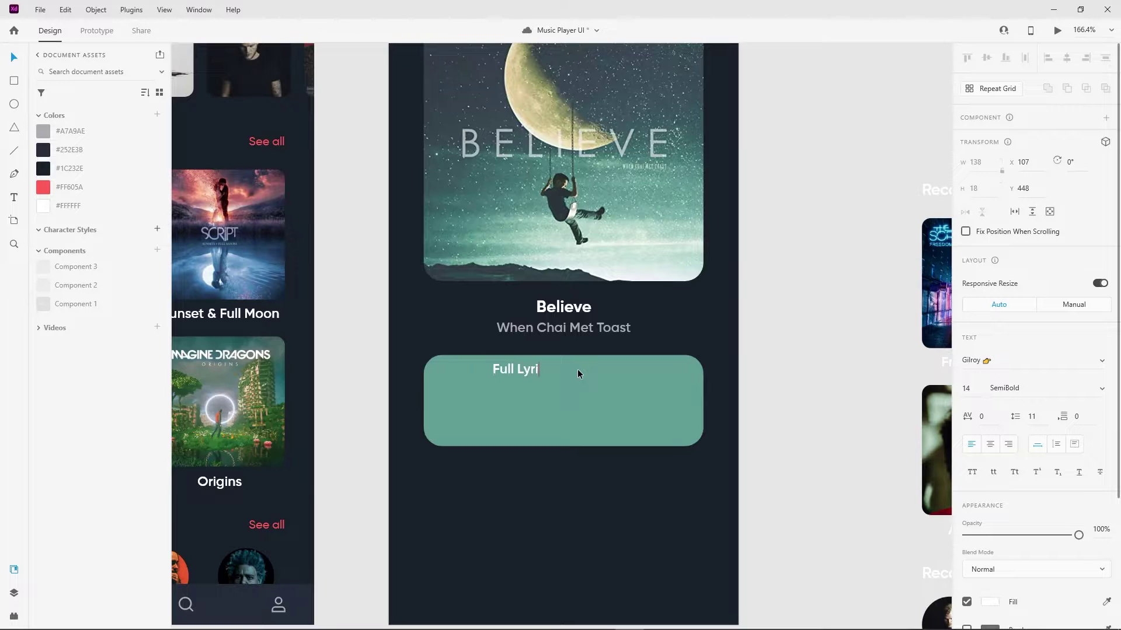
text(cs)
key(Escape)
key(Up)
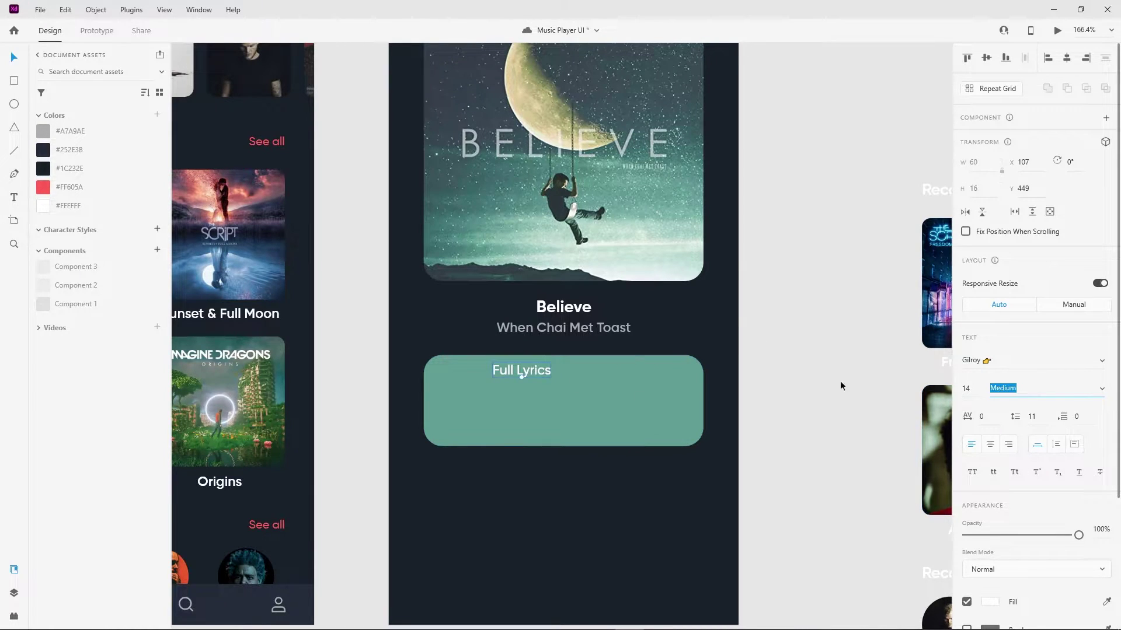
text(12)
key(Return)
drag(515, 371, 559, 374)
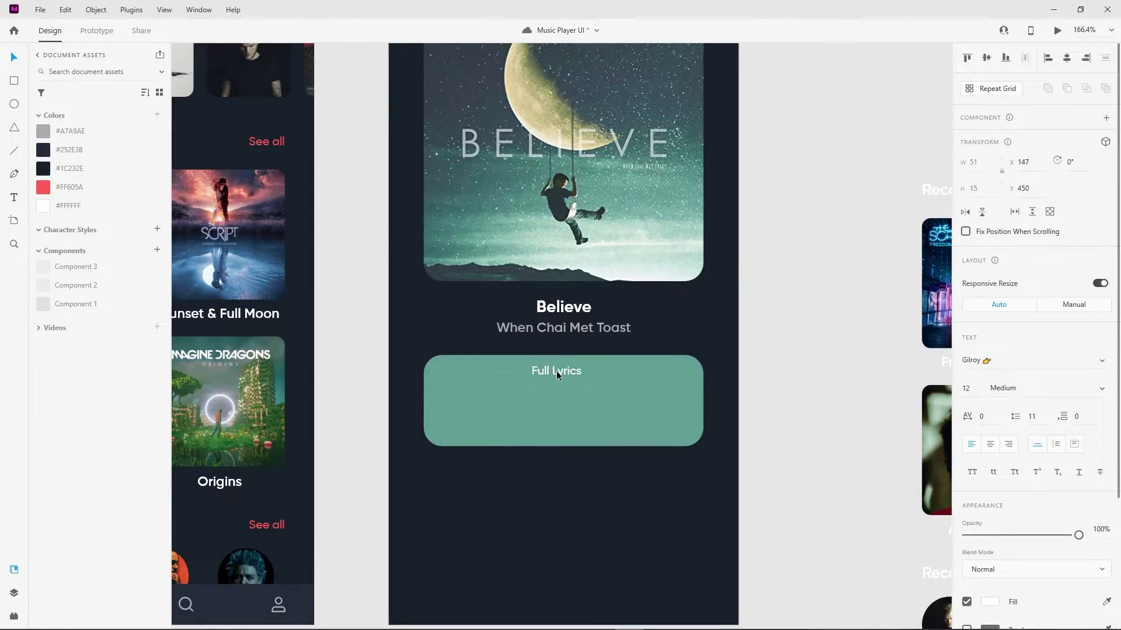
Ungroup the Hope header component and select its back arrow icon
scroll(567, 380, down, 3)
scroll(533, 259, up, 3)
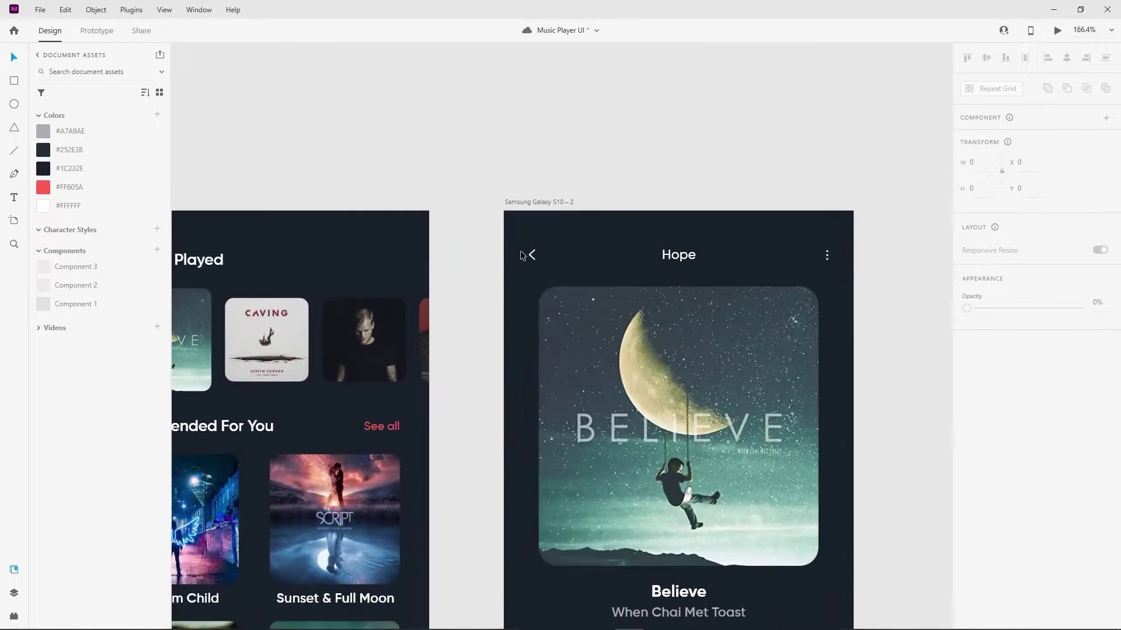
click(532, 257)
right_click(533, 259)
click(601, 233)
click(531, 251)
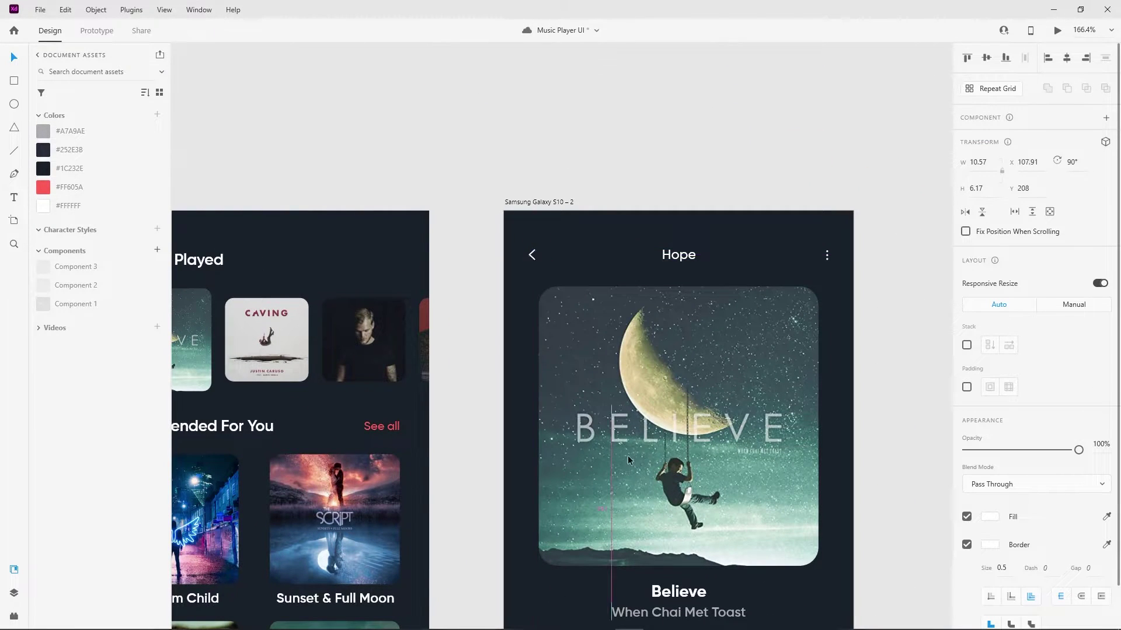
Place the arrow beside Full Lyrics, rotated to point upward
scroll(705, 505, down, 3)
scroll(705, 505, up, 5)
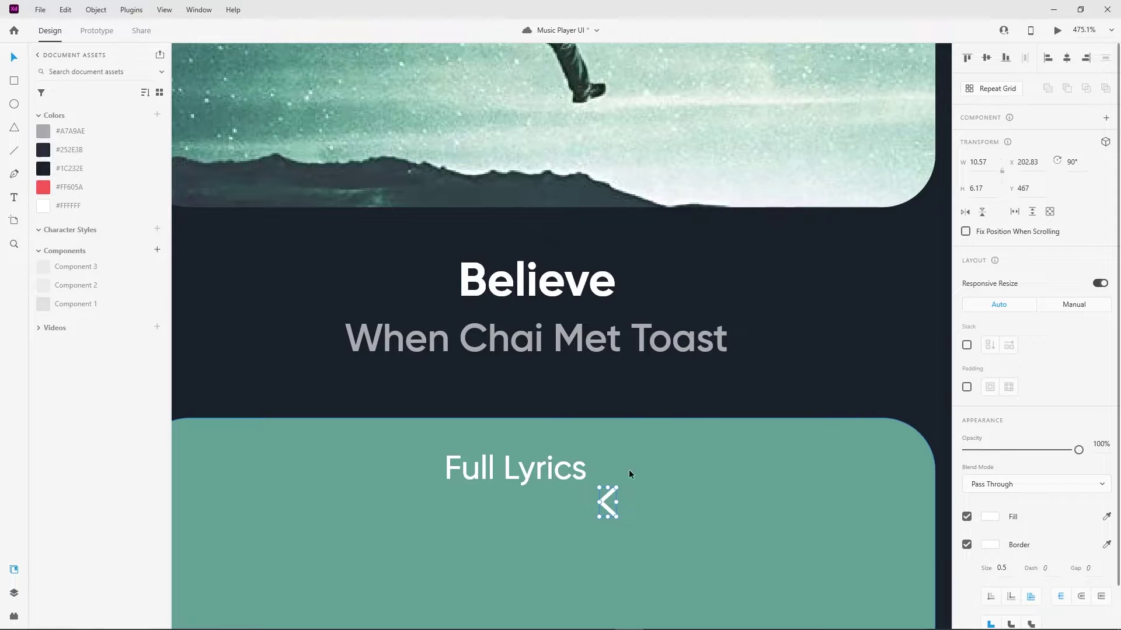
drag(607, 511, 634, 473)
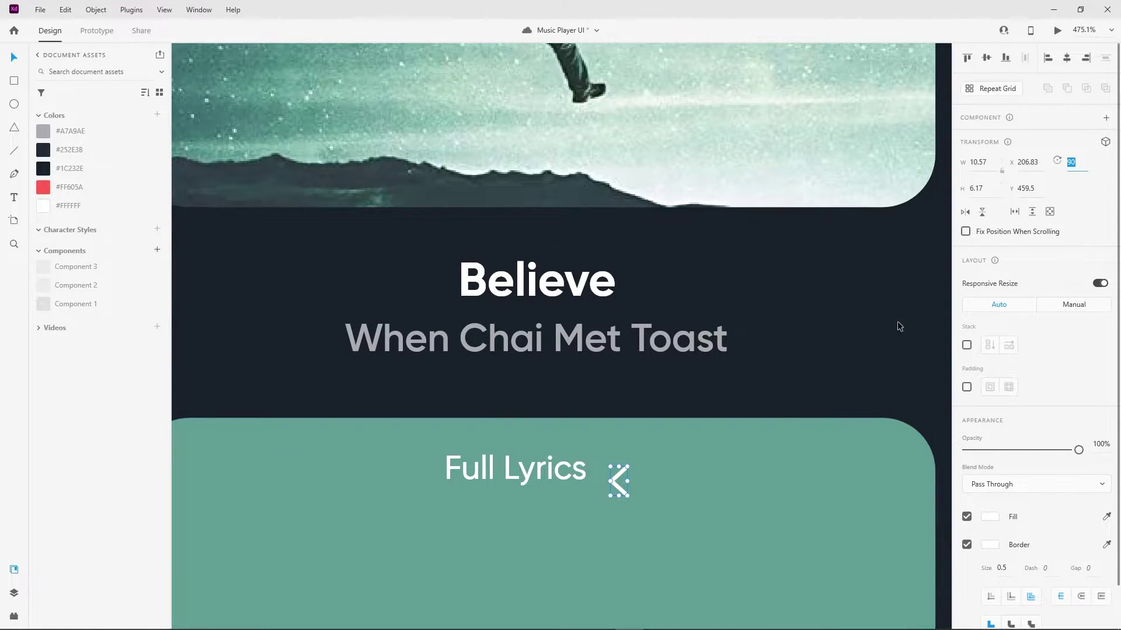
mouse_move(630, 464)
mouse_down()
mouse_move(649, 500)
mouse_move(616, 469)
mouse_up()
scroll(1015, 555, down, 2)
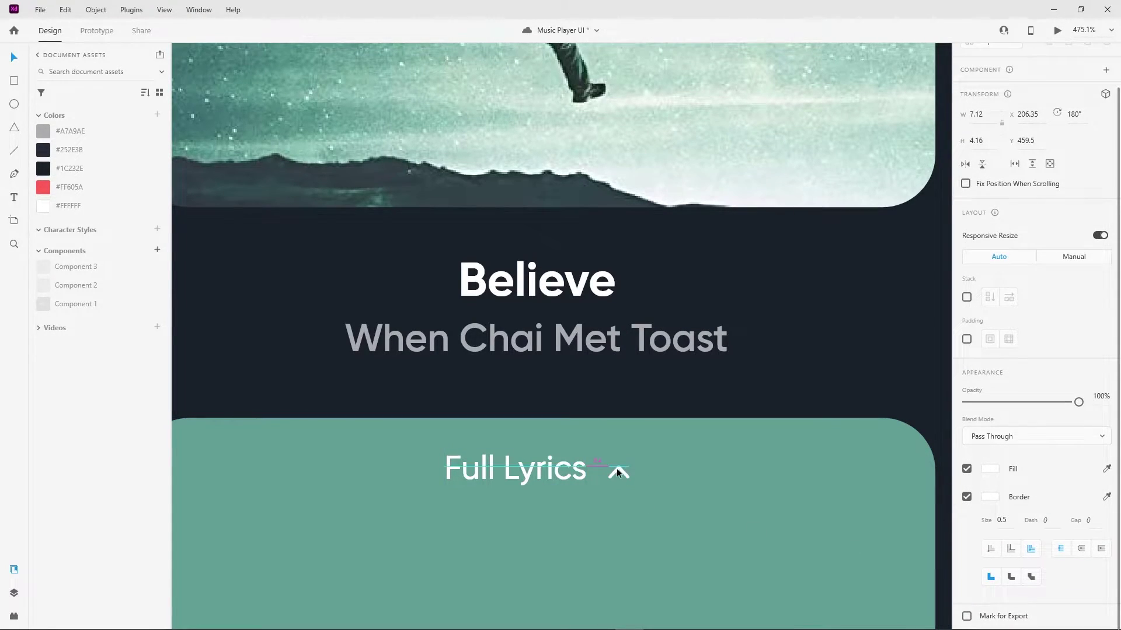
key(Left)
key(Left)
ctrl+scroll(493, 302, down, 5)
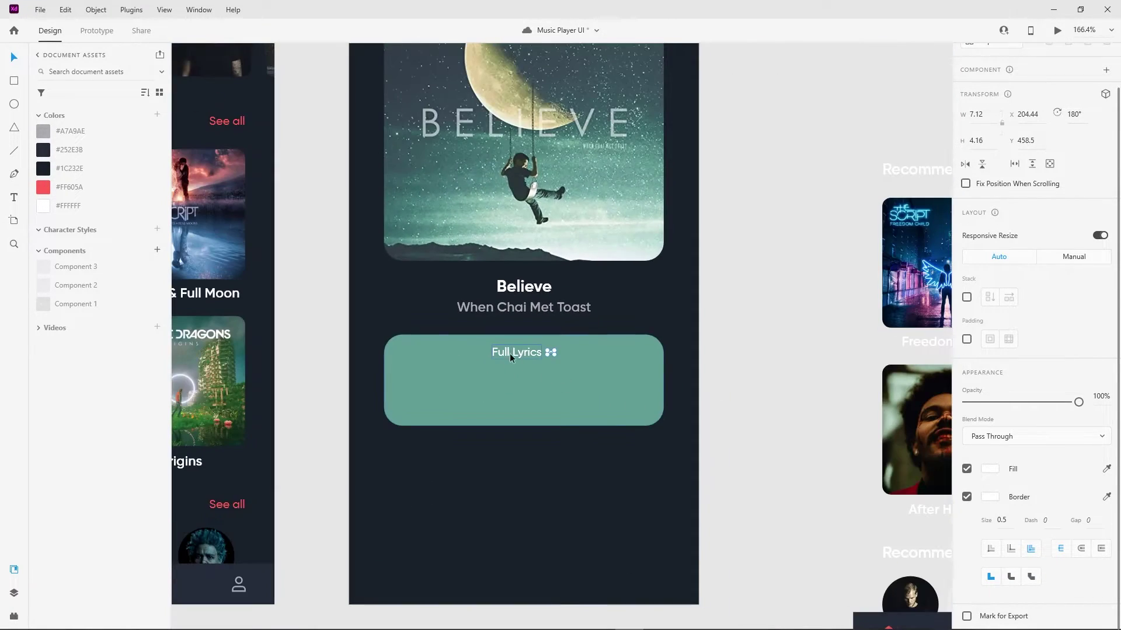
right_click(512, 350)
click(580, 200)
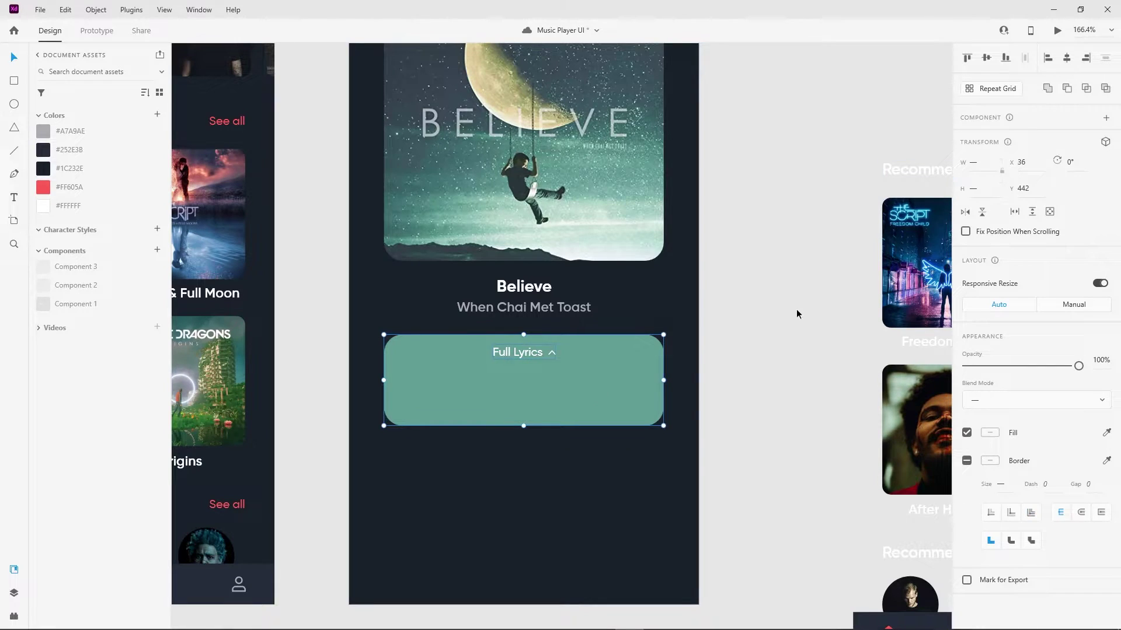
shift+click(600, 366)
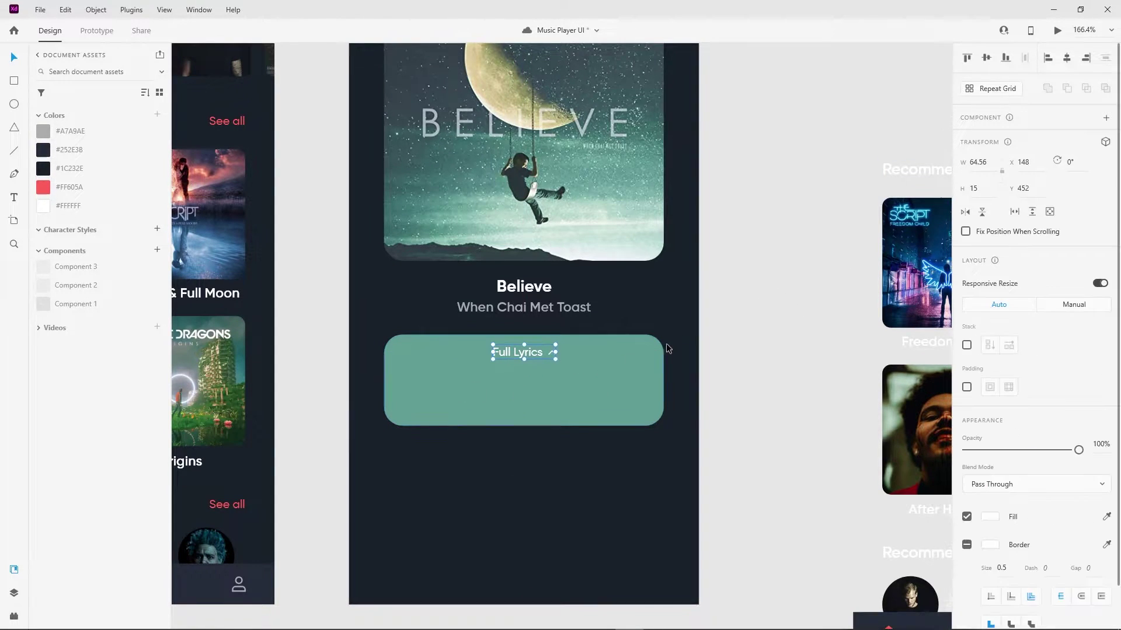
click(739, 306)
Draw a horizontal line under Full Lyrics with a #FFFFFF, 0.5 border at 60% opacity
click(13, 153)
ctrl+scroll(280, 334, up, 3)
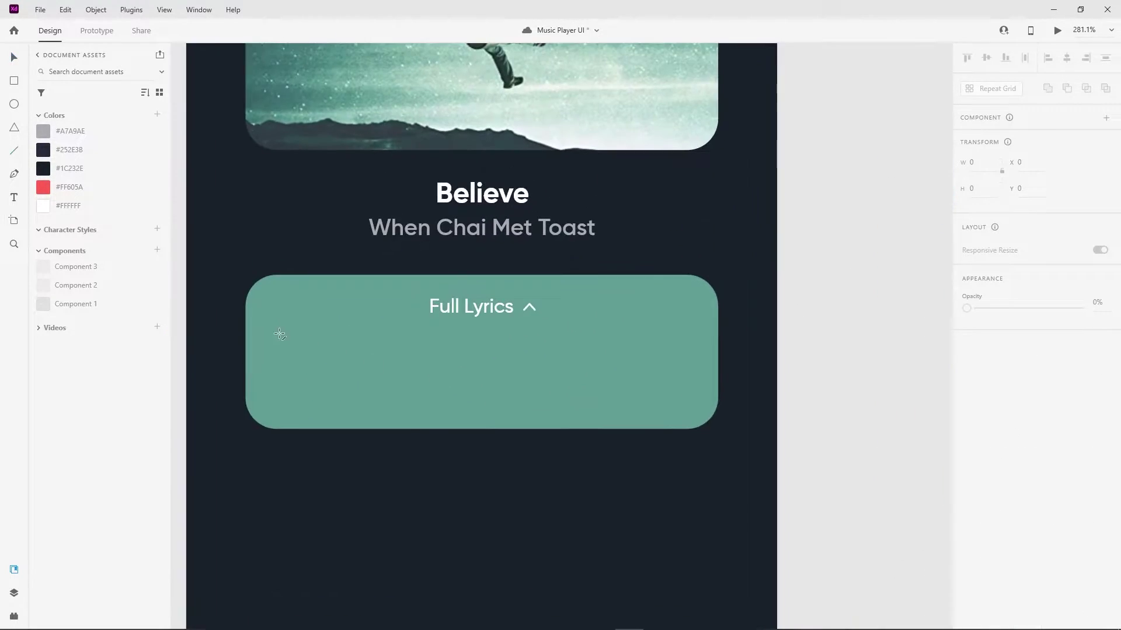
drag(273, 327, 630, 327)
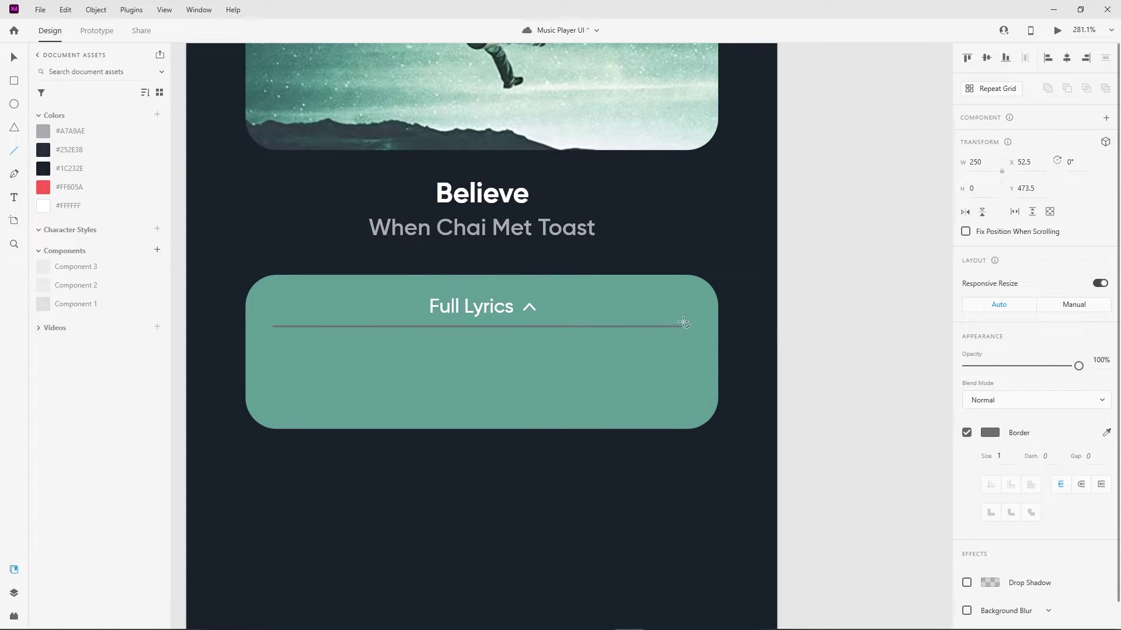
click(981, 435)
text(FFFFFF)
key(Tab)
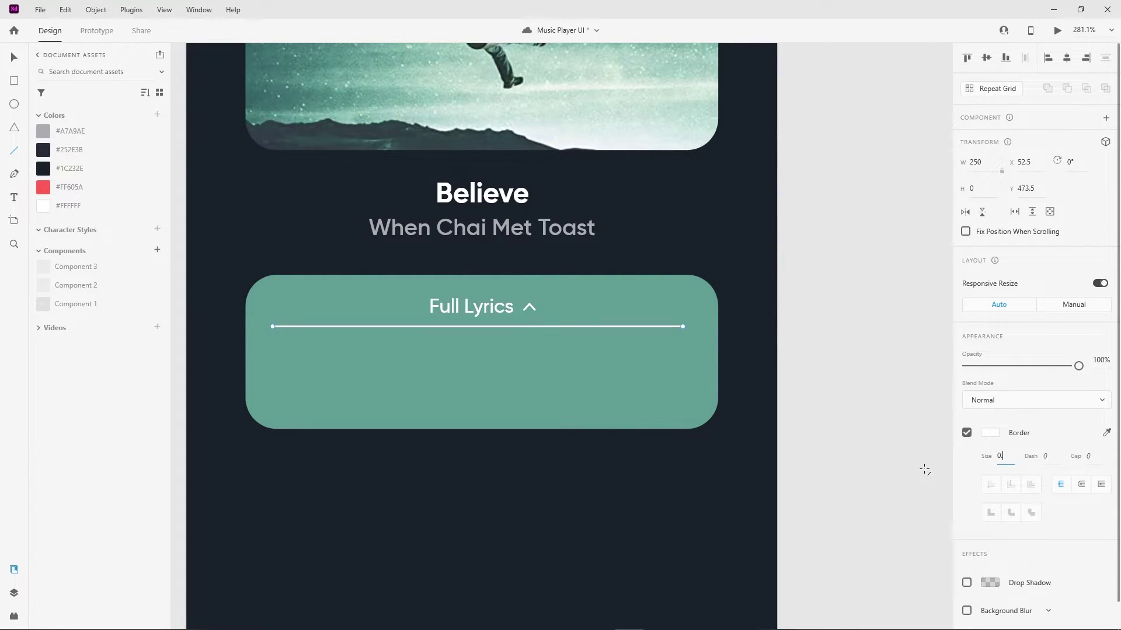
text(.5)
key(Return)
drag(1078, 366, 1058, 366)
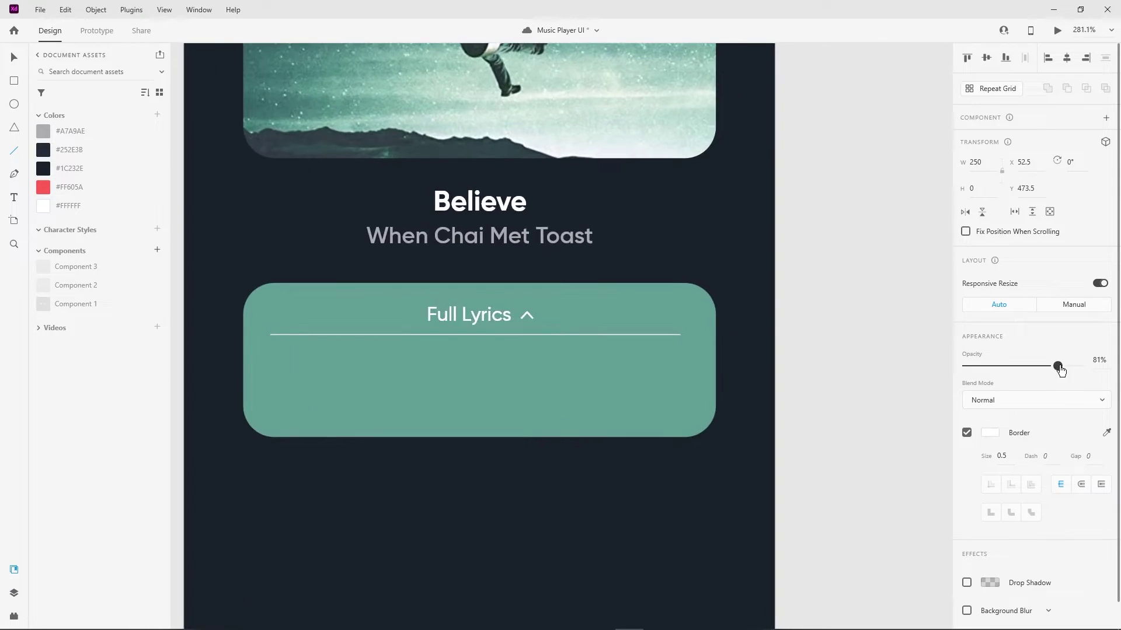
drag(963, 377, 1039, 376)
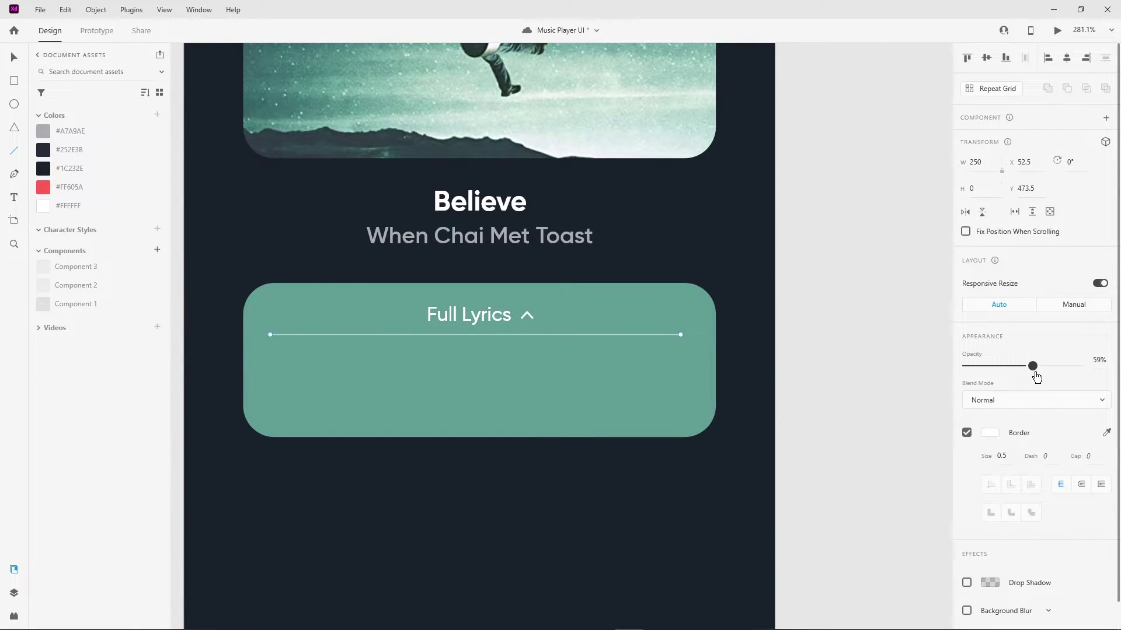
key(Escape)
Centre the divider horizontally on the teal card and even out its ends
click(548, 335)
click(573, 375)
key(Escape)
click(589, 335)
shift+click(631, 363)
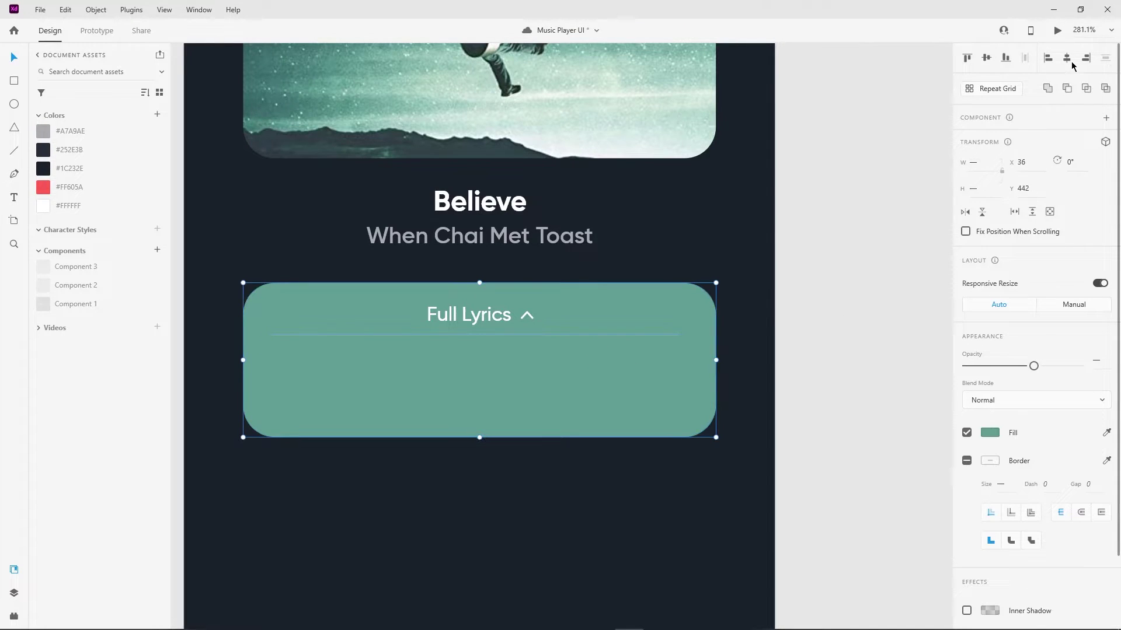
click(891, 287)
click(643, 333)
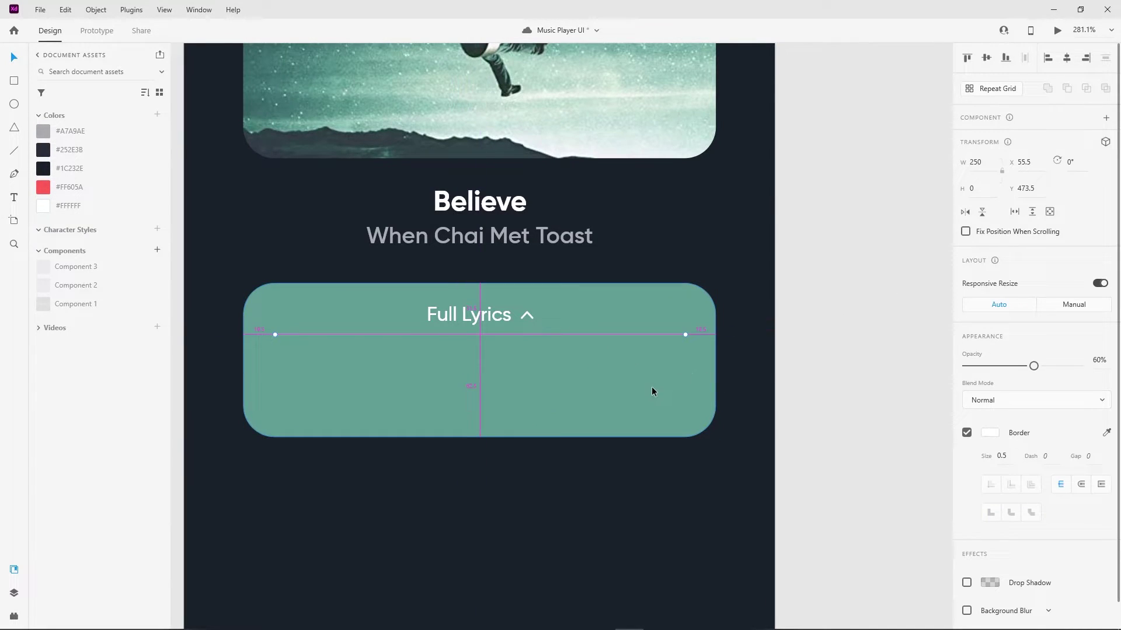
ctrl+scroll(338, 363, up, 10)
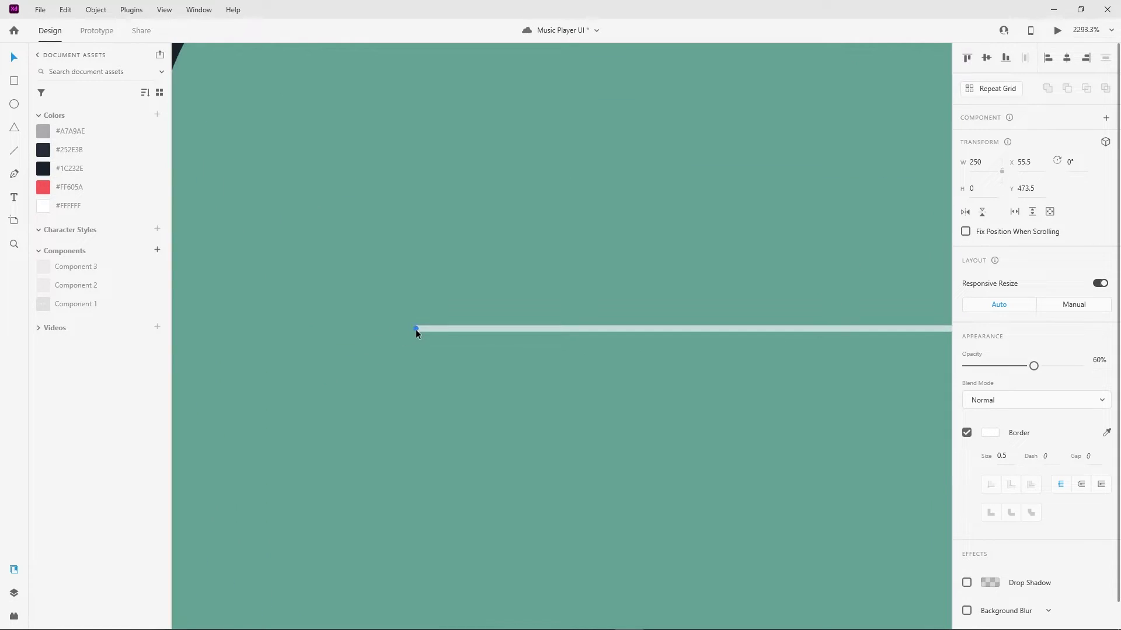
drag(416, 329, 429, 328)
drag(410, 338, 397, 338)
scroll(366, 369, down, 10)
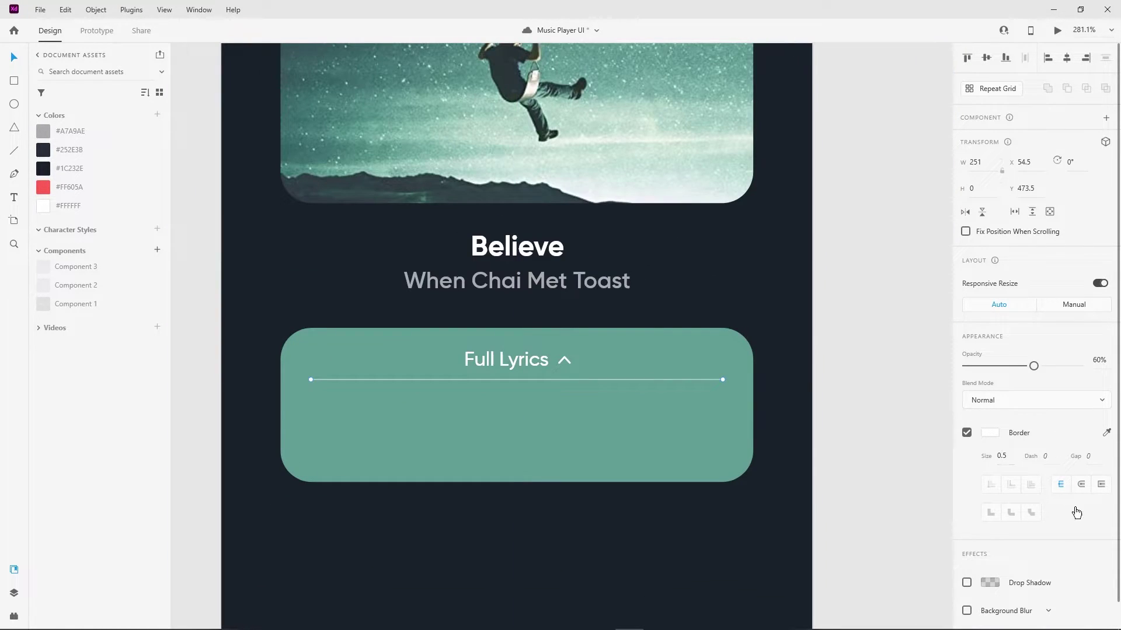
ctrl+scroll(853, 345, down, 3)
scroll(642, 338, down, 3)
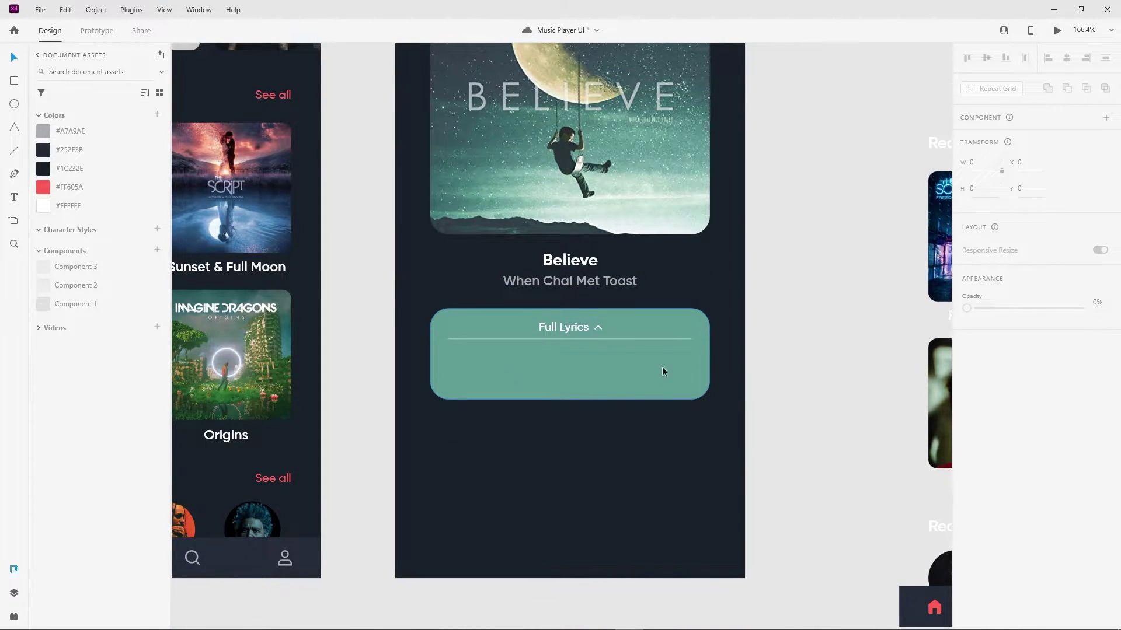
Add a text box below the divider with lyrics beginning 'Hold on tonight'
key(t)
ctrl+scroll(512, 364, up, 1)
ctrl+scroll(508, 364, up, 2)
drag(468, 350, 710, 405)
text(Hold on Tonight)
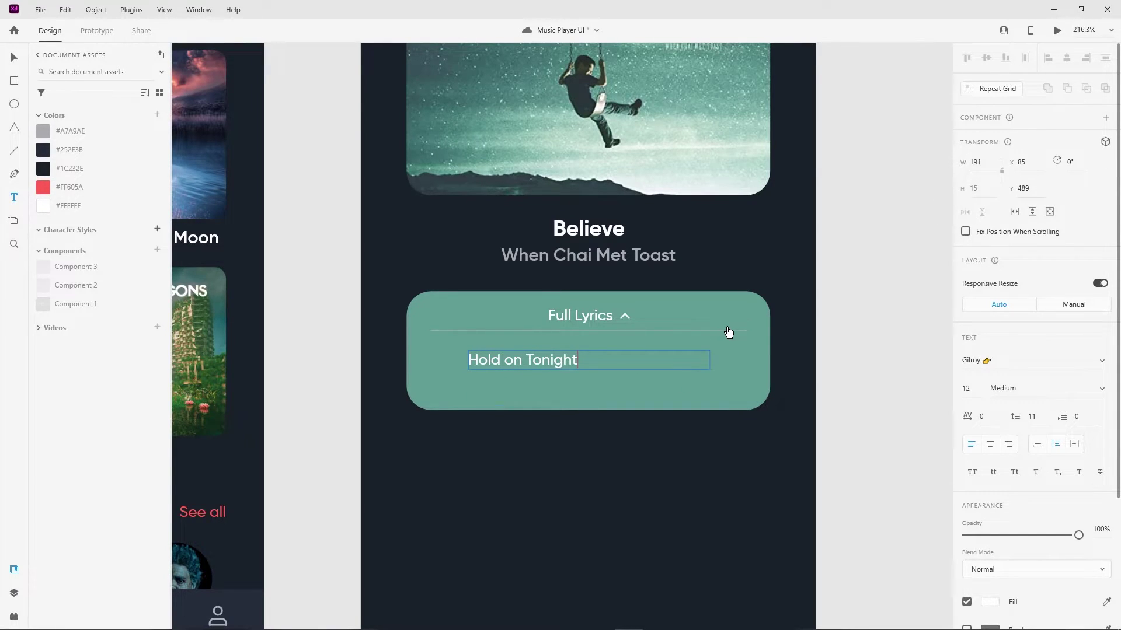
key(Left)
key(BackSpace)
text(t)
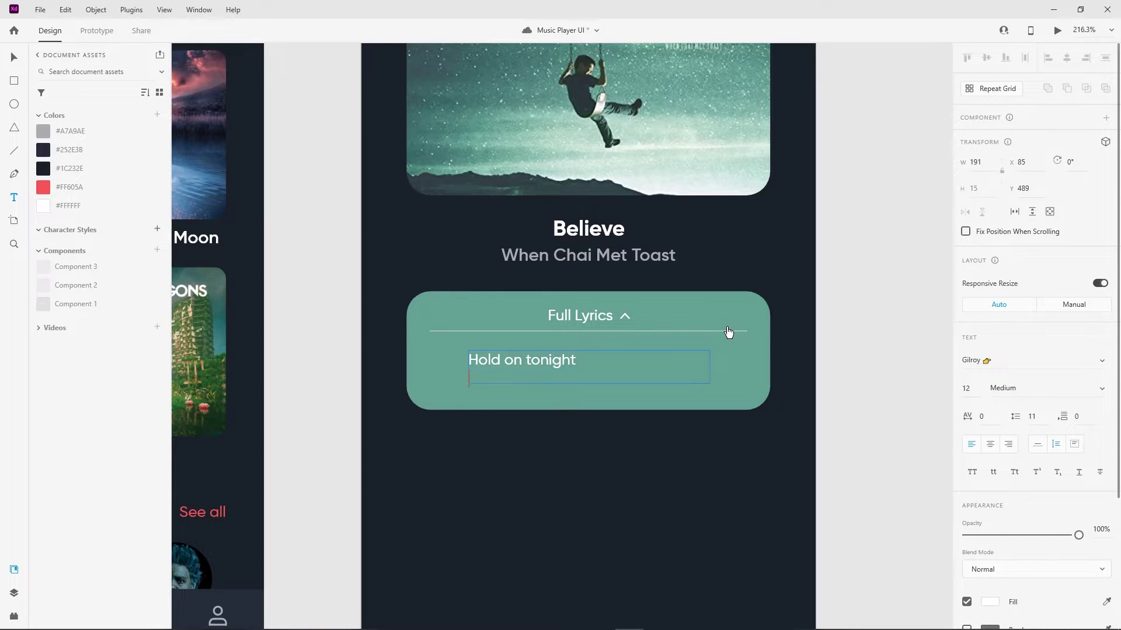
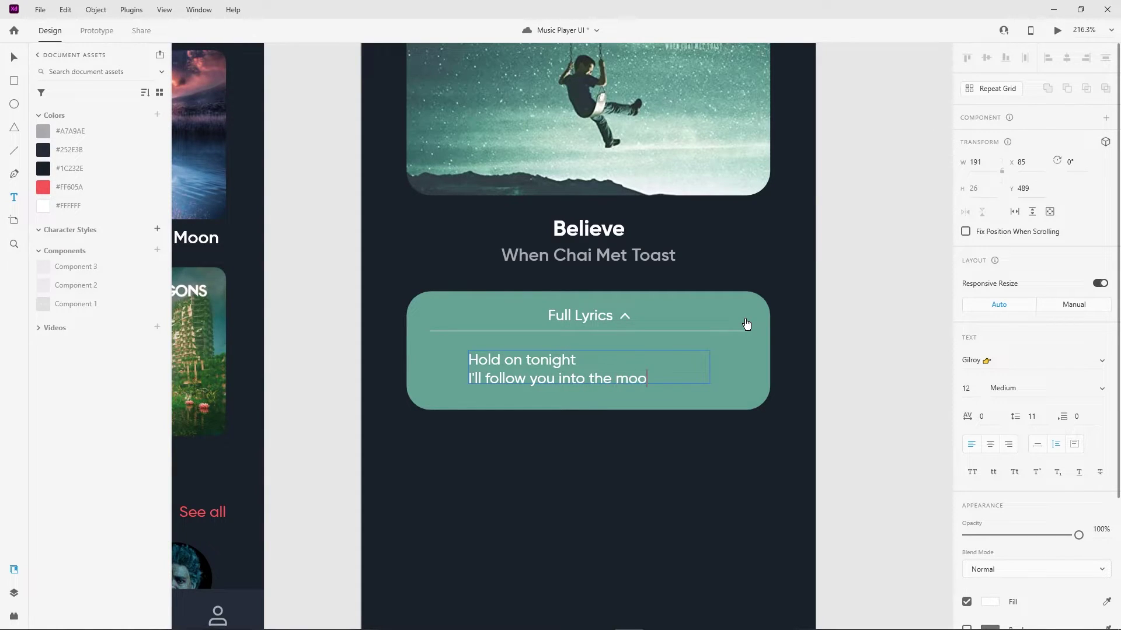
Center-align the two lyric lines, set their line spacing to 16 and weight to SemiBold
click(989, 444)
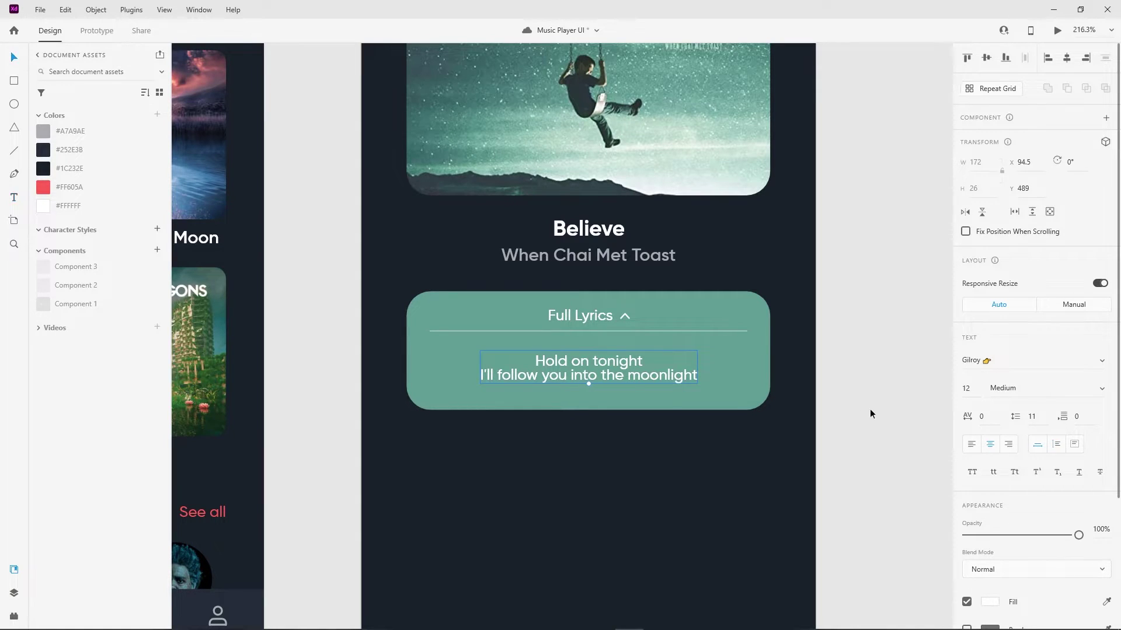
click(1040, 413)
key(Up)
key(Up)
key(Up)
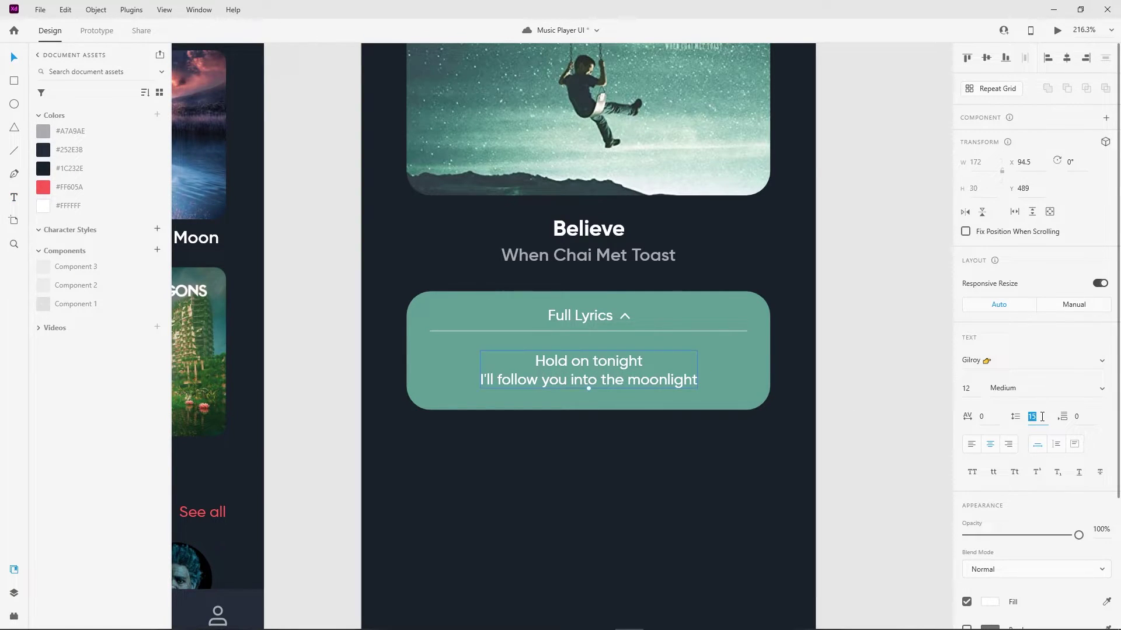
key(shift+Tab)
key(shift+Tab)
key(Down)
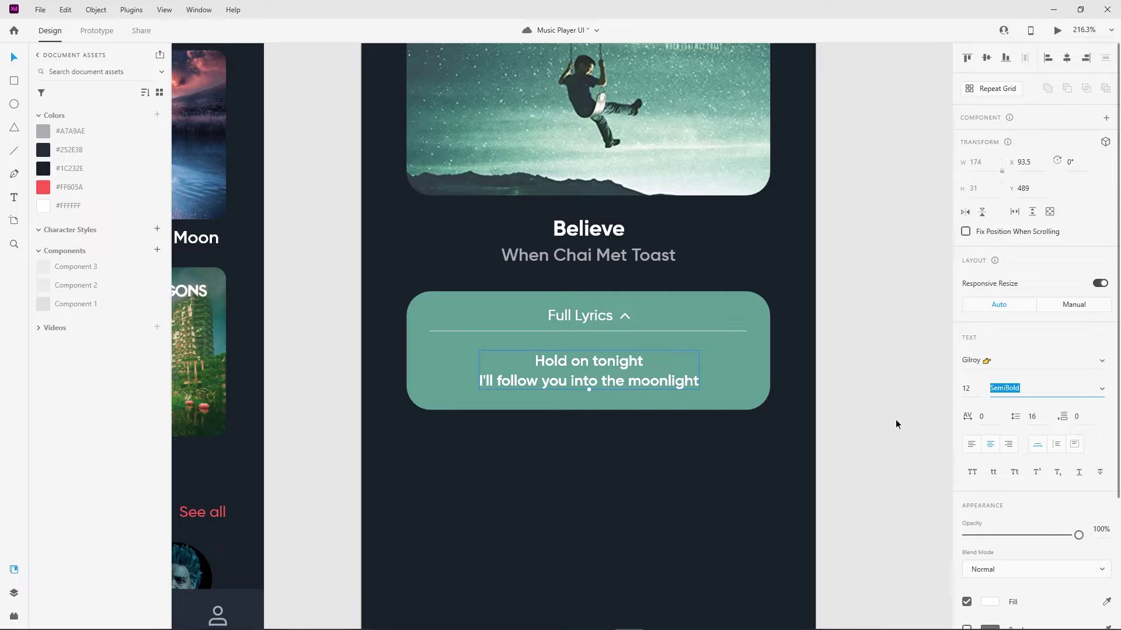
Nudge the lyrics text up slightly within the Full Lyrics card
drag(610, 369, 610, 363)
click(592, 310)
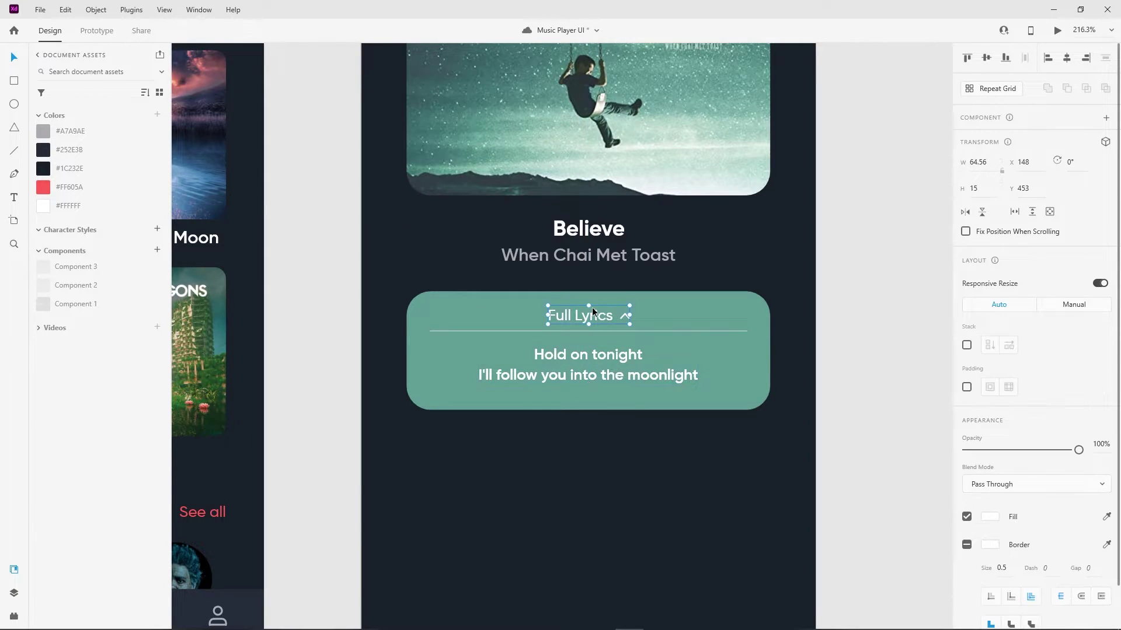
click(831, 390)
click(695, 379)
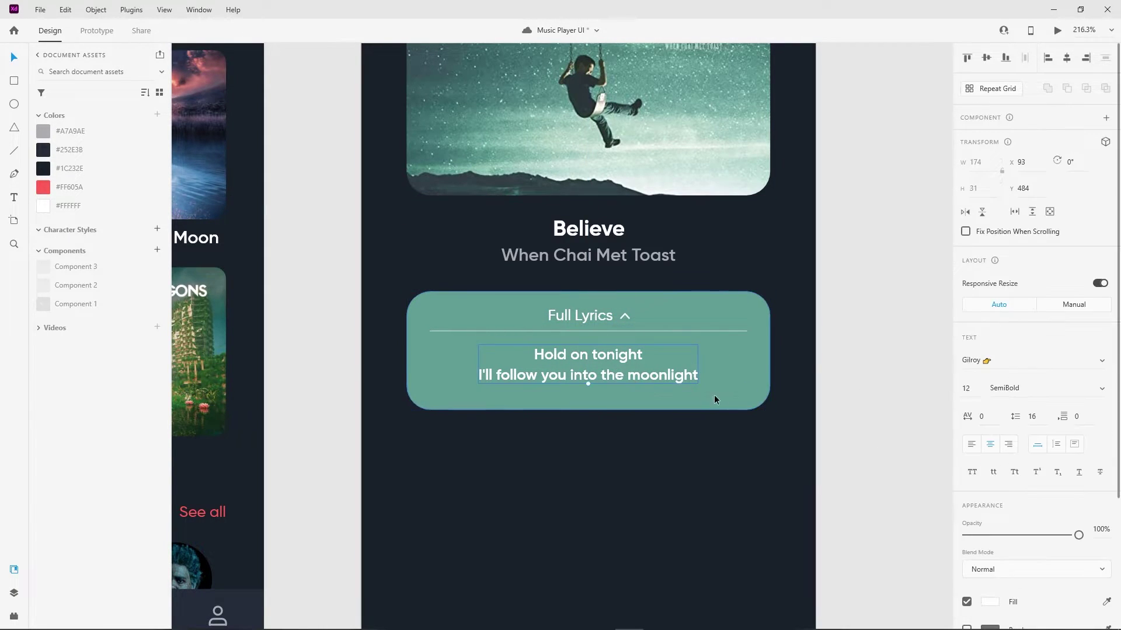
key(ctrl+0)
scroll(739, 373, up, 5)
click(722, 362)
Shorten the Full Lyrics card by dragging its bottom edge up
click(911, 322)
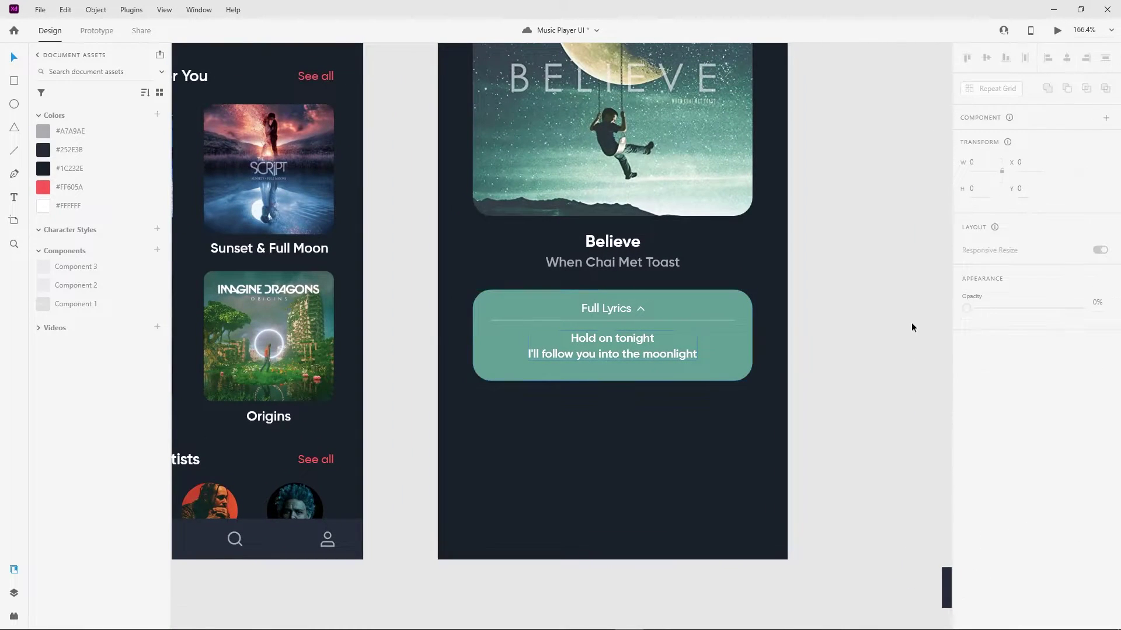
click(612, 347)
ctrl+scroll(617, 316, up, 5)
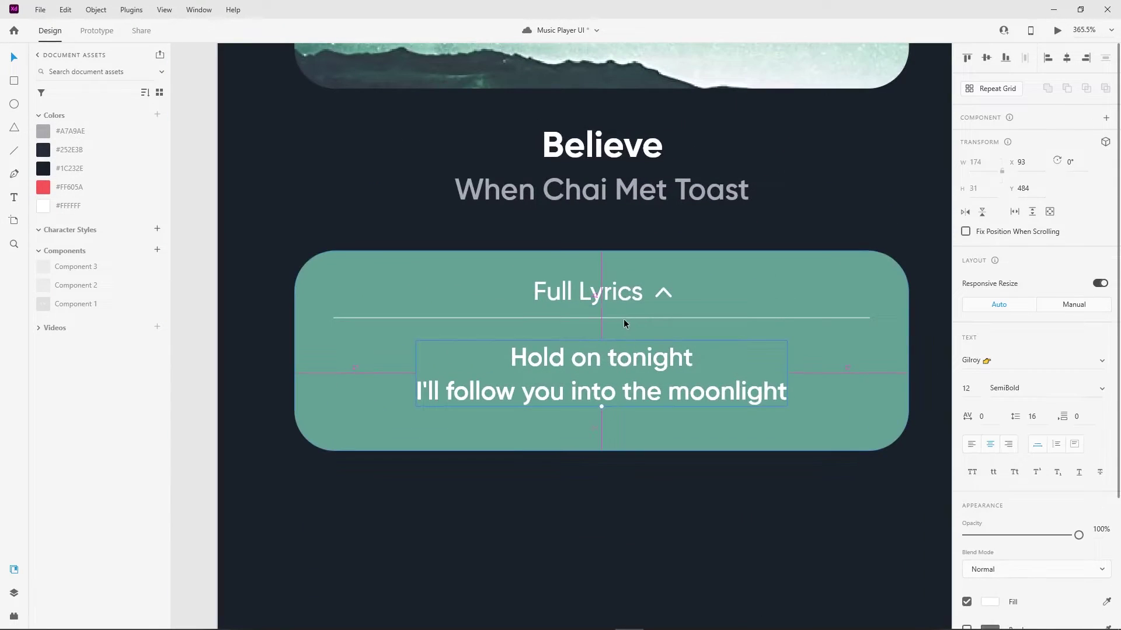
click(602, 432)
drag(602, 451, 603, 435)
Raise the card's bottom edge a little more so it fits the lyrics snugly
click(623, 388)
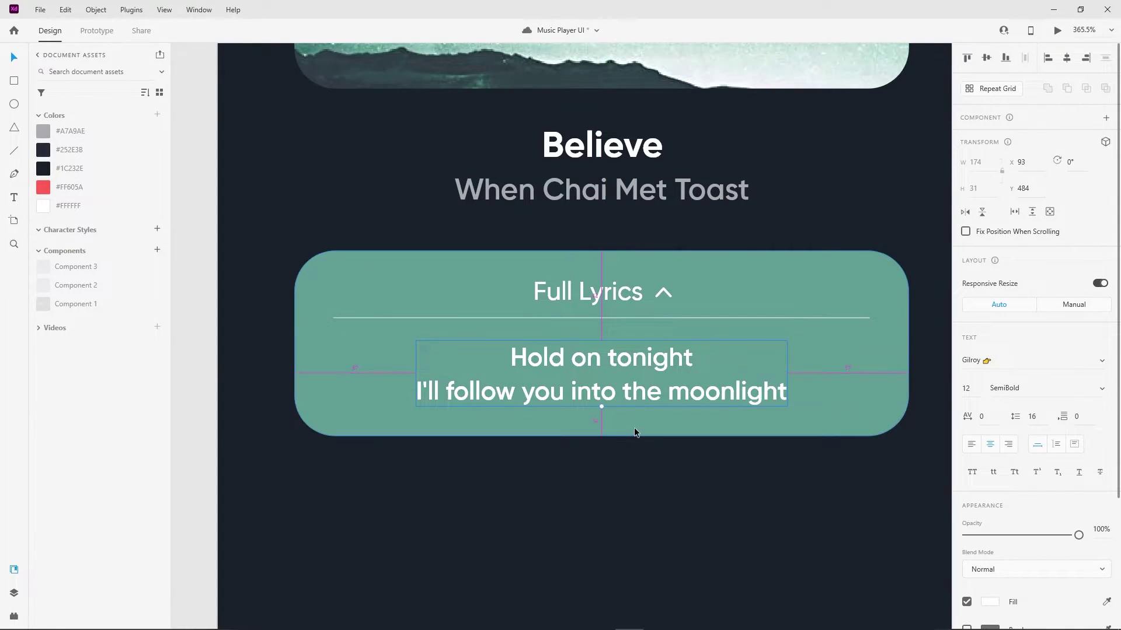
click(635, 266)
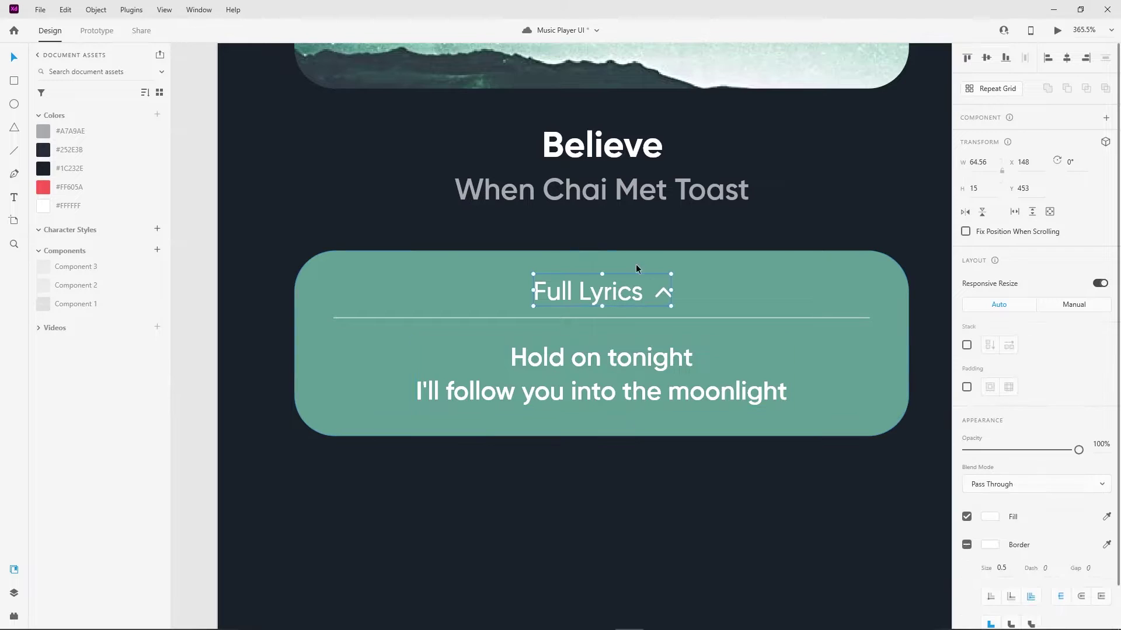
click(634, 394)
click(612, 416)
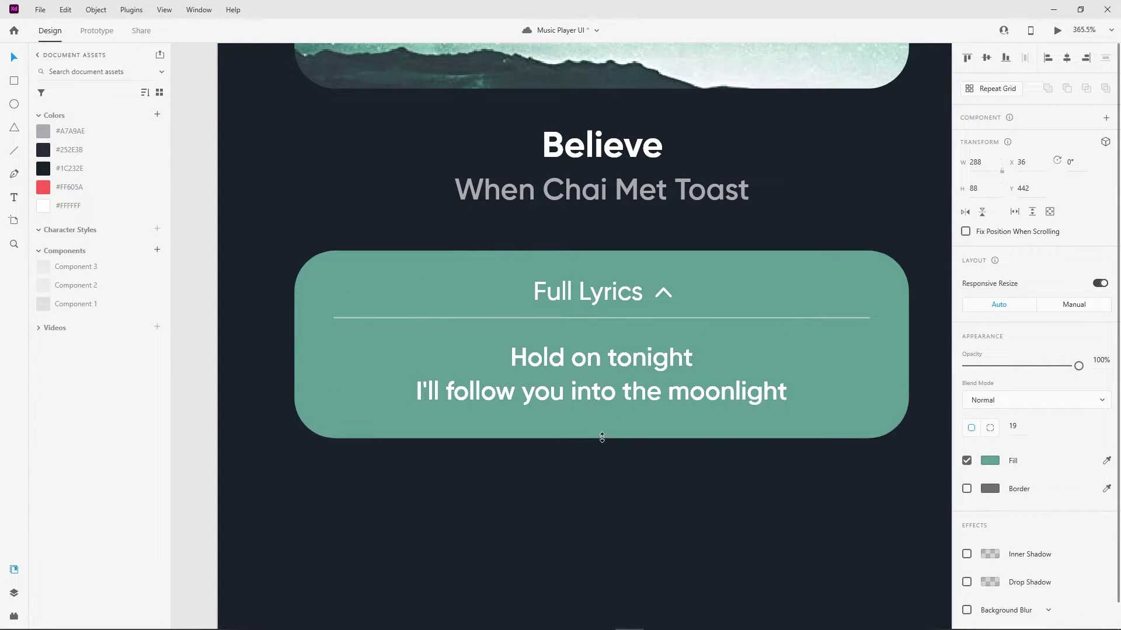
drag(600, 432, 600, 429)
click(610, 391)
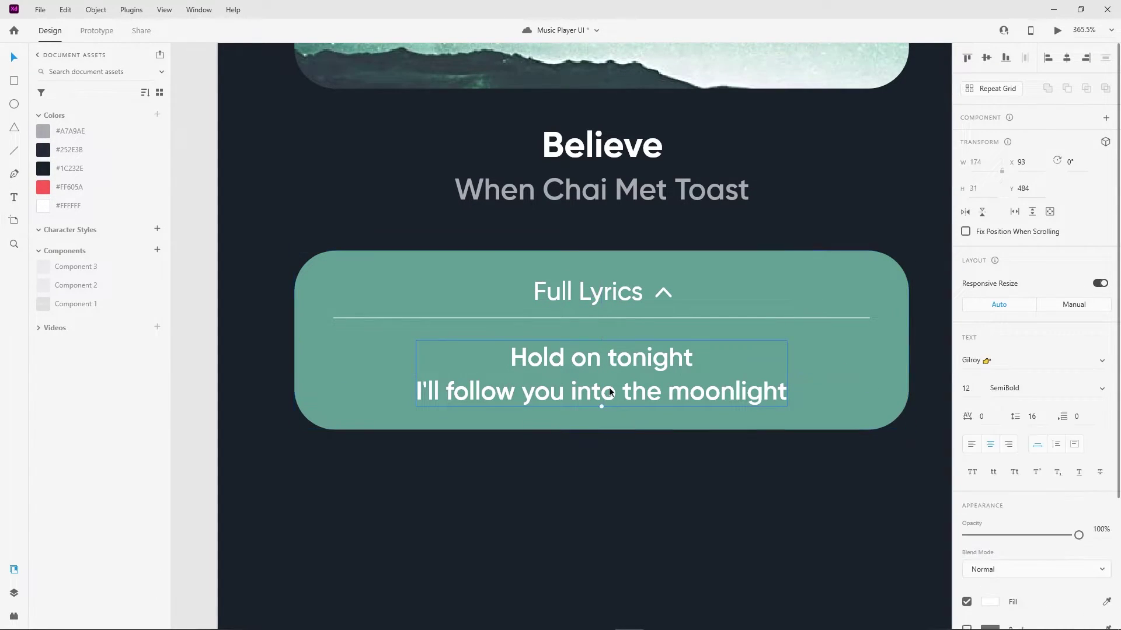
Zoom out and select the whole lyrics card to check its new size
key(ctrl+0)
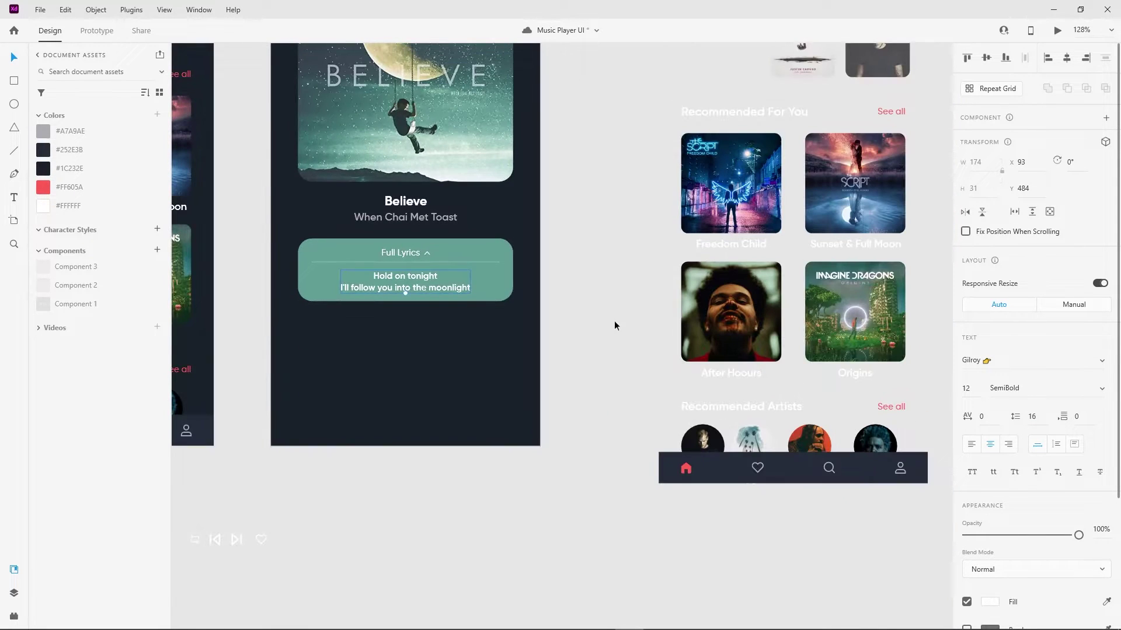
scroll(384, 295, up, 3)
click(540, 319)
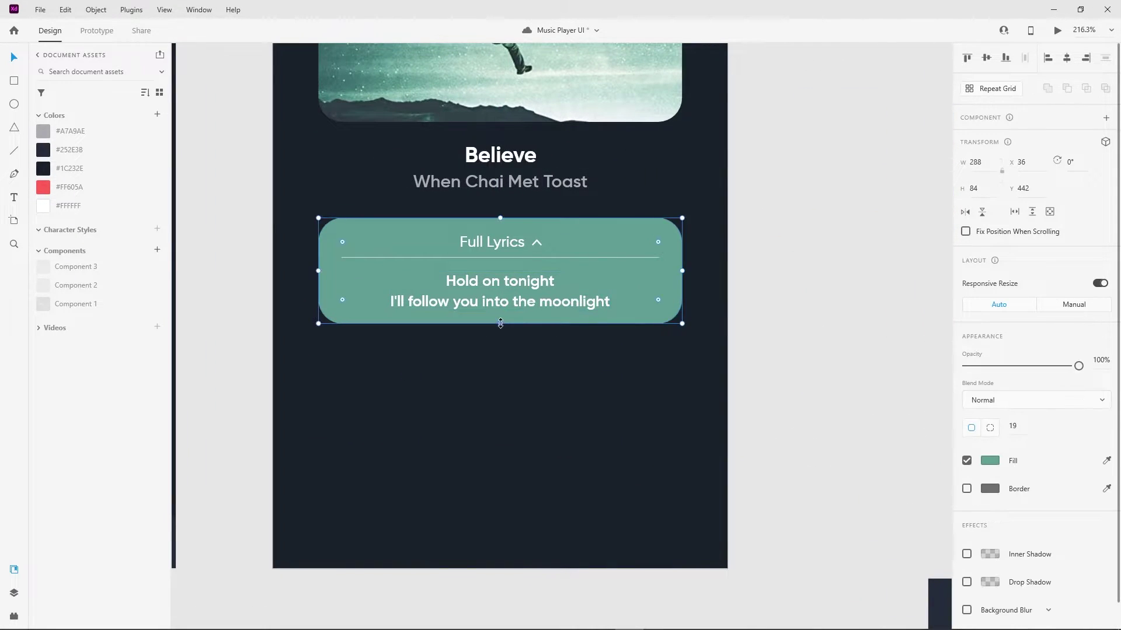
key(ctrl+0)
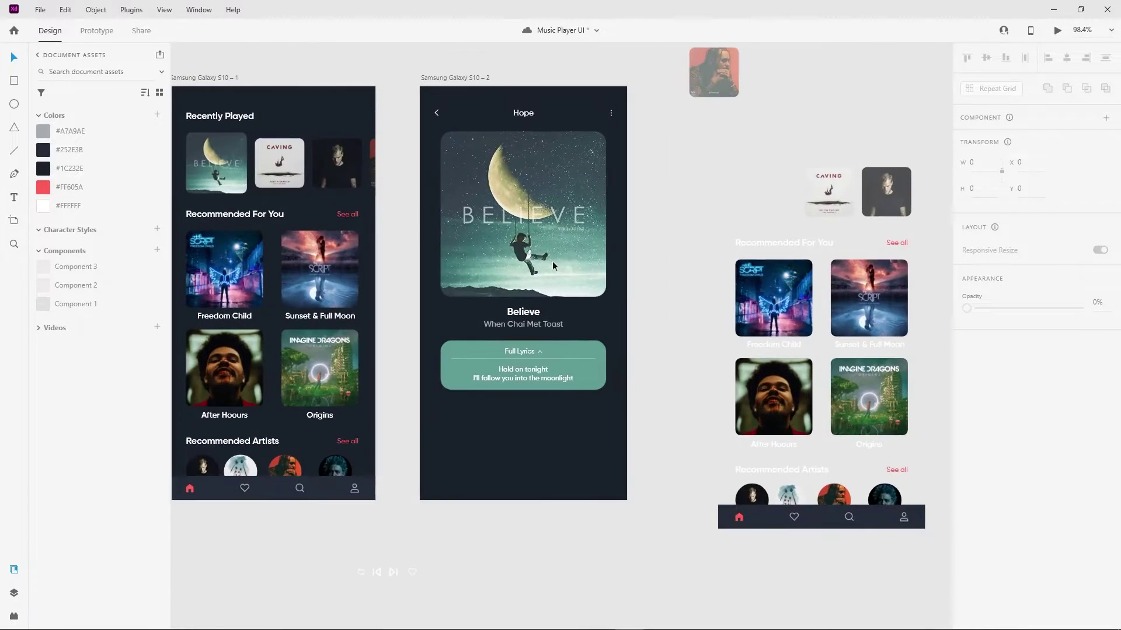
scroll(439, 65, up, 3)
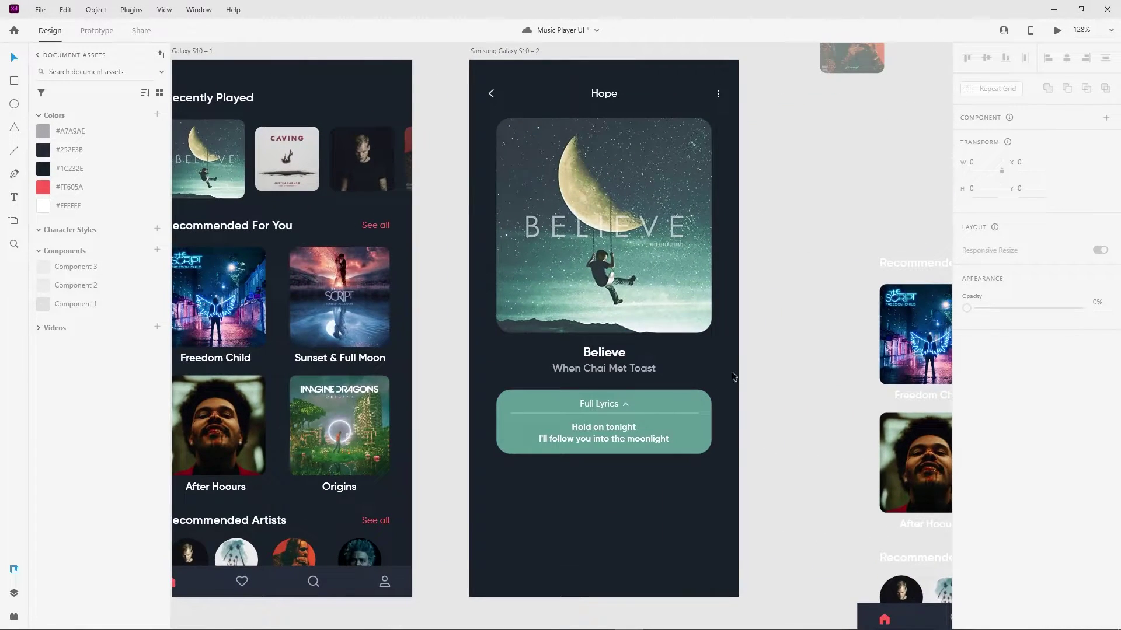
scroll(710, 399, up, 3)
Select the divider under the Full Lyrics heading inside the group and trim it shorter
double_click(612, 422)
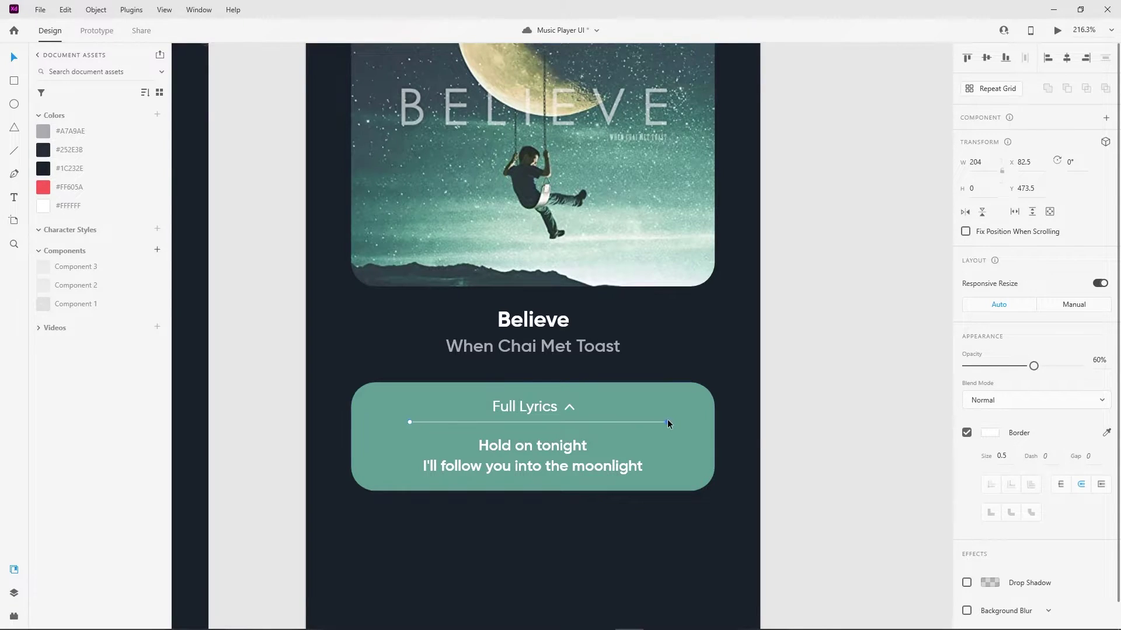
key(Escape)
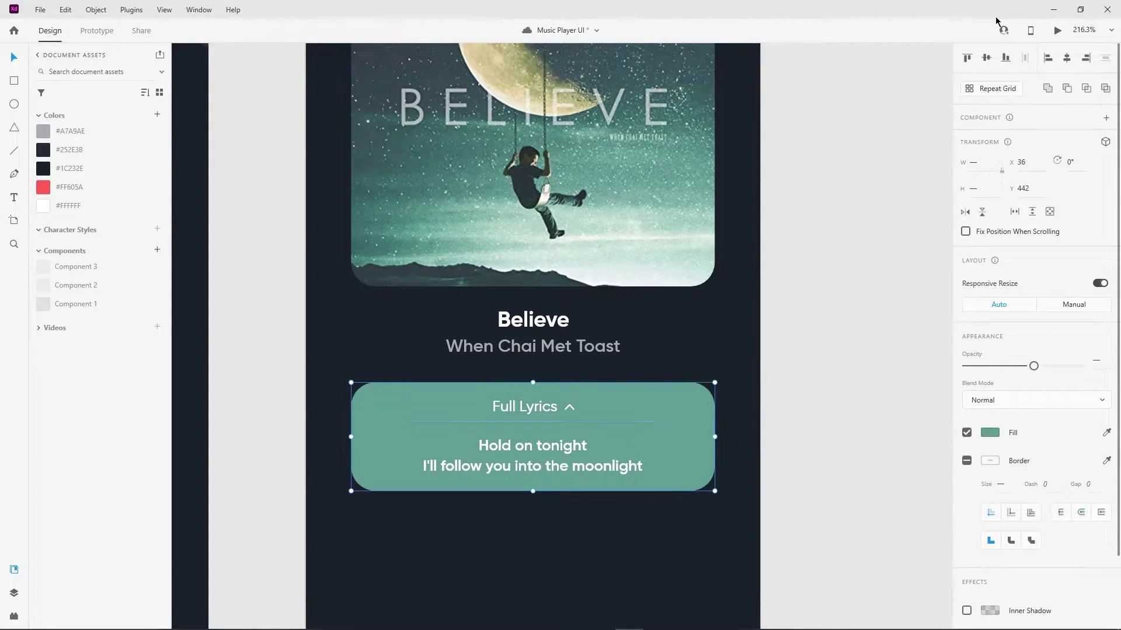
click(934, 310)
click(615, 419)
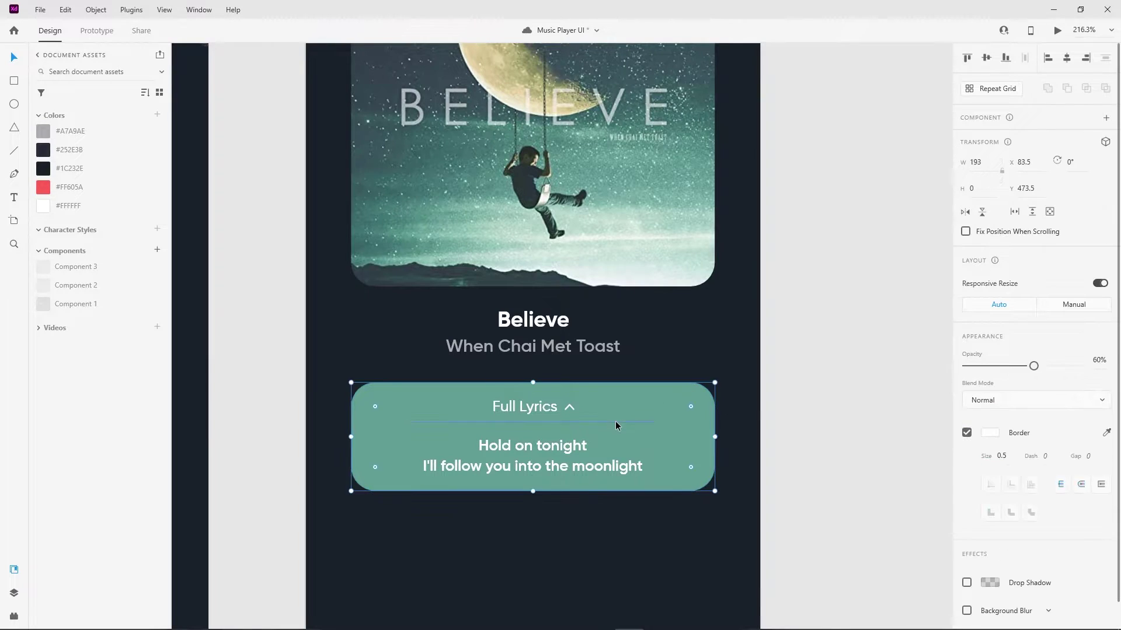
click(864, 378)
double_click(593, 445)
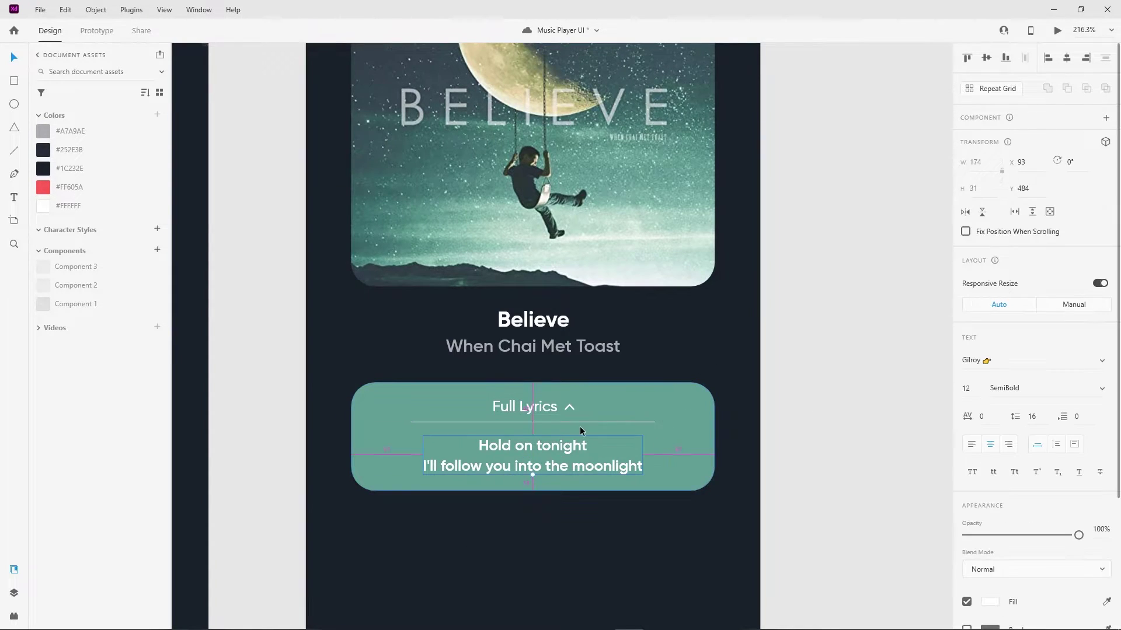
scroll(579, 426, up, 4)
scroll(582, 393, down, 10)
Group all the Full Lyrics card's elements together
click(748, 326)
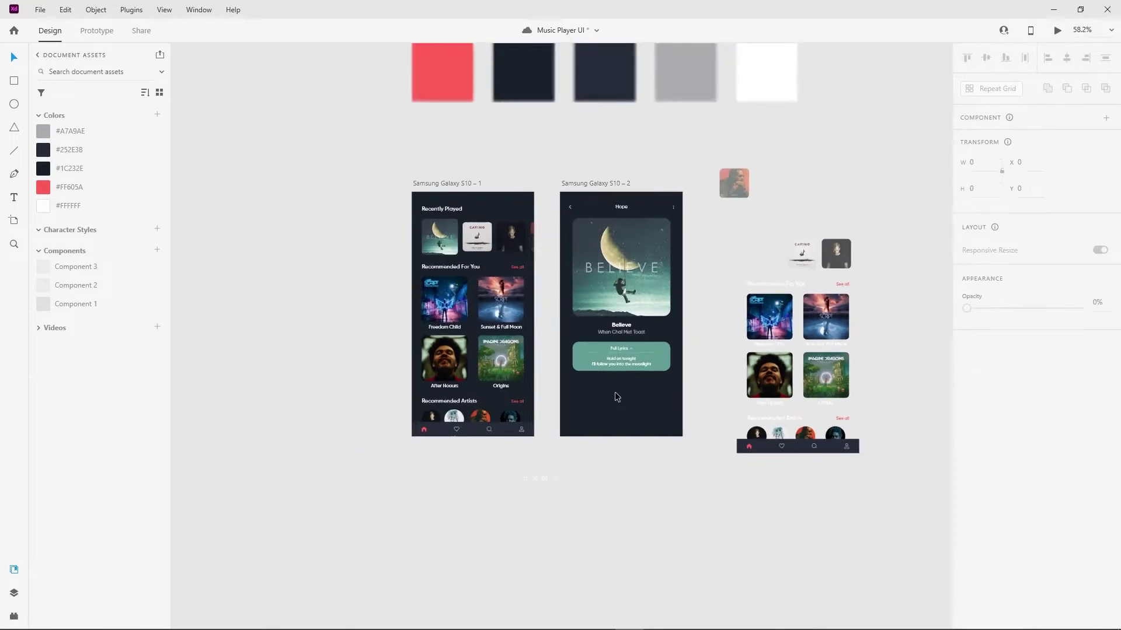
scroll(615, 391, up, 3)
scroll(567, 423, up, 2)
click(602, 452)
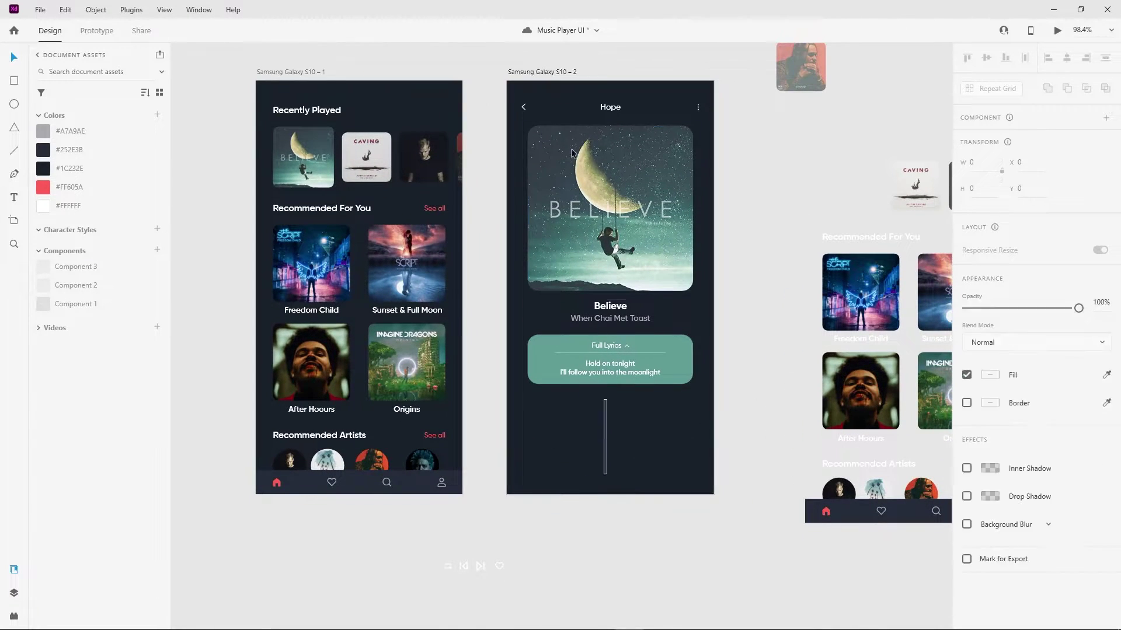
click(743, 326)
click(586, 353)
right_click(586, 342)
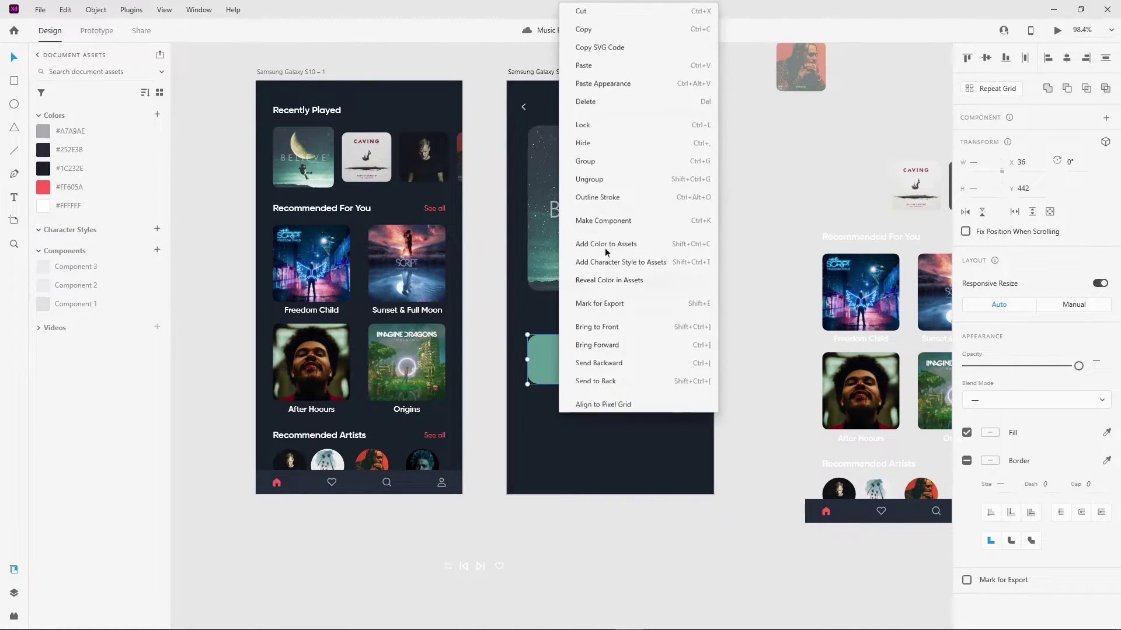
click(604, 247)
Move the grouped Full Lyrics card up a few pixels
click(640, 432)
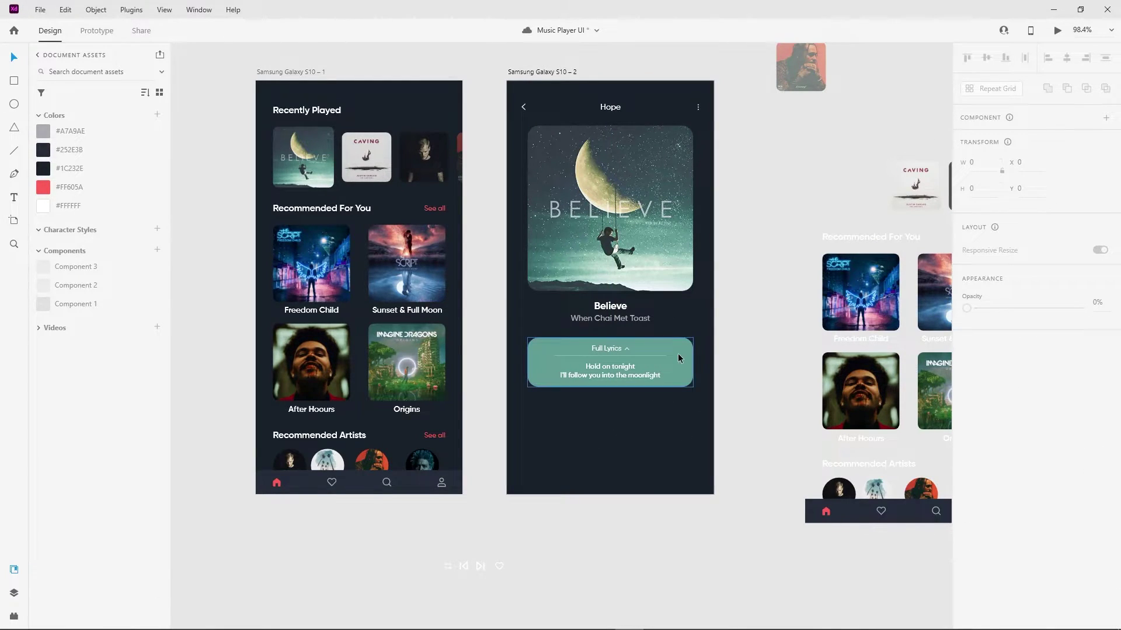
drag(654, 378, 655, 374)
click(654, 483)
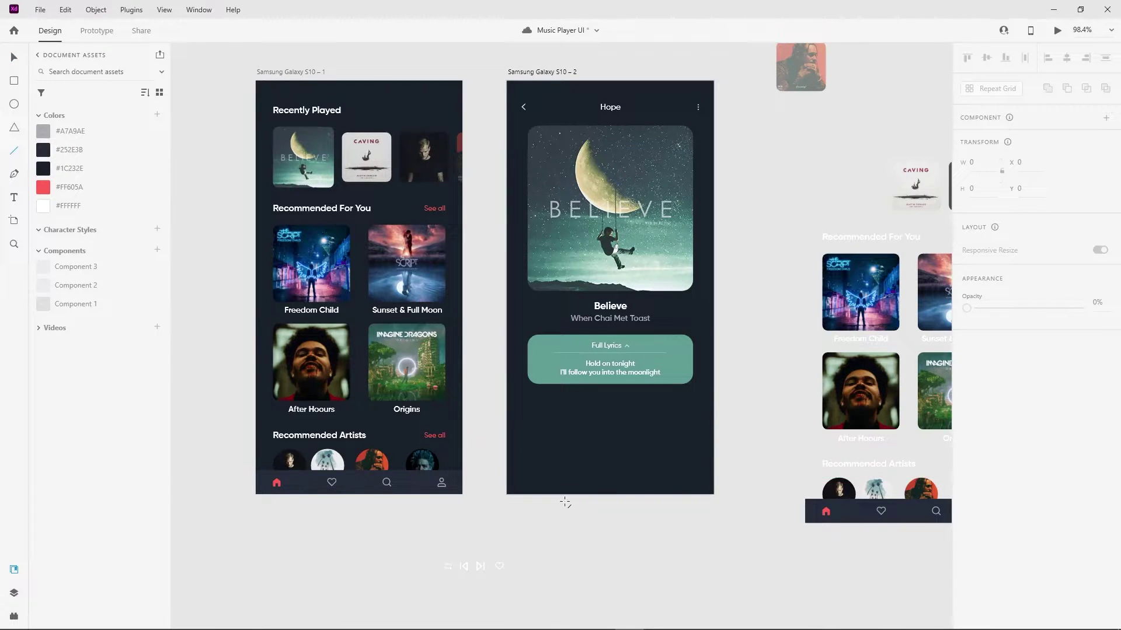
Draw a horizontal progress line below the Full Lyrics card
scroll(565, 503, up, 2)
scroll(398, 415, up, 2)
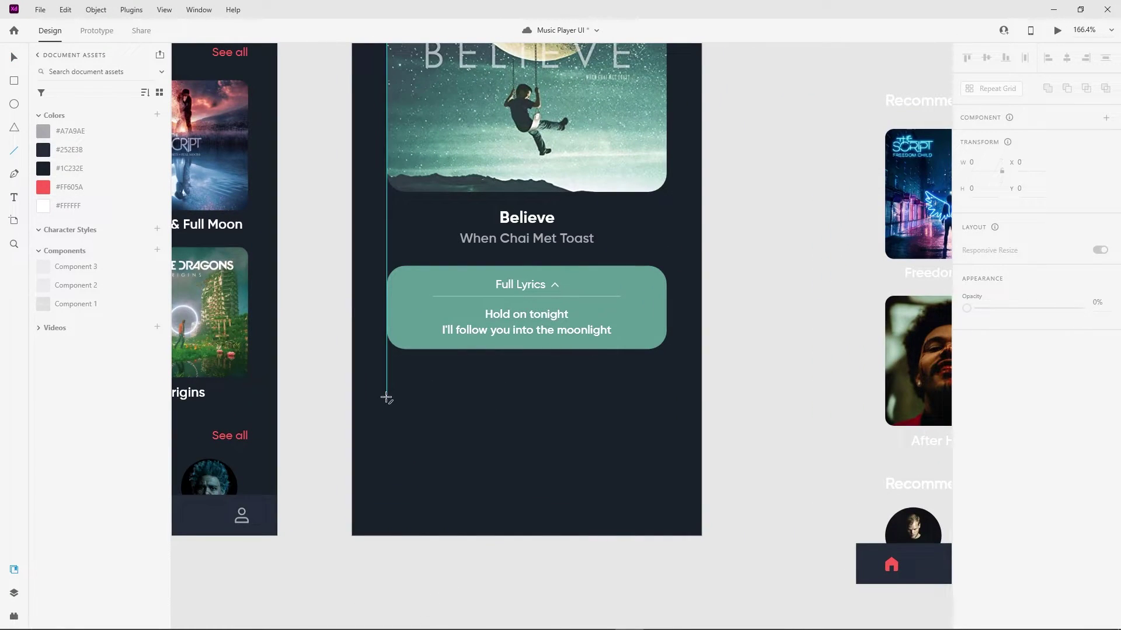
drag(386, 392, 667, 389)
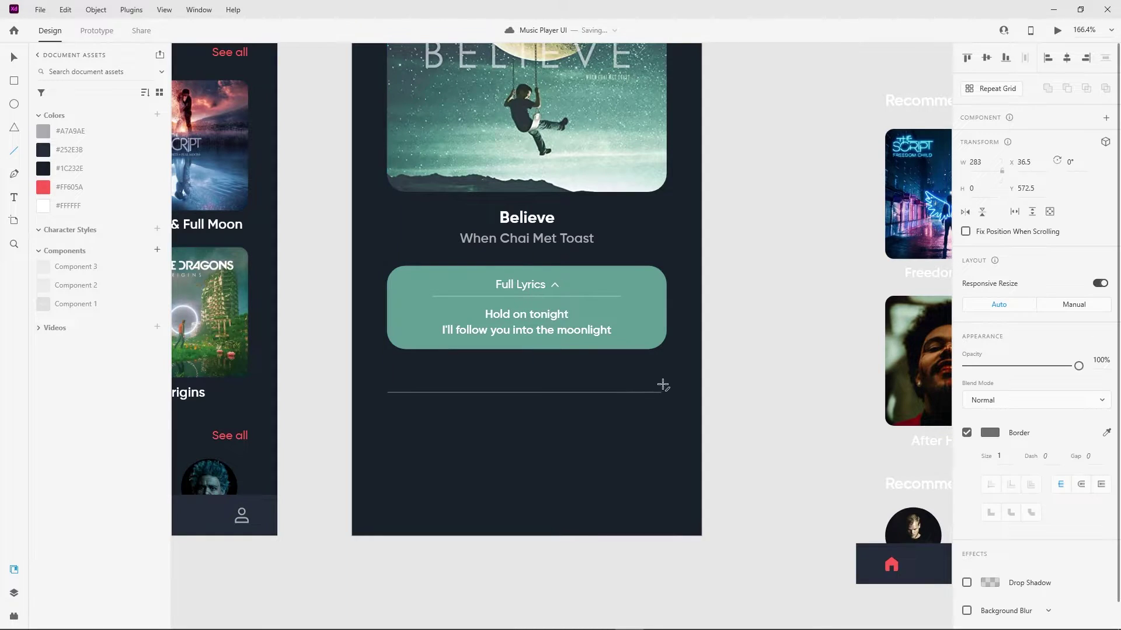
scroll(619, 429, up, 1)
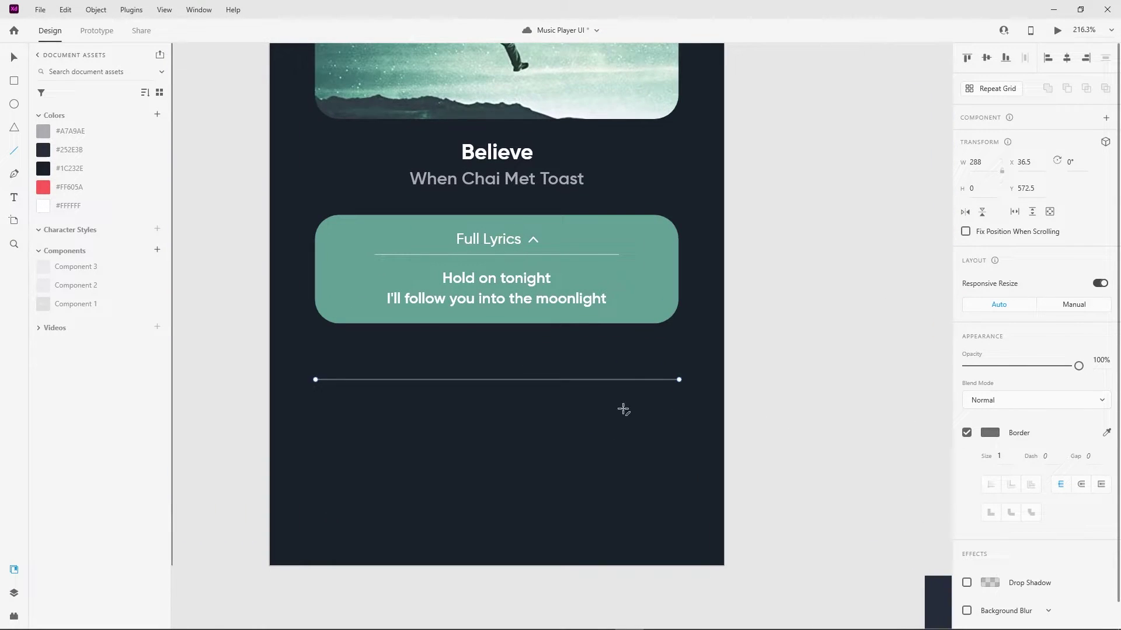
scroll(500, 368, up, 1)
scroll(564, 380, down, 4)
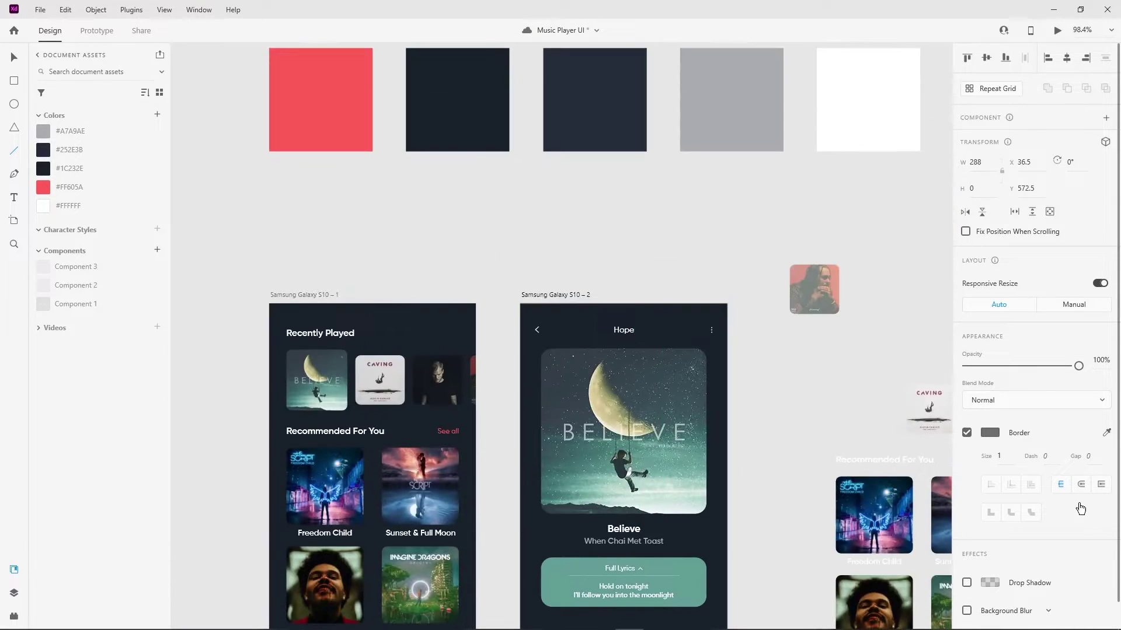
Set the progress line's border size to 1.5
click(990, 432)
scroll(705, 55, down, 1)
scroll(420, 370, up, 3)
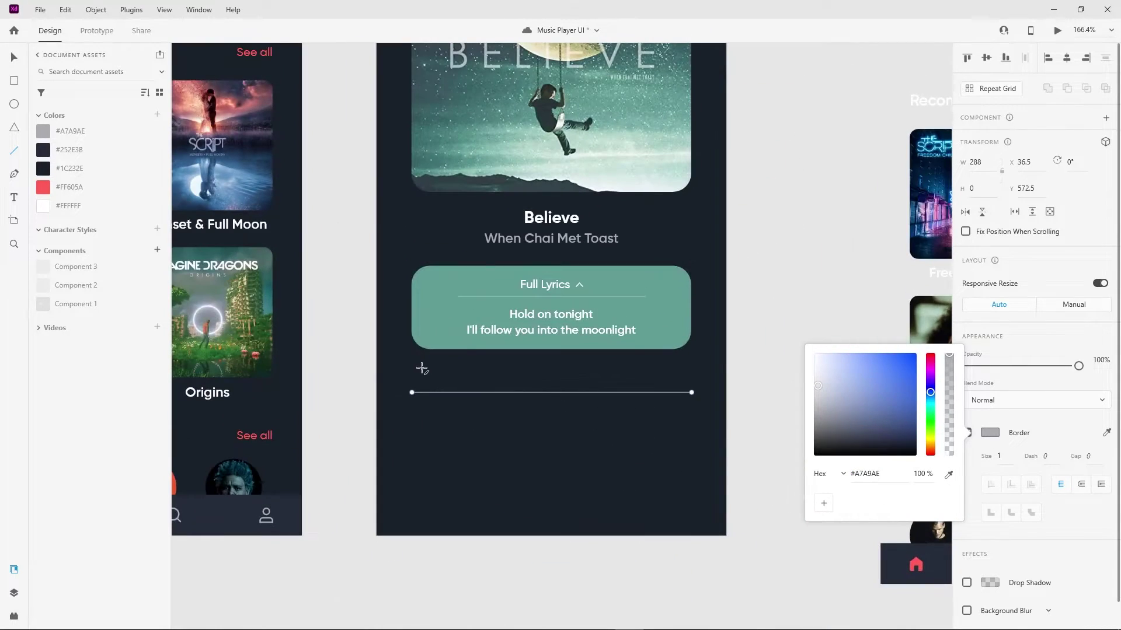
scroll(395, 380, up, 1)
scroll(420, 370, down, 1)
scroll(420, 370, down, 1)
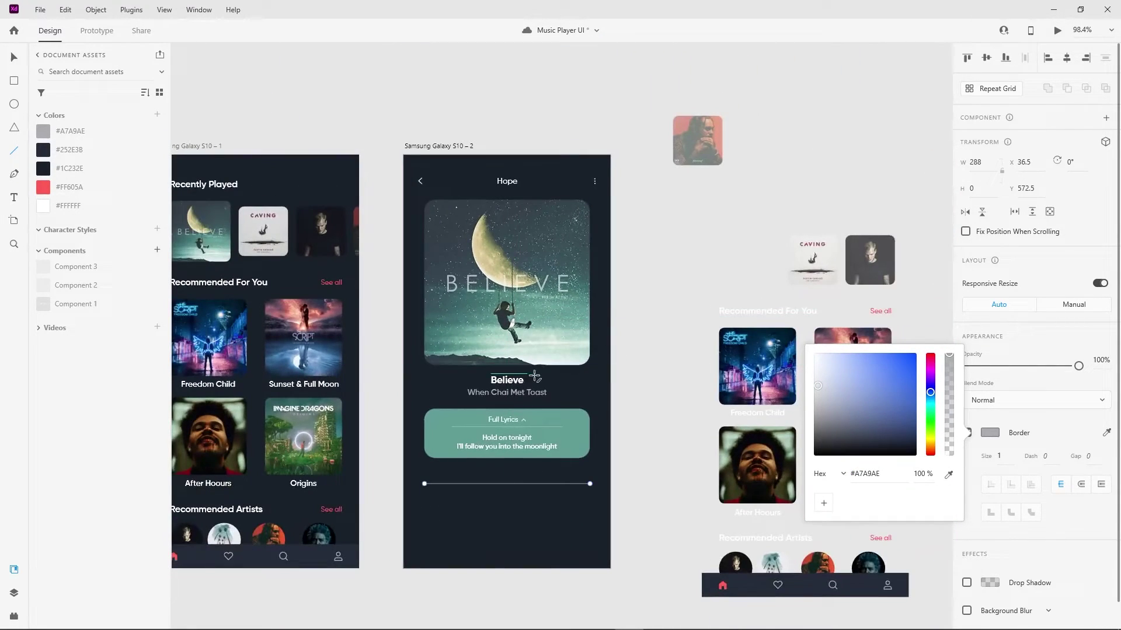
scroll(525, 374, down, 1)
scroll(584, 379, up, 2)
click(965, 462)
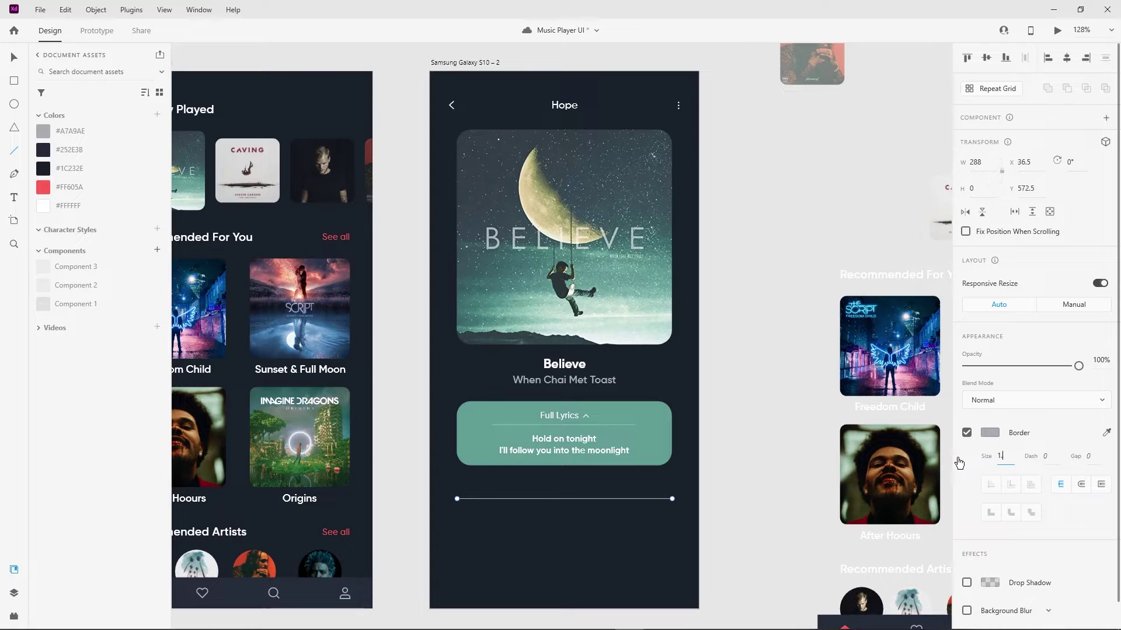
text(.5)
key(Return)
Darken the line's border colour to grey #787A80
scroll(578, 539, up, 3)
scroll(549, 467, down, 5)
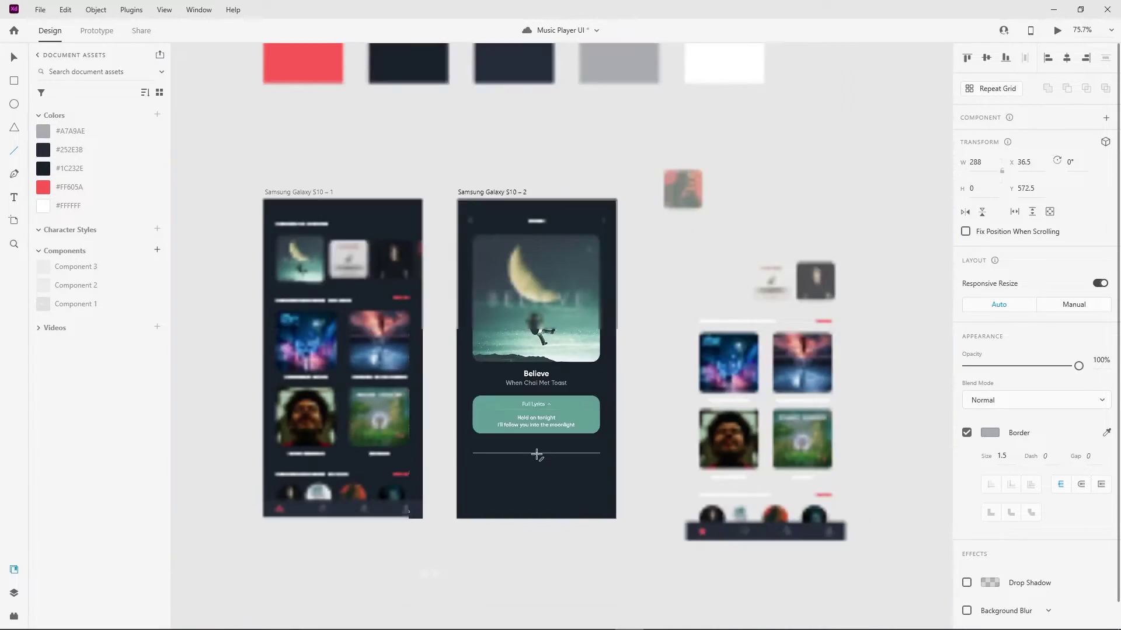
scroll(535, 453, up, 2)
scroll(474, 501, up, 2)
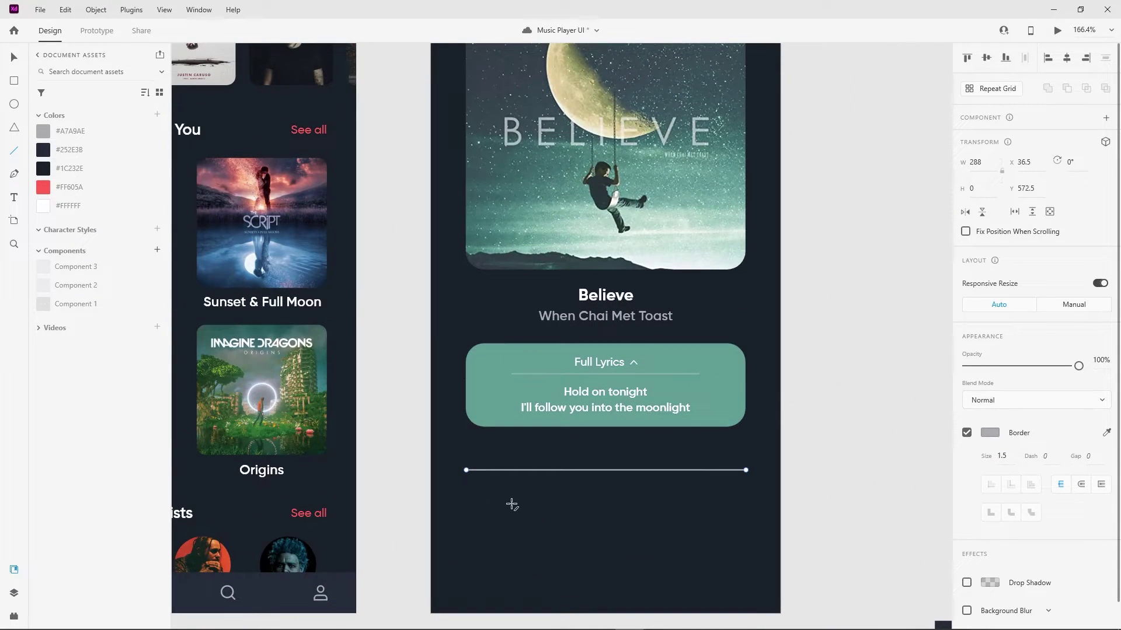
click(989, 433)
mouse_move(820, 385)
mouse_down()
mouse_move(821, 409)
mouse_move(817, 388)
mouse_up()
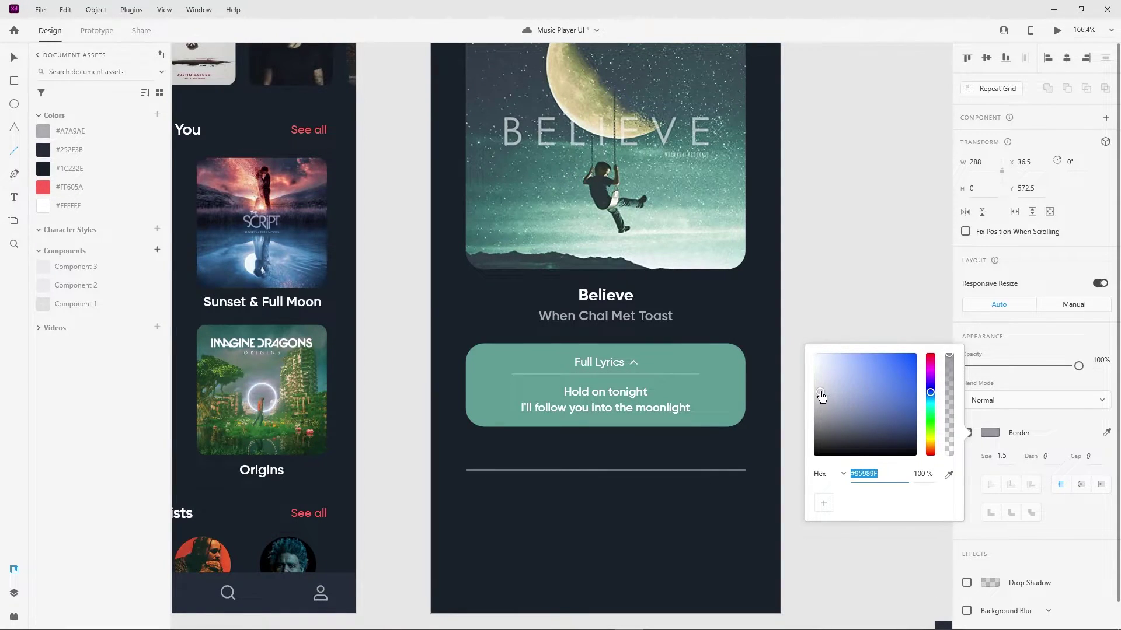
Duplicate the progress line and snap the copy exactly onto the grey track
click(588, 469)
drag(588, 470, 543, 414)
scroll(543, 413, up, 4)
scroll(560, 350, down, 4)
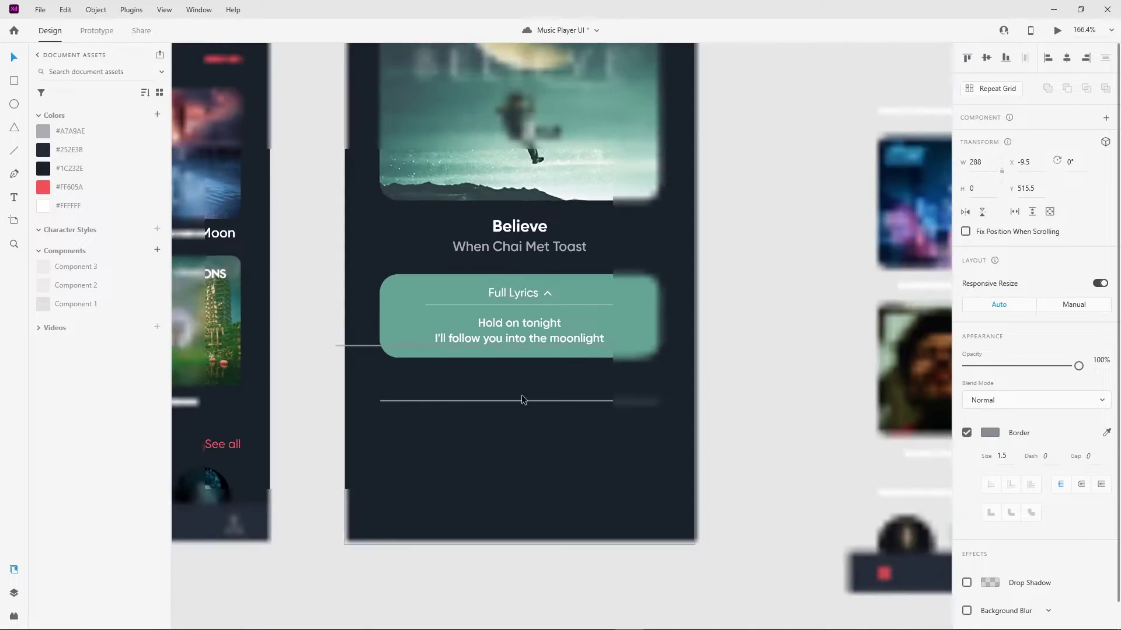
scroll(598, 334, up, 4)
drag(622, 320, 719, 442)
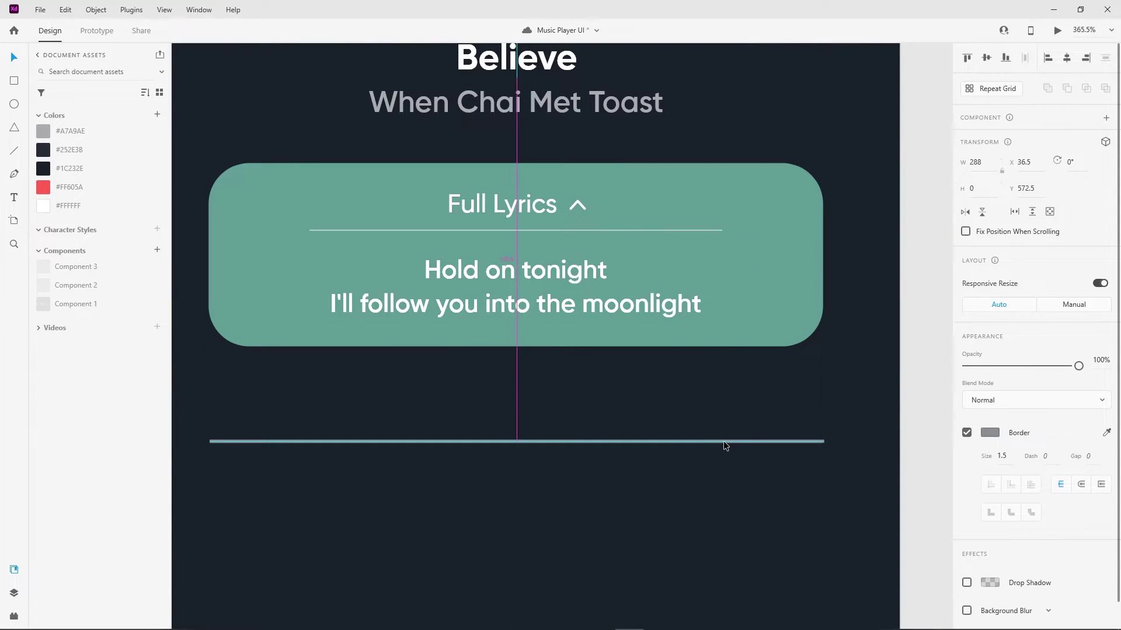
Set the copied line's border colour to white #FFFFFF
click(989, 433)
text(FFFFFF)
key(Return)
click(460, 453)
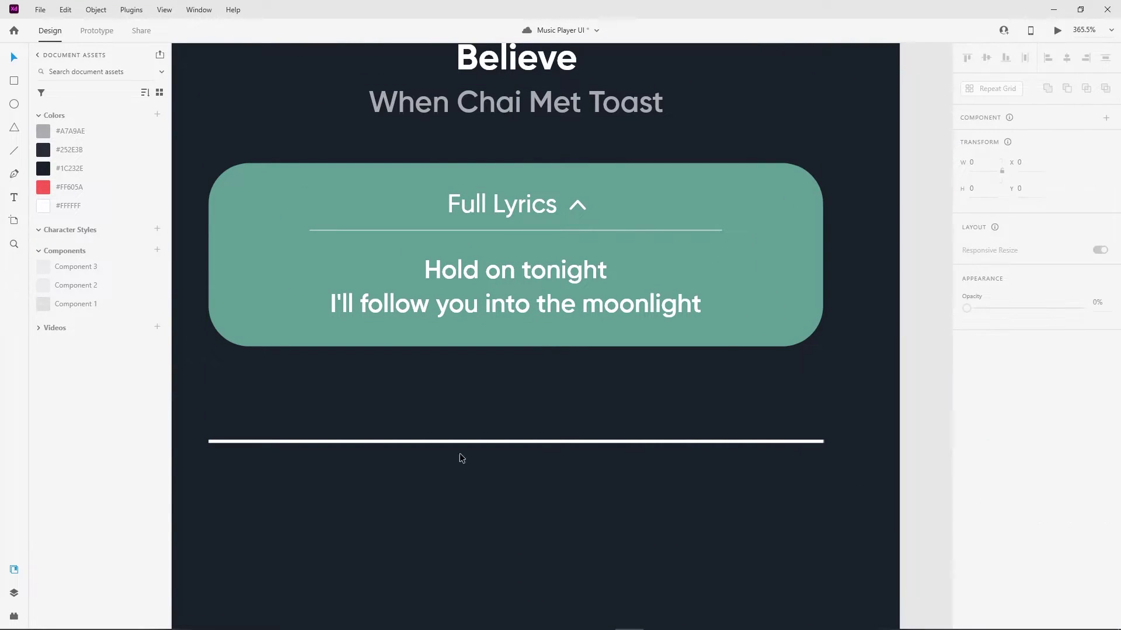
scroll(626, 466, down, 2)
Shrink the white line from its right end to a tiny stub at the track's start
click(765, 447)
drag(779, 447, 320, 455)
scroll(305, 483, up, 5)
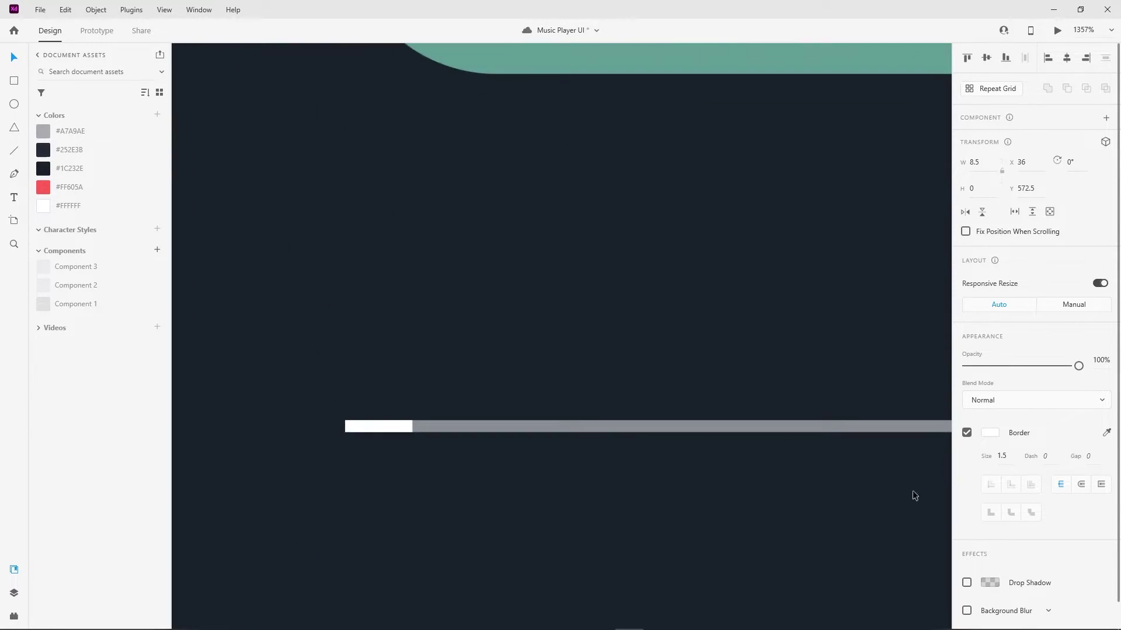
click(383, 428)
drag(412, 426, 363, 432)
scroll(320, 415, down, 3)
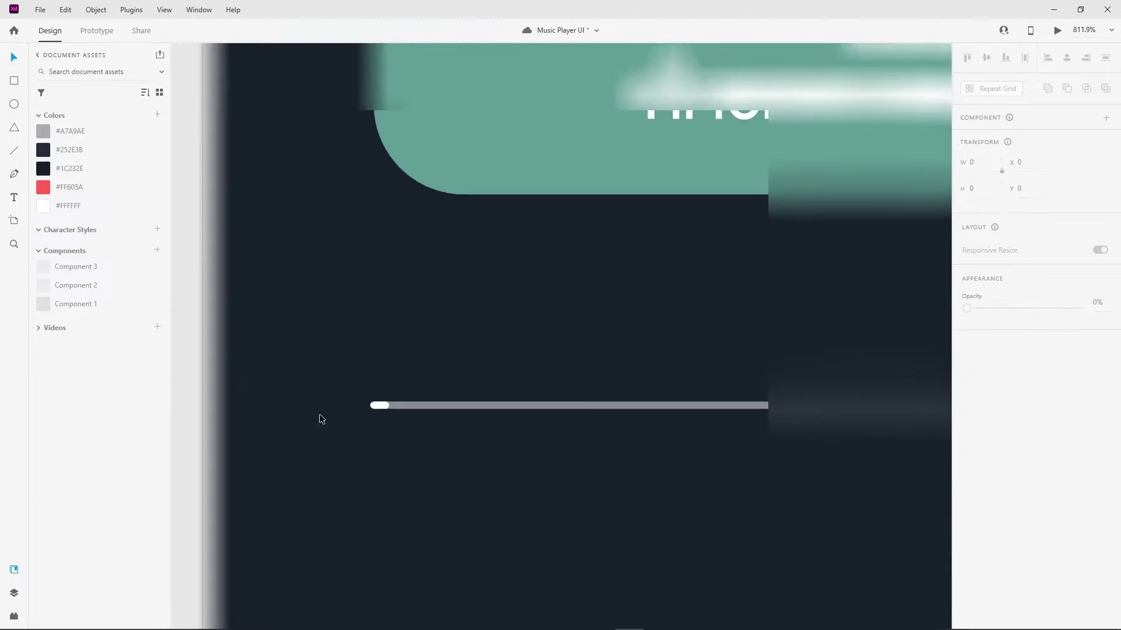
scroll(320, 414, down, 3)
scroll(339, 441, up, 4)
click(344, 437)
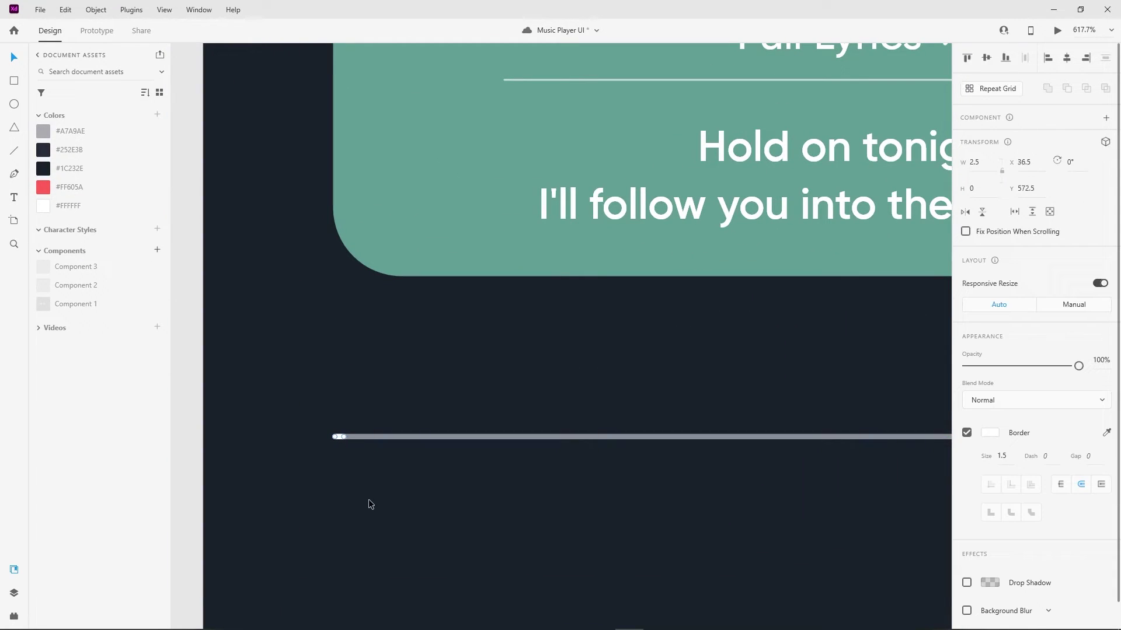
click(365, 499)
click(14, 104)
scroll(325, 480, up, 2)
scroll(350, 327, up, 2)
Draw a 7×7 borderless white circle at the progress bar's left end
mouse_move(388, 325)
mouse_down()
mouse_move(397, 337)
mouse_move(375, 440)
mouse_up()
click(966, 461)
ctrl+scroll(370, 416, down, 4)
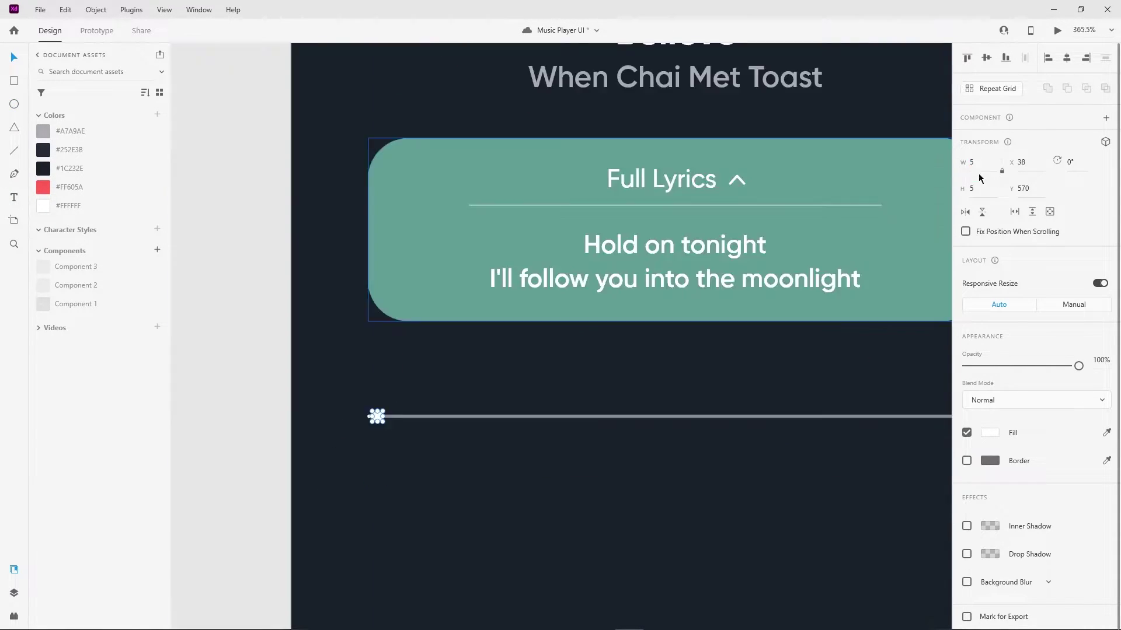
text(7)
key(Return)
ctrl+scroll(386, 417, up, 2)
ctrl+scroll(382, 409, up, 2)
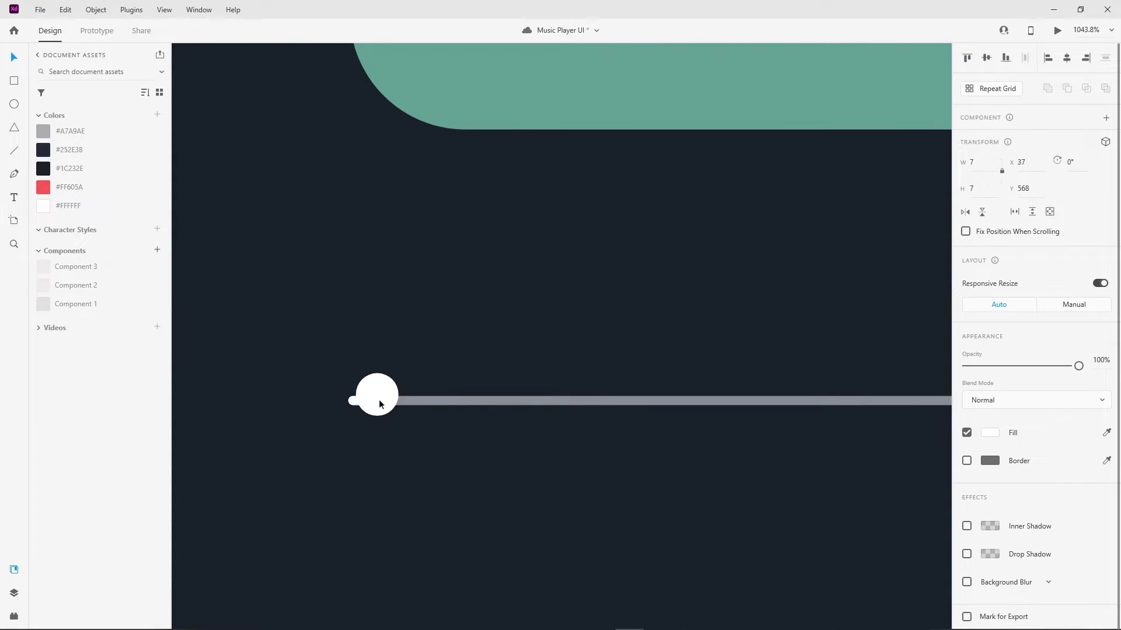
Give the knob a white drop shadow with Y offset 0 and lowered opacity
click(537, 290)
ctrl+scroll(374, 318, down, 5)
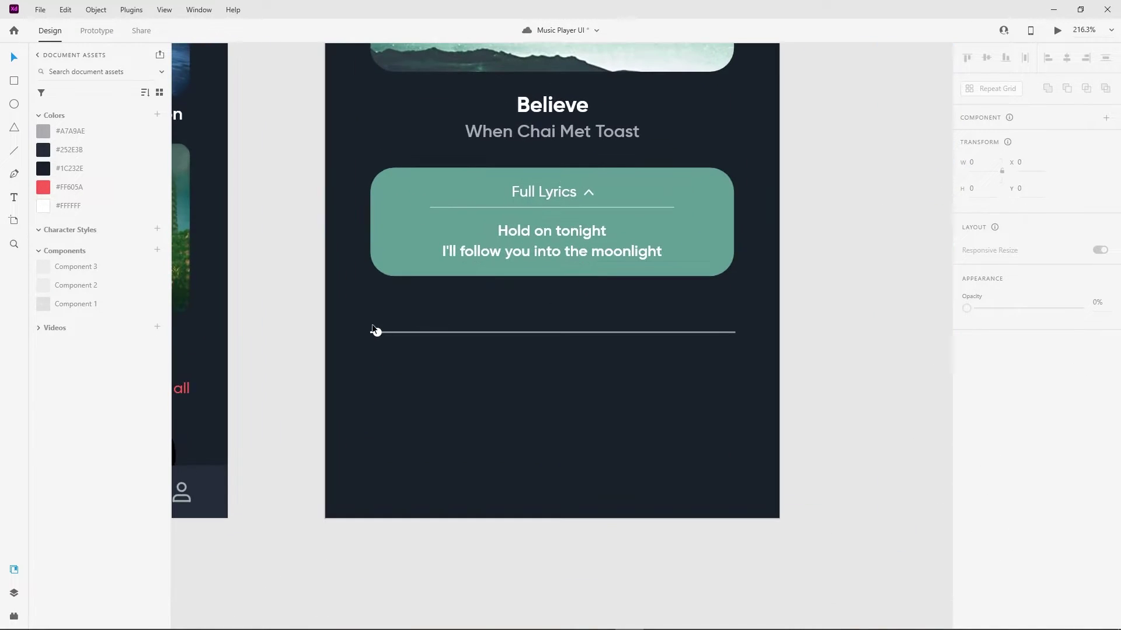
click(376, 331)
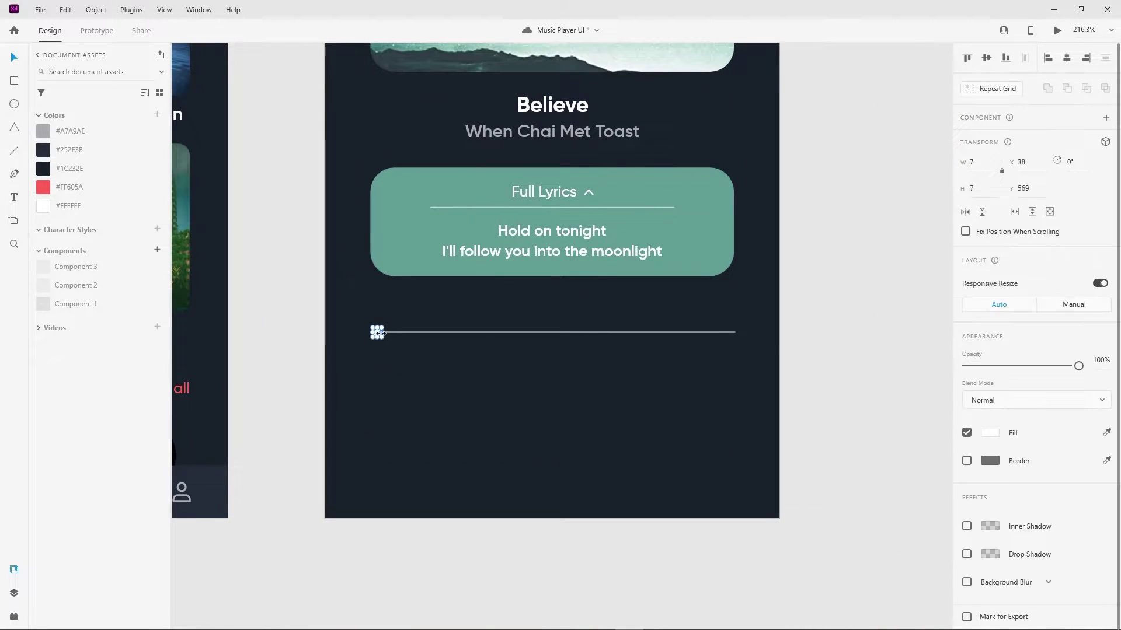
click(966, 553)
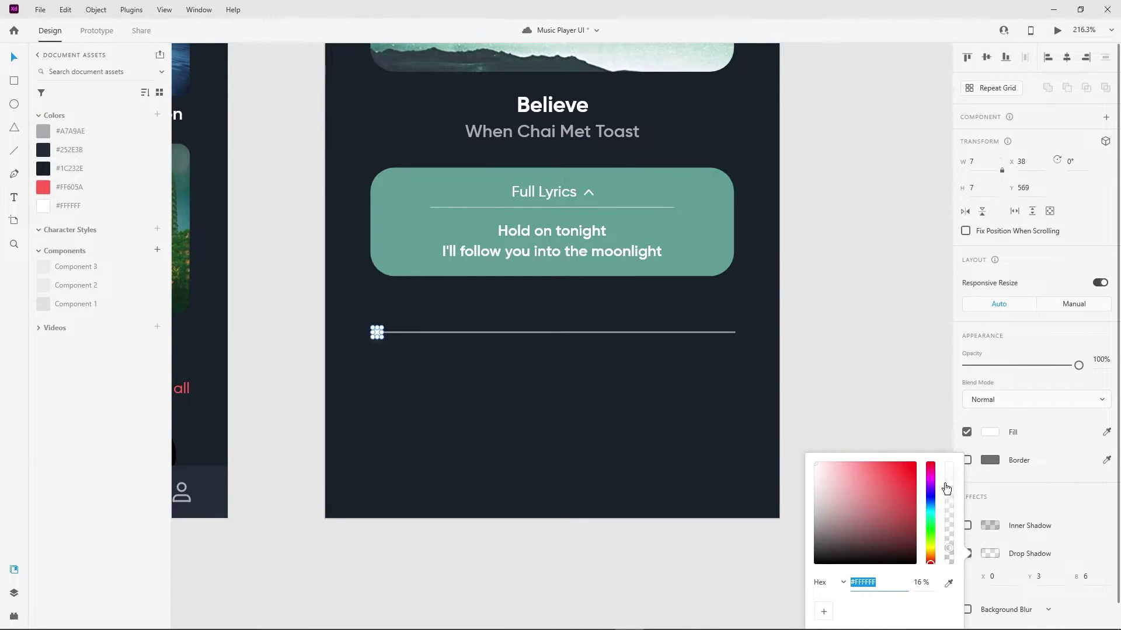
key(Escape)
ctrl+scroll(409, 373, up, 5)
click(1039, 577)
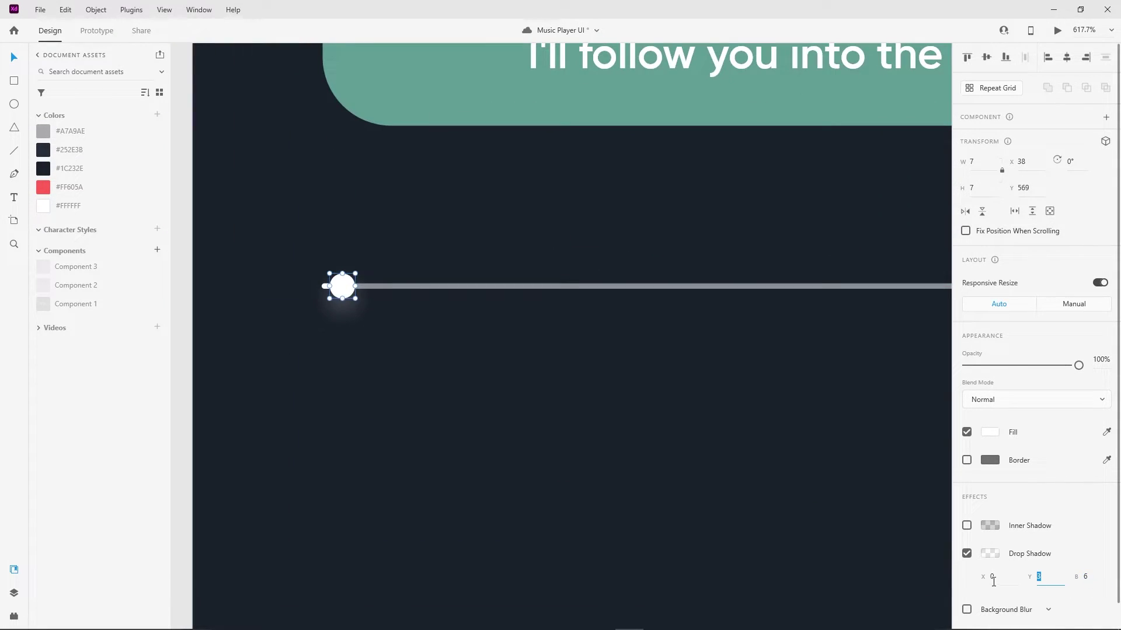
text(0)
click(1087, 576)
text(3)
click(990, 559)
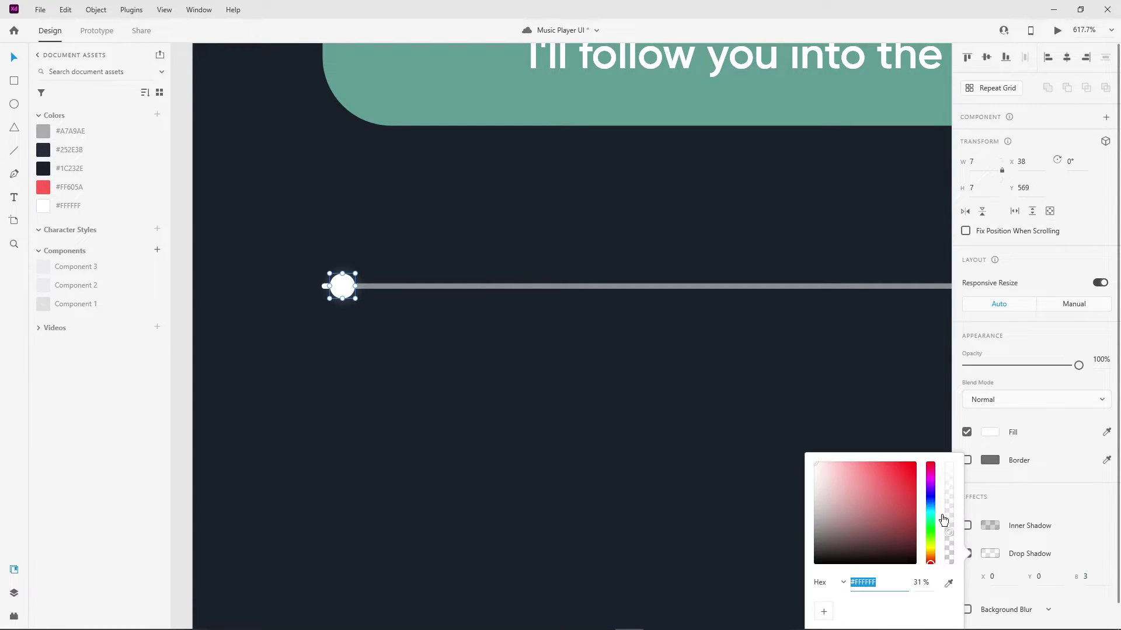
drag(955, 551, 948, 536)
scroll(588, 476, down, 5)
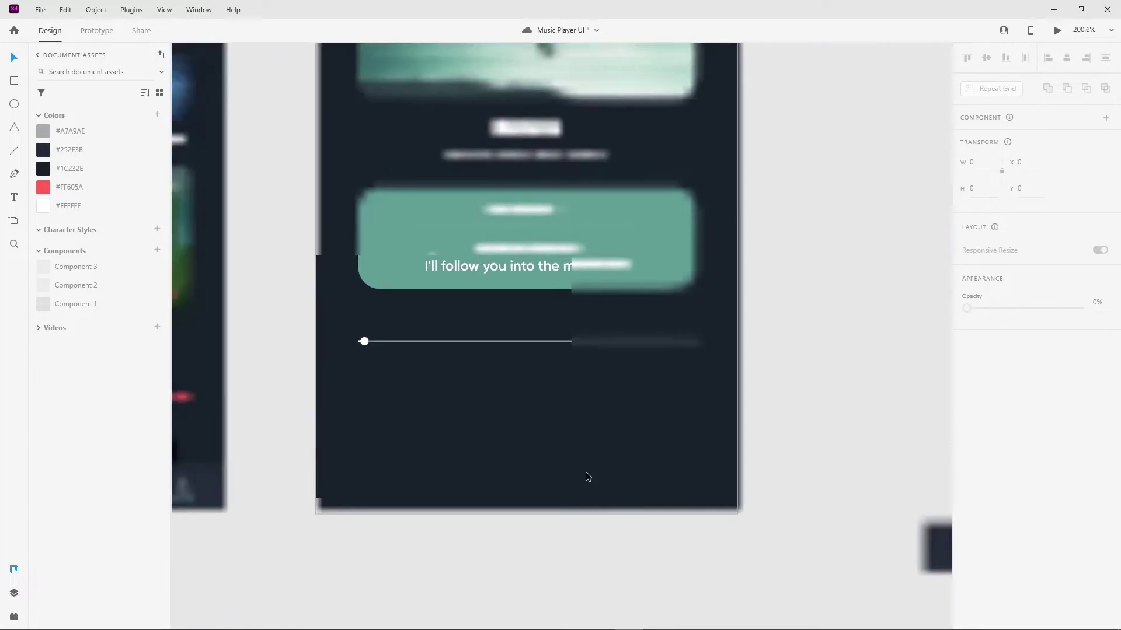
Add a small 00:01 time label just below the progress bar's start
scroll(679, 451, up, 5)
key(t)
drag(422, 413, 537, 459)
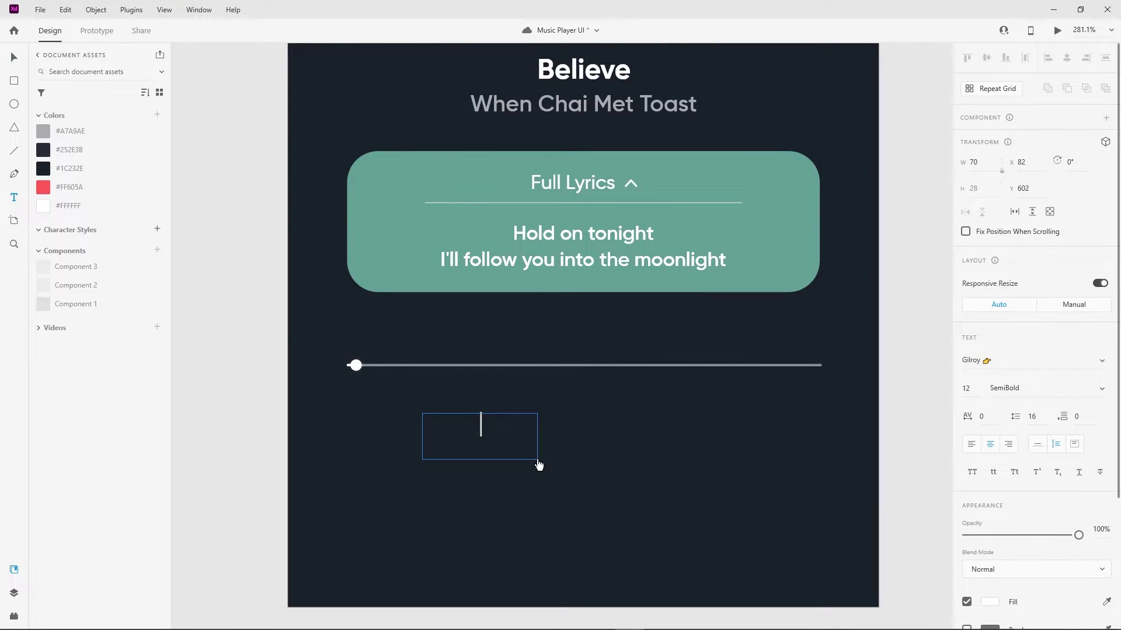
text(00:01)
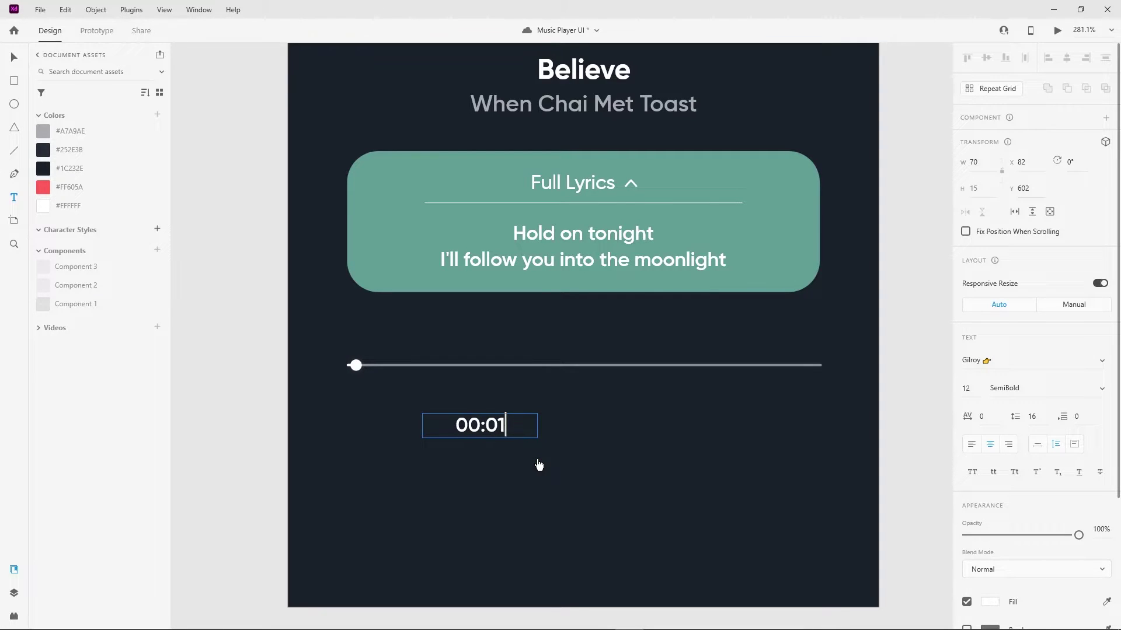
key(Escape)
click(966, 388)
key(Down)
key(Down)
key(Down)
key(Down)
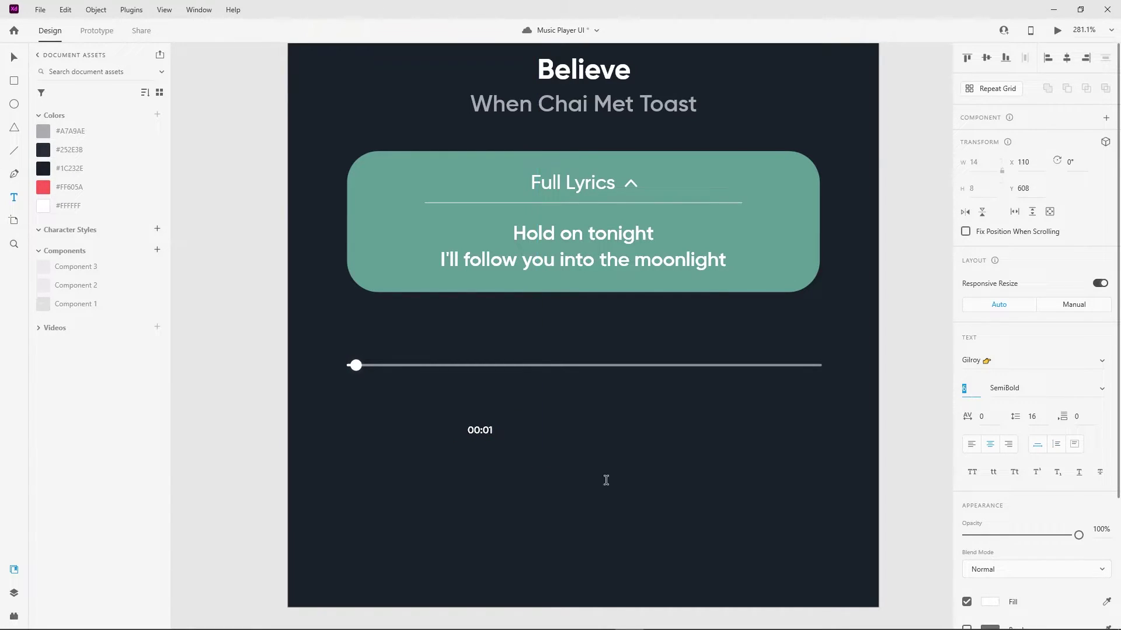
click(571, 445)
key(Escape)
drag(471, 435, 355, 382)
key(Down)
Copy the 00:01 label to the bar's right end and align the two labels
scroll(360, 384, up, 5)
click(400, 328)
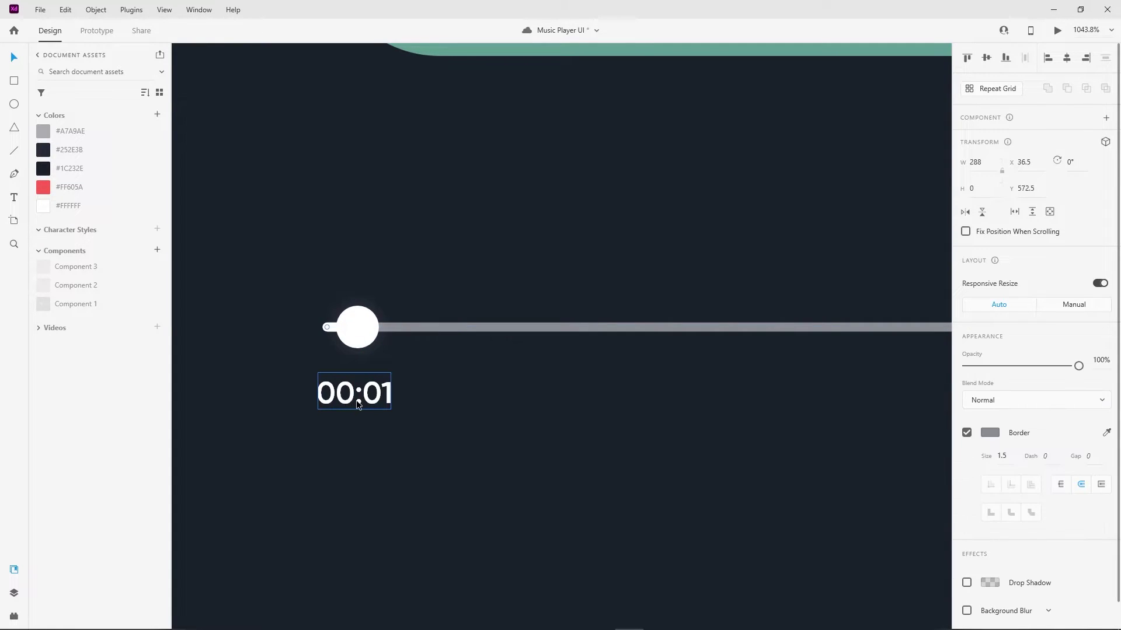
click(359, 404)
scroll(475, 401, down, 3)
click(313, 378)
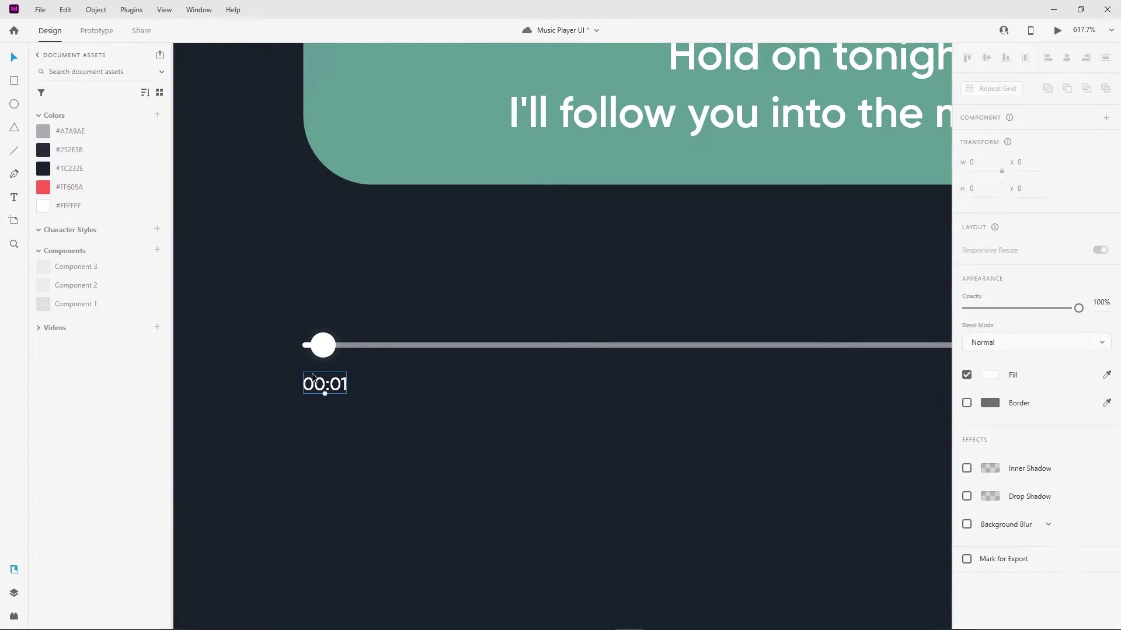
scroll(320, 383, down, 4)
mouse_move(269, 357)
mouse_down()
mouse_move(726, 358)
mouse_move(265, 363)
mouse_up()
click(988, 59)
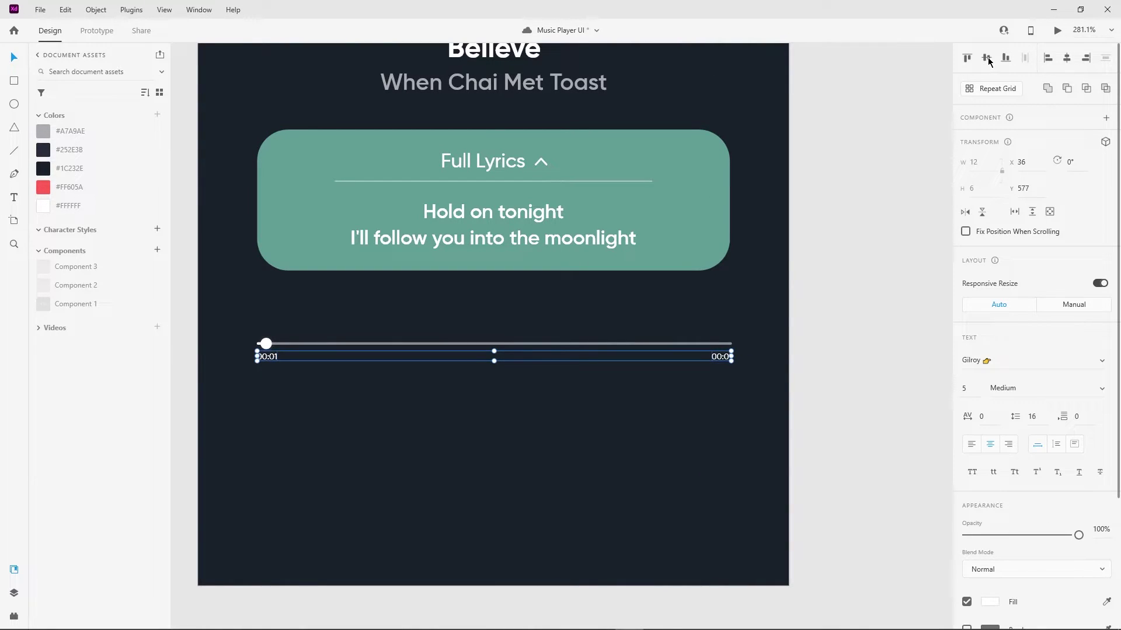
click(768, 432)
Edit the right-hand time label so it reads 03:56
scroll(815, 338, up, 4)
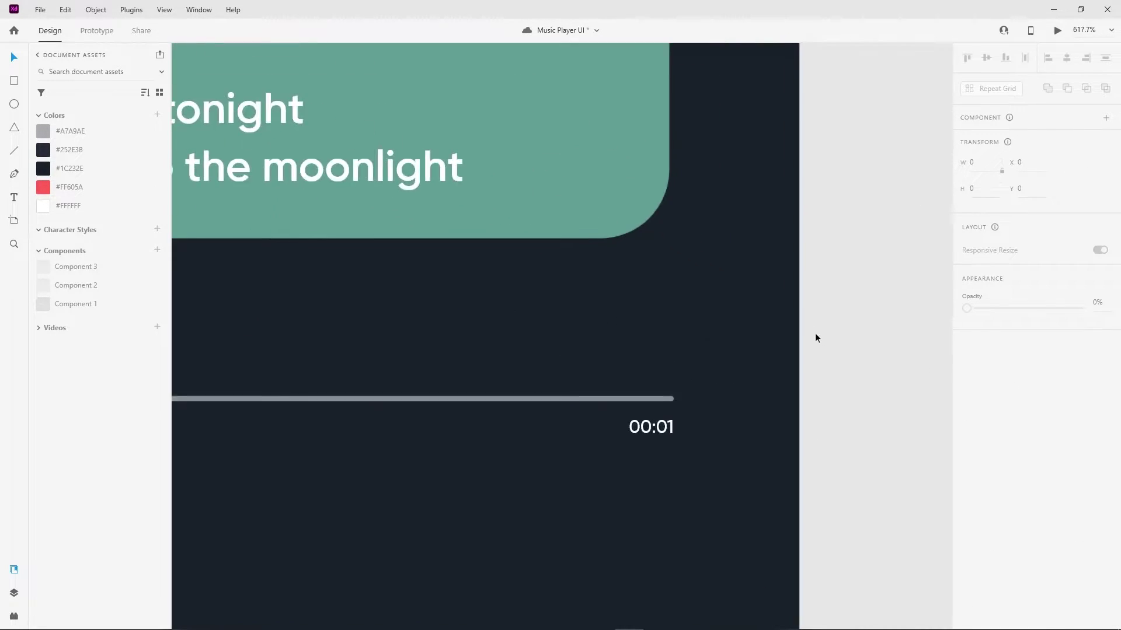
scroll(817, 418, up, 2)
click(518, 430)
double_click(532, 432)
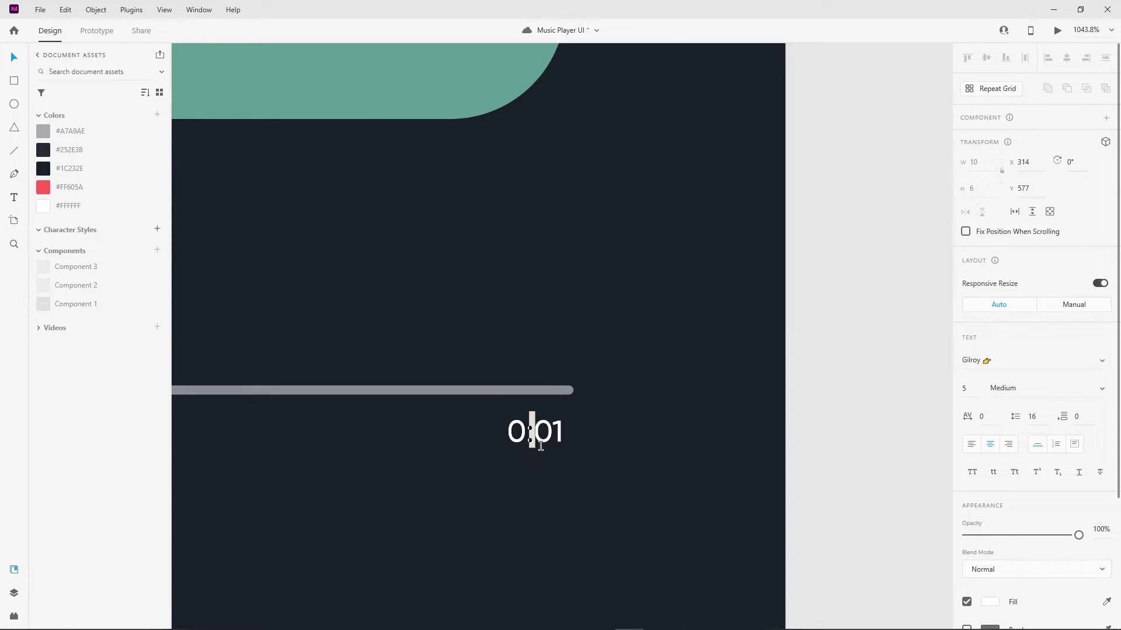
text(3)
click(584, 436)
key(BackSpace)
text(56)
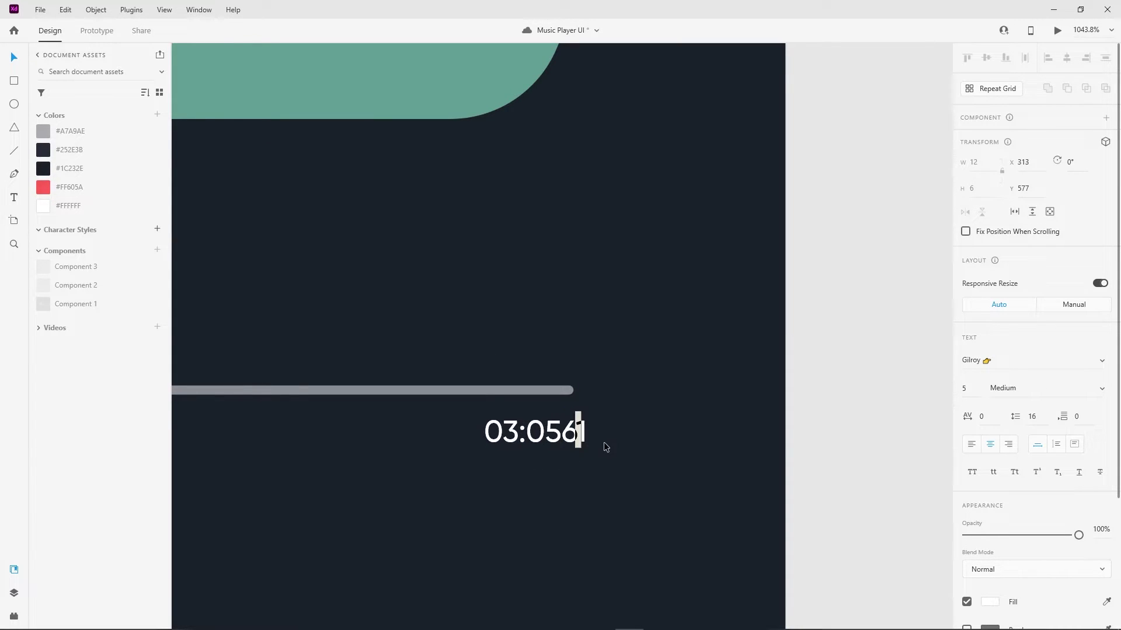
key(Left)
key(Left)
key(BackSpace)
key(Escape)
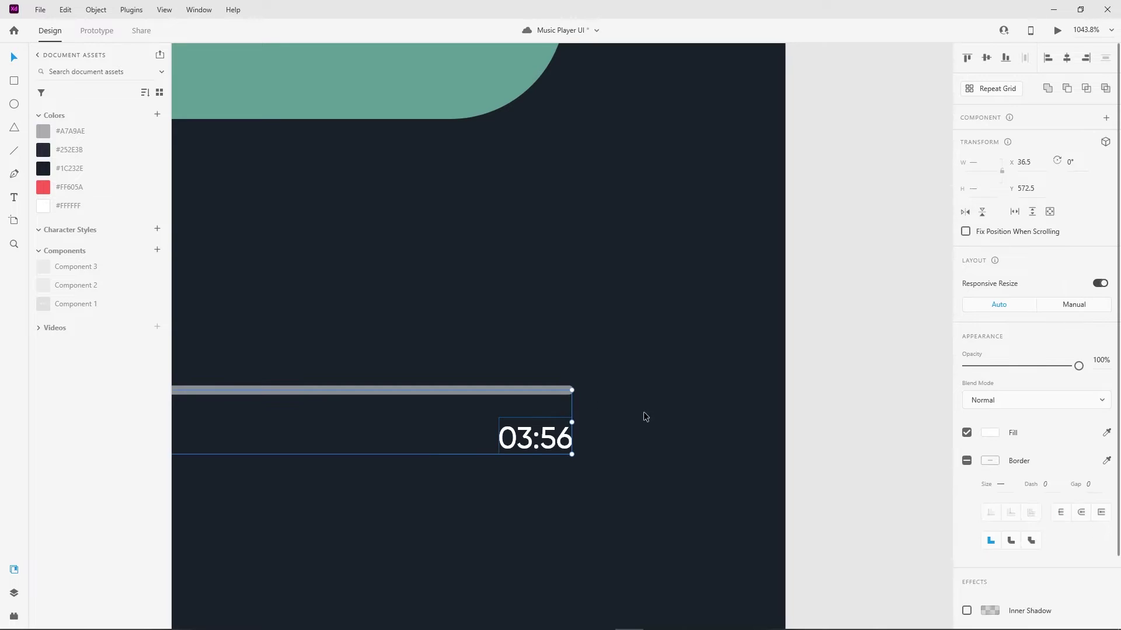
Select both time labels and fine-tune their vertical position
scroll(792, 350, down, 10)
scroll(793, 350, up, 3)
click(765, 341)
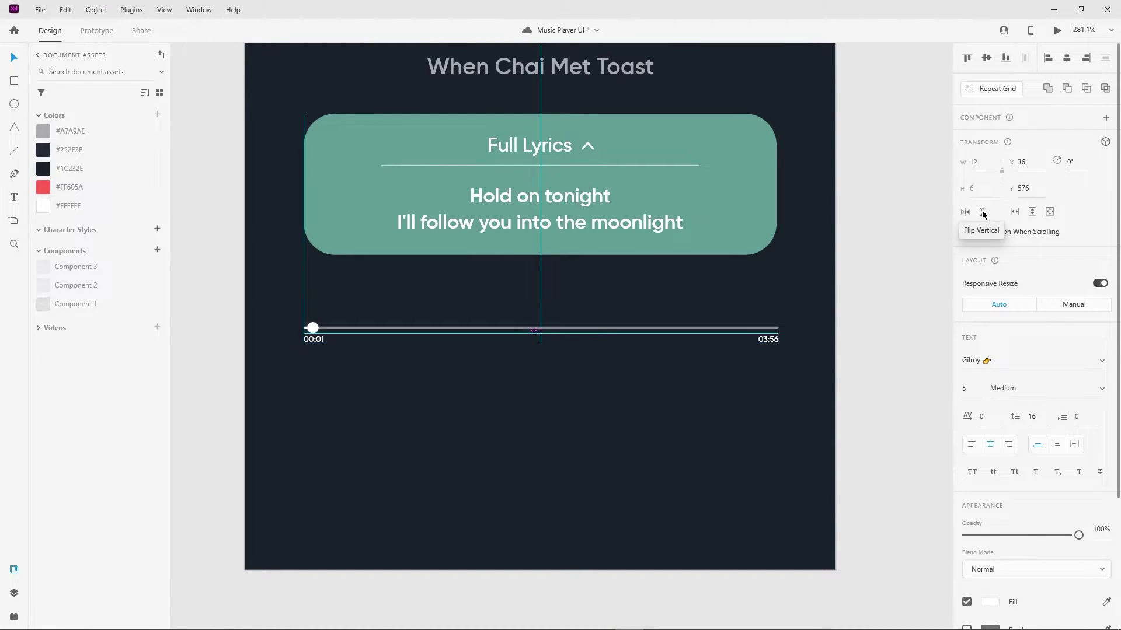
key(Up)
key(Down)
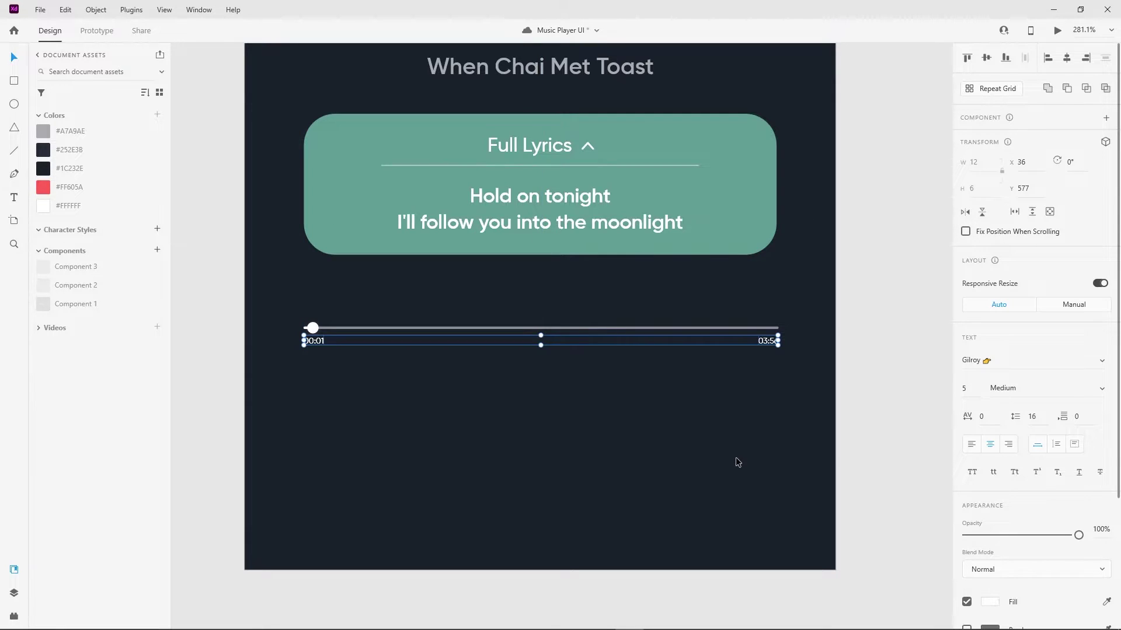
scroll(737, 462, down, 5)
Look over the time labels' colour choices and preview the song screen artboard
click(989, 602)
scroll(828, 332, up, 3)
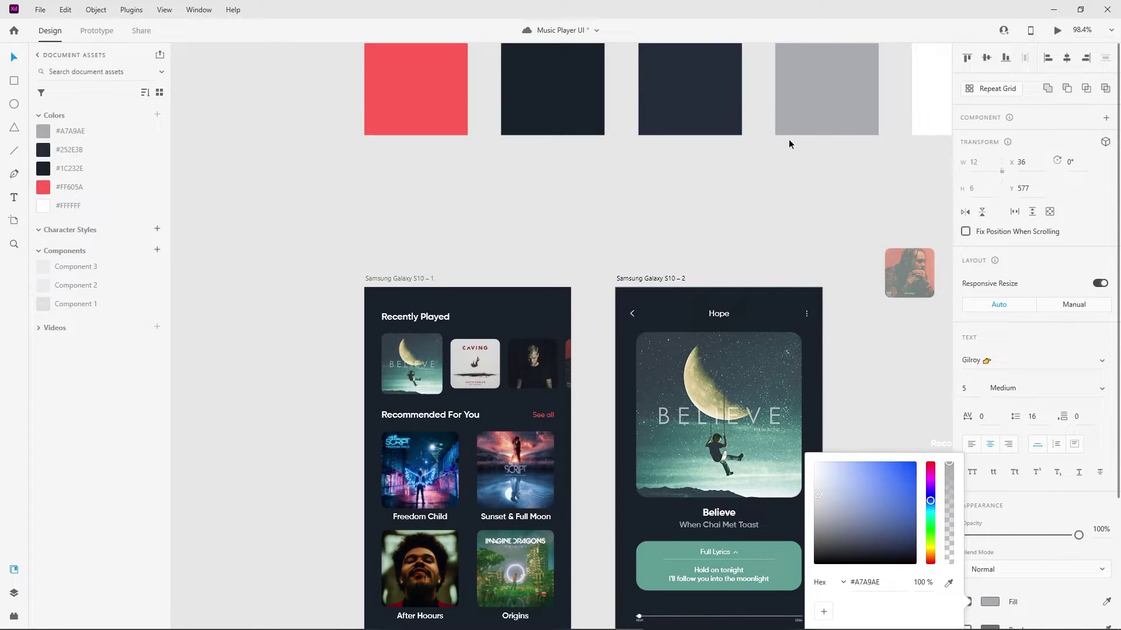
scroll(789, 144, down, 5)
scroll(772, 324, up, 5)
scroll(772, 325, down, 3)
click(591, 109)
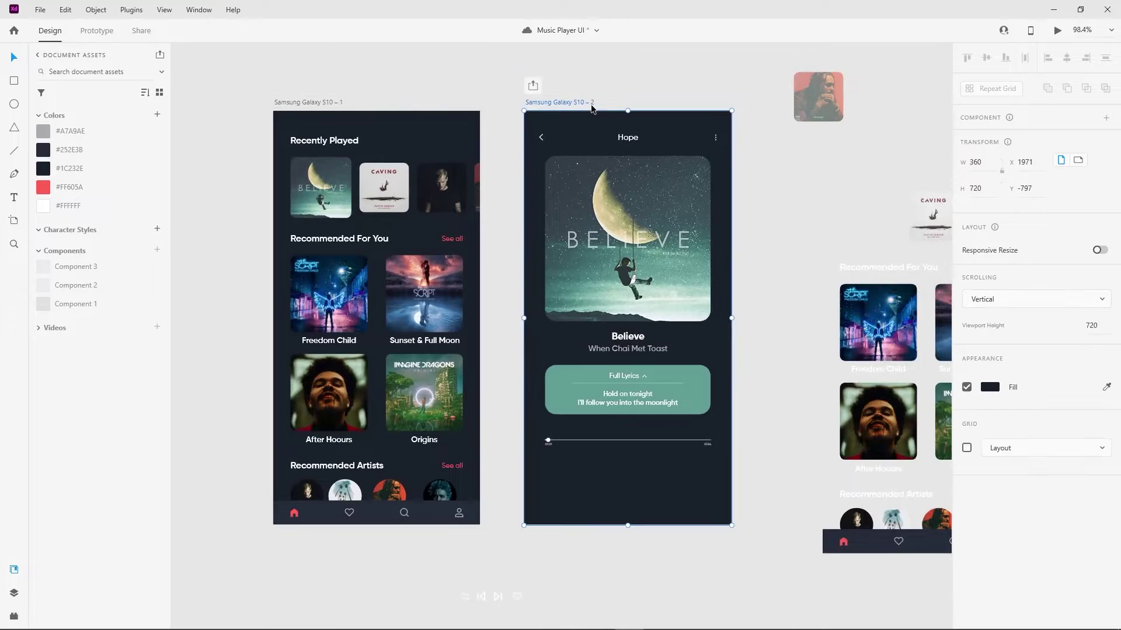
click(1057, 29)
scroll(779, 359, up, 3)
Set the 00:01 and 03:56 labels' font size to 8
click(393, 442)
click(967, 389)
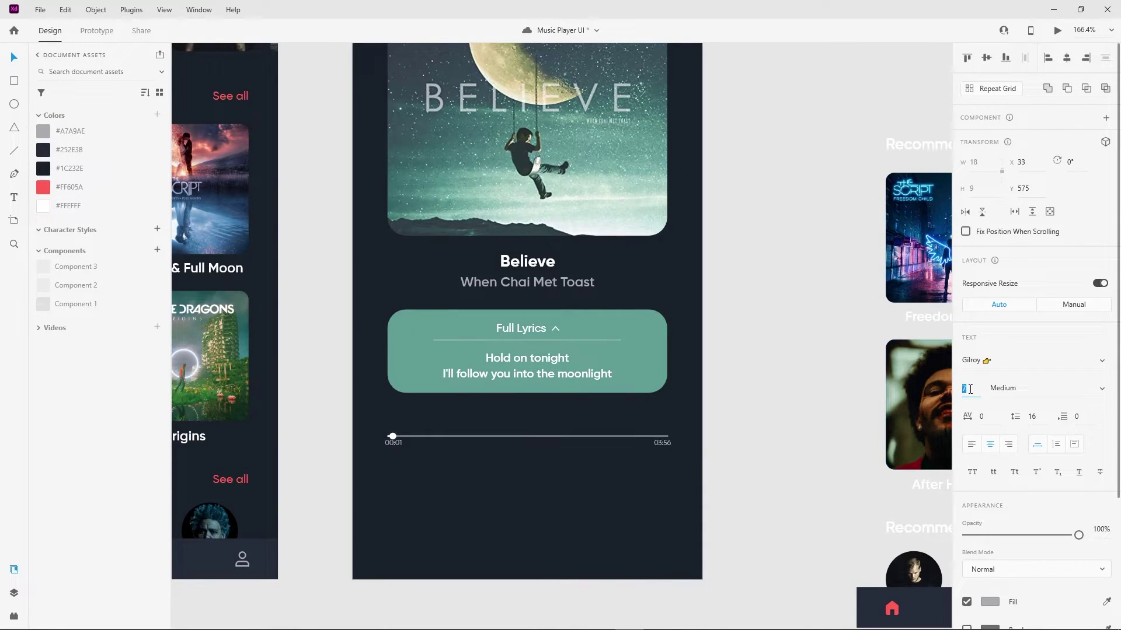
text(8)
key(Return)
click(642, 494)
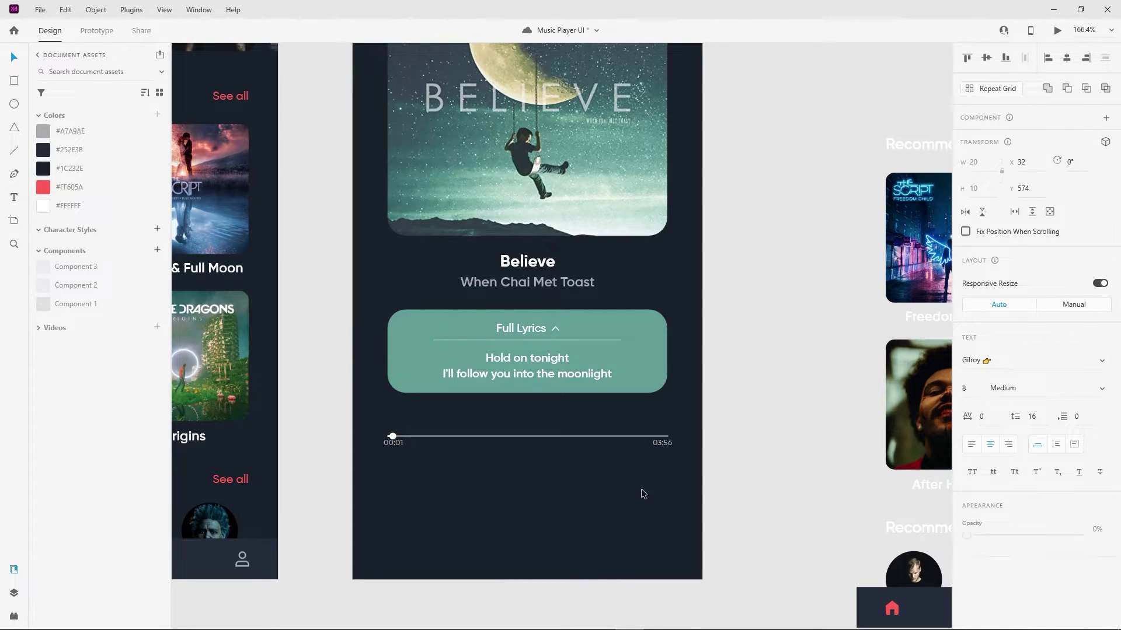
Resize the time label group to the progress bar width, lining 03:56 up with its end
scroll(594, 464, up, 3)
click(268, 431)
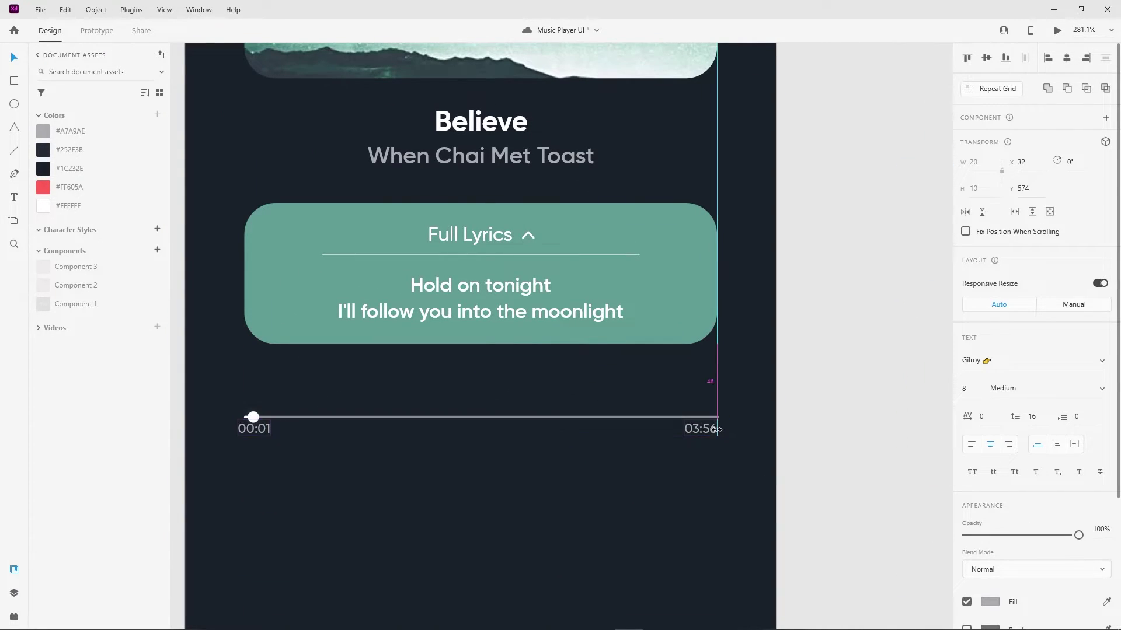
drag(729, 430, 722, 430)
drag(239, 427, 244, 427)
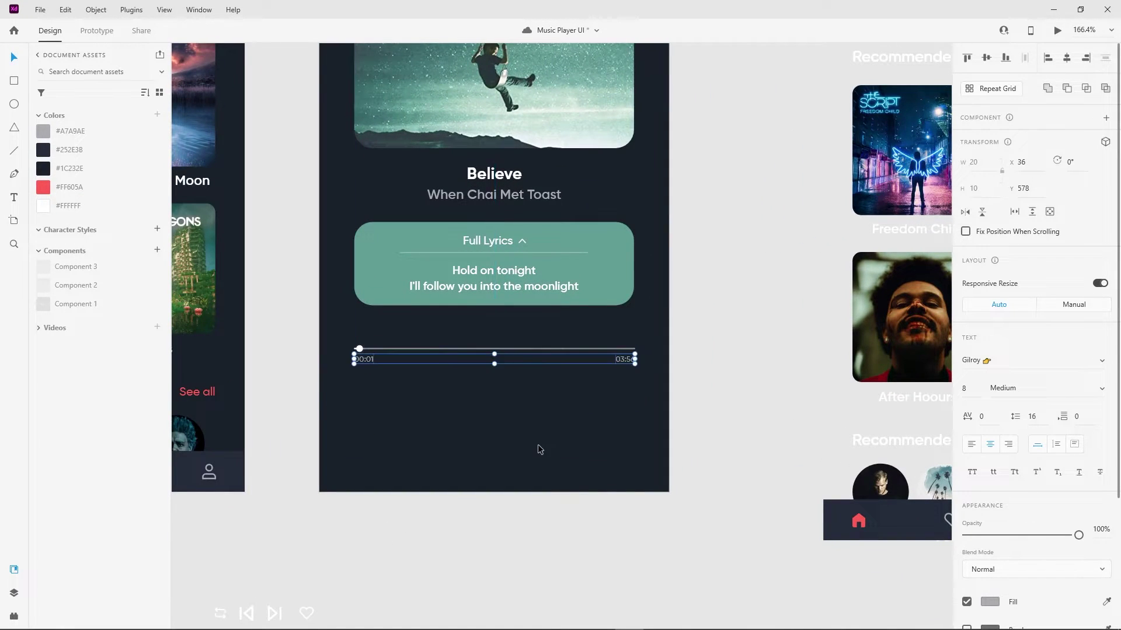
Move the progress bar and labels up and nudge the Full Lyrics card down
click(455, 438)
drag(455, 438, 657, 428)
key(Up)
key(Up)
key(Up)
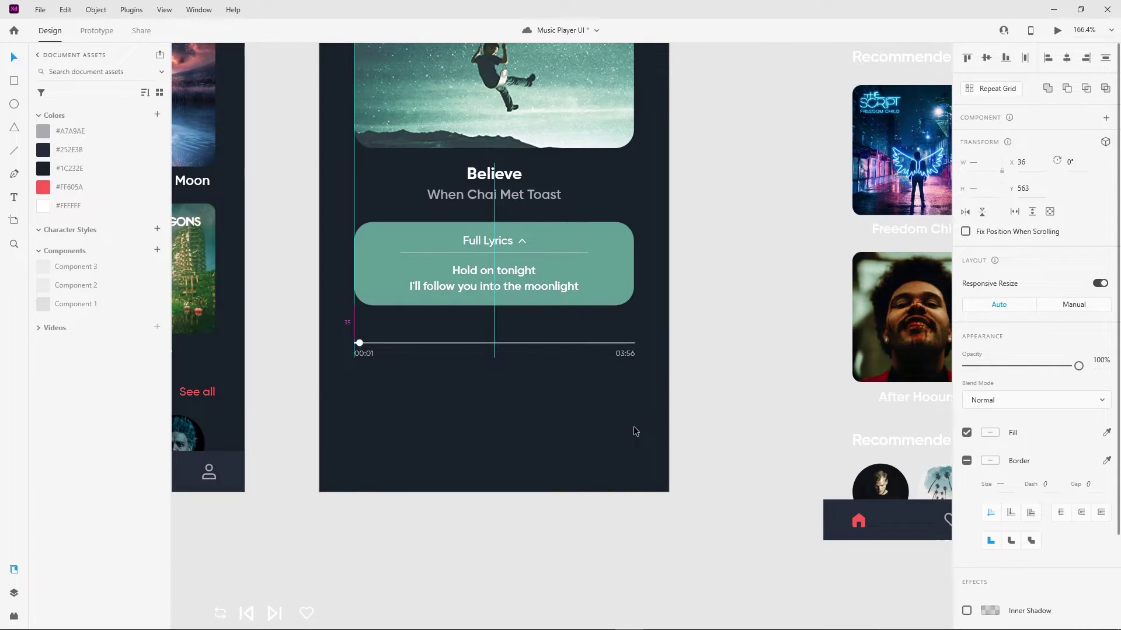
click(593, 303)
key(Down)
key(Down)
key(Down)
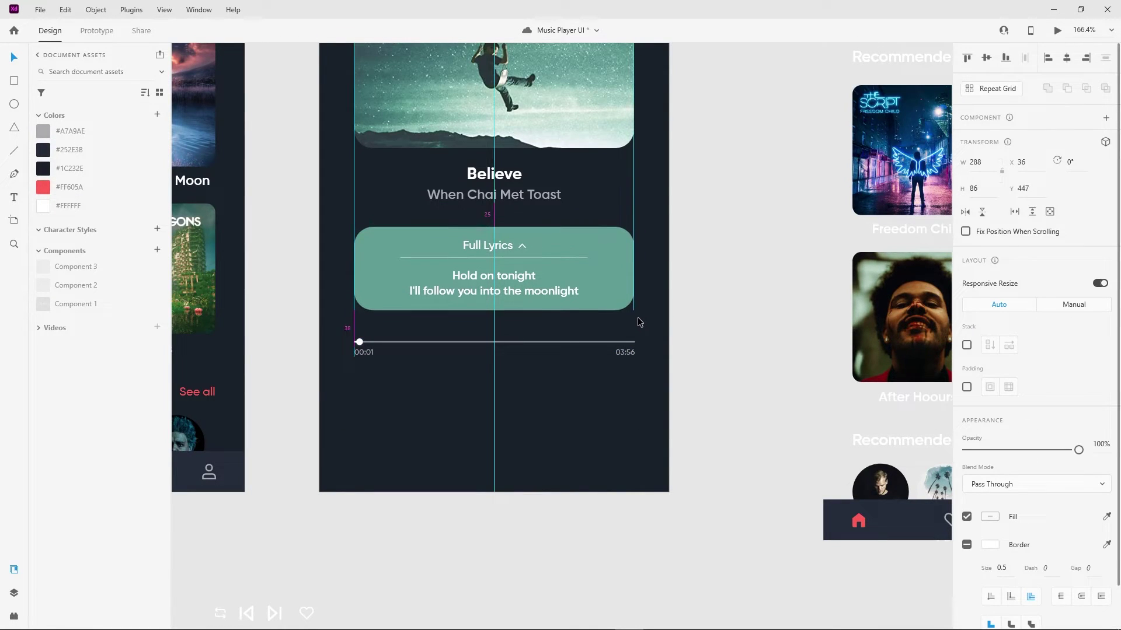
click(555, 523)
key(ctrl+0)
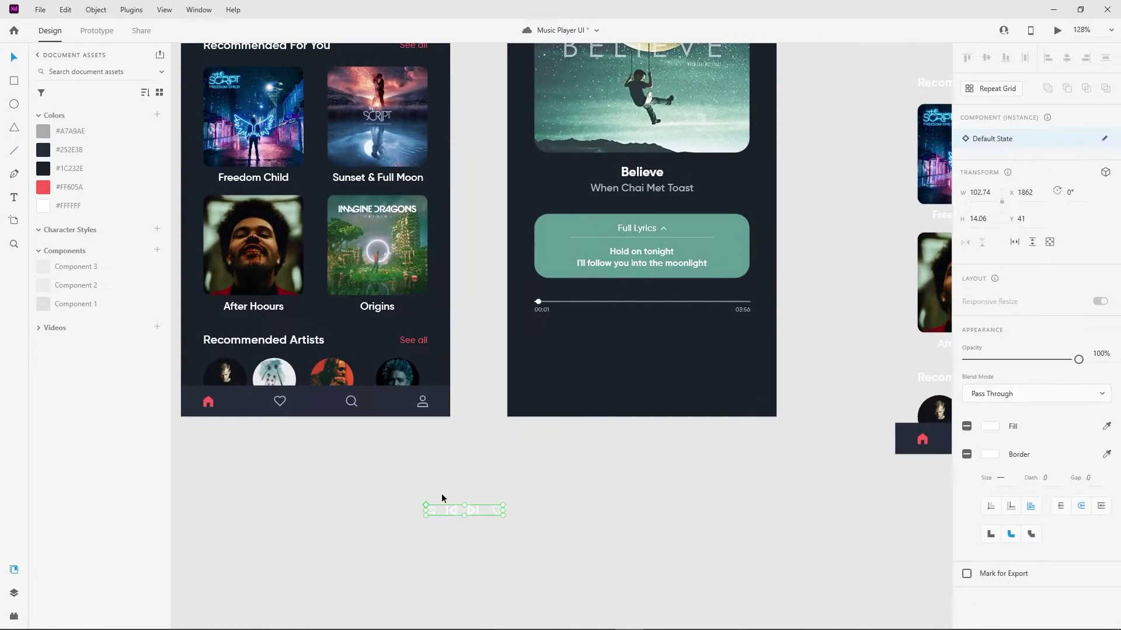
Place the controls row below the progress bar and widen it to W 270
mouse_move(443, 509)
mouse_down()
mouse_move(616, 344)
mouse_move(754, 344)
mouse_move(743, 354)
mouse_up()
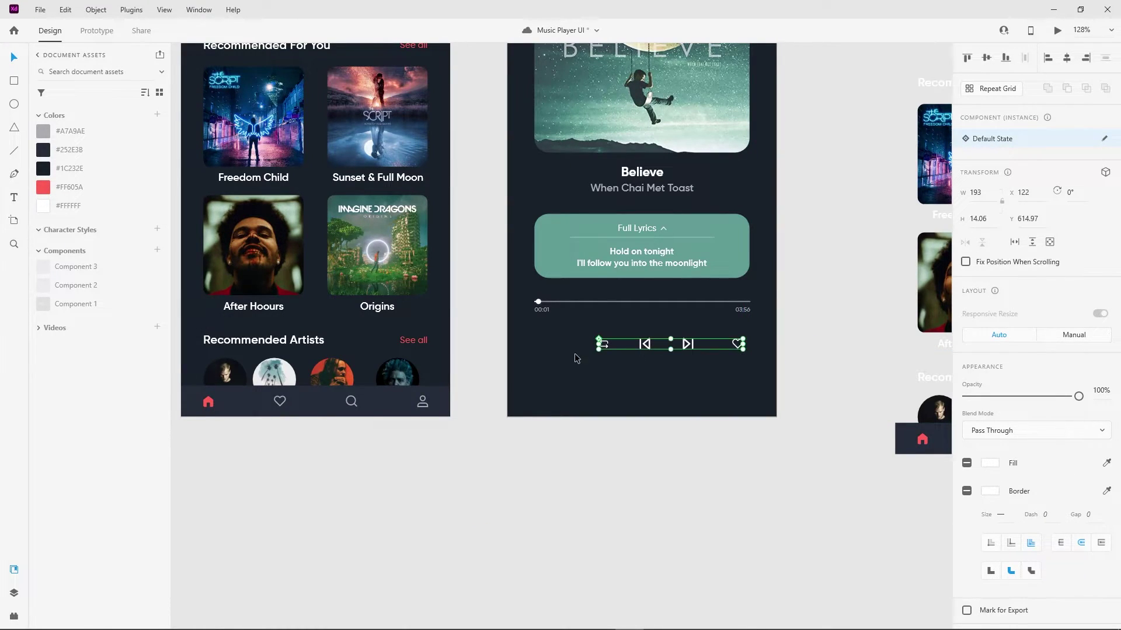
drag(598, 345, 507, 337)
scroll(558, 345, up, 5)
scroll(387, 401, down, 4)
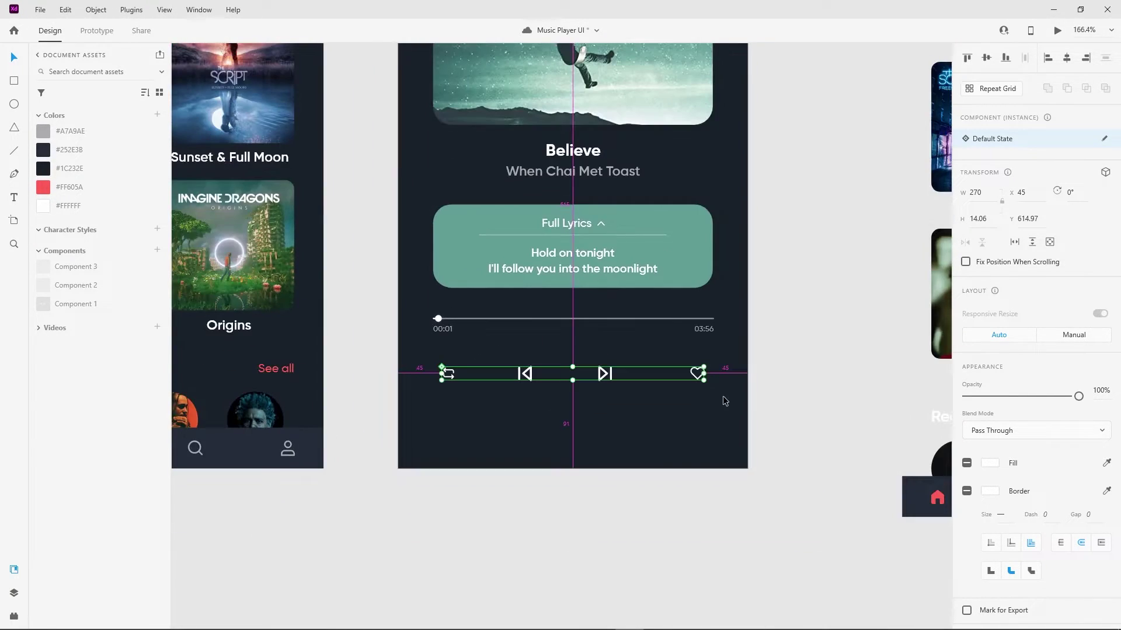
Select a skip icon inside the controls group to spread the icons around a central gap
click(621, 390)
right_click(605, 374)
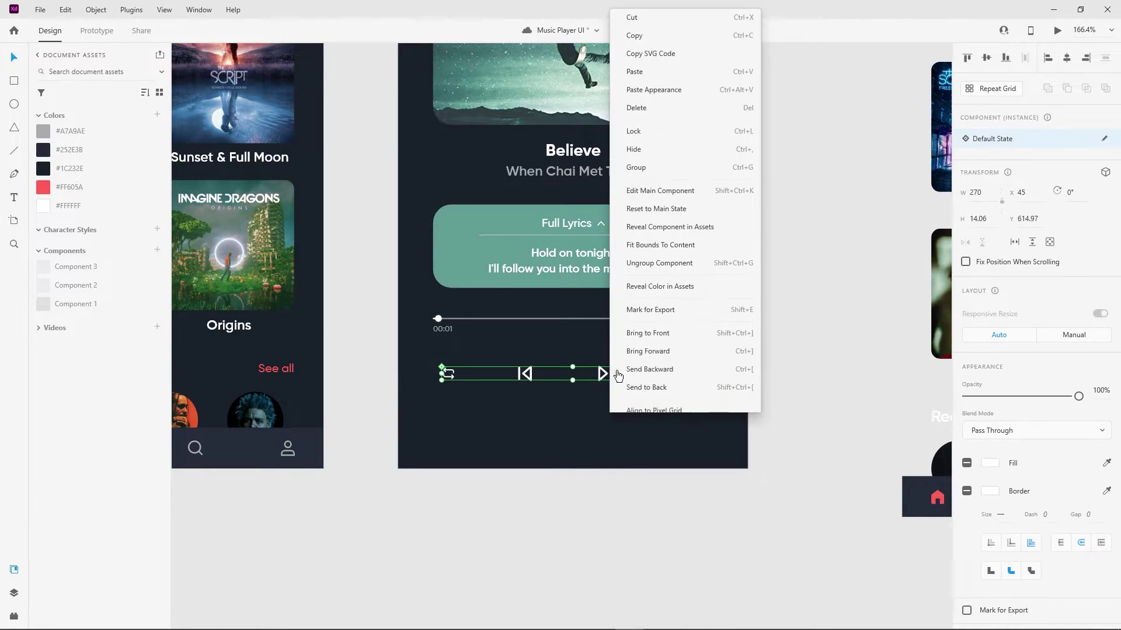
click(626, 426)
double_click(610, 375)
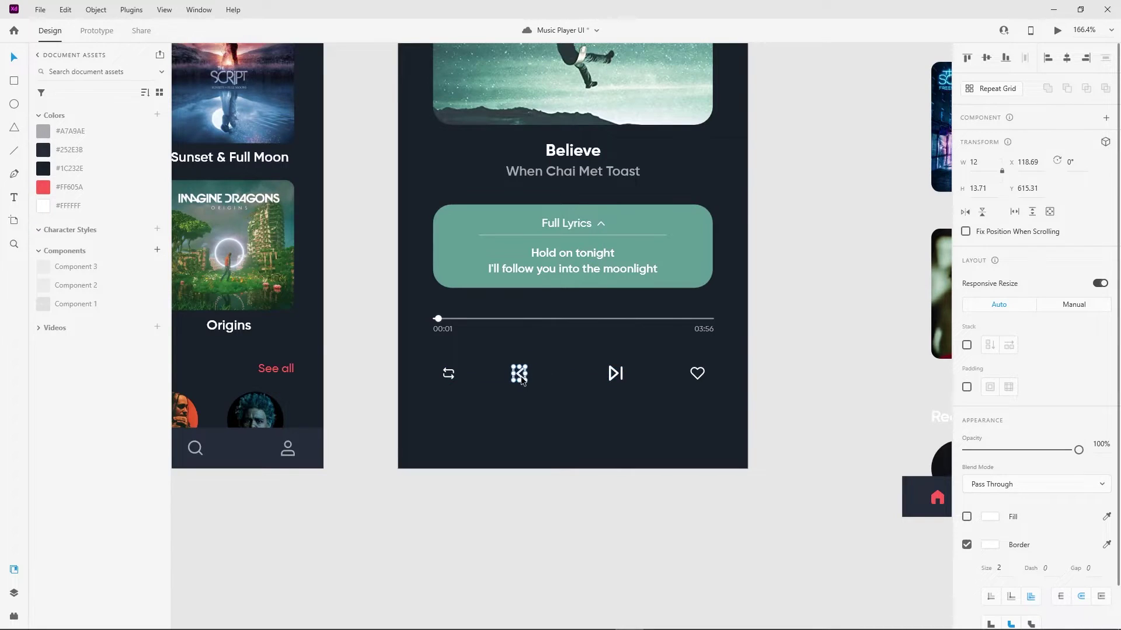
key(Escape)
scroll(538, 383, up, 2)
Draw a borderless 37×37 white circle between the skip icons with a blur-8 drop shadow
key(e)
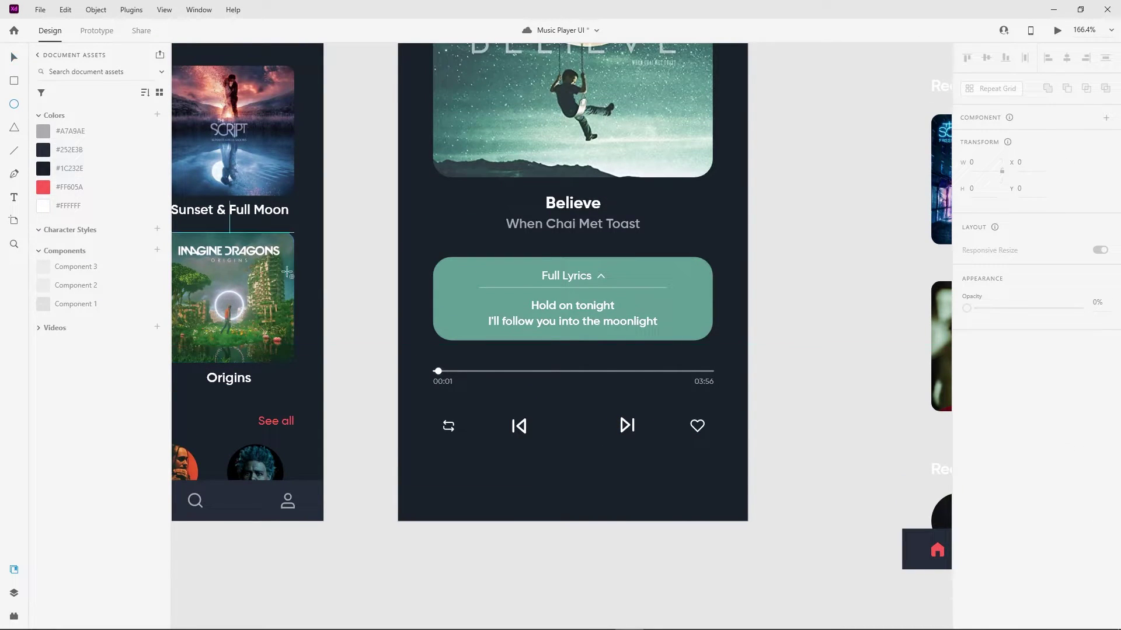
drag(554, 405, 588, 439)
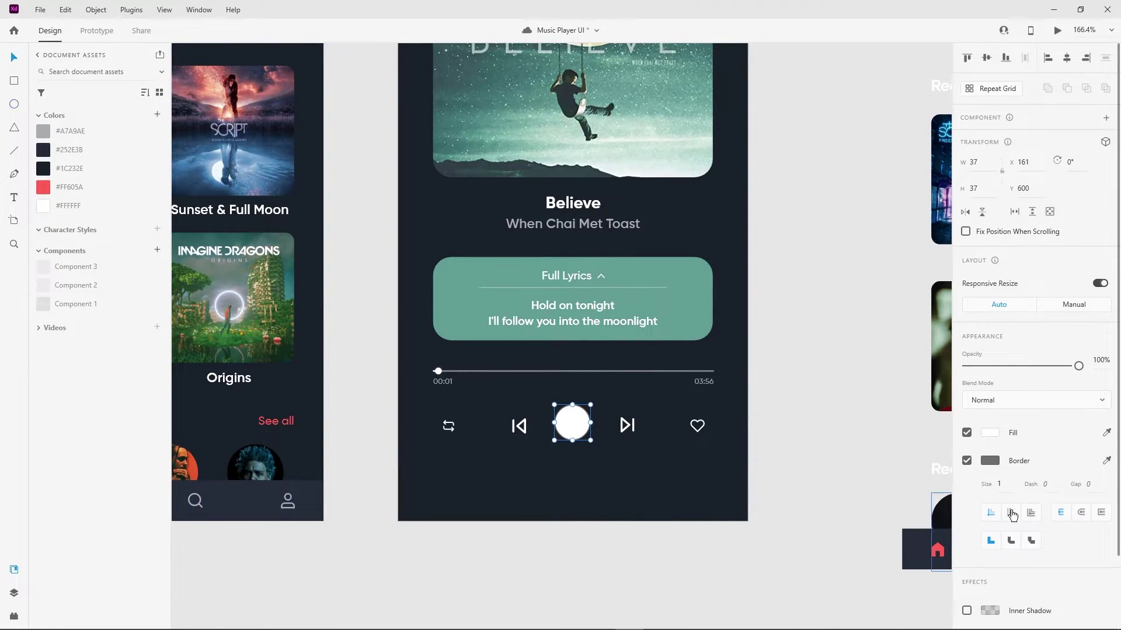
click(989, 461)
drag(571, 424, 572, 428)
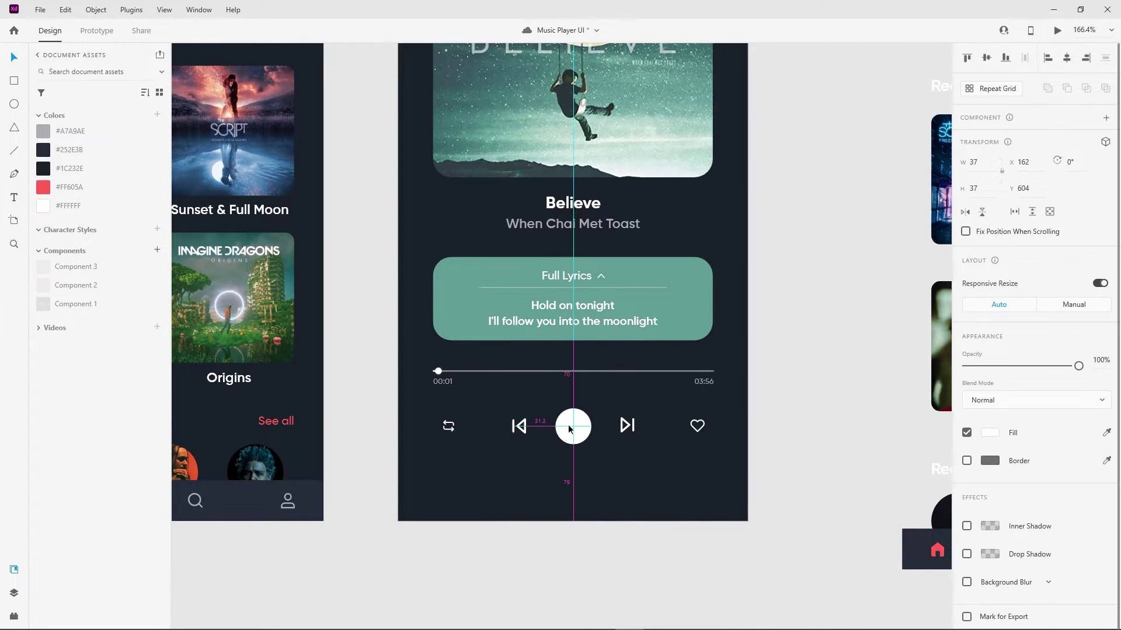
scroll(543, 437, up, 2)
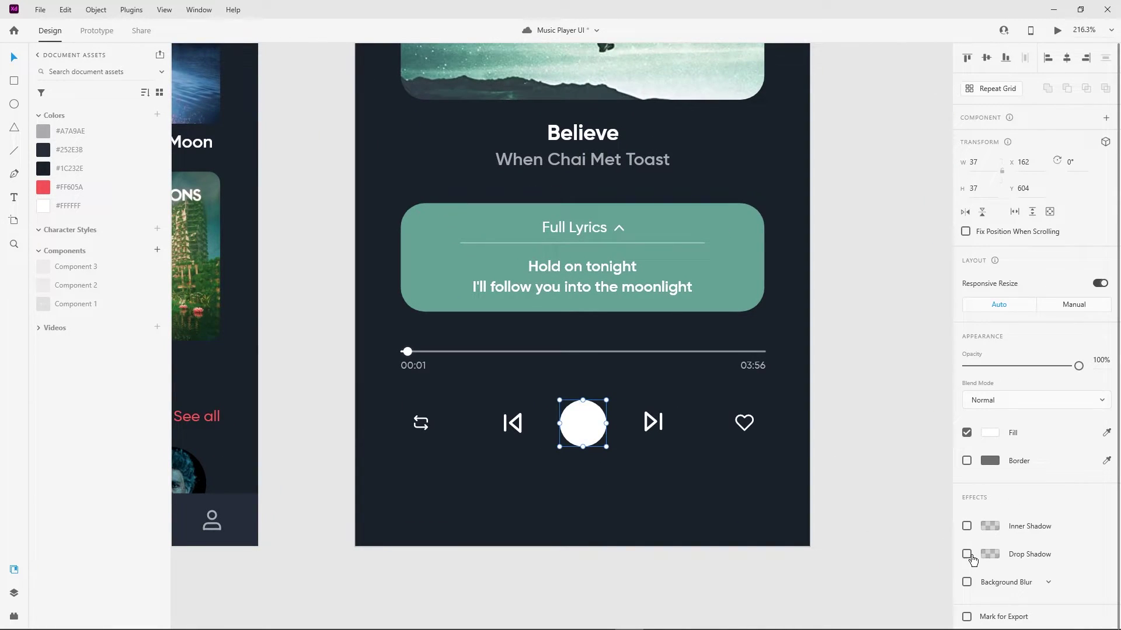
click(966, 553)
click(1033, 577)
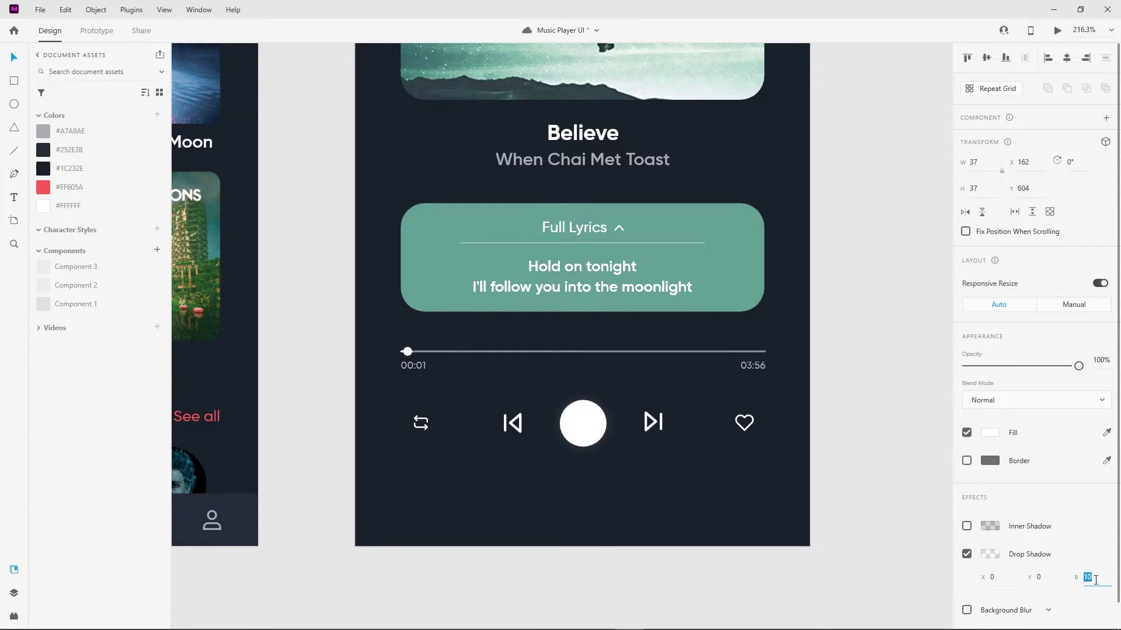
click(992, 557)
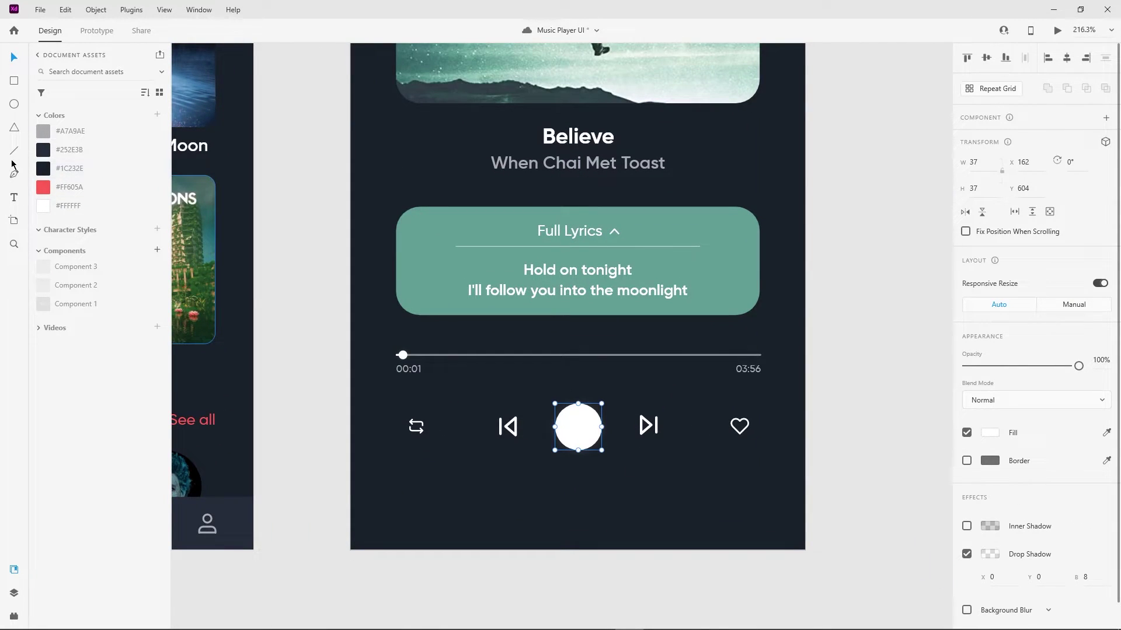
Draw a short vertical line below the play button
click(13, 152)
scroll(603, 463, up, 2)
scroll(528, 483, up, 2)
drag(529, 481, 528, 505)
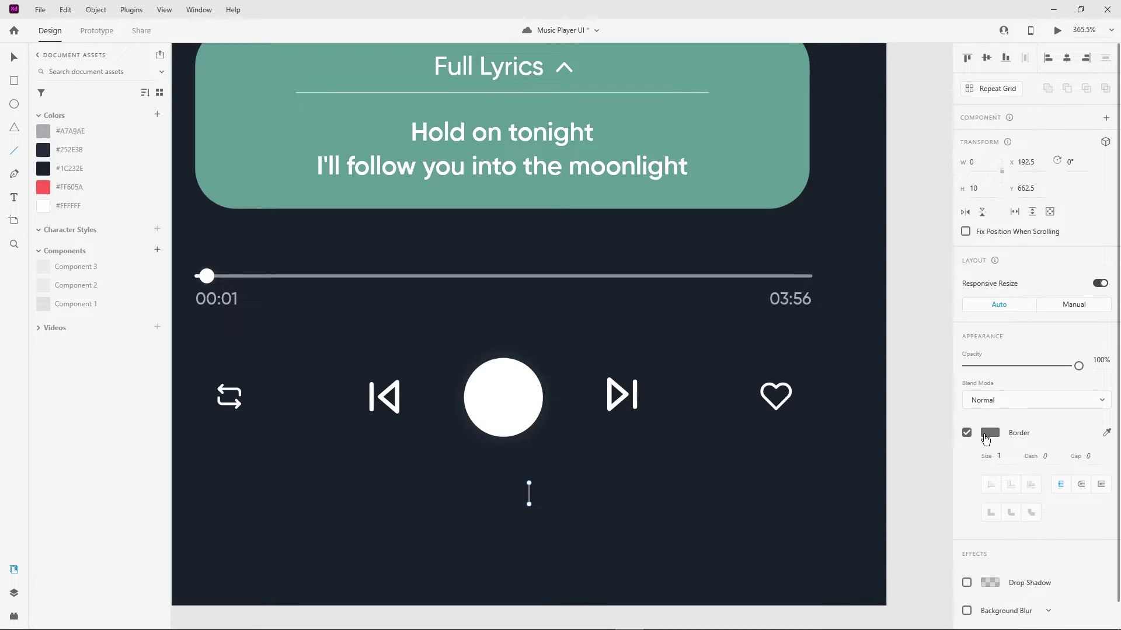
Colour the line red #FF605A and move it into the circle's centre
double_click(985, 439)
key(v)
scroll(636, 475, down, 5)
scroll(584, 467, up, 2)
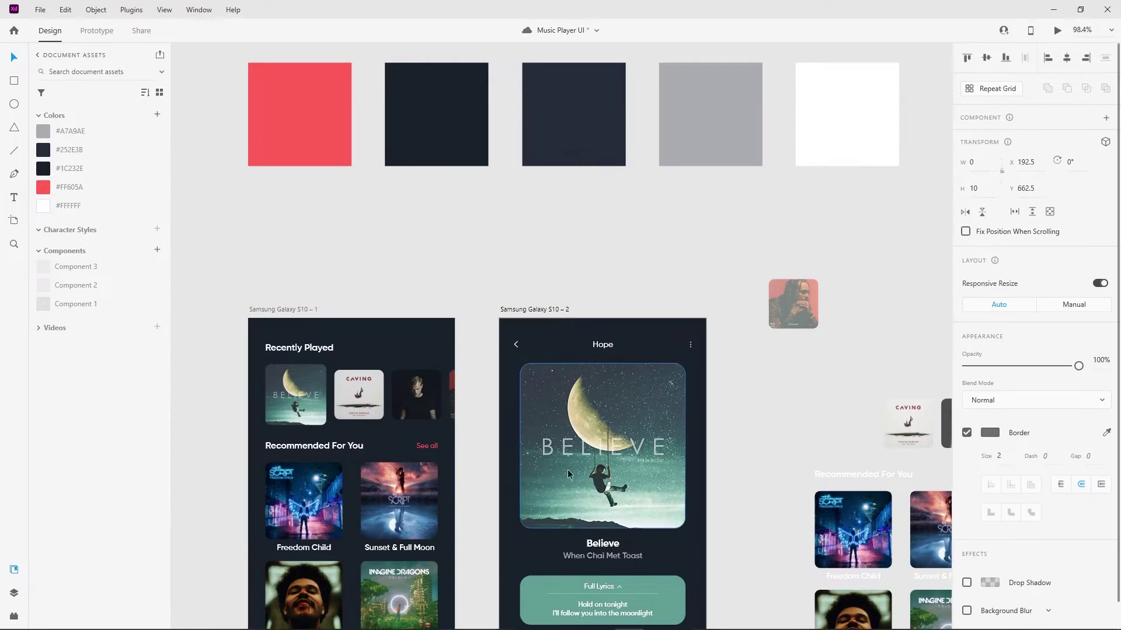
click(989, 432)
click(379, 196)
scroll(378, 196, down, 5)
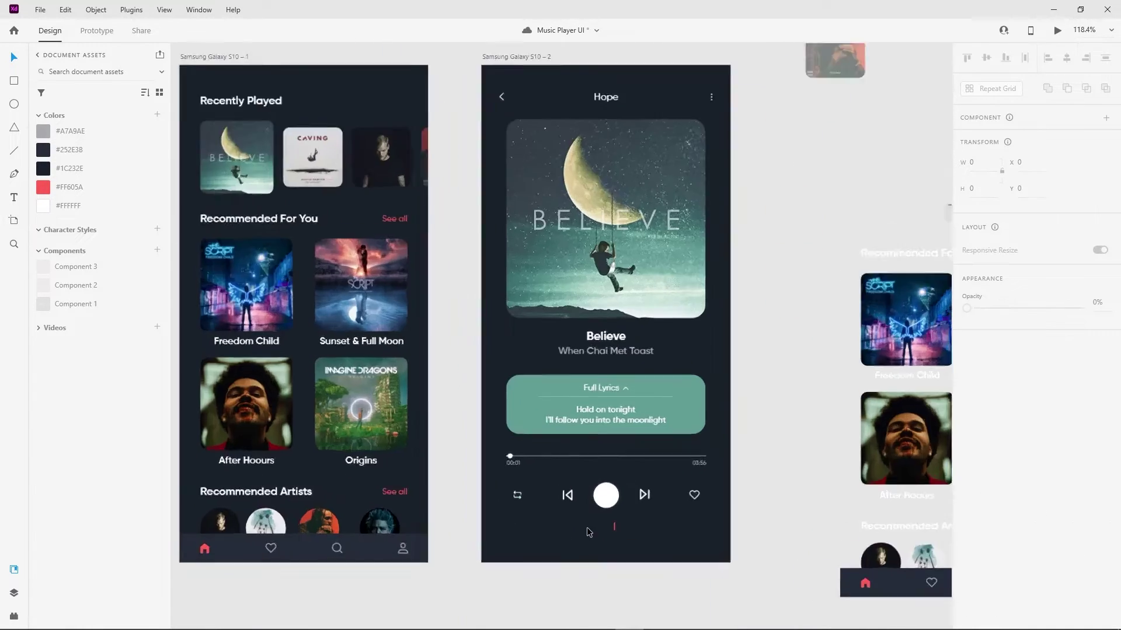
scroll(727, 496, up, 5)
mouse_move(652, 524)
mouse_down()
mouse_move(615, 450)
mouse_move(650, 454)
mouse_up()
Add a second red bar beside the first and nudge both to centre the pause symbol
scroll(630, 453, up, 3)
shift+click(625, 451)
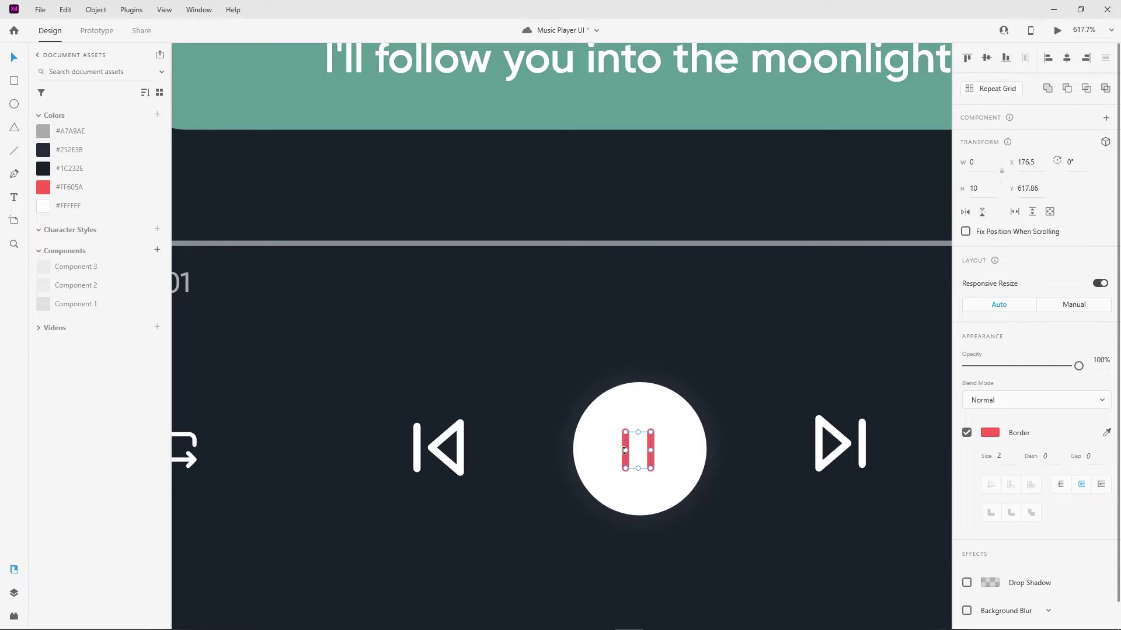
key(Right)
key(Up)
key(Up)
key(Down)
key(Down)
shift+click(670, 460)
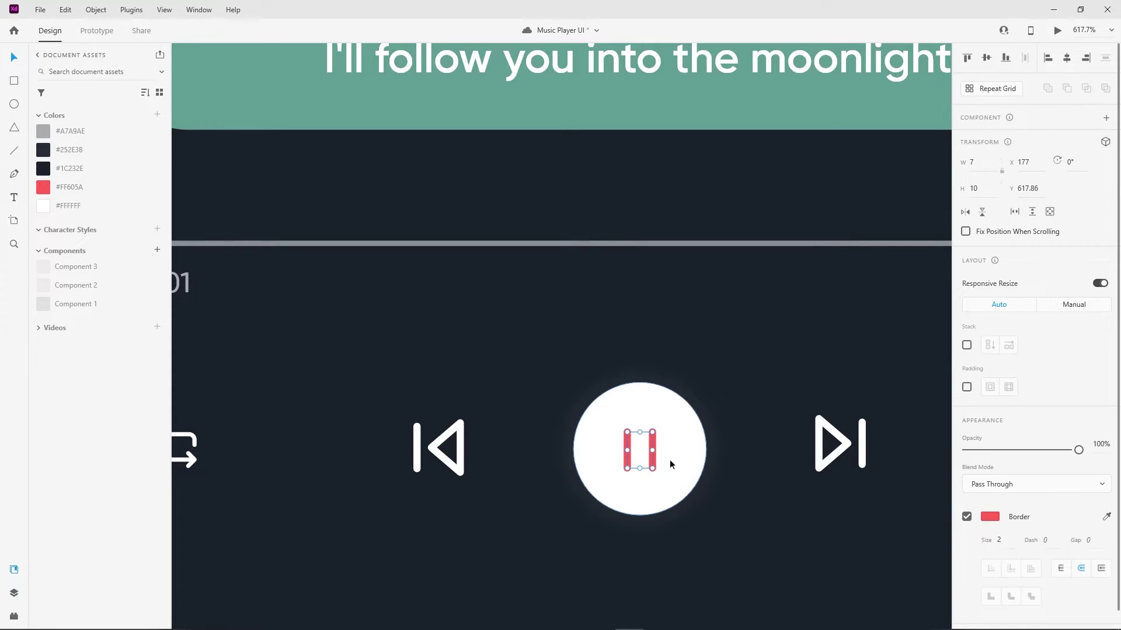
key(Escape)
scroll(660, 461, down, 5)
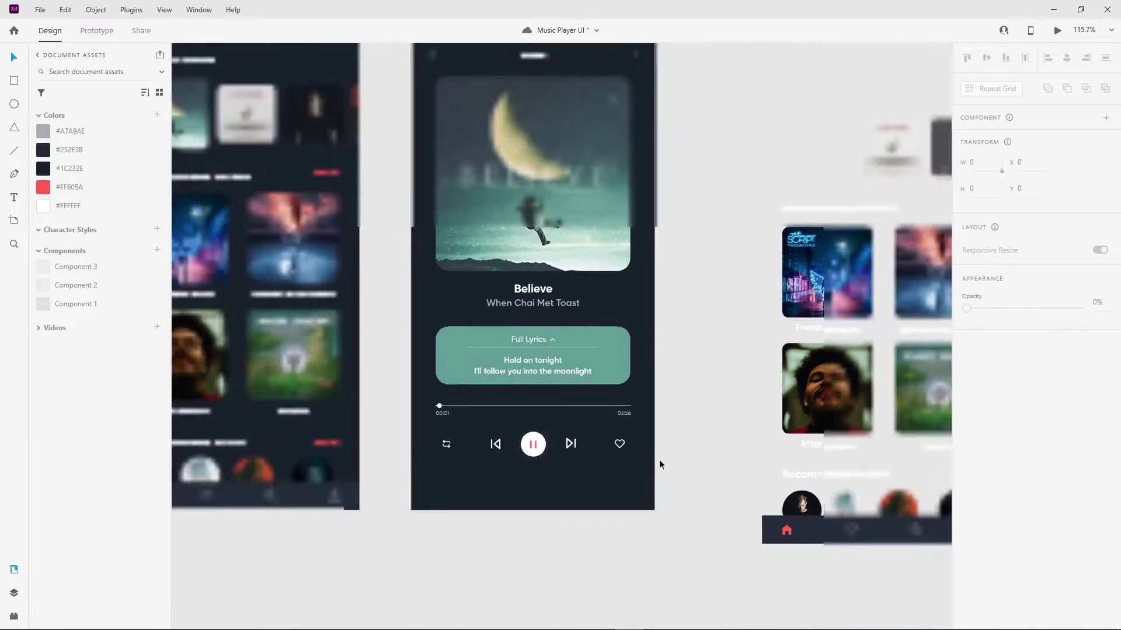
scroll(671, 455, up, 3)
Make the skip-back and skip-forward icons solid white
scroll(498, 485, up, 1)
key(Tab)
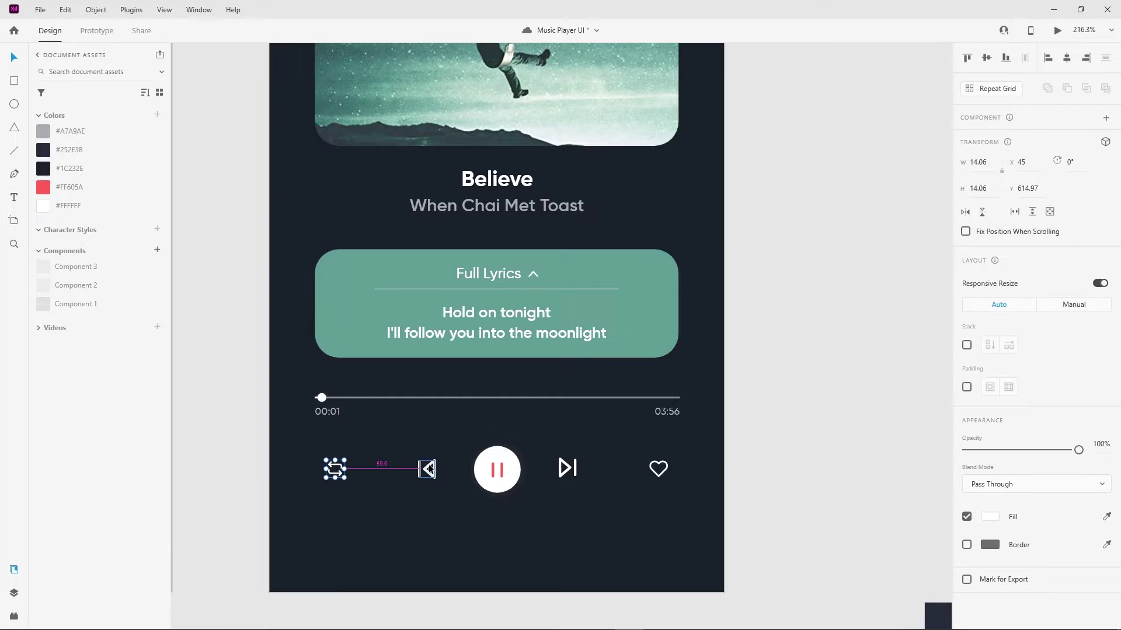
click(567, 474)
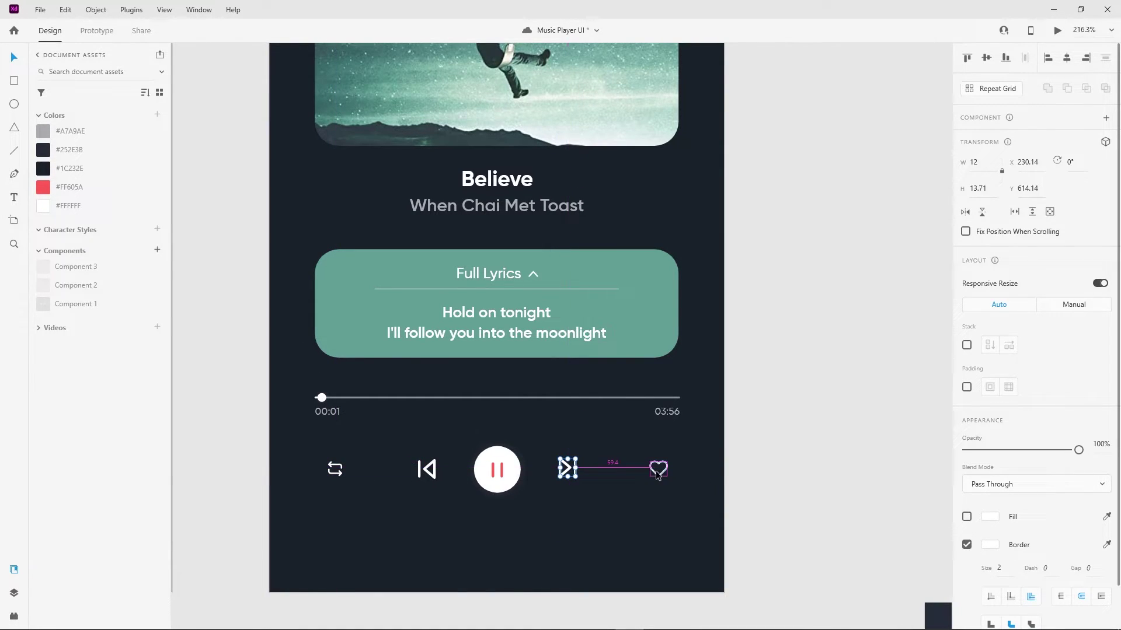
click(428, 470)
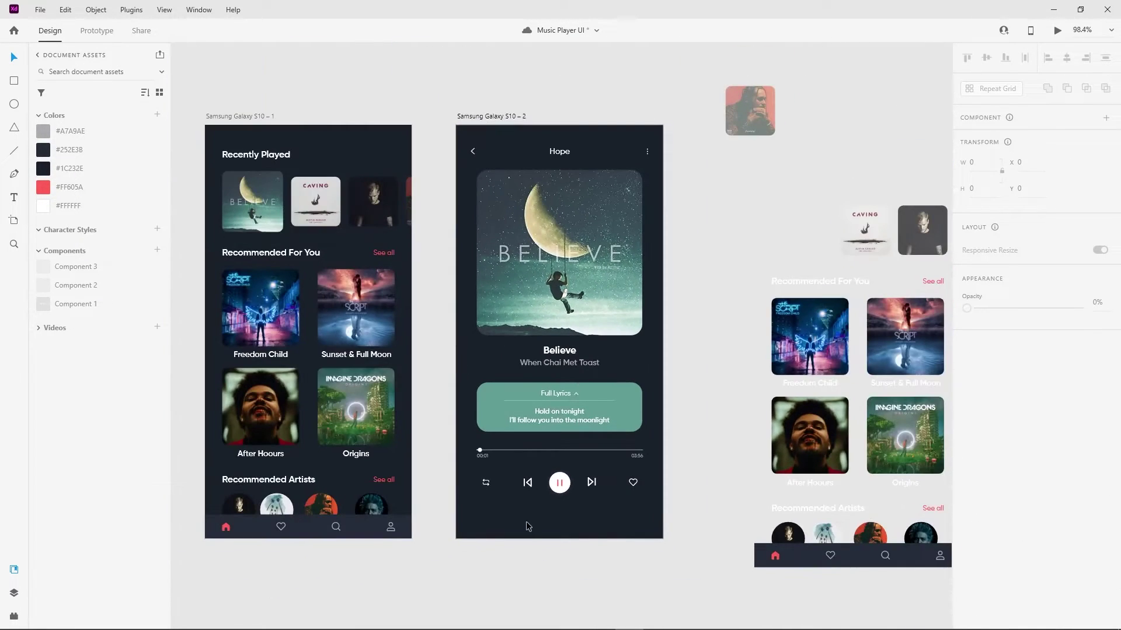
ctrl+scroll(531, 514, up, 2)
ctrl+scroll(539, 502, up, 3)
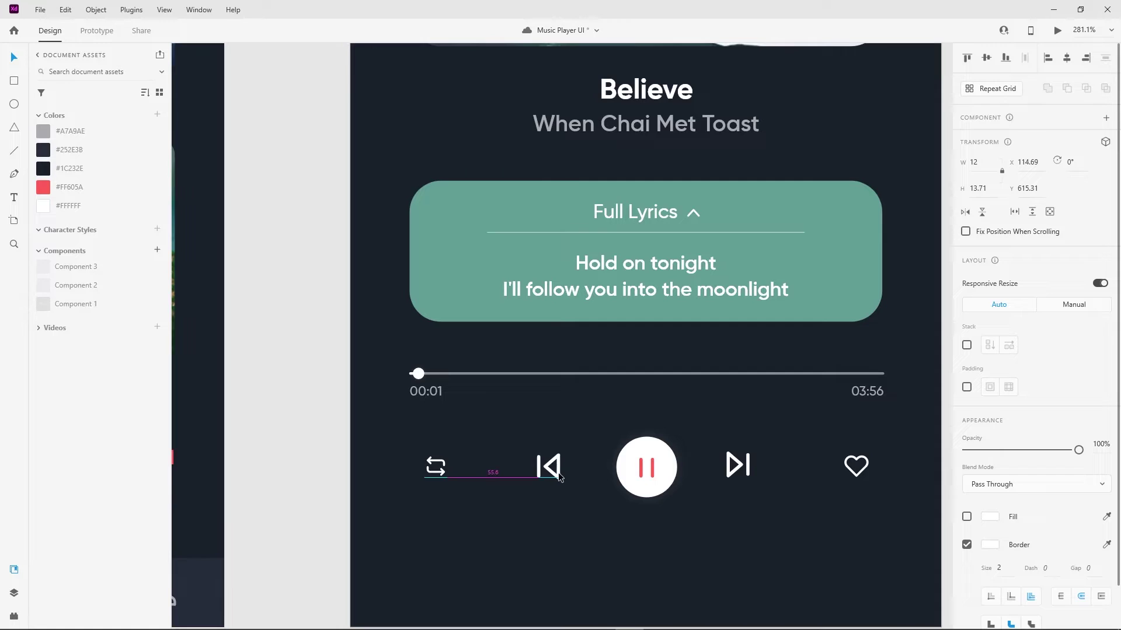
click(741, 465)
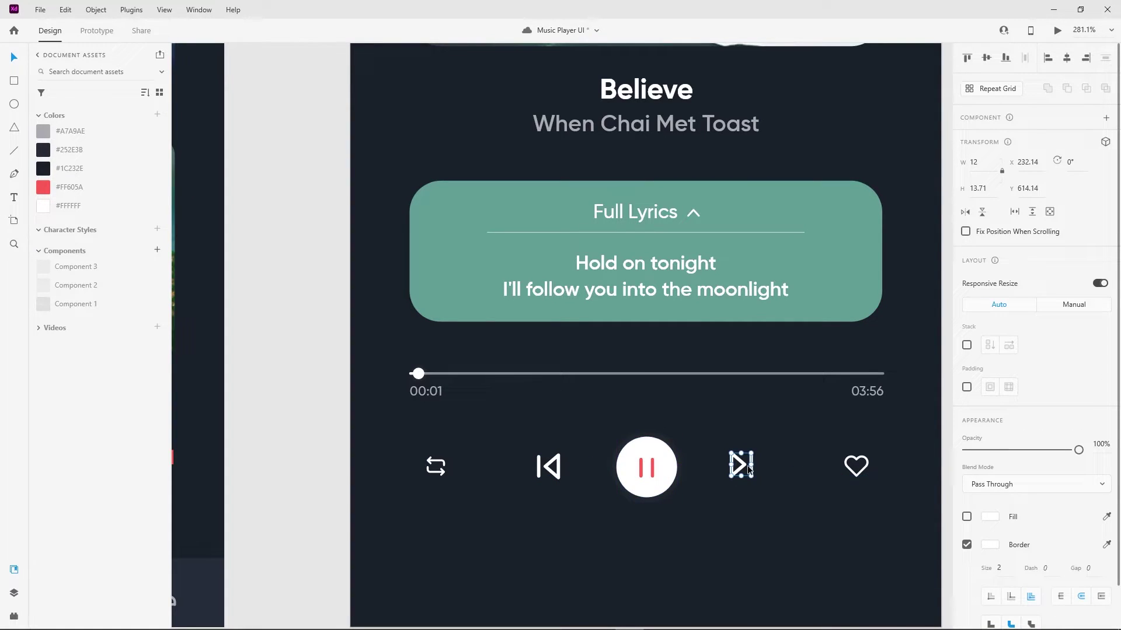
click(723, 535)
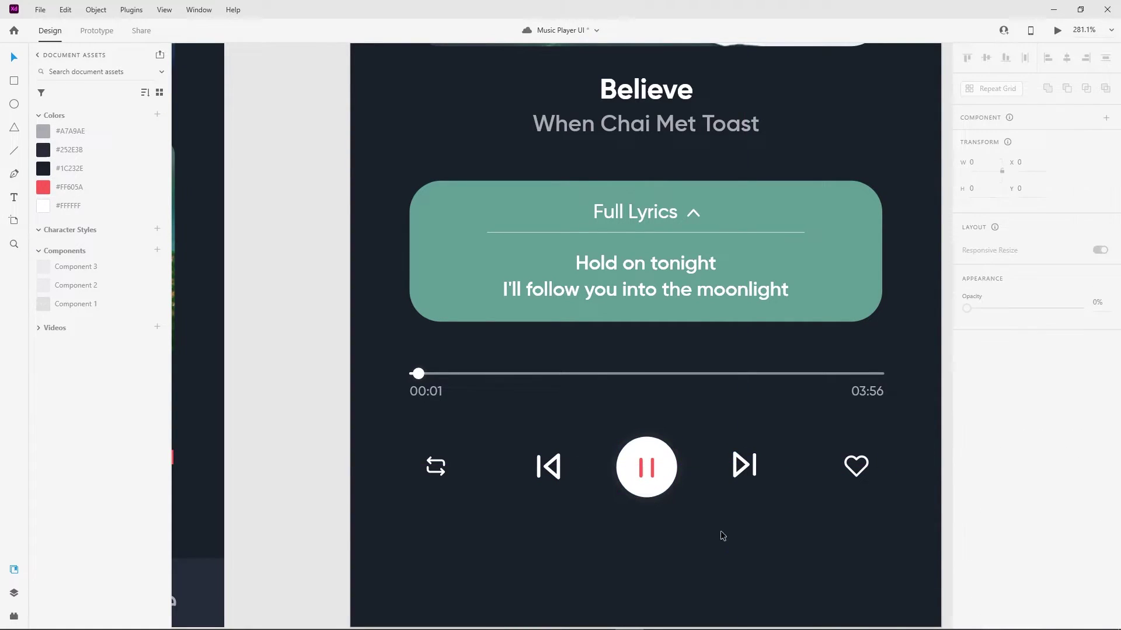
Fill the heart icon solid red with the #FF605A swatch
click(549, 470)
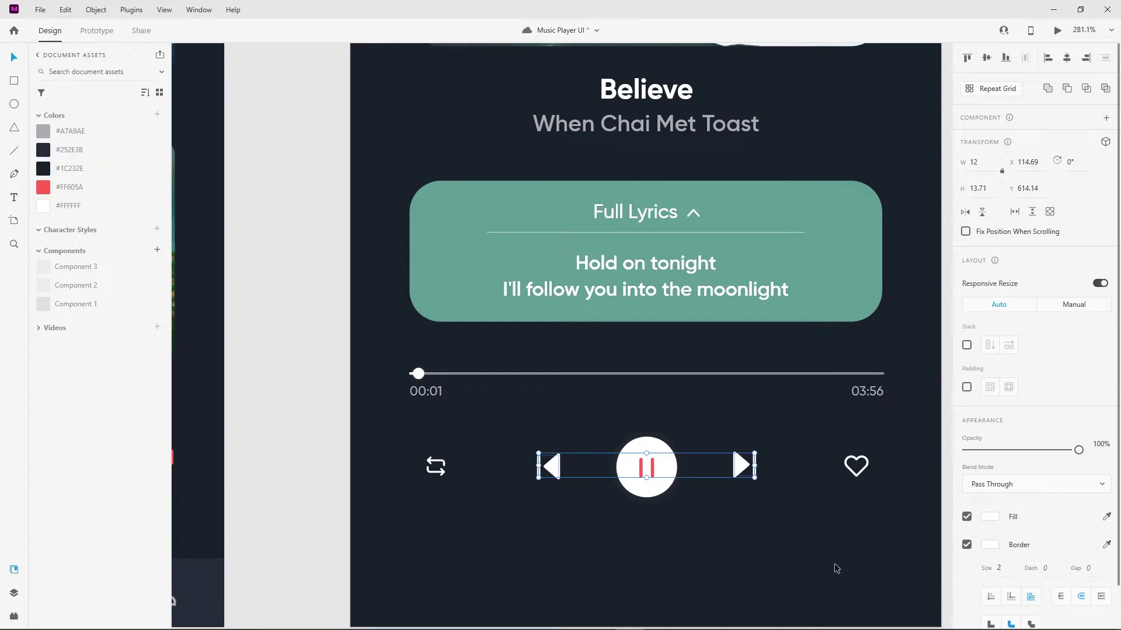
key(Tab)
click(722, 569)
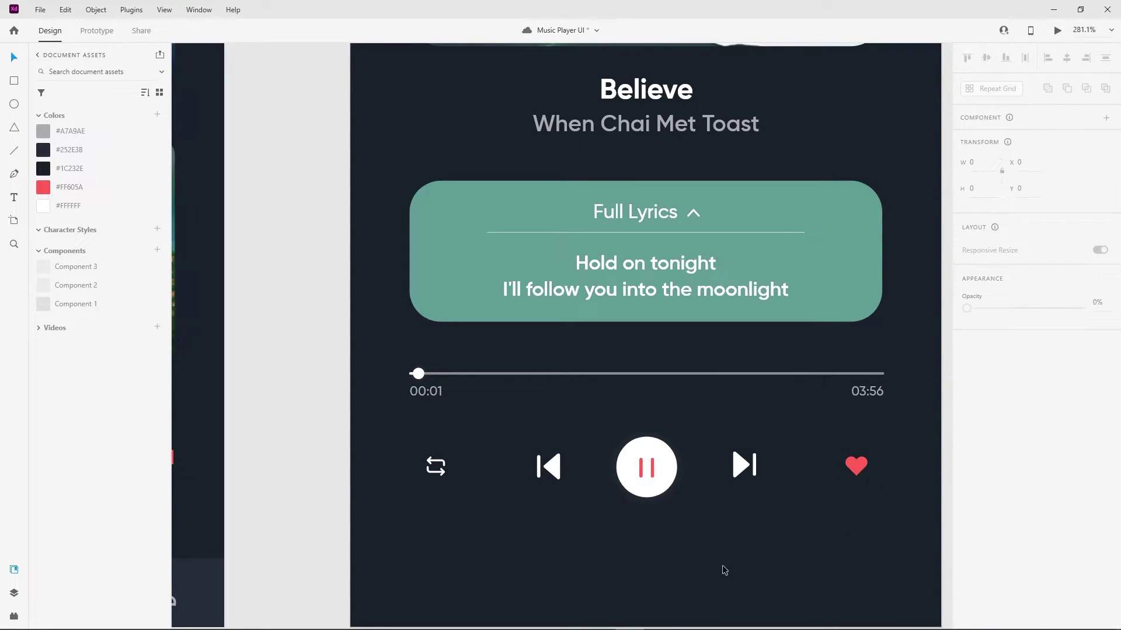
scroll(482, 498, down, 3)
scroll(457, 529, down, 3)
Move the playback controls row lower and nudge the progress bar down
scroll(485, 511, up, 1)
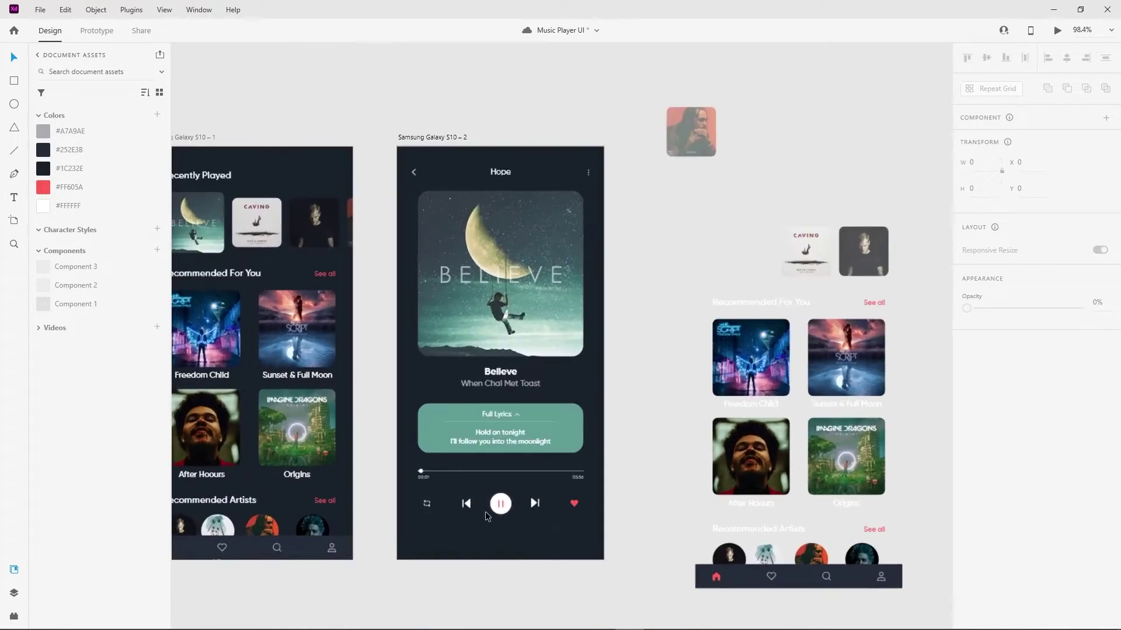
scroll(534, 503, down, 1)
scroll(411, 514, up, 2)
scroll(412, 514, up, 2)
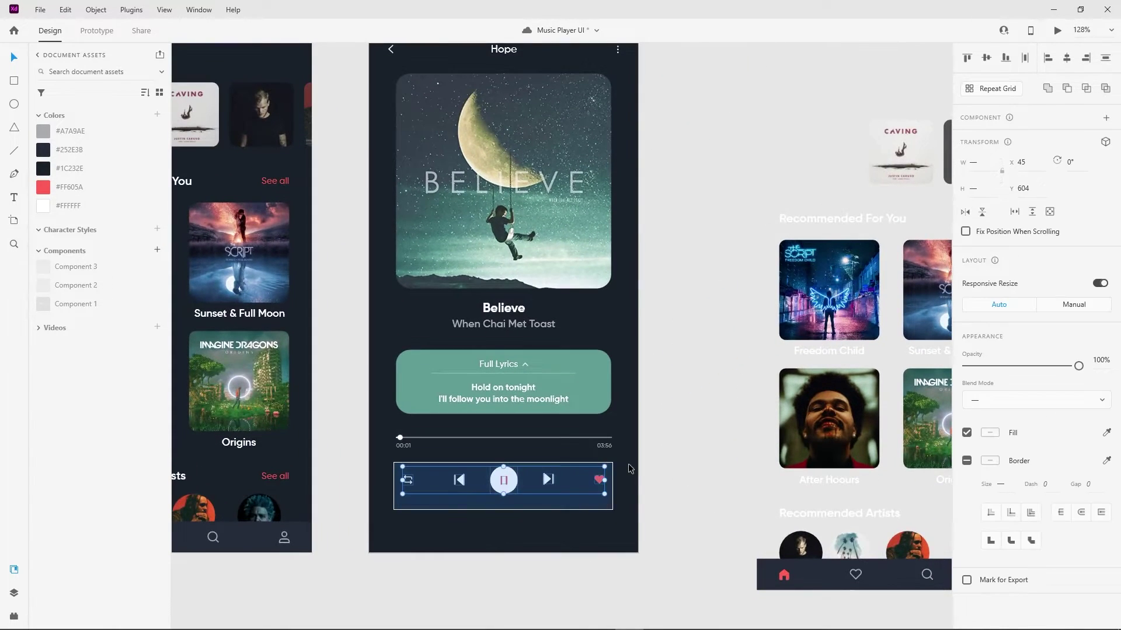
drag(607, 449, 623, 465)
key(shift+Down)
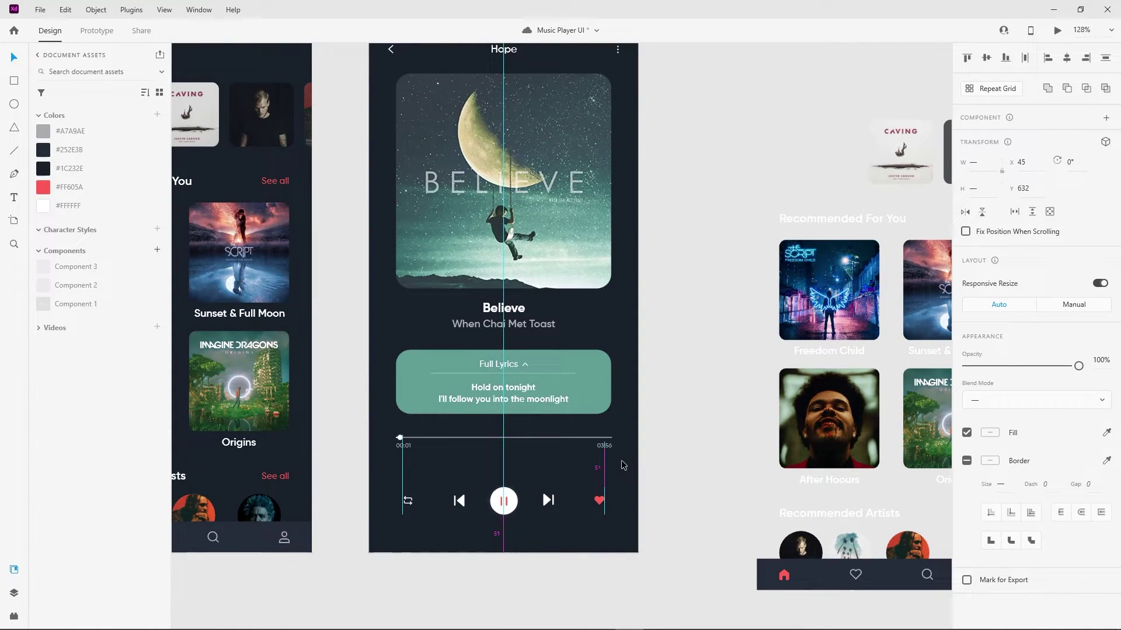
key(Up)
key(Up)
key(Up)
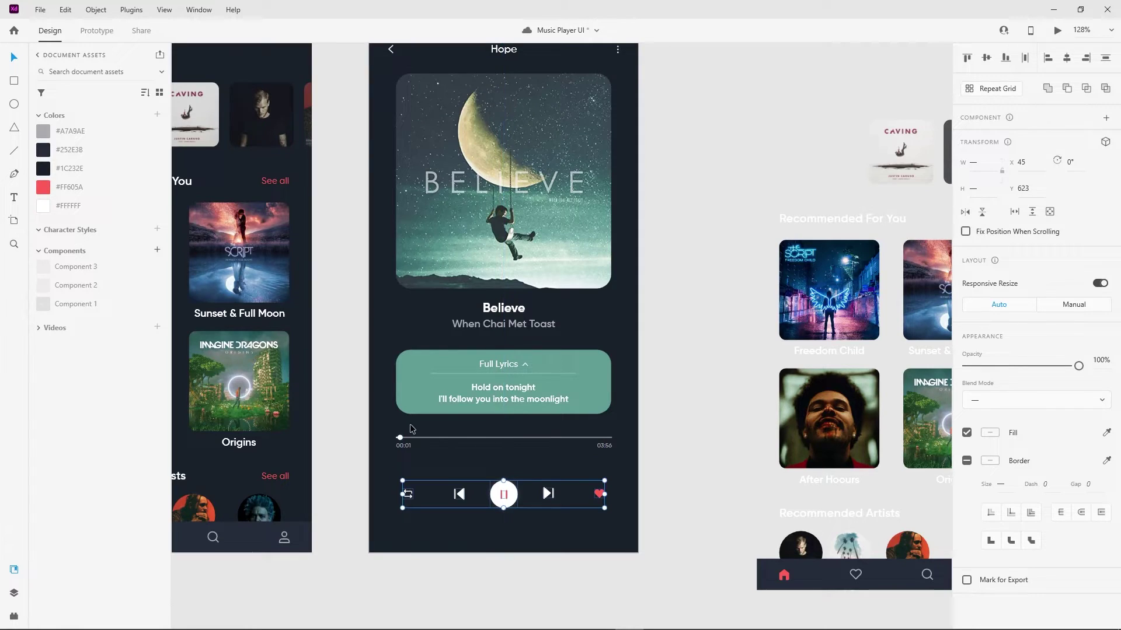
click(409, 423)
key(shift+Down)
key(Down)
key(Down)
key(Down)
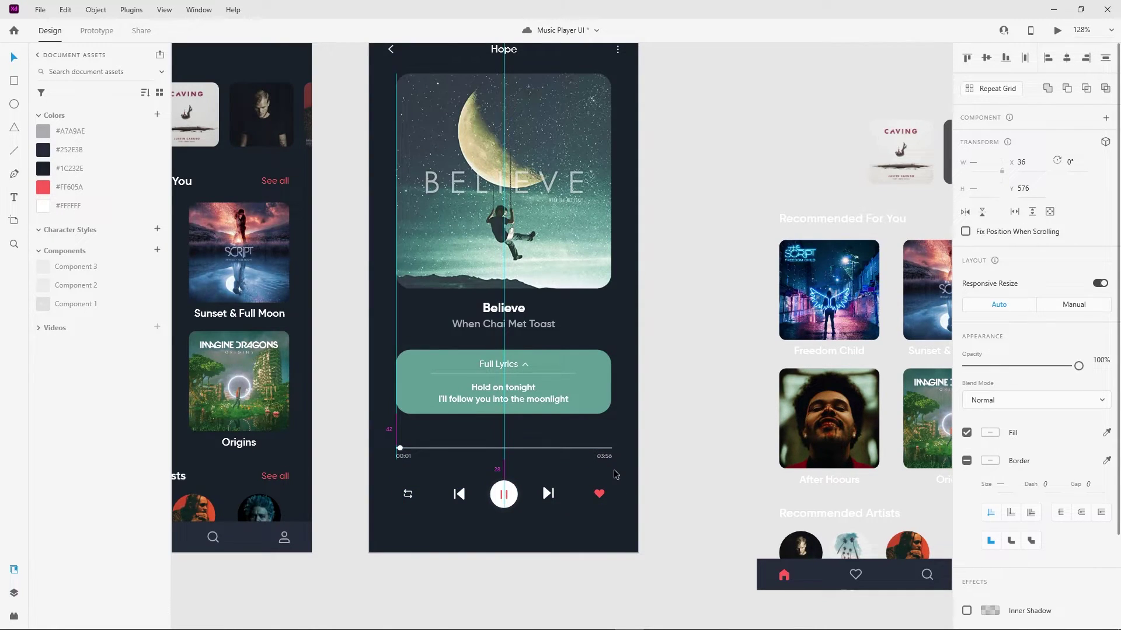
Shift the Full Lyrics card down and fine-tune the album art and song titles' position
click(673, 416)
click(601, 408)
key(shift+Down)
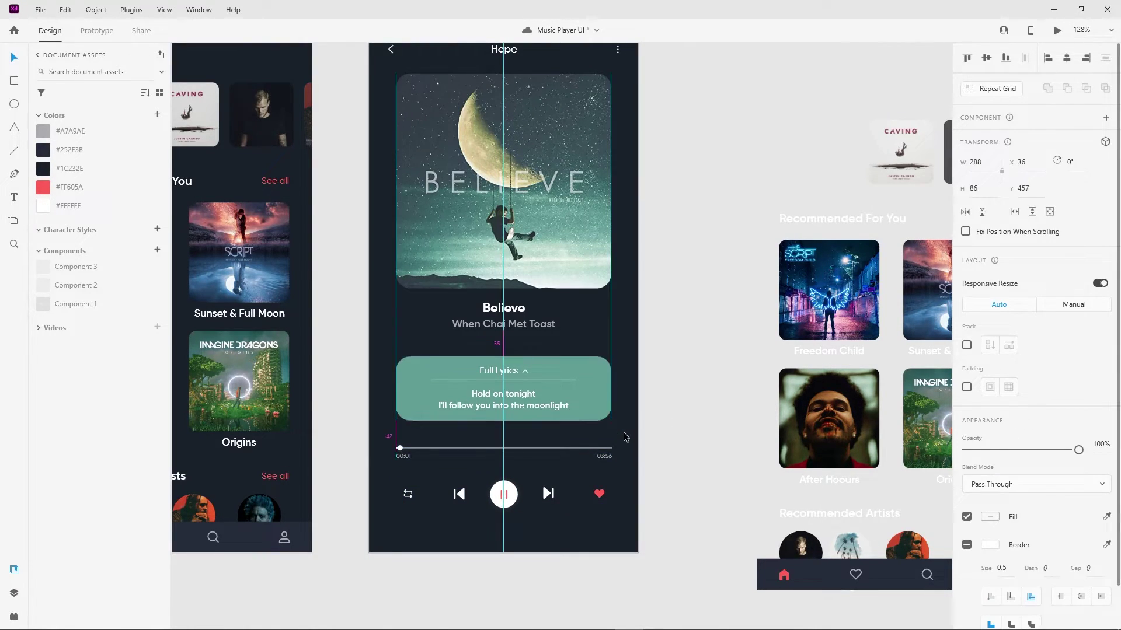
scroll(683, 337, down, 2)
drag(512, 168, 699, 381)
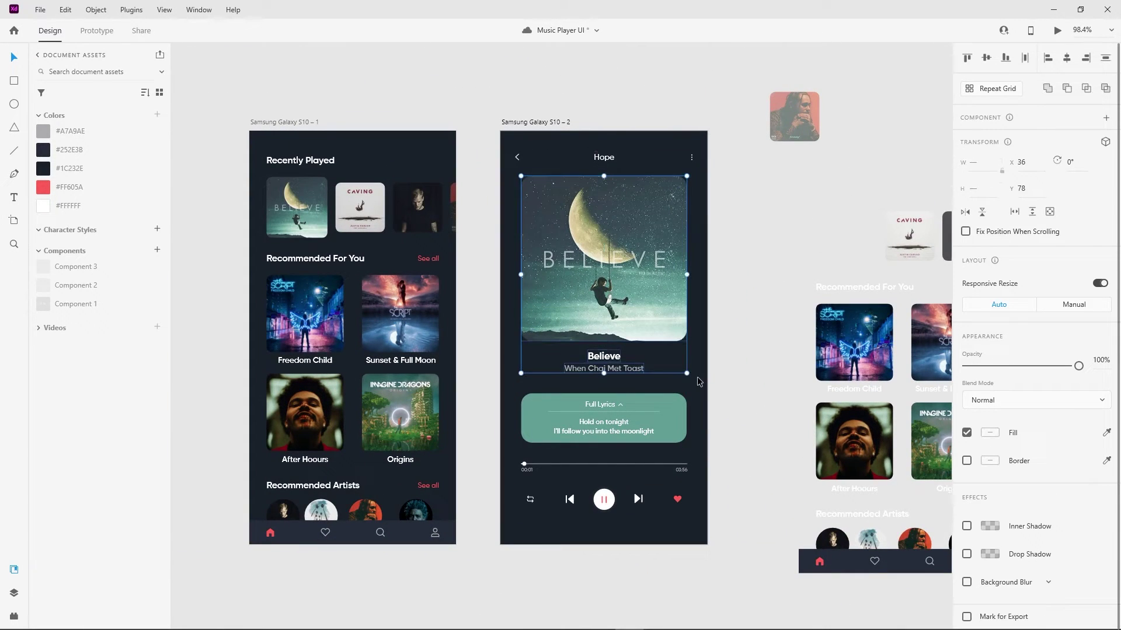
key(Down)
key(Down)
key(Down)
key(Down)
key(Down)
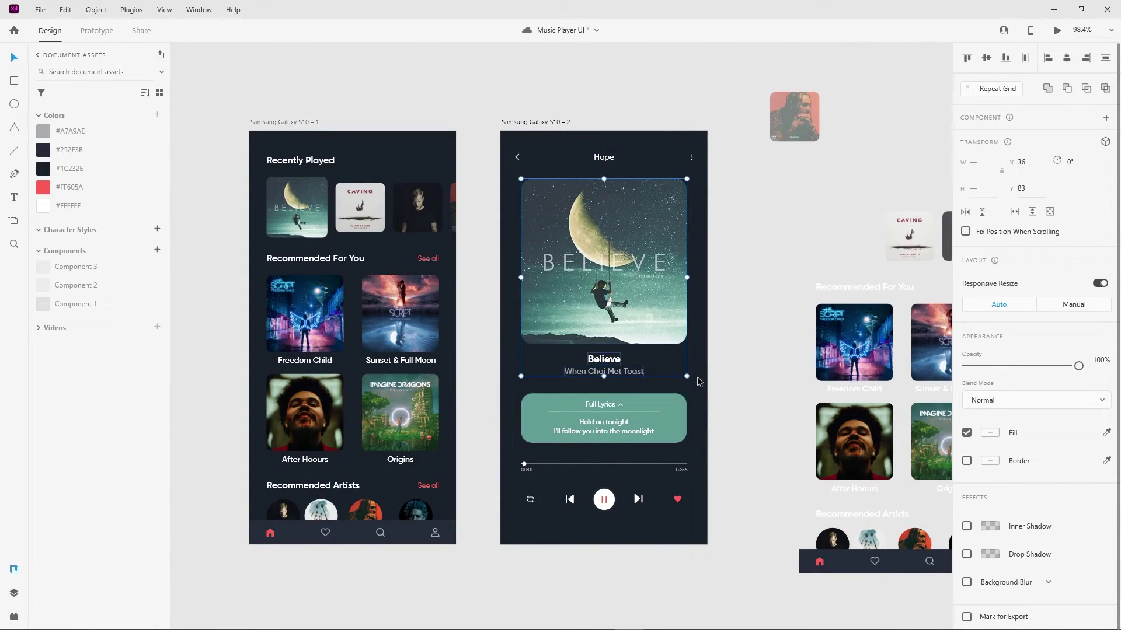
key(Up)
click(688, 400)
click(653, 407)
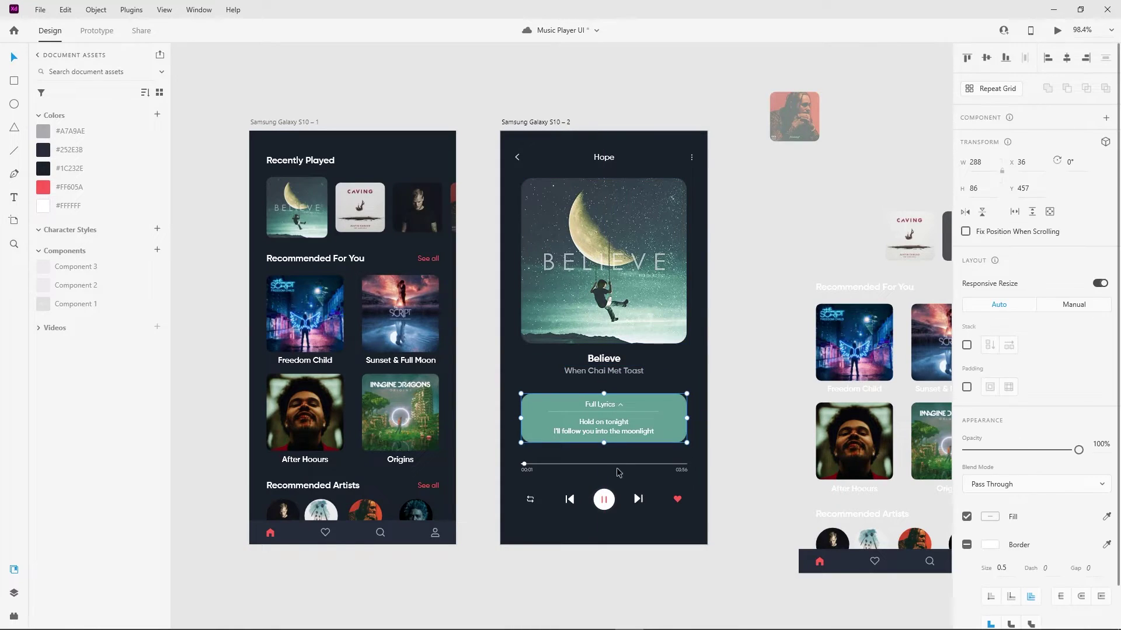
ctrl+scroll(626, 467, down, 5)
Preview the prototype, going from the home screen to the song screen and back
click(318, 204)
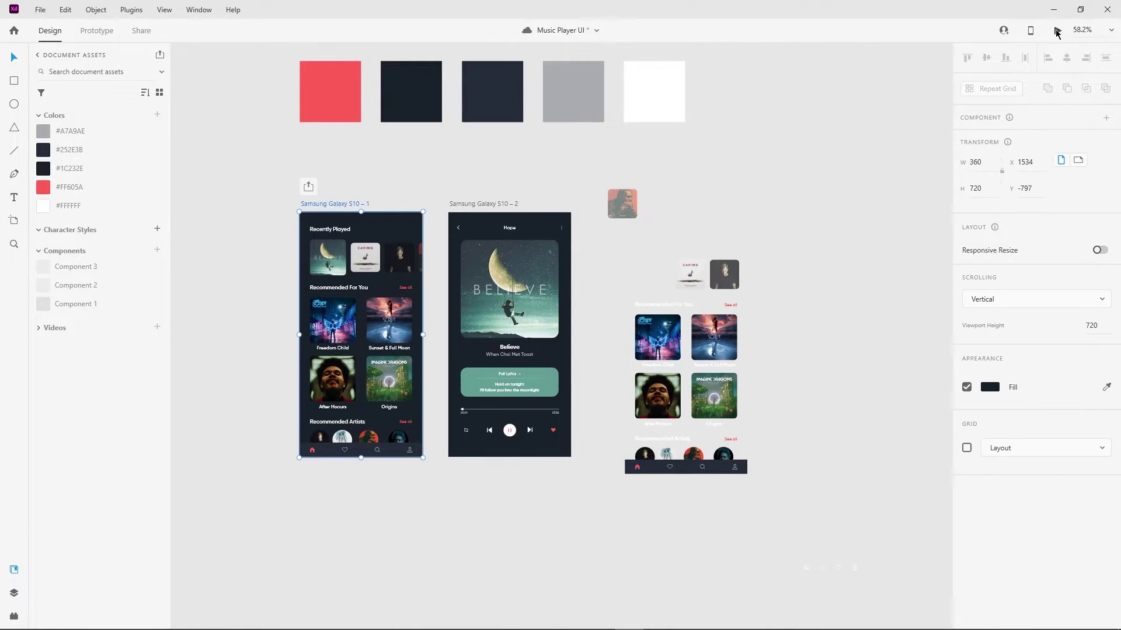
click(1057, 30)
click(496, 266)
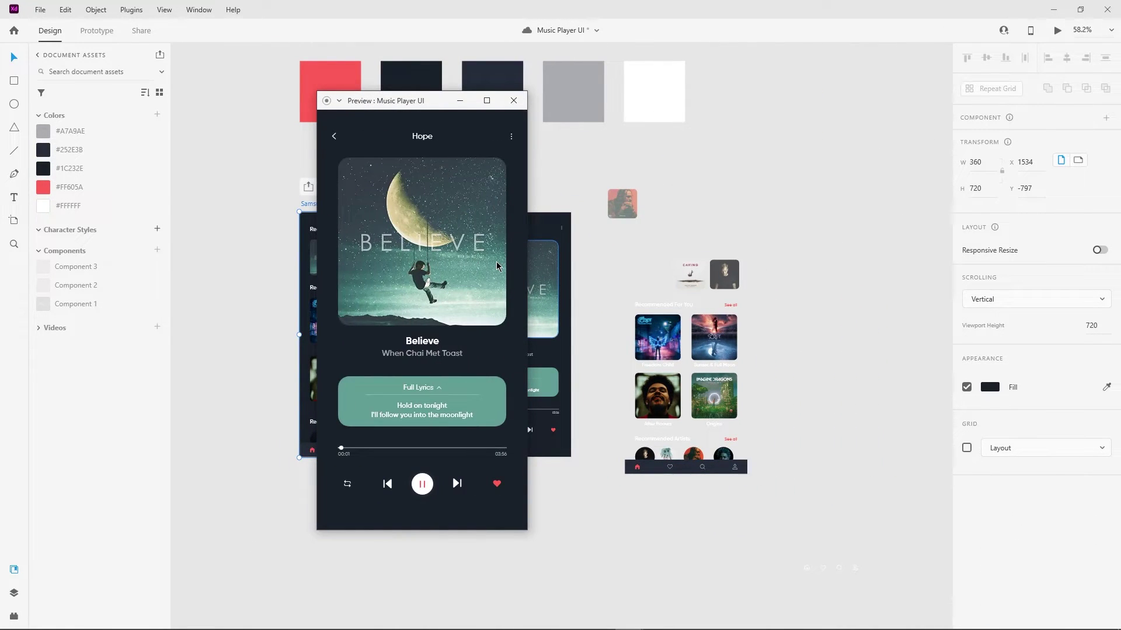
click(496, 266)
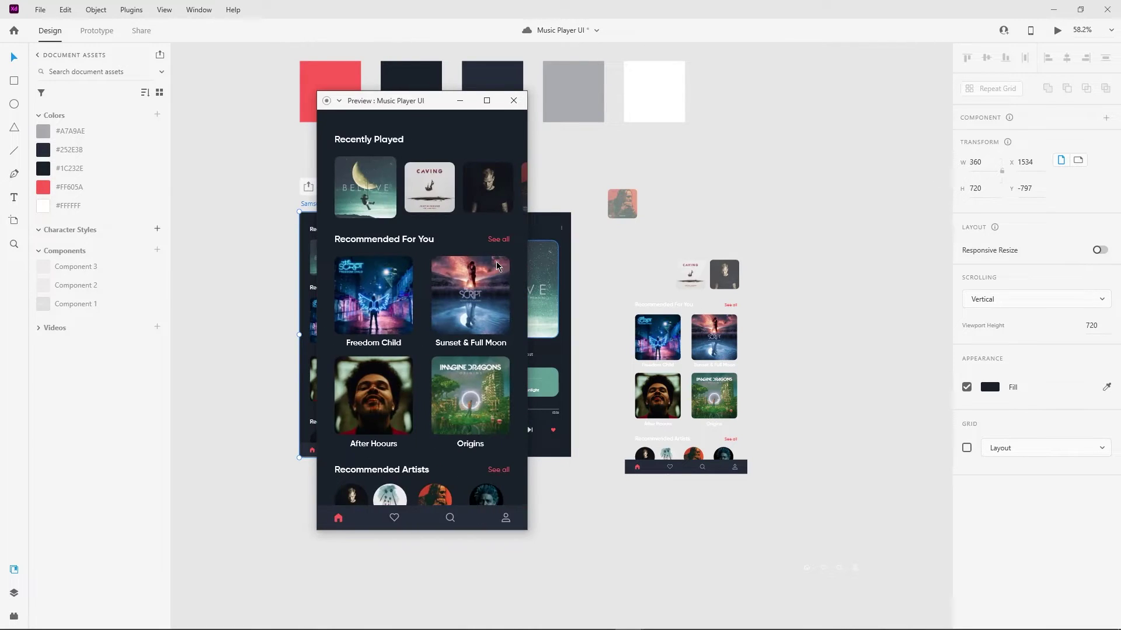
click(514, 101)
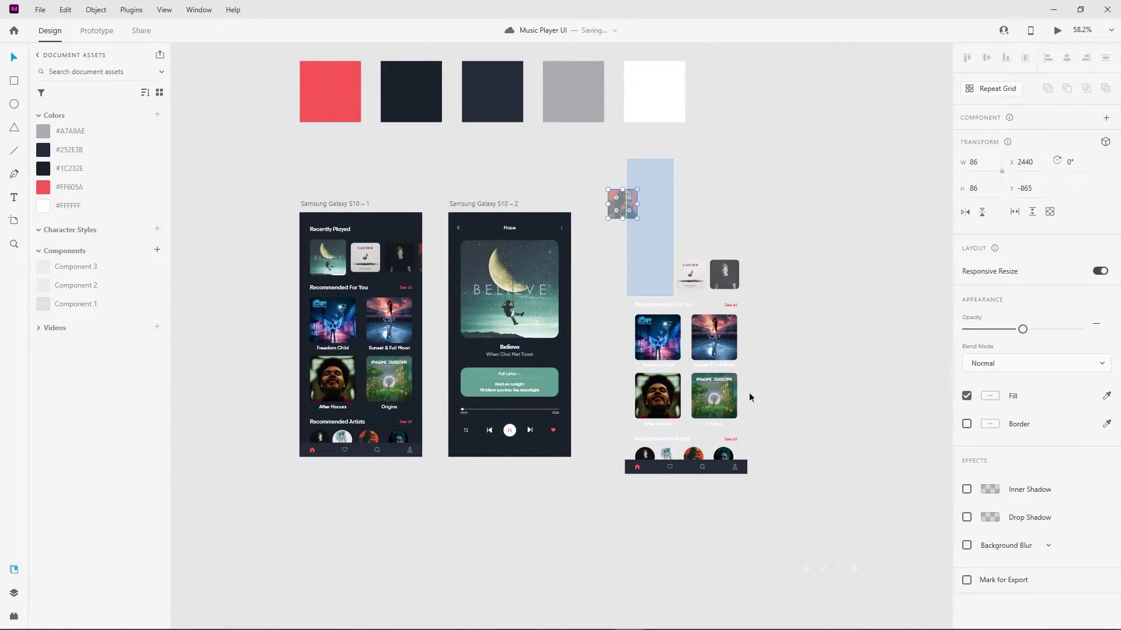
Alt-drag the Samsung Galaxy S10 – 1 home screen into a third artboard beside the song screen
scroll(386, 426, up, 3)
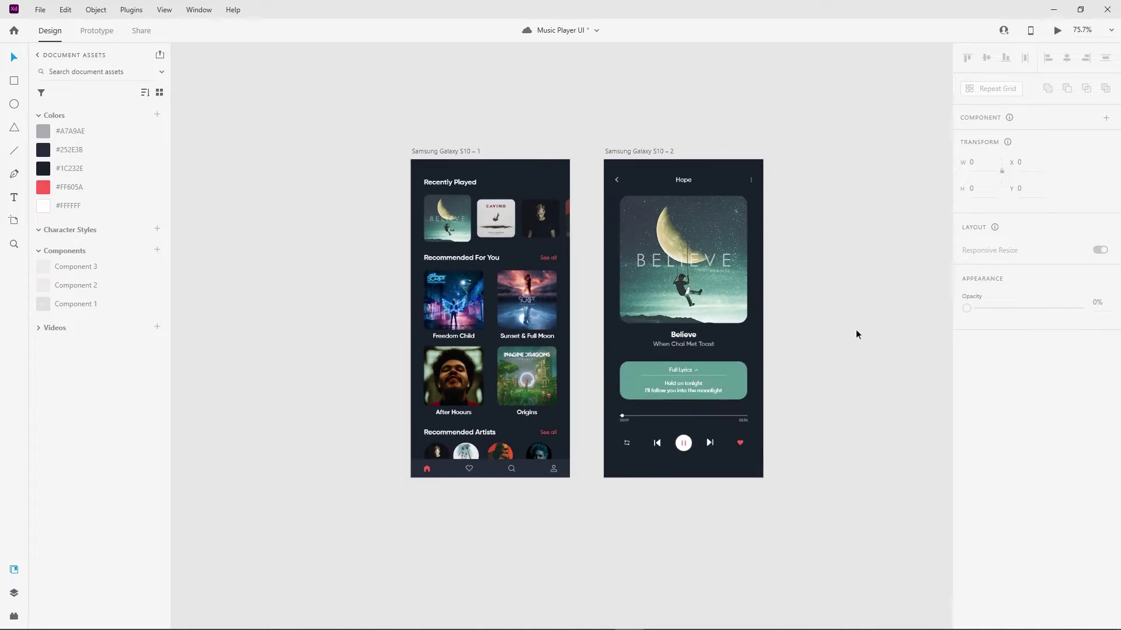
scroll(323, 510, up, 3)
scroll(406, 506, up, 3)
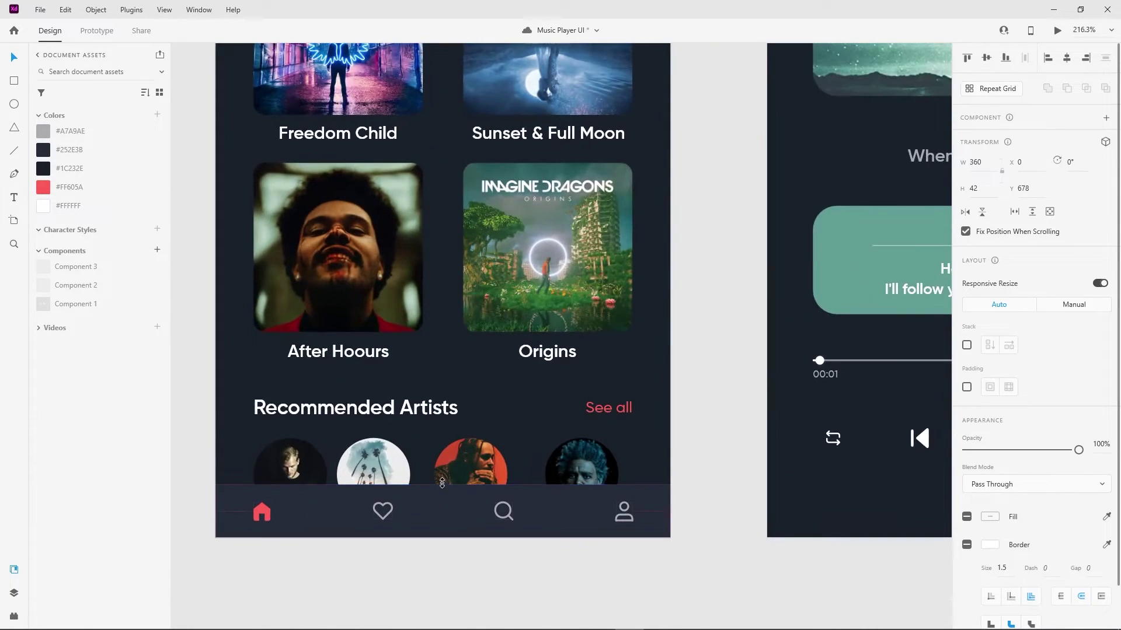
scroll(731, 350, down, 5)
scroll(731, 296, down, 2)
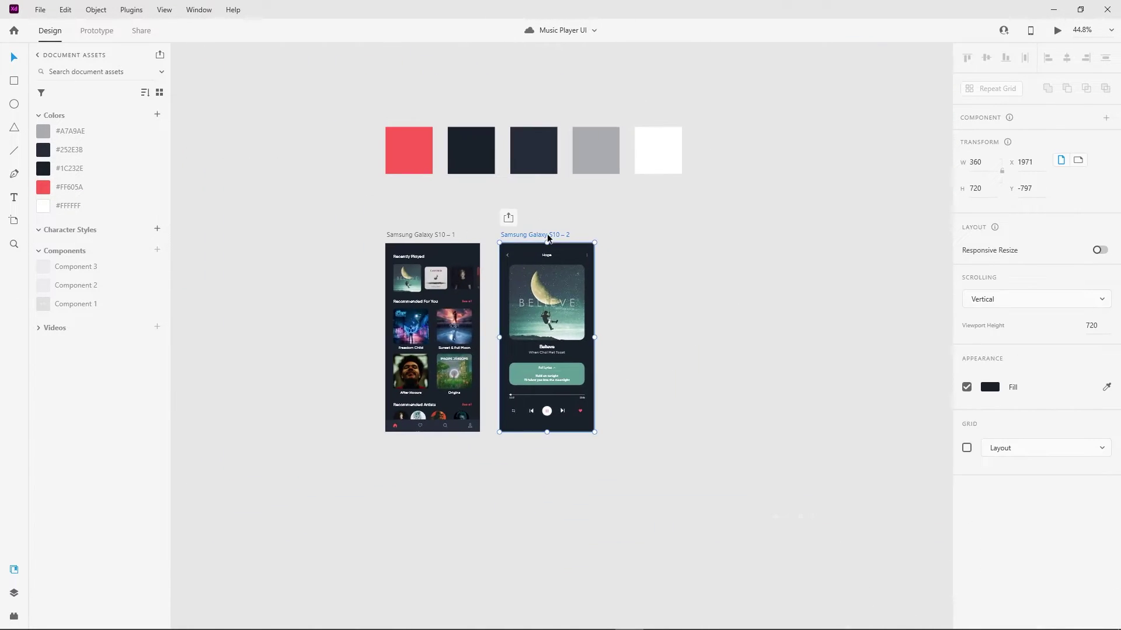
mouse_move(413, 234)
mouse_down()
mouse_move(656, 234)
mouse_move(648, 239)
mouse_up()
scroll(632, 355, up, 2)
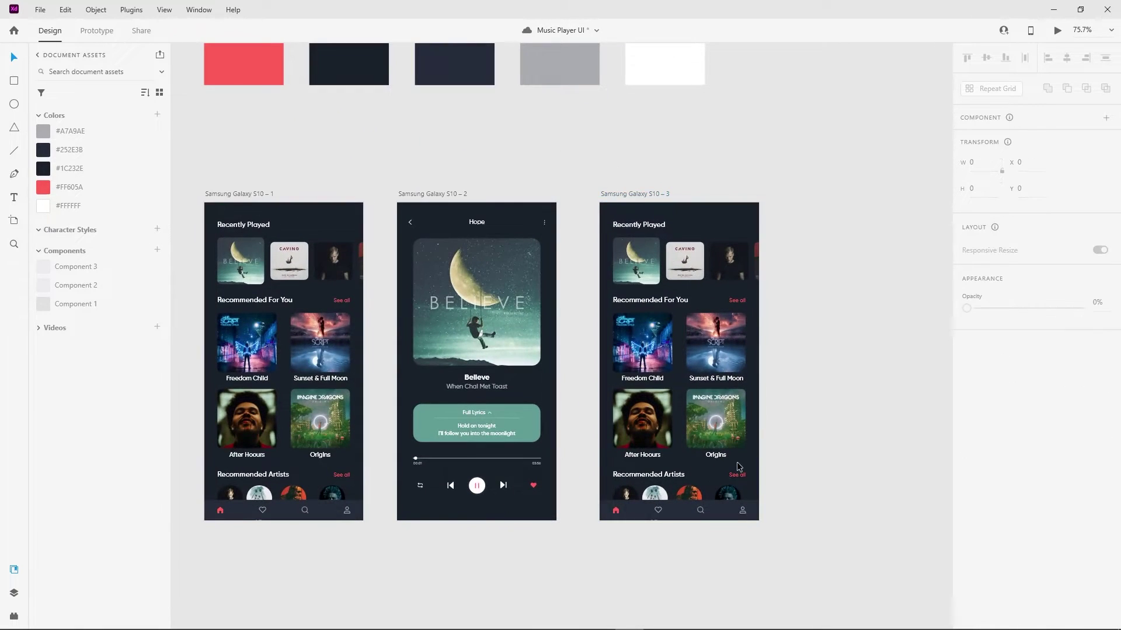
scroll(632, 354, up, 3)
scroll(871, 497, up, 2)
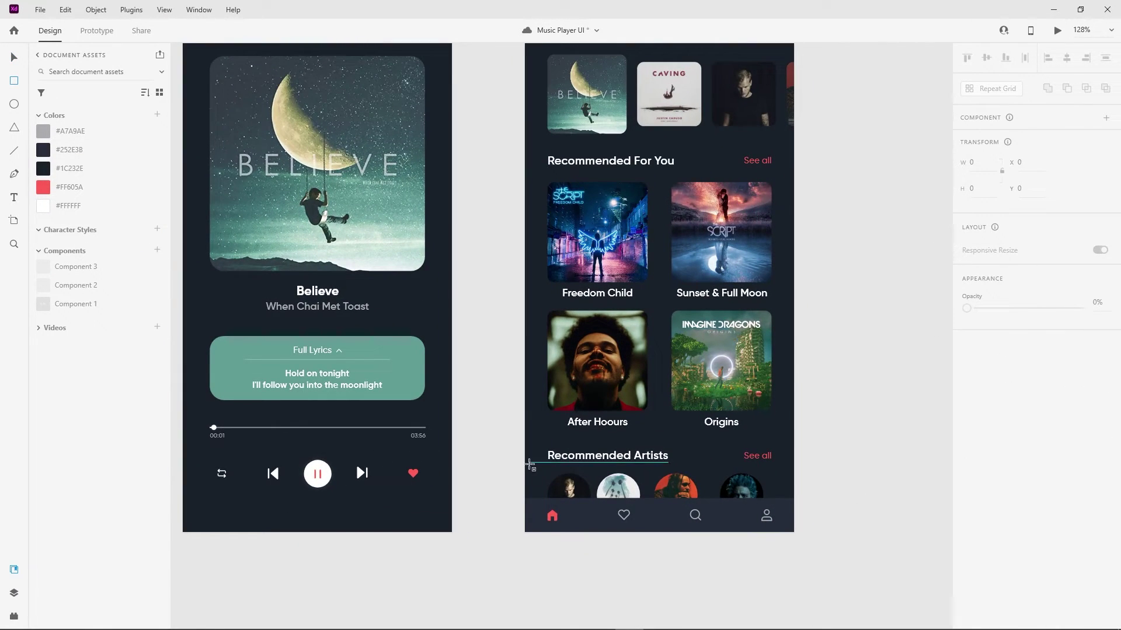
Draw a 360×50 borderless white bar above the nav, with top corners rounded to 14
drag(530, 465, 793, 502)
scroll(648, 481, up, 8)
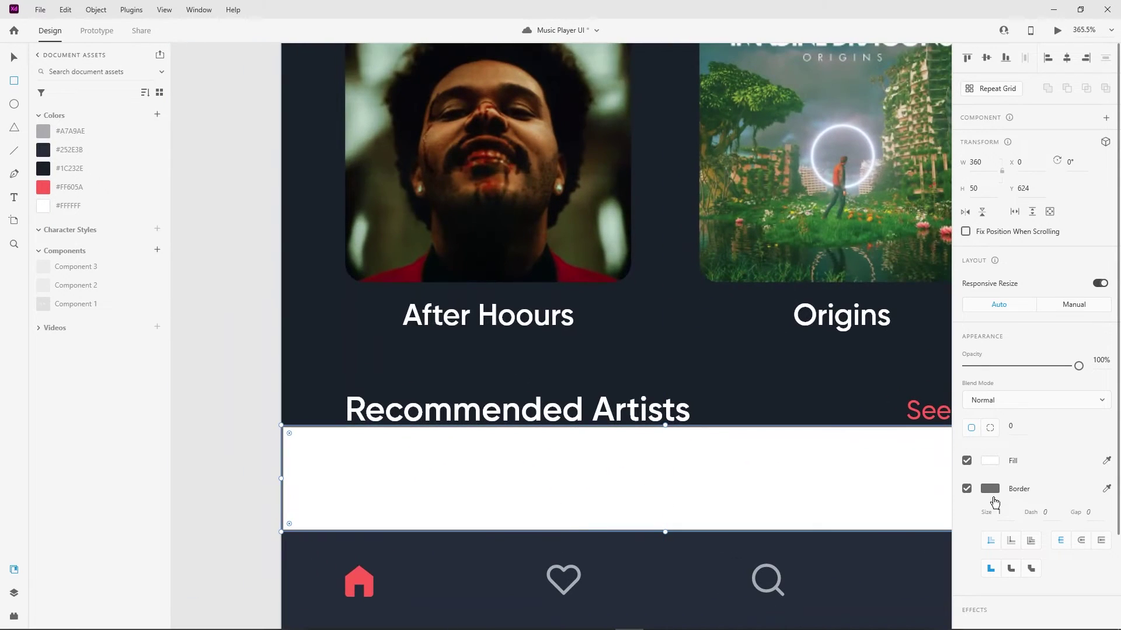
click(966, 488)
key(v)
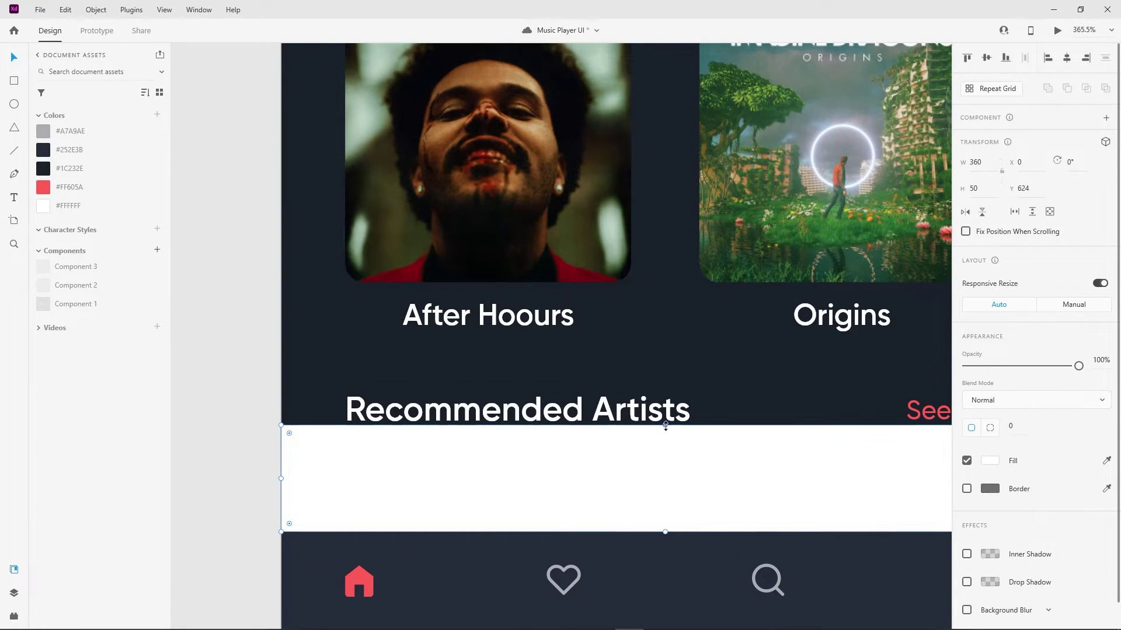
scroll(406, 359, down, 5)
drag(665, 426, 685, 402)
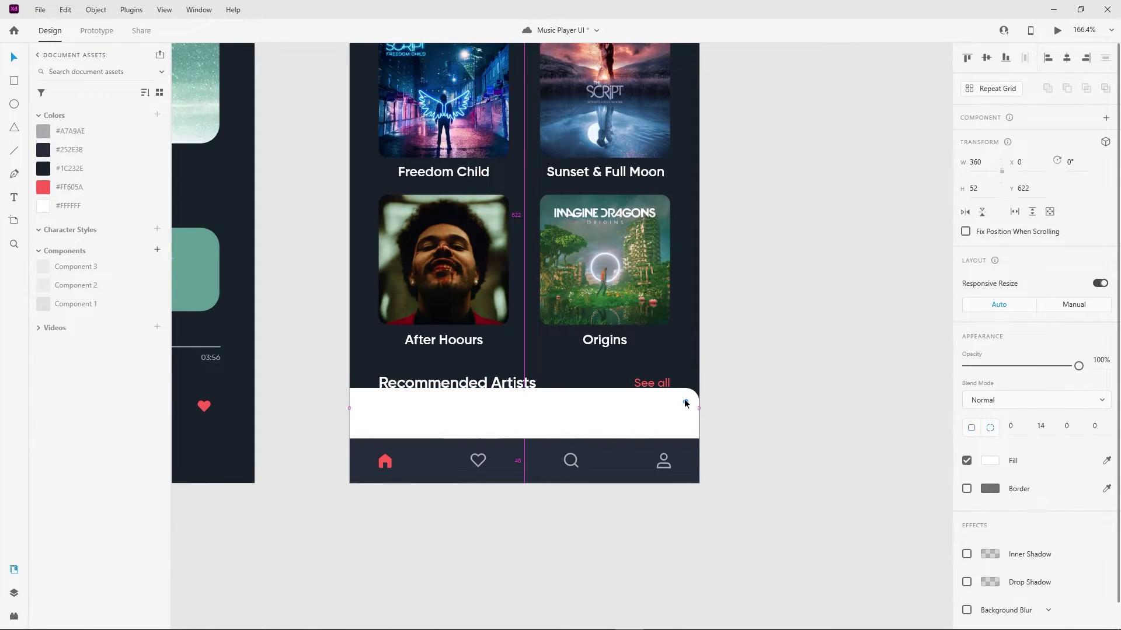
drag(357, 395, 363, 402)
scroll(859, 410, down, 3)
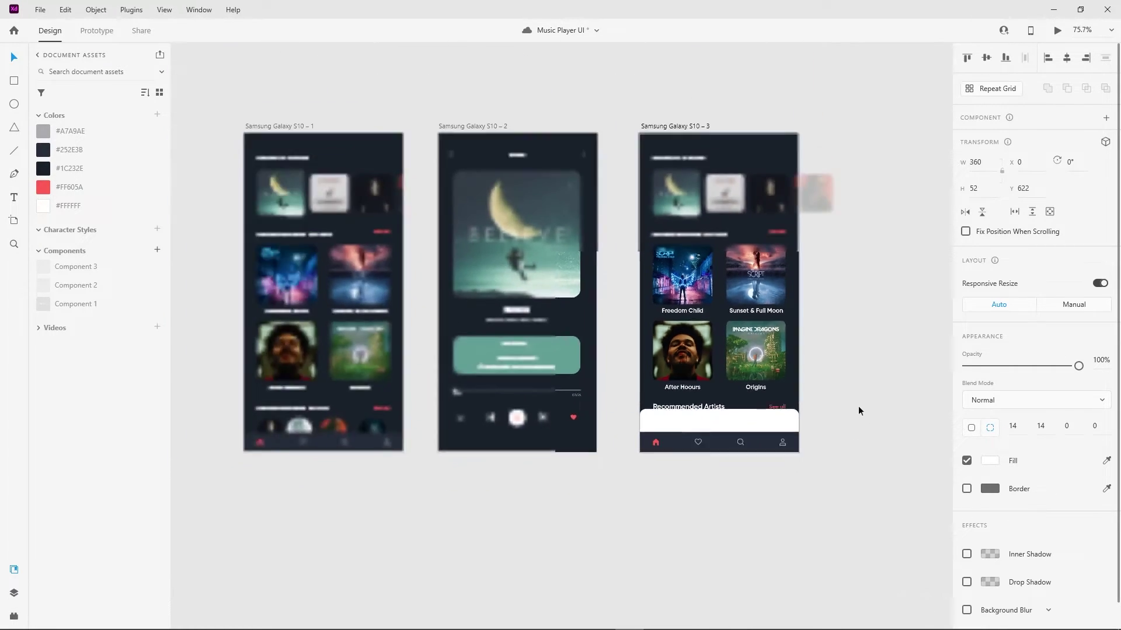
scroll(858, 411, up, 2)
Switch the bar's fill to a horizontal linear gradient with a sampled light green stop
click(990, 460)
click(841, 367)
click(841, 385)
mouse_move(677, 413)
mouse_down()
mouse_move(795, 419)
mouse_move(783, 415)
mouse_up()
drag(678, 445, 574, 437)
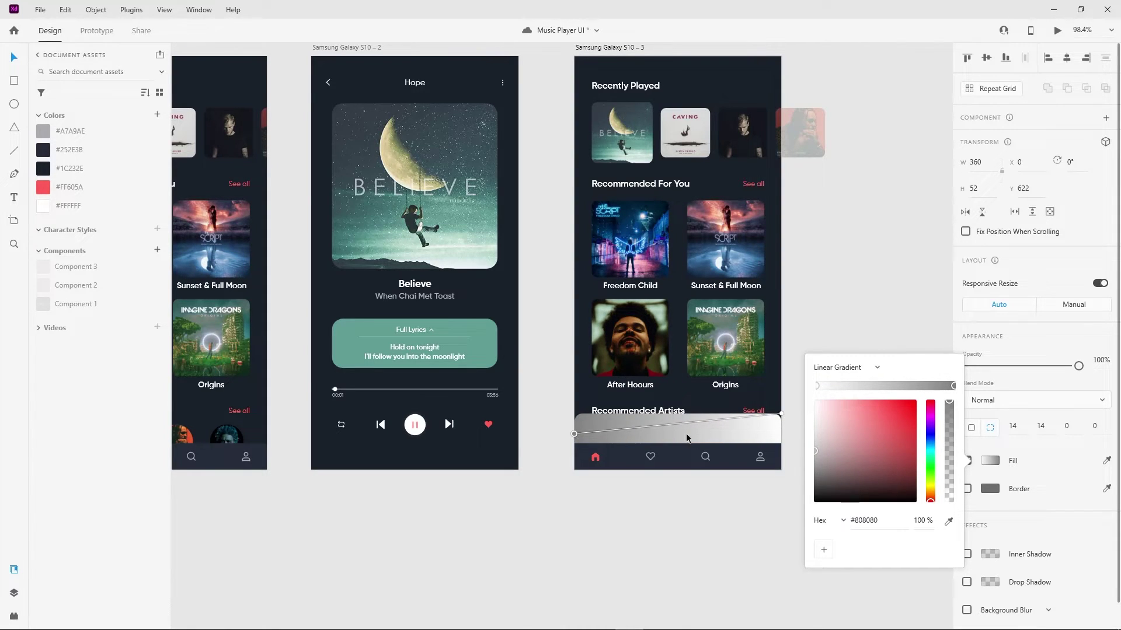
click(949, 521)
click(474, 252)
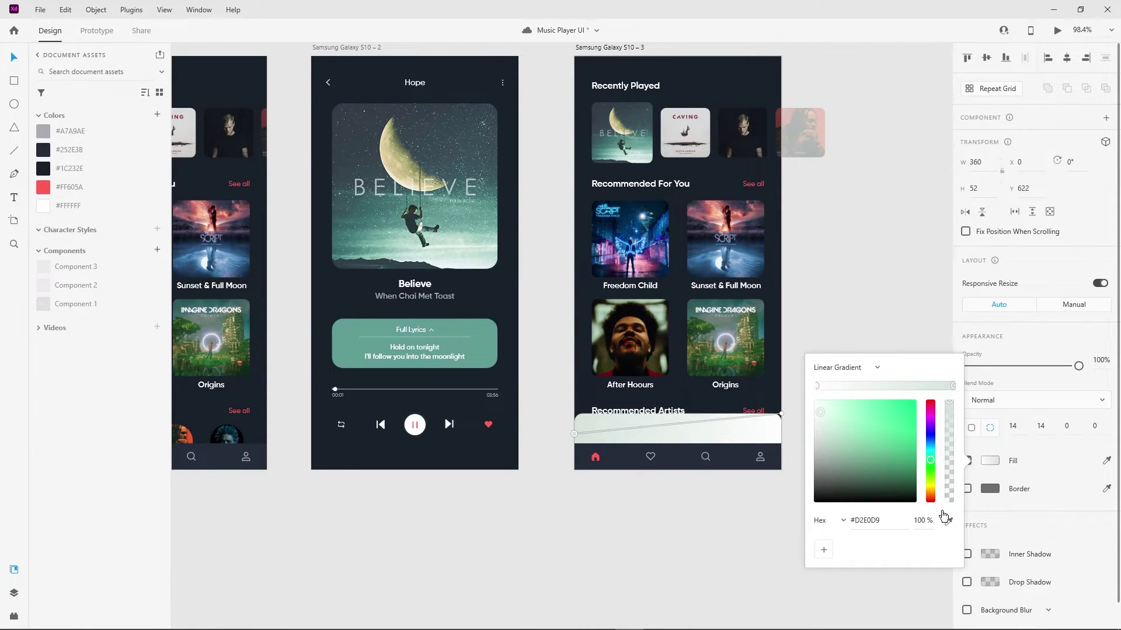
click(948, 521)
click(467, 244)
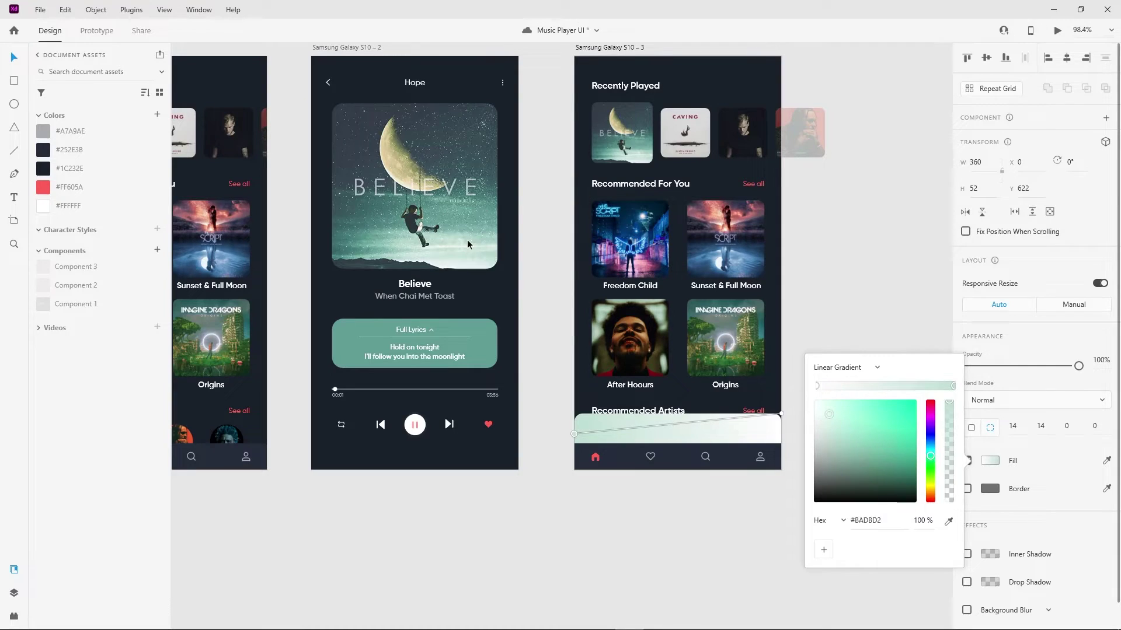
Set the left gradient stop to the lyrics card's teal and adjust the gradient endpoints
click(824, 388)
click(948, 521)
click(484, 343)
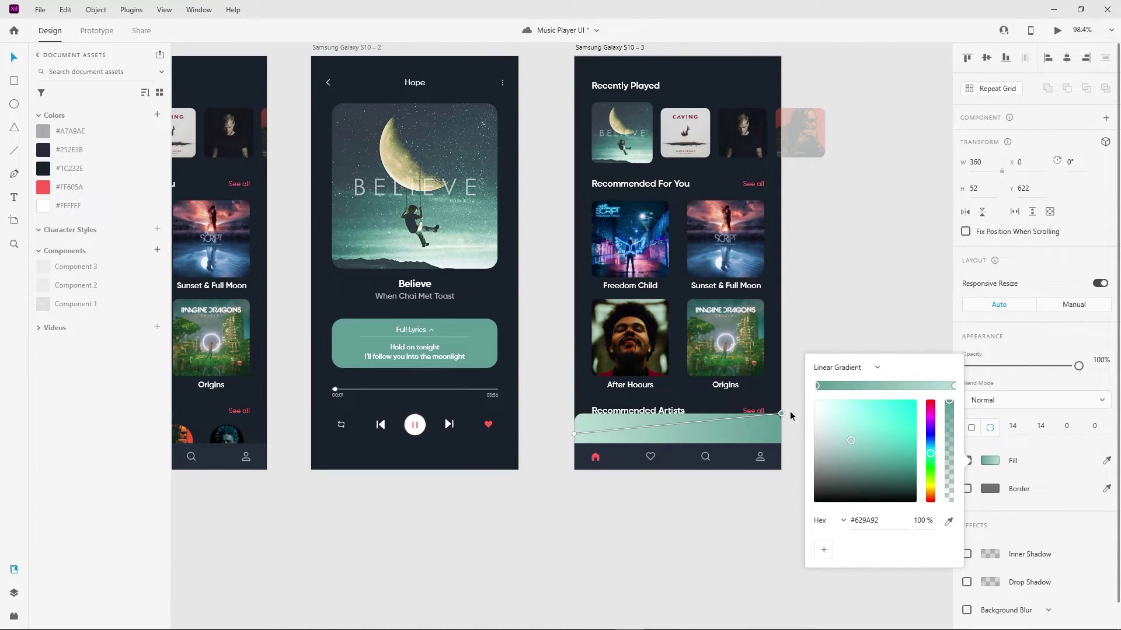
drag(572, 439, 564, 419)
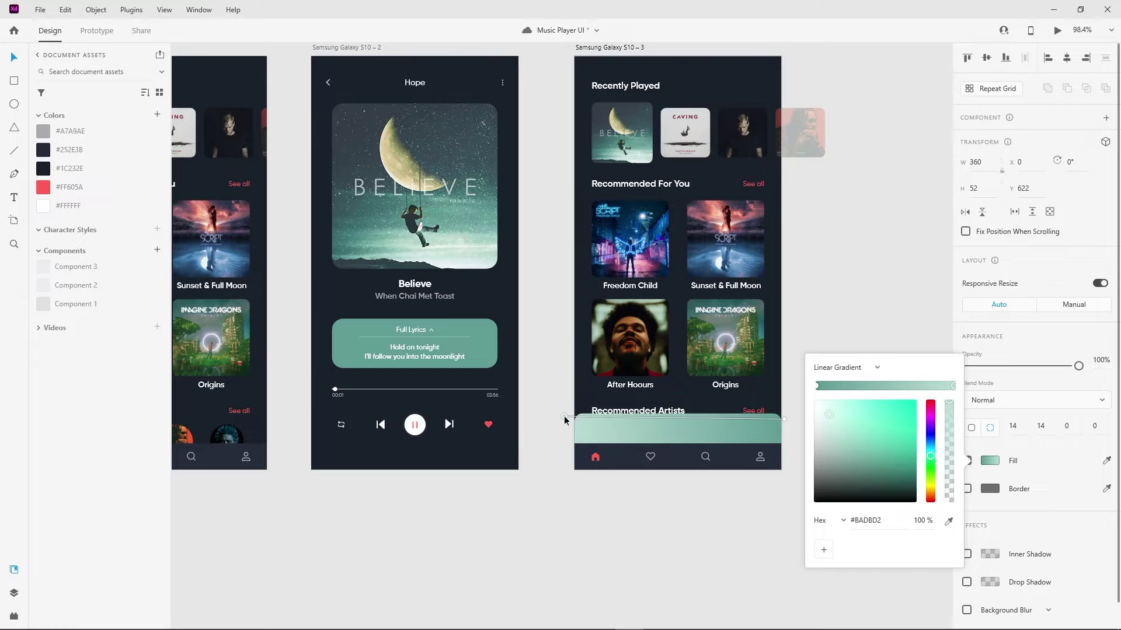
drag(783, 415, 790, 416)
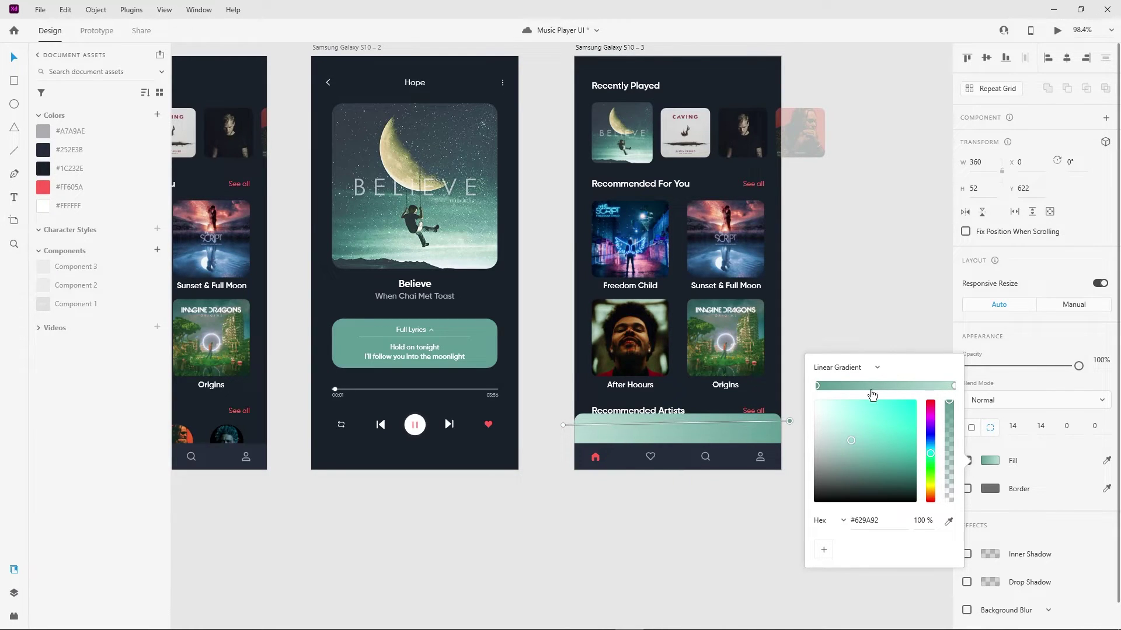
click(796, 460)
scroll(795, 458, up, 3)
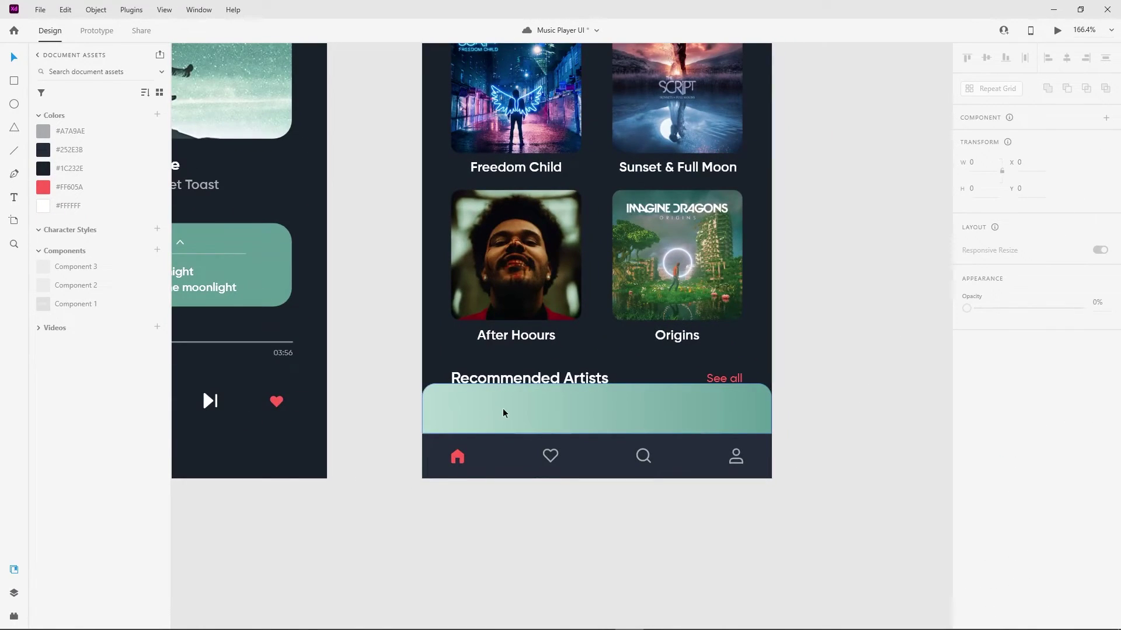
click(537, 419)
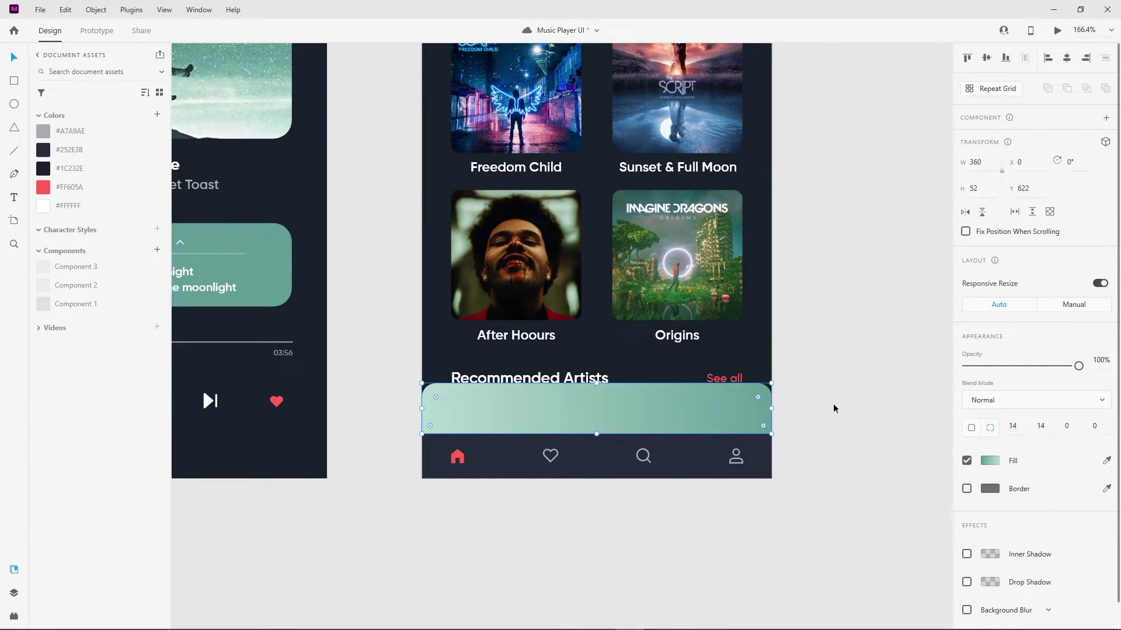
scroll(832, 404, down, 3)
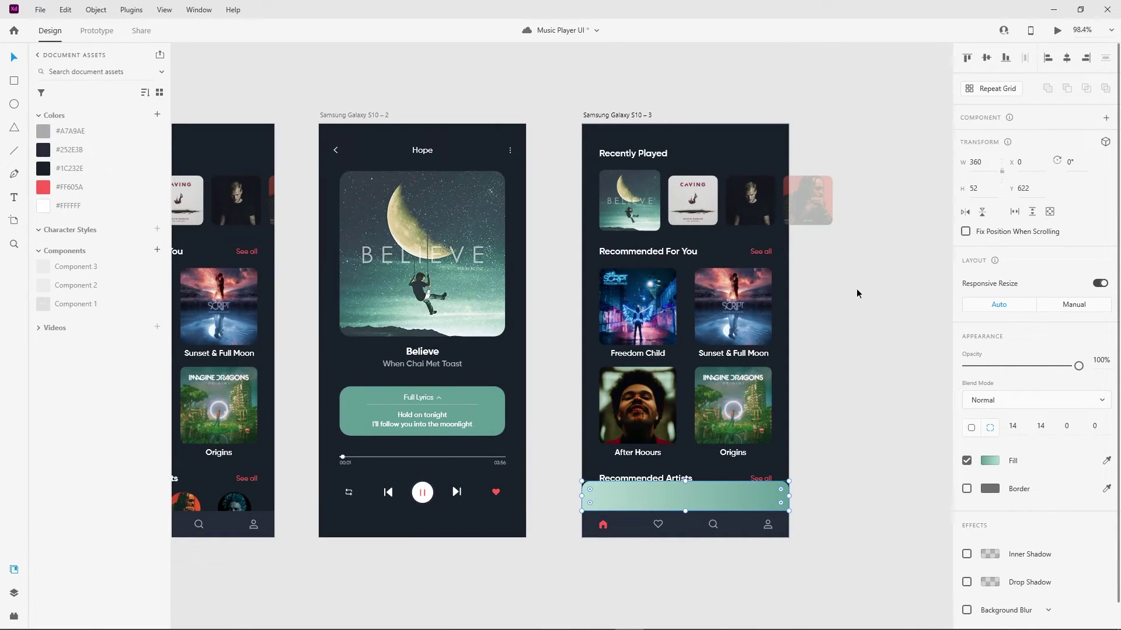
Copy the Believe album thumbnail into the teal bar and shrink it to a small icon
click(840, 453)
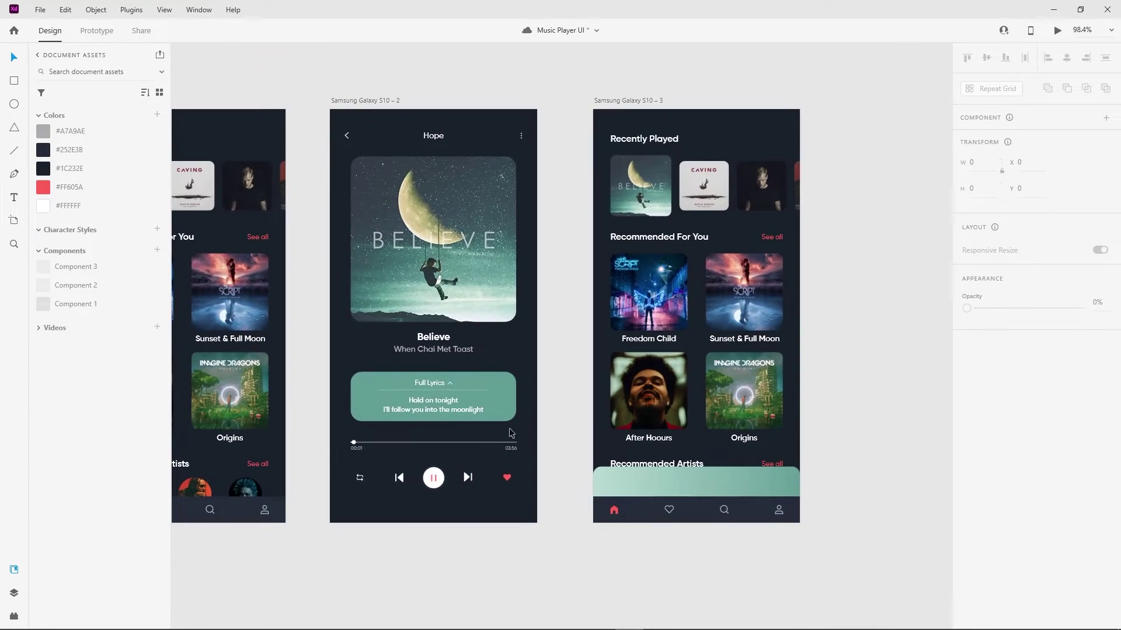
drag(640, 186, 632, 475)
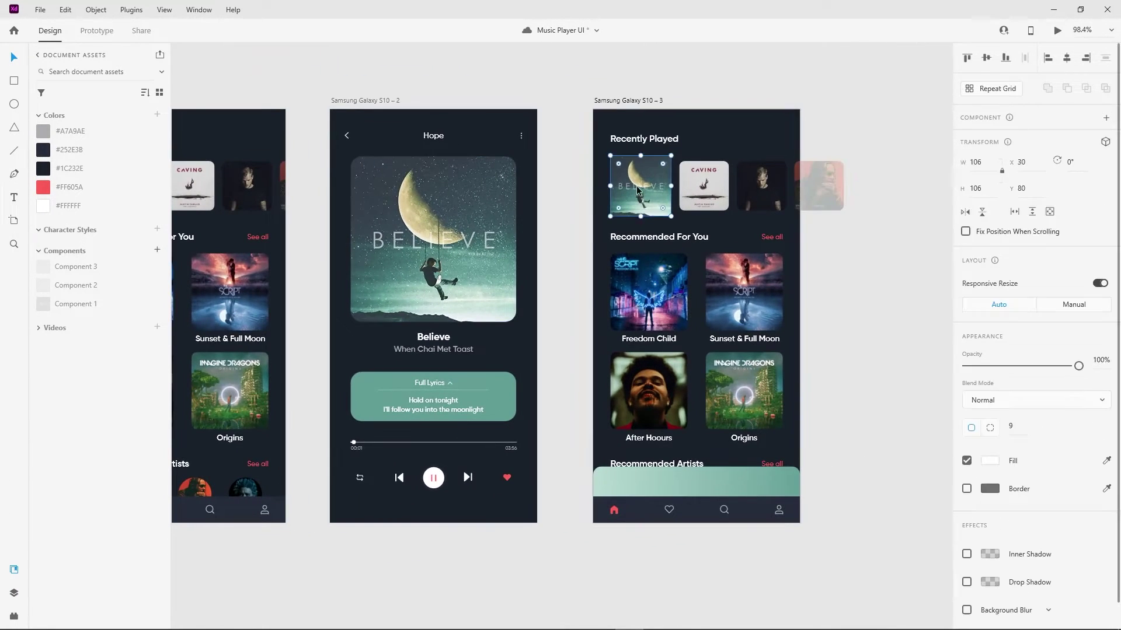
right_click(632, 476)
scroll(632, 476, up, 5)
mouse_move(672, 561)
mouse_down()
mouse_move(592, 507)
mouse_move(598, 498)
mouse_up()
Lower the mini player bar's top edge slightly and reduce its corner rounding
click(725, 493)
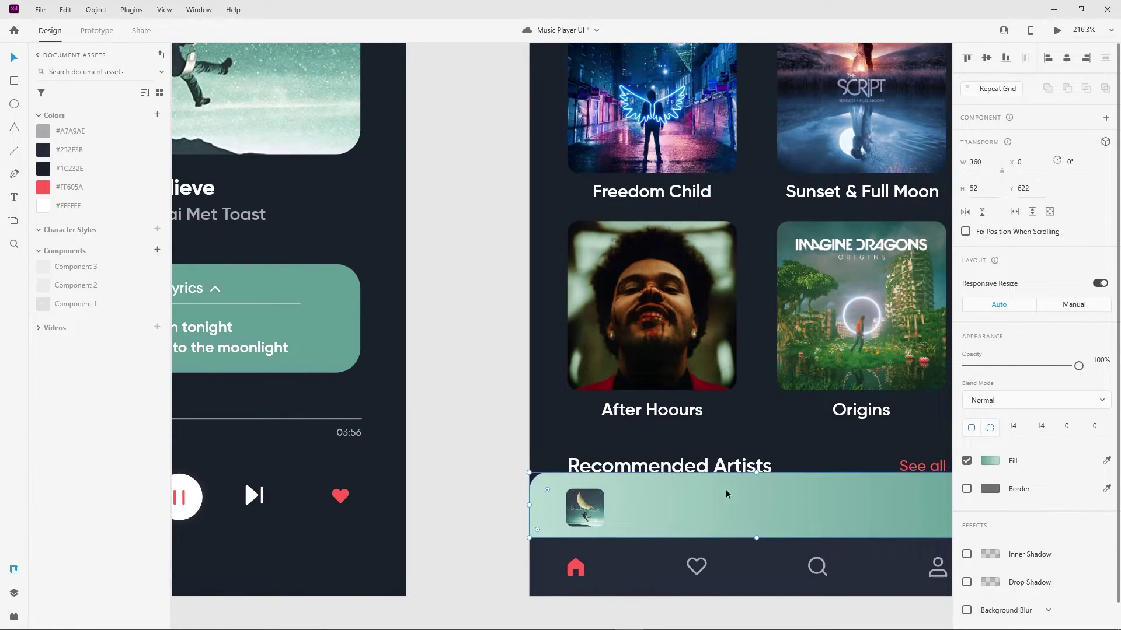
key(ctrl+0)
scroll(623, 450, up, 5)
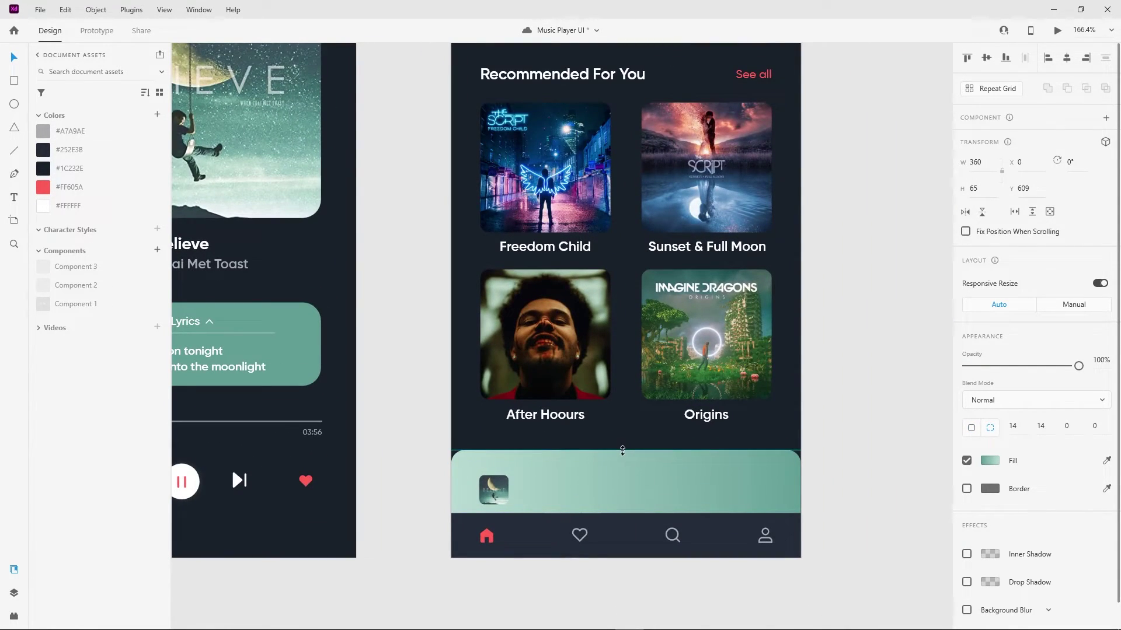
drag(622, 450, 623, 464)
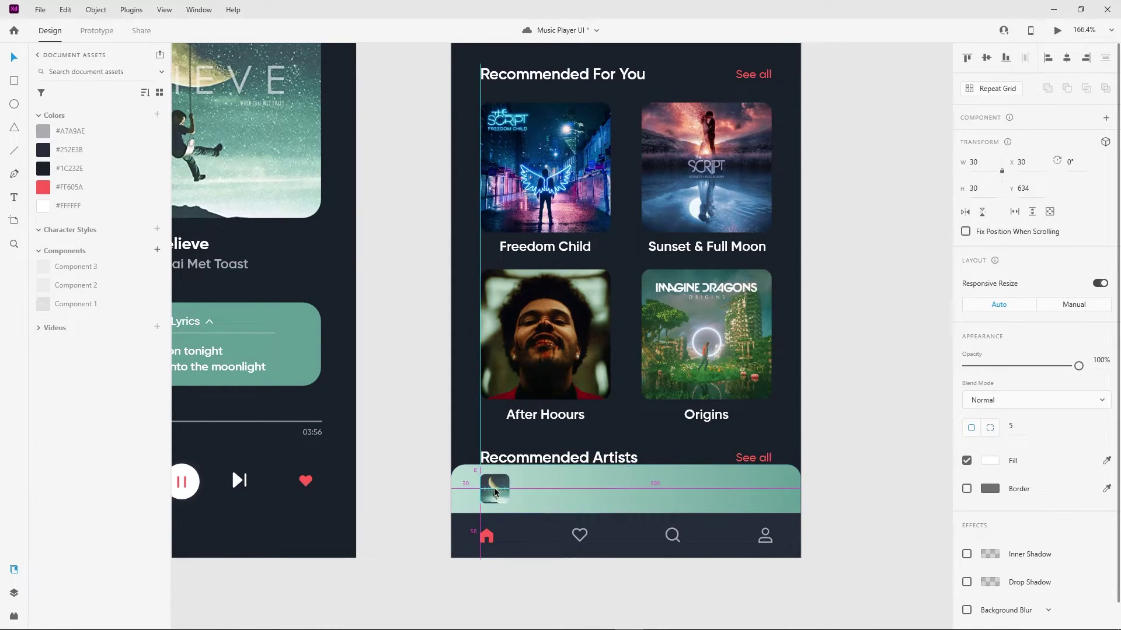
drag(465, 480, 460, 474)
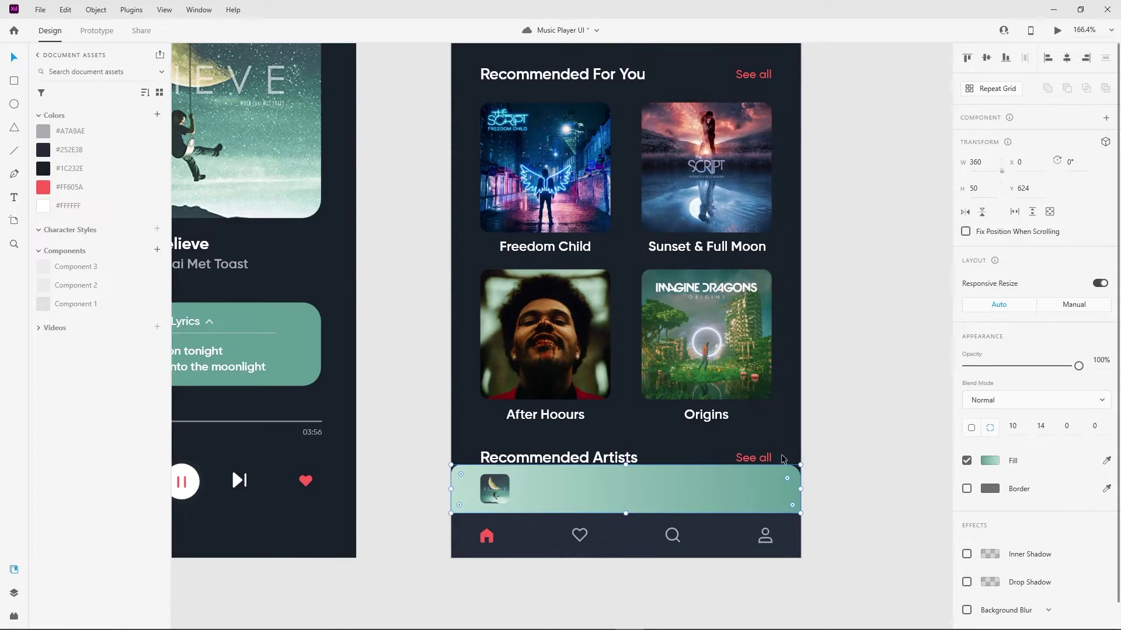
click(490, 492)
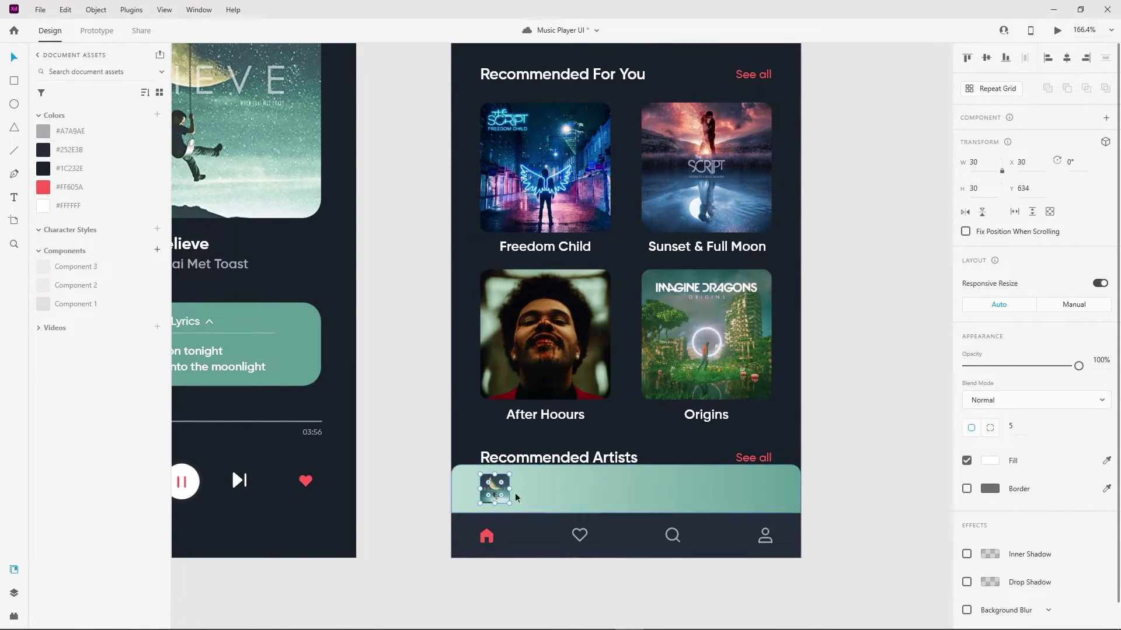
scroll(739, 368, down, 3)
Place a copy of the Believe title in the mini player at size 14, SemiBold
drag(409, 293, 625, 440)
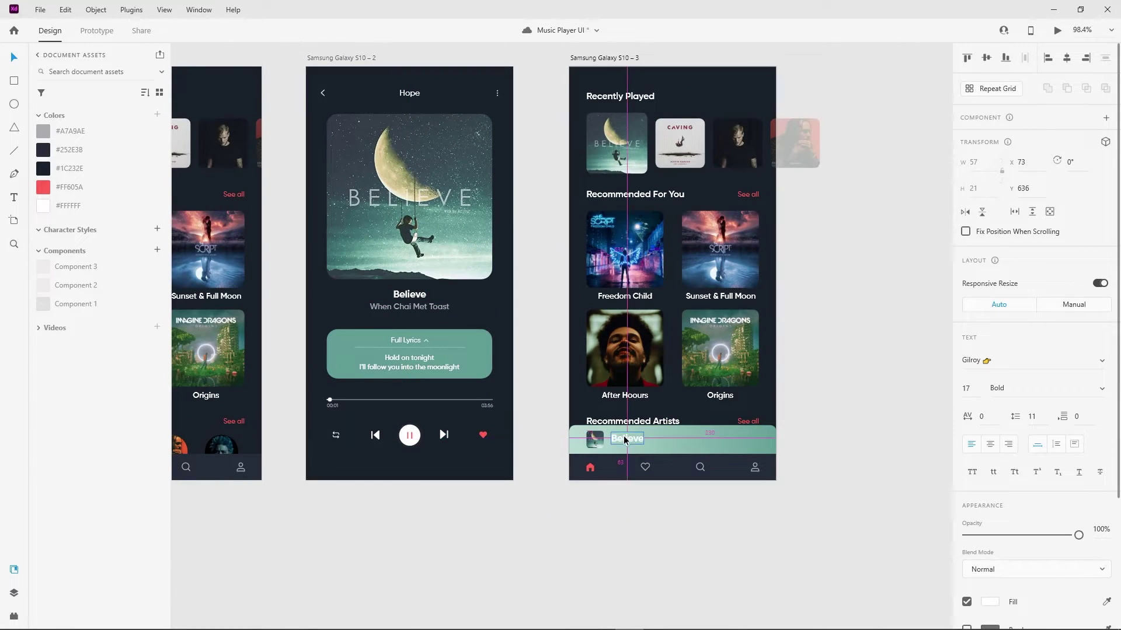
scroll(625, 440, up, 5)
key(ctrl+shift+comma)
key(ctrl+shift+comma)
key(ctrl+shift+comma)
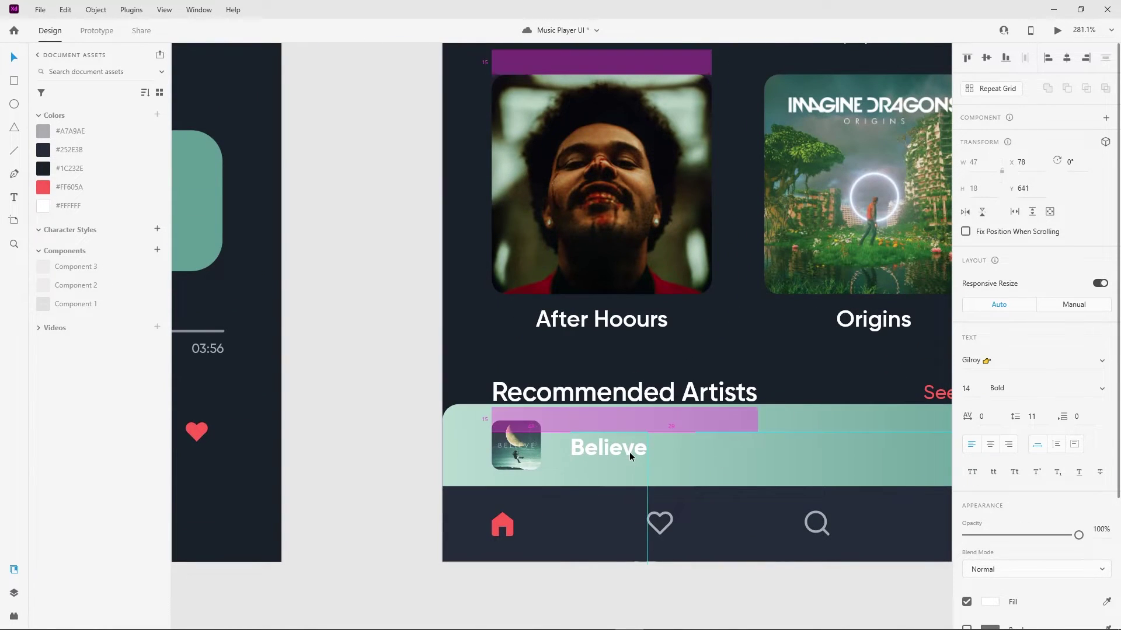
click(1001, 388)
text(SemiBold)
drag(612, 448, 618, 448)
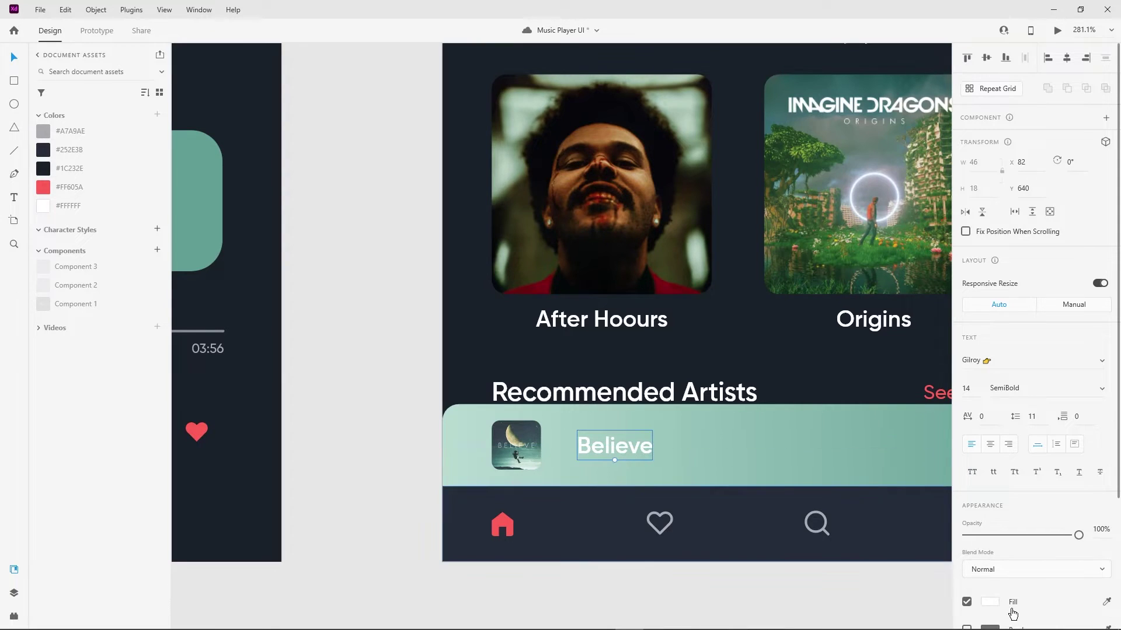
Colour the mini player's Believe title #1C232E and fine-tune its position in the bar
click(990, 602)
text(1C232E)
scroll(833, 365, down, 5)
drag(517, 362, 520, 360)
scroll(520, 359, down, 3)
scroll(578, 432, up, 3)
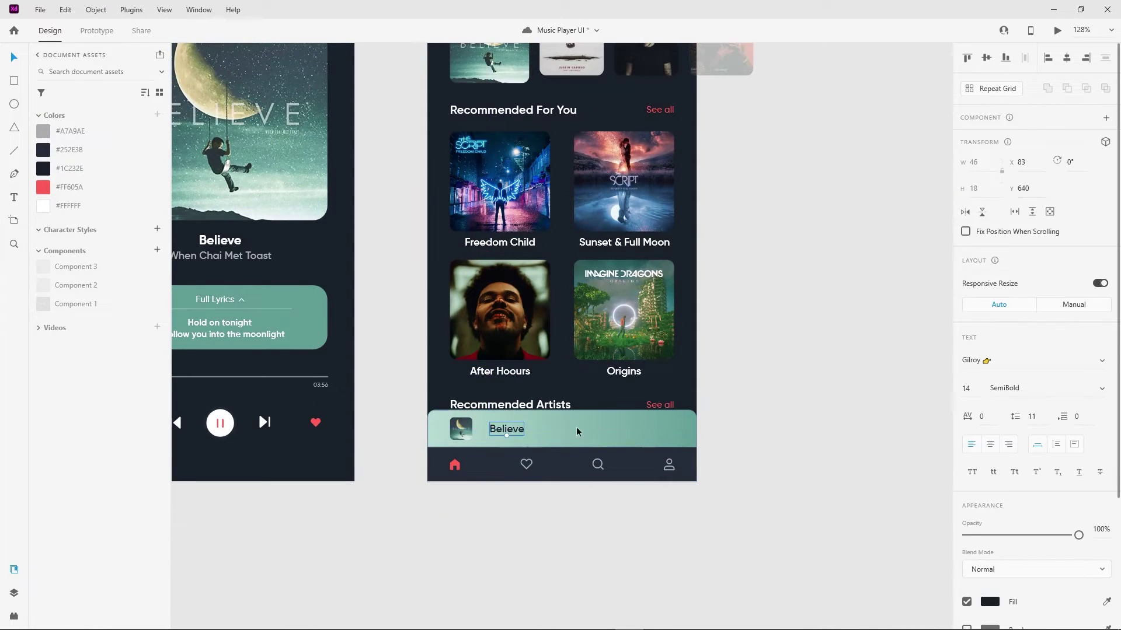
click(786, 405)
scroll(768, 418, left, 5)
Copy the playback controls into the mini player and squeeze them to a narrower width
click(413, 423)
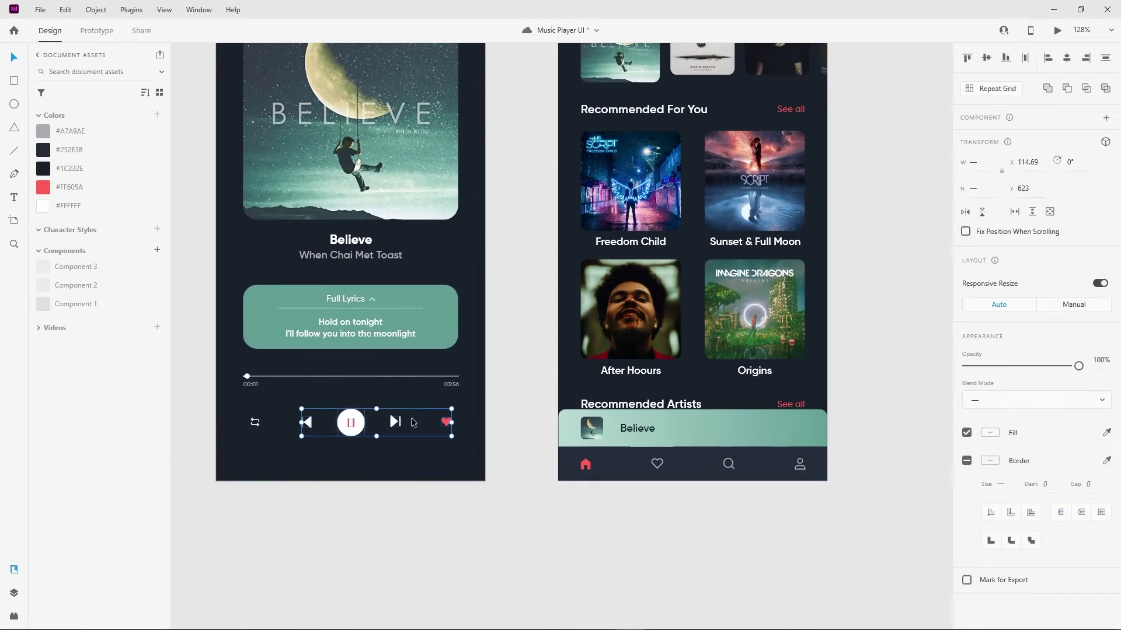
drag(412, 422, 779, 432)
scroll(908, 408, up, 5)
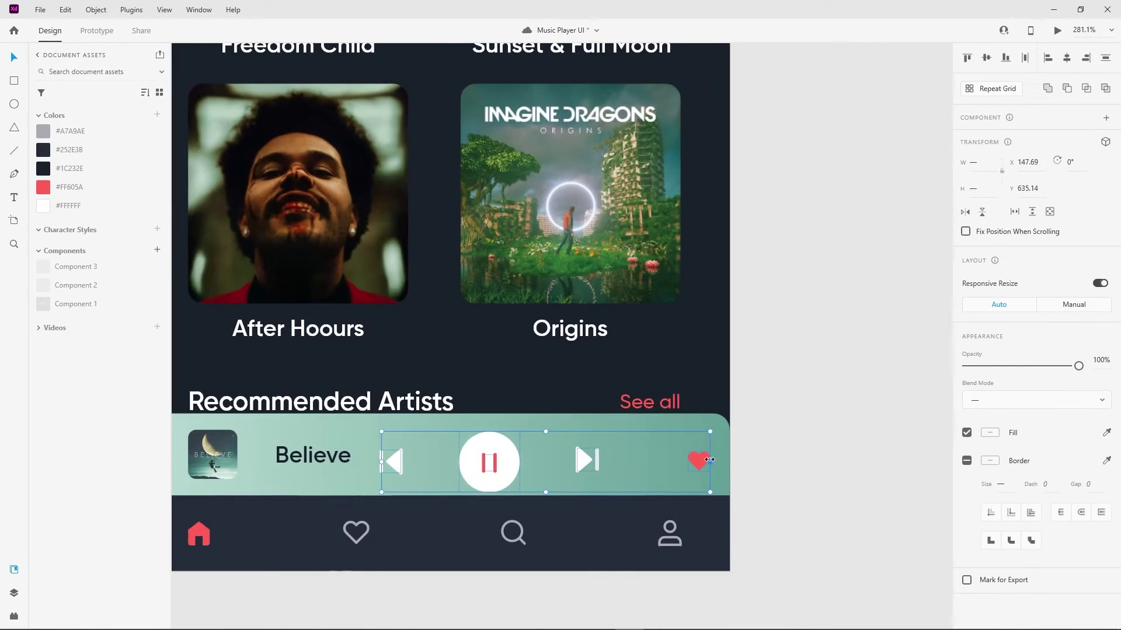
drag(709, 460, 628, 461)
key(Escape)
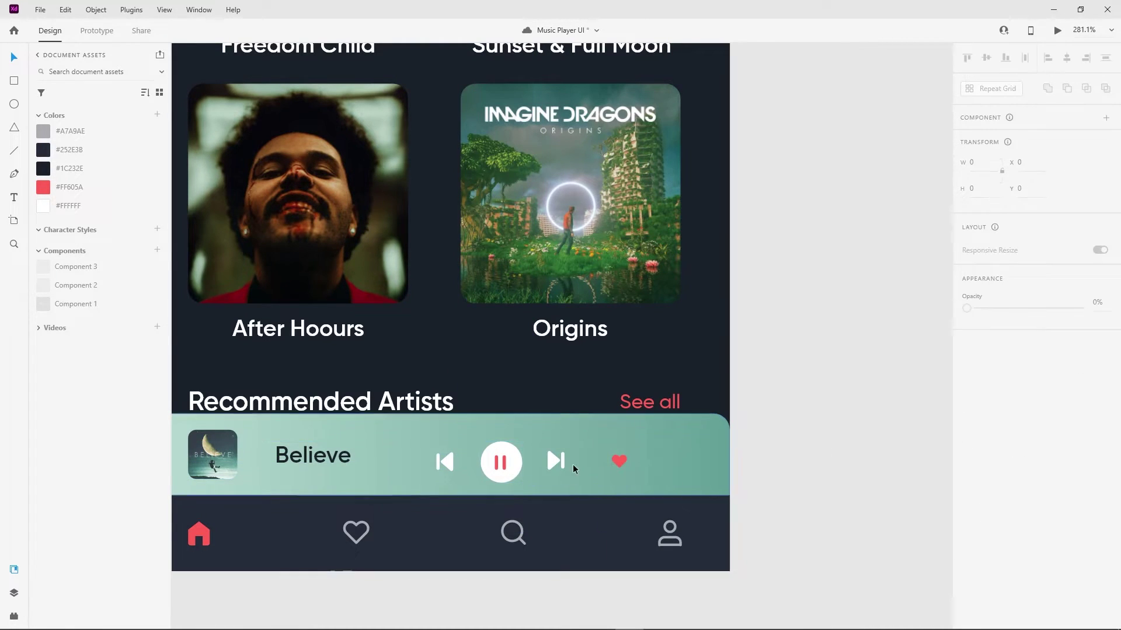
Resize the pause circle to 28×28 and move the pause button closer to the previous icon
double_click(500, 462)
scroll(500, 462, up, 5)
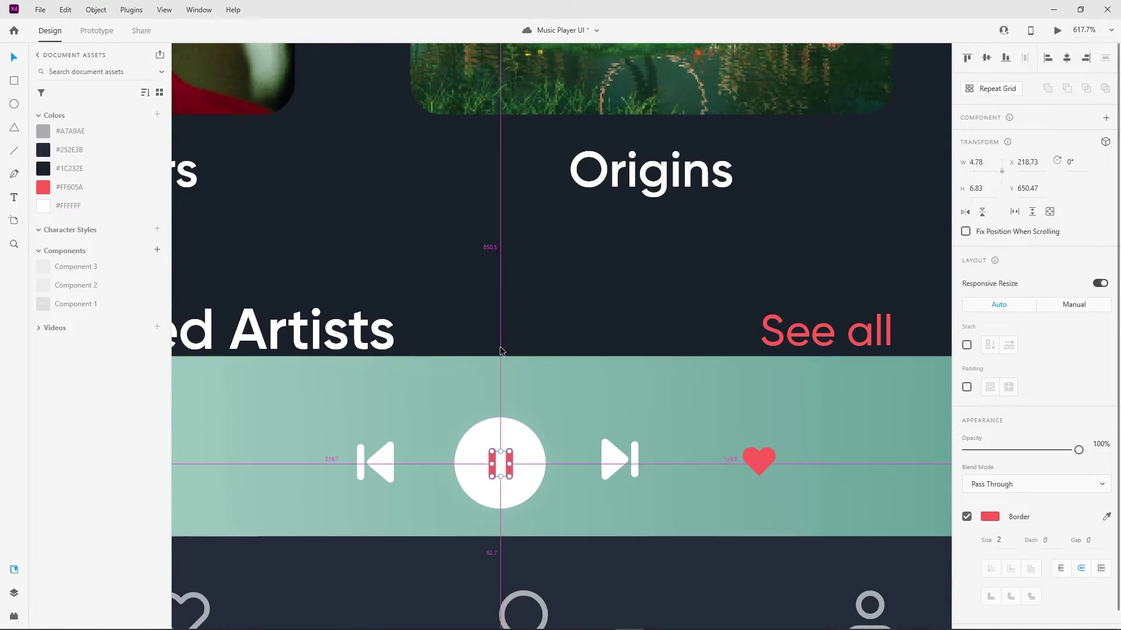
scroll(500, 351, down, 5)
click(432, 382)
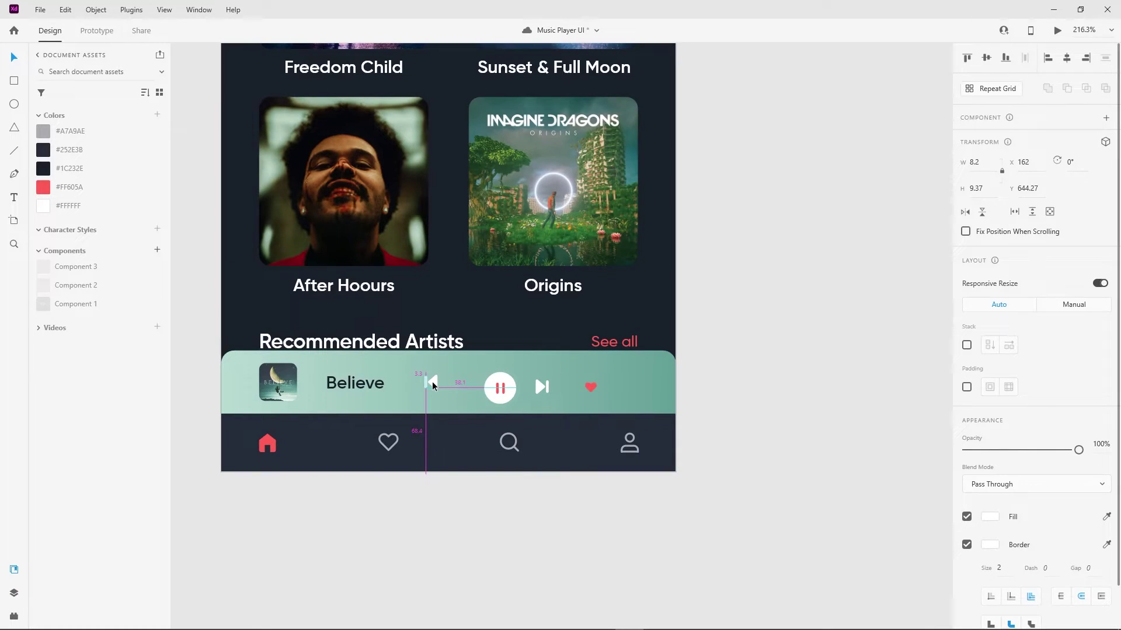
scroll(501, 392, up, 5)
click(517, 395)
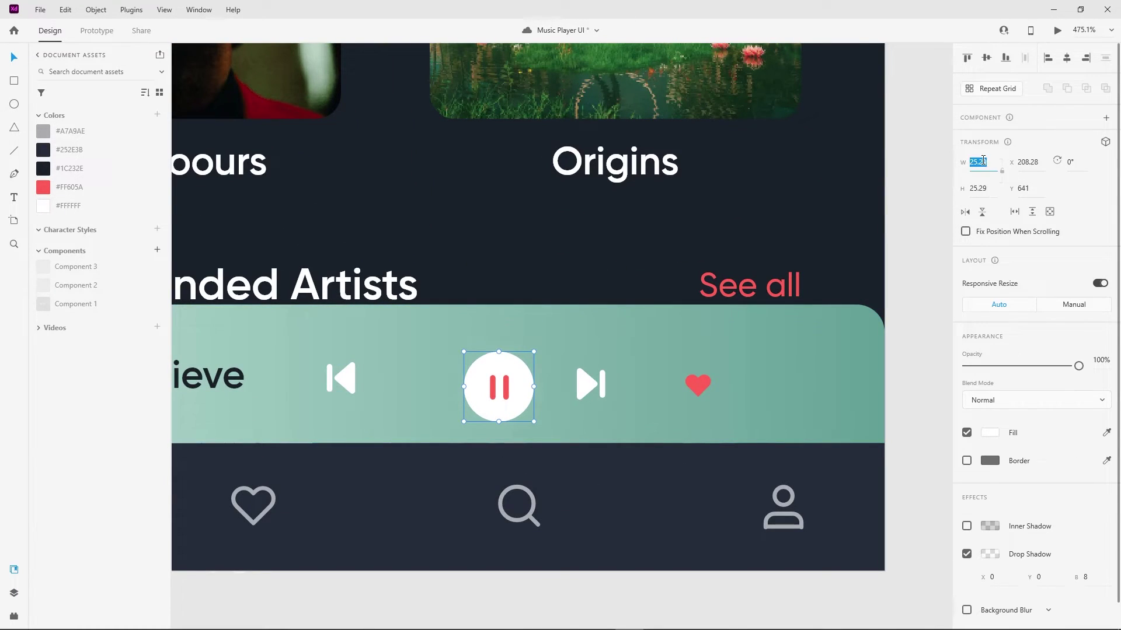
key(Up)
key(Up)
key(Up)
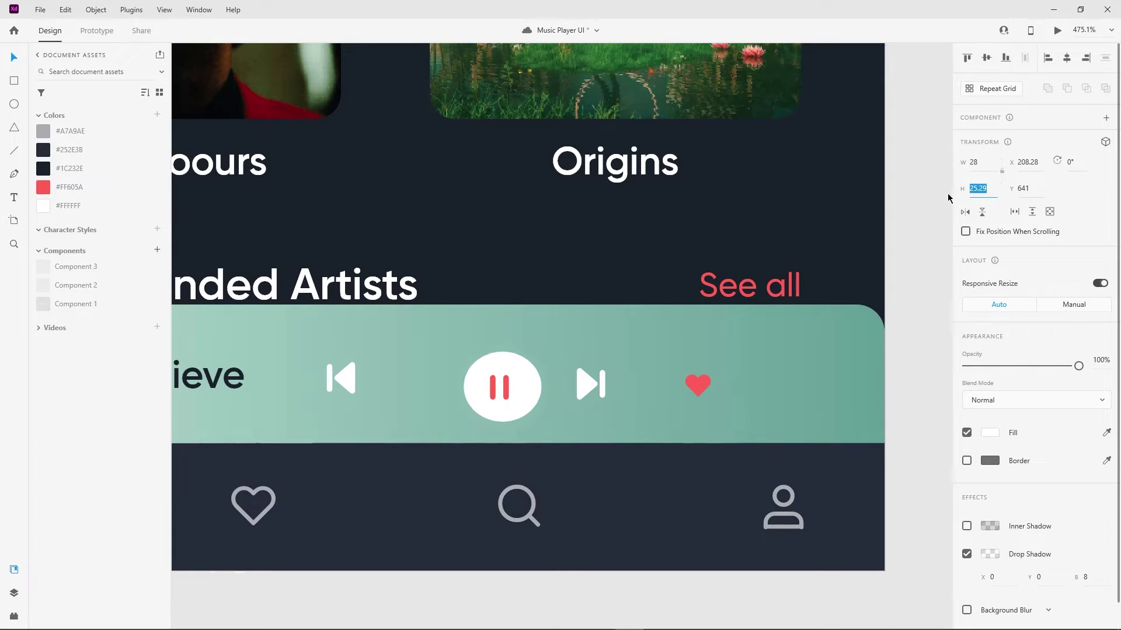
text(28)
key(Return)
shift+click(492, 392)
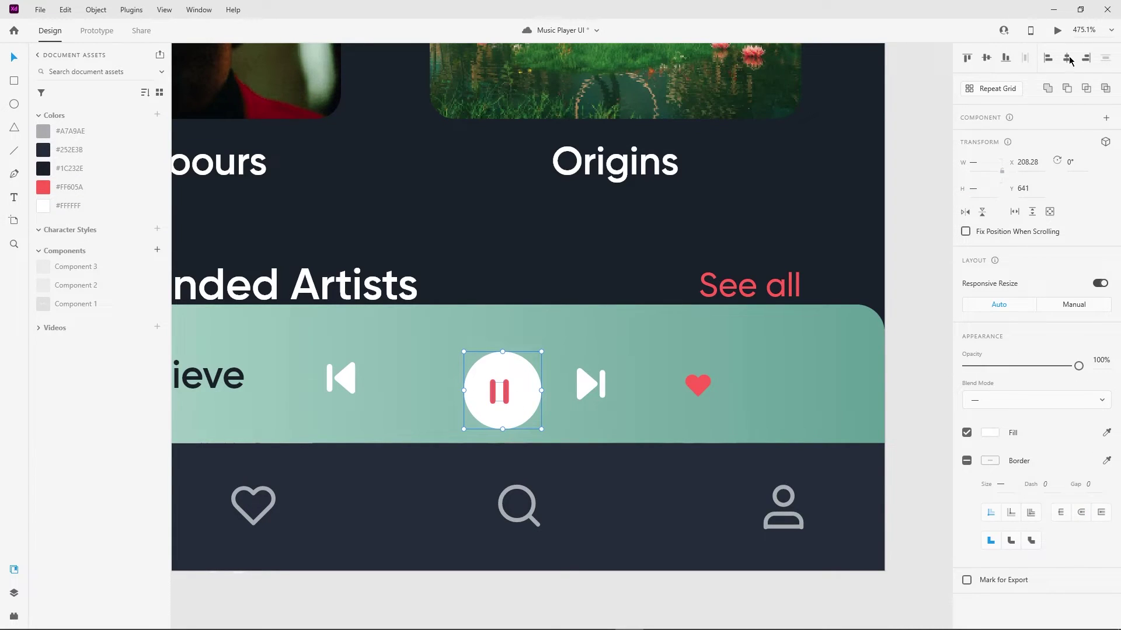
drag(515, 400, 492, 386)
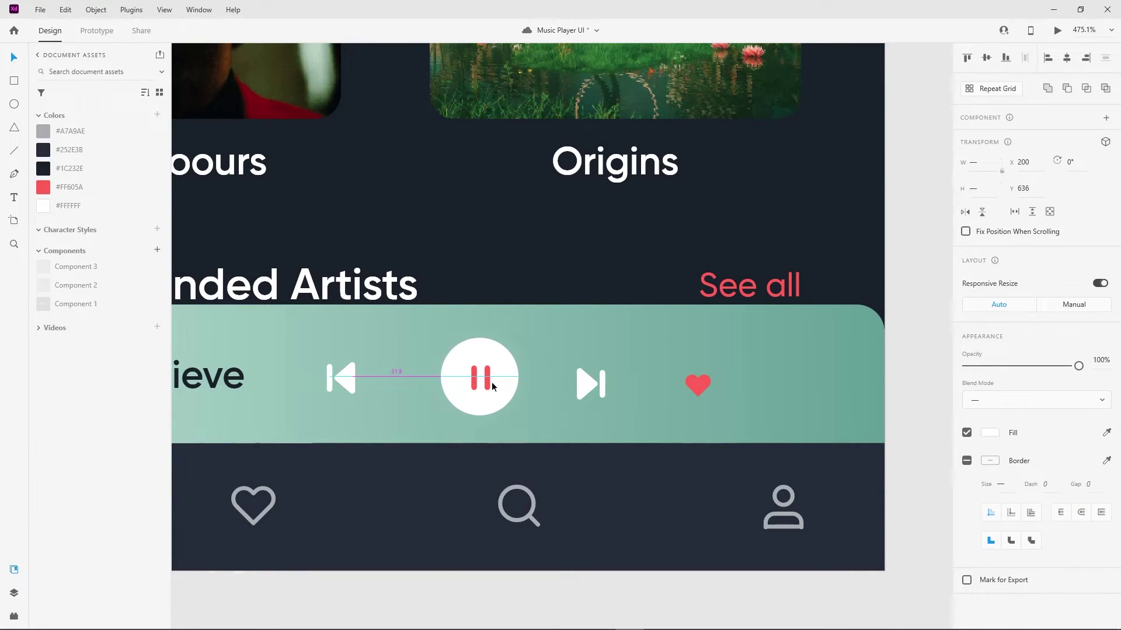
click(502, 373)
click(990, 433)
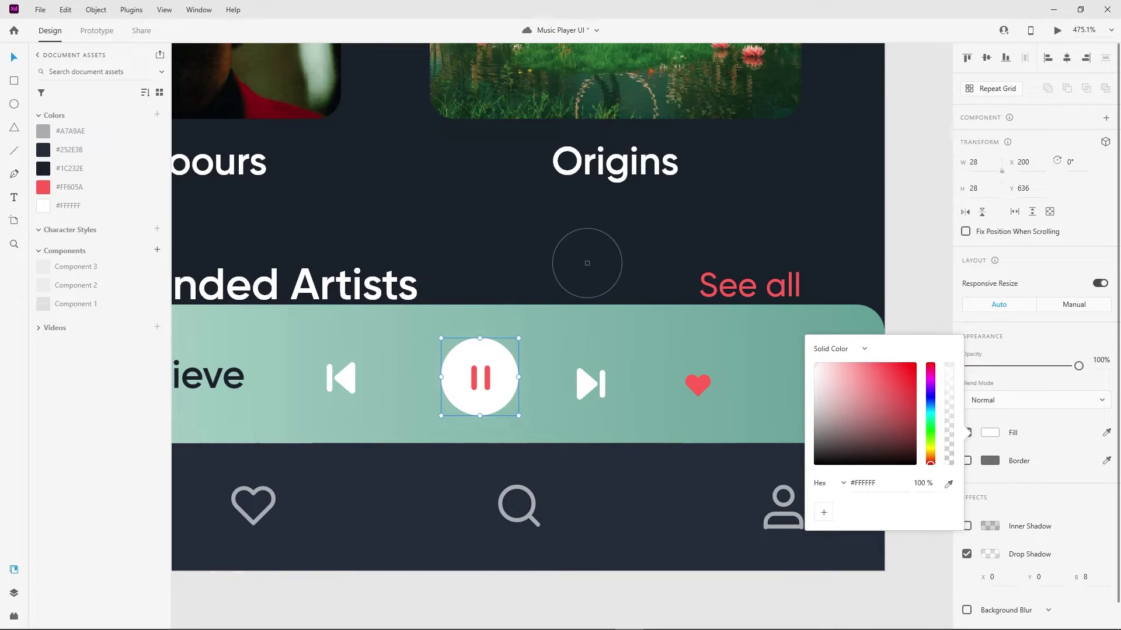
Fill the pause circle dark navy, give its bars a #FFFFFF border, and centre them
click(480, 378)
click(989, 516)
text(FFFFFF)
key(Escape)
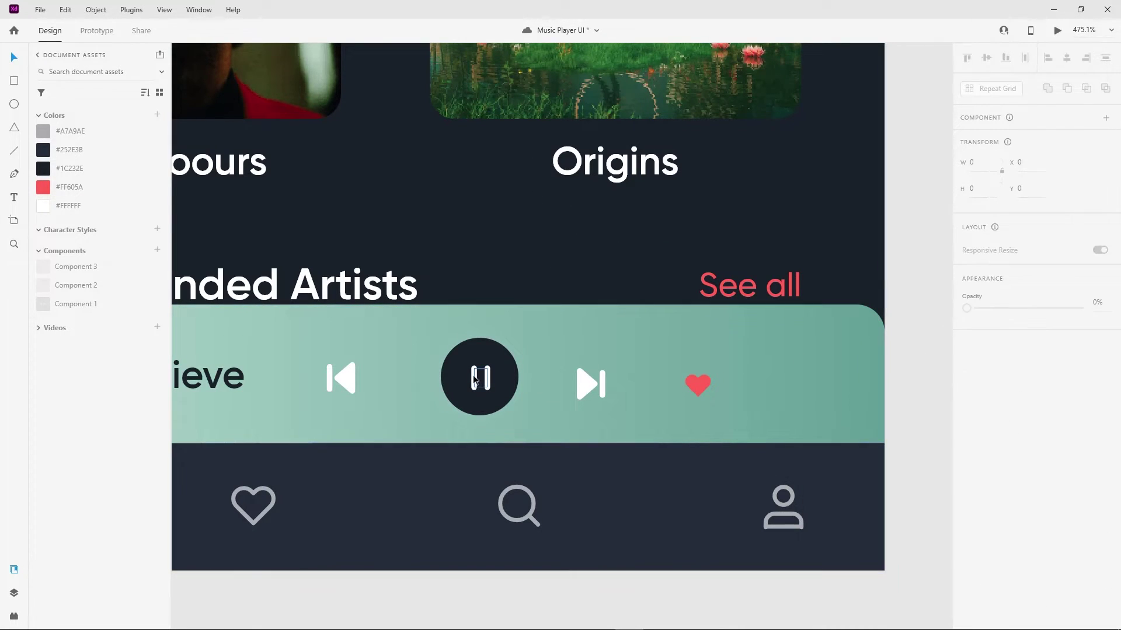
click(480, 378)
ctrl+scroll(471, 377, up, 5)
drag(472, 377, 469, 378)
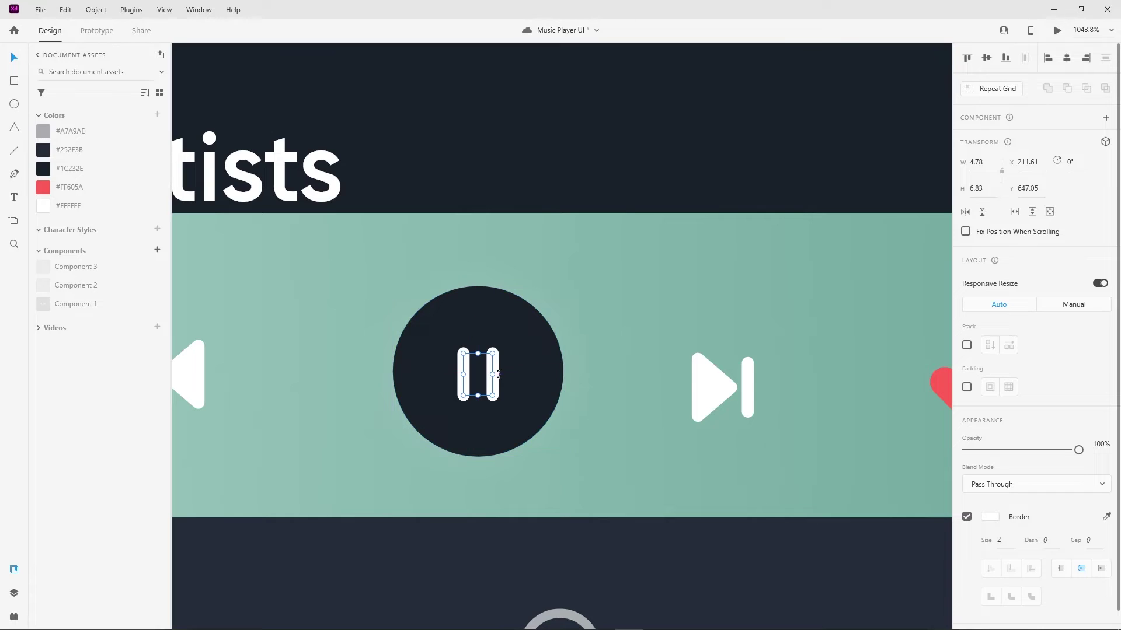
Move the mini player's heart further right and make it dark
ctrl+scroll(587, 366, down, 5)
mouse_move(729, 385)
mouse_down()
mouse_move(800, 370)
mouse_move(780, 376)
mouse_up()
click(989, 433)
click(814, 488)
click(826, 386)
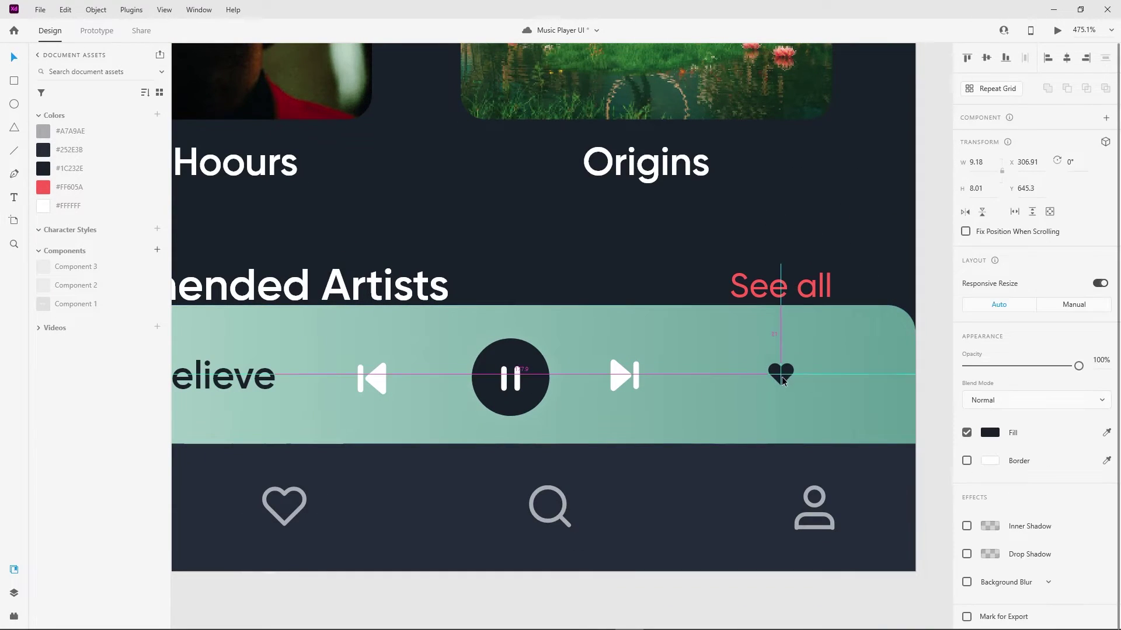
Distribute the four controls evenly and align them middle with the thumbnail and title
click(376, 378)
drag(626, 373, 654, 376)
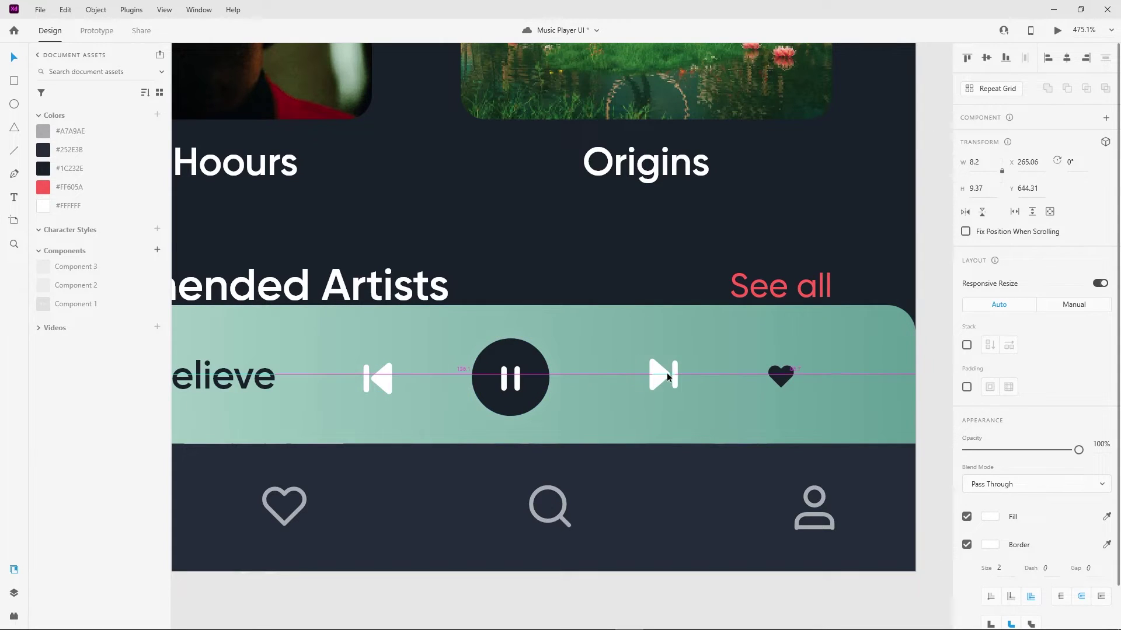
shift+click(377, 378)
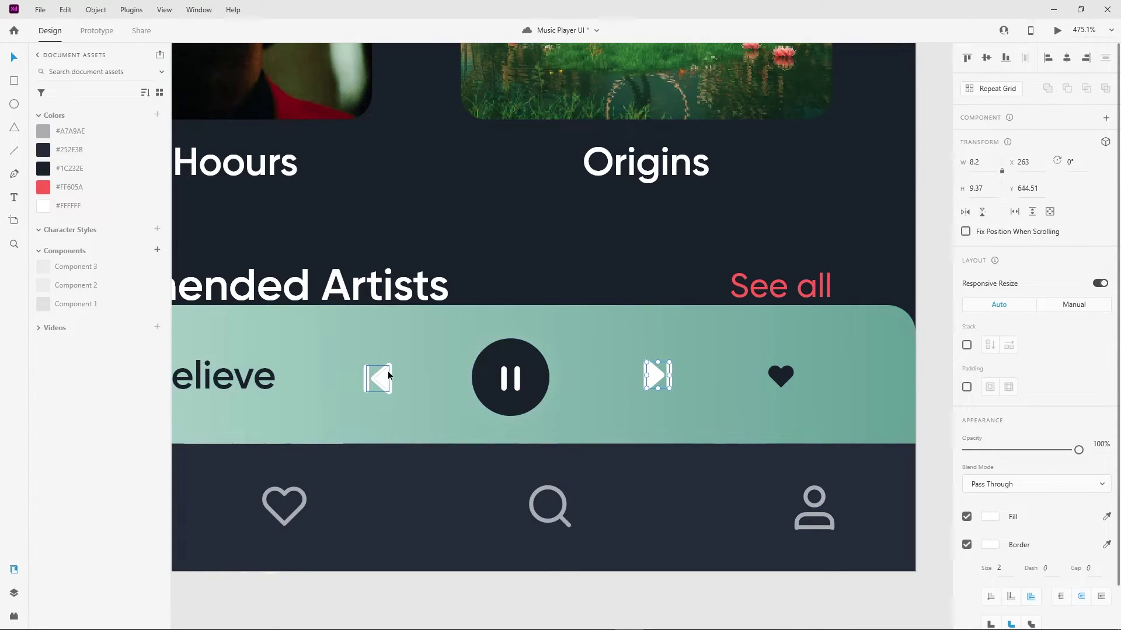
shift+click(510, 377)
shift+click(781, 376)
key(ctrl+shift+h)
scroll(457, 288, down, 5)
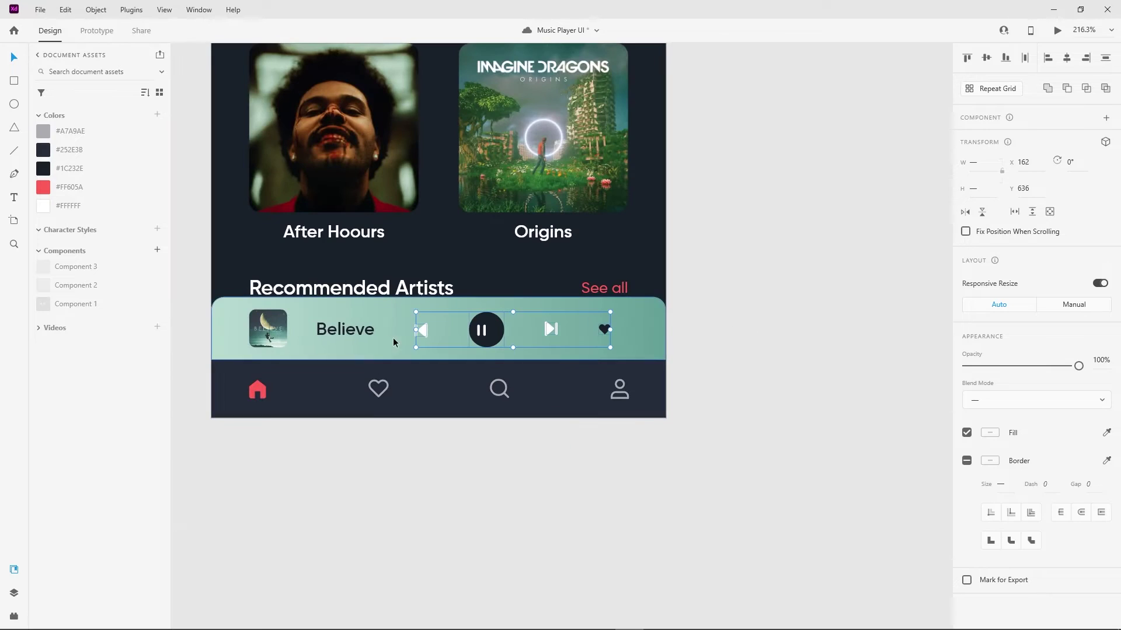
shift+click(268, 330)
shift+click(345, 329)
click(986, 59)
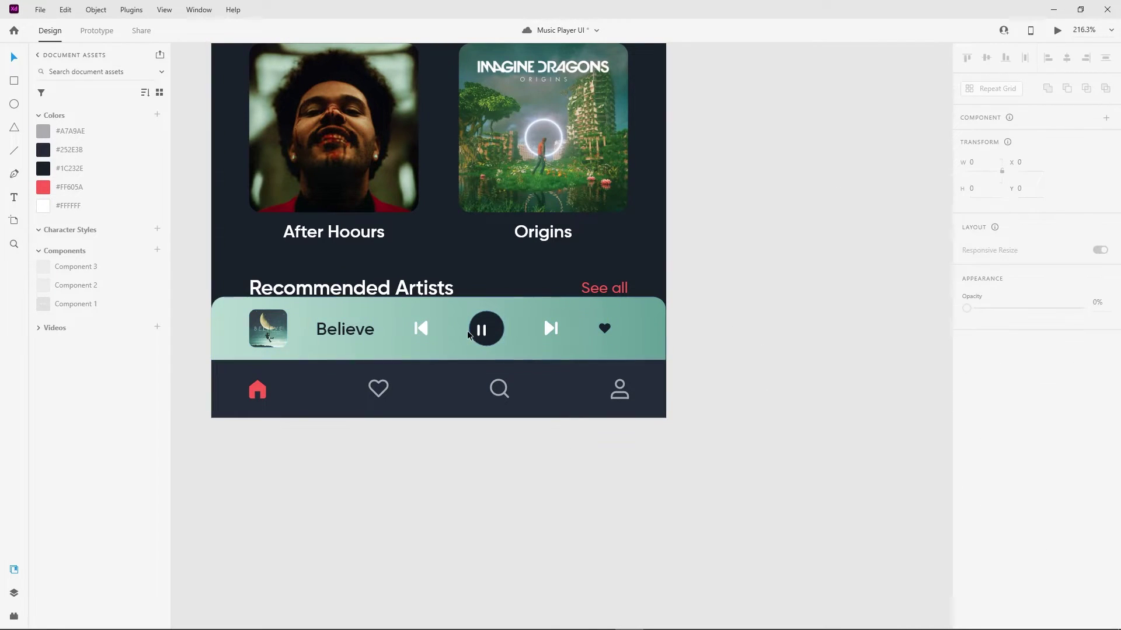
click(493, 331)
Shift the mini player controls right and stretch them to span the bar's margins
scroll(485, 315, up, 5)
double_click(481, 365)
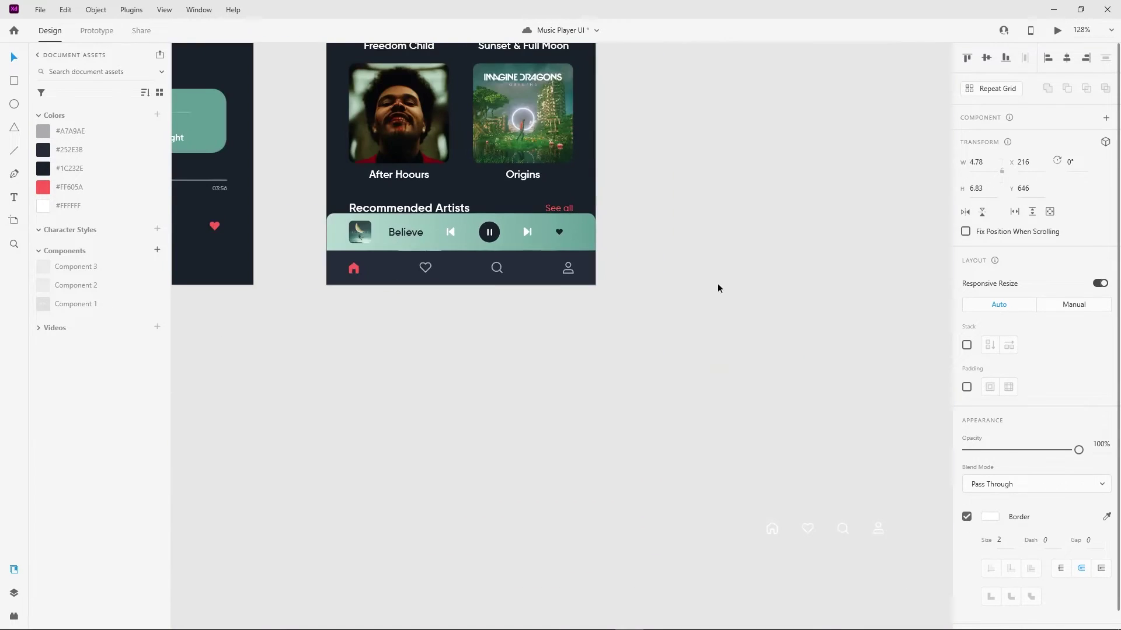
shift+click(616, 257)
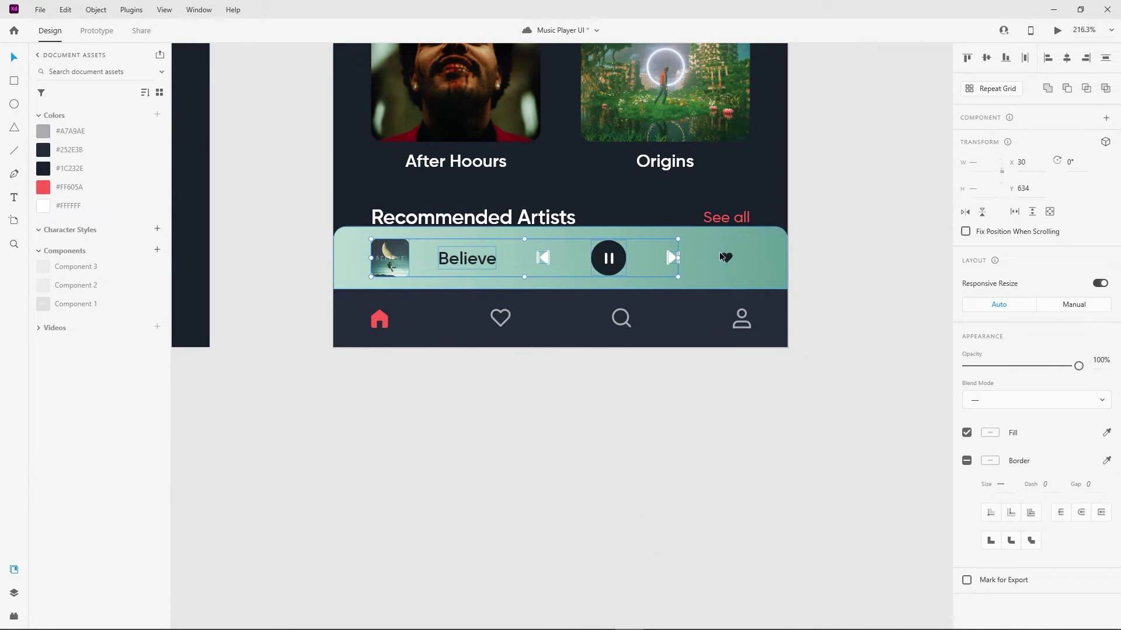
shift+click(726, 260)
shift+click(726, 262)
key(Right)
key(Right)
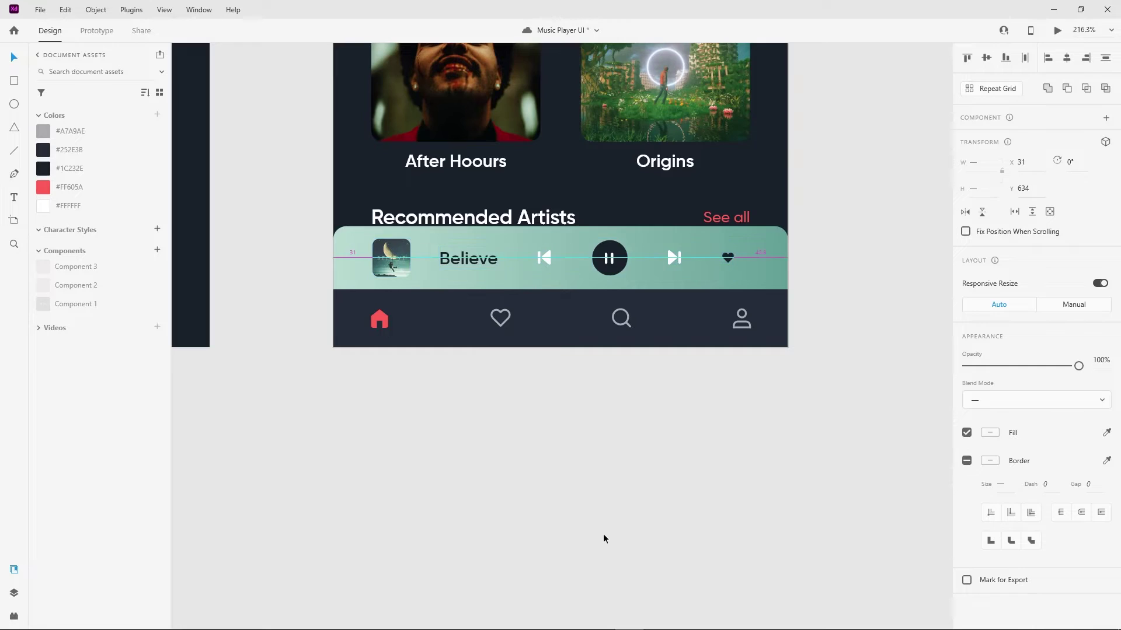
key(Right)
key(Right)
key(Right)
key(Right)
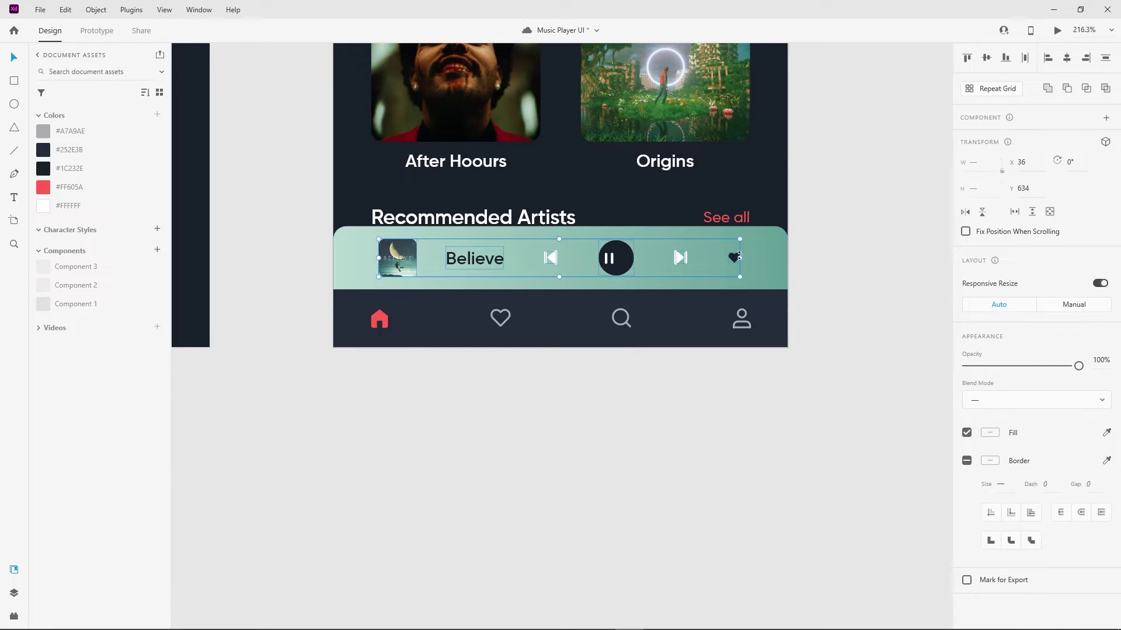
drag(739, 257, 751, 257)
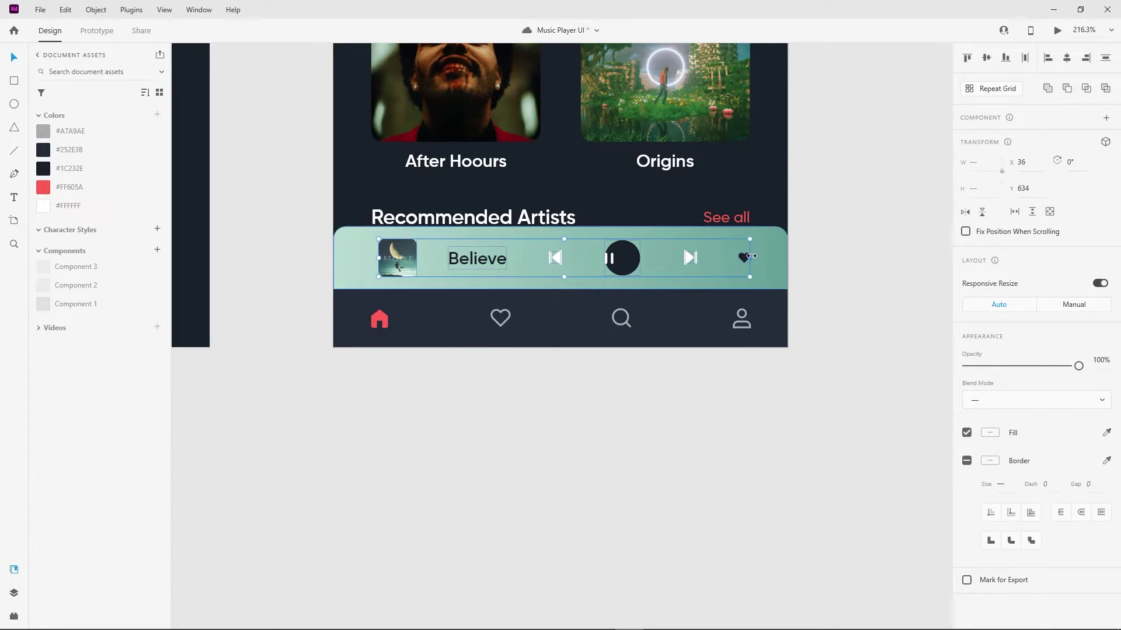
drag(379, 257, 372, 257)
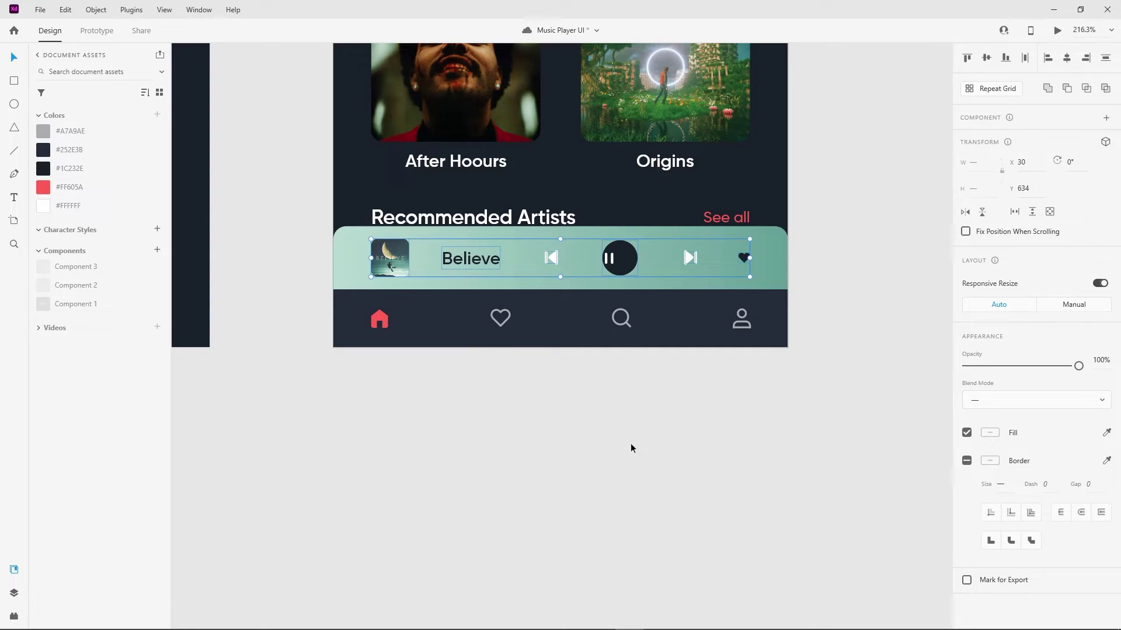
Reselect the title group and playback control groups inside the mini player
double_click(478, 257)
click(973, 388)
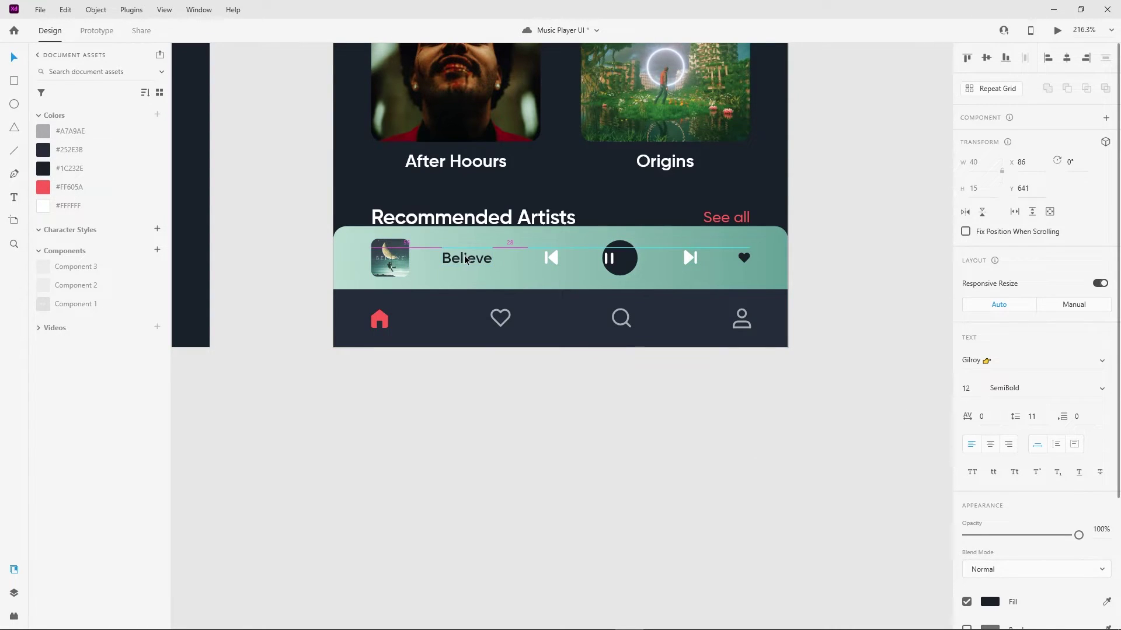
key(Escape)
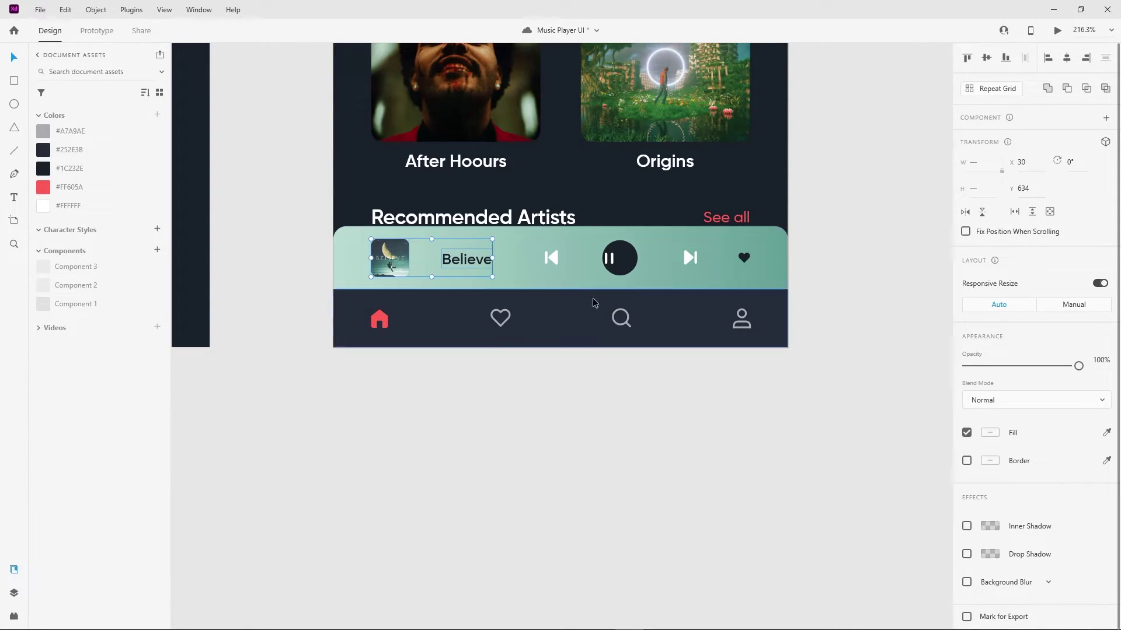
shift+click(550, 257)
shift+click(619, 257)
shift+click(690, 258)
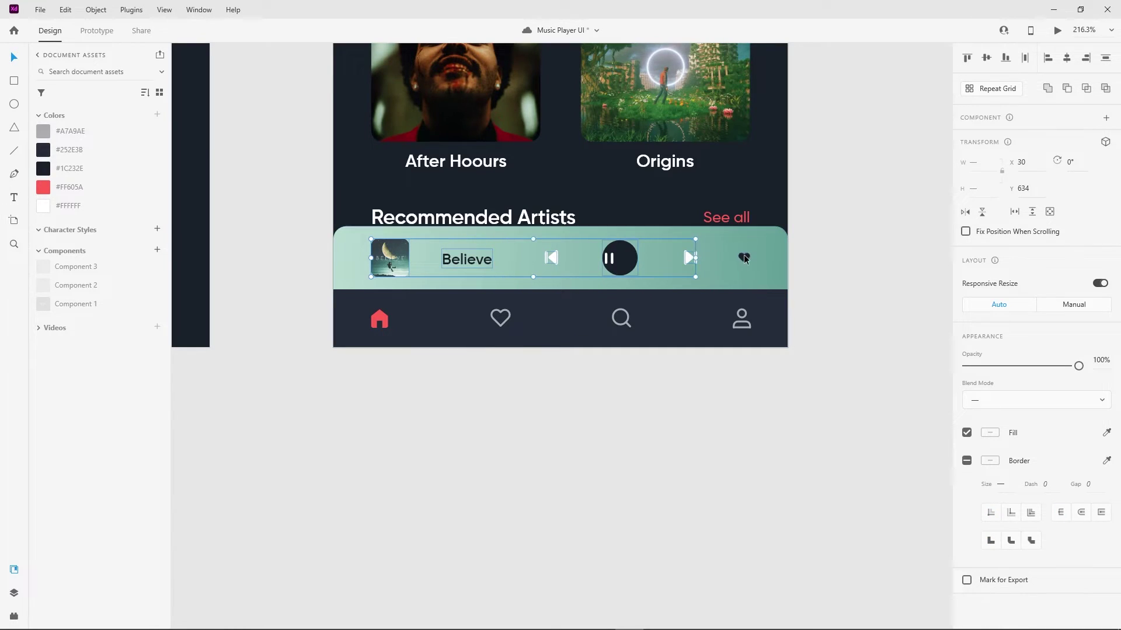
double_click(619, 265)
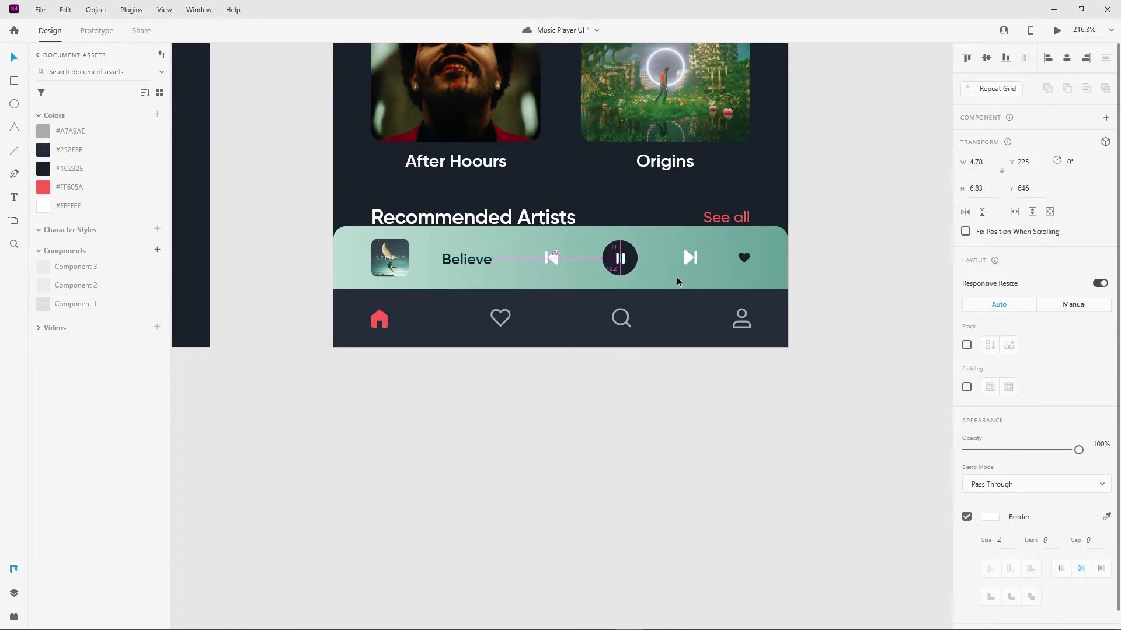
Fill both mini-player skip icons with dark navy #1C232E
click(622, 418)
scroll(624, 420, up, 2)
click(670, 292)
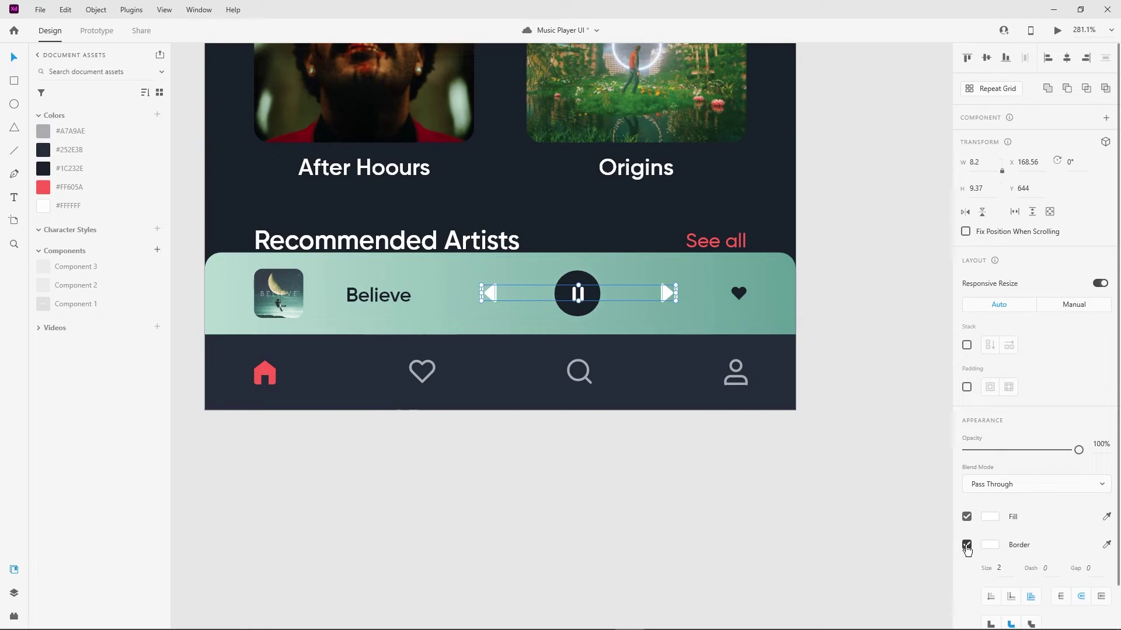
click(988, 517)
click(595, 197)
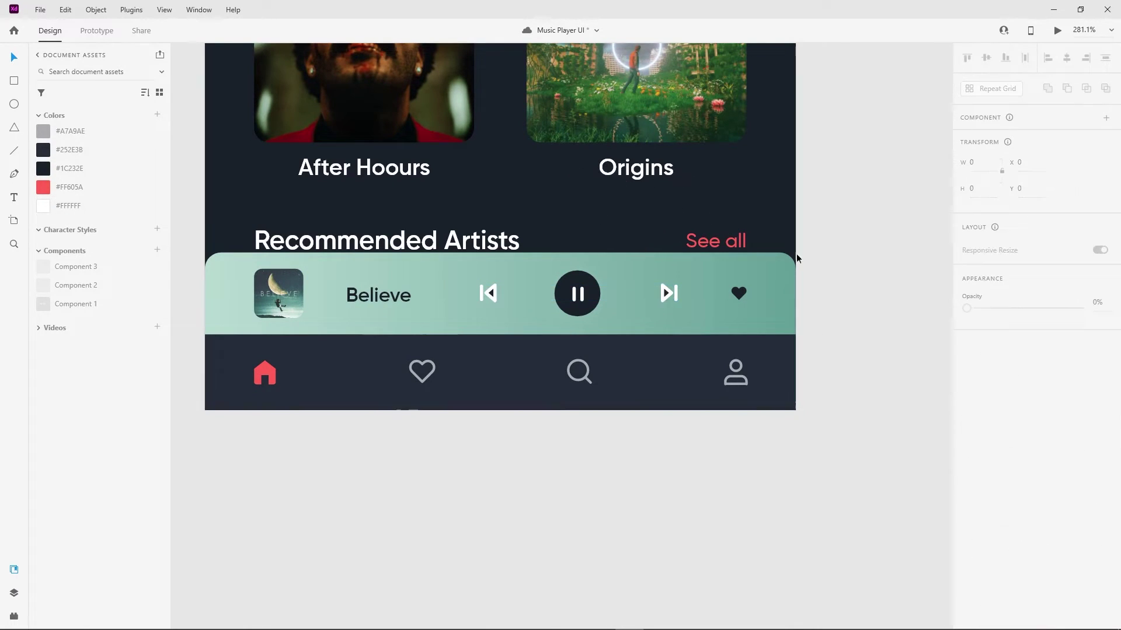
click(669, 293)
Set the skip-forward and skip-back icons' borders to the same dark navy
click(989, 544)
click(948, 582)
click(622, 239)
click(488, 293)
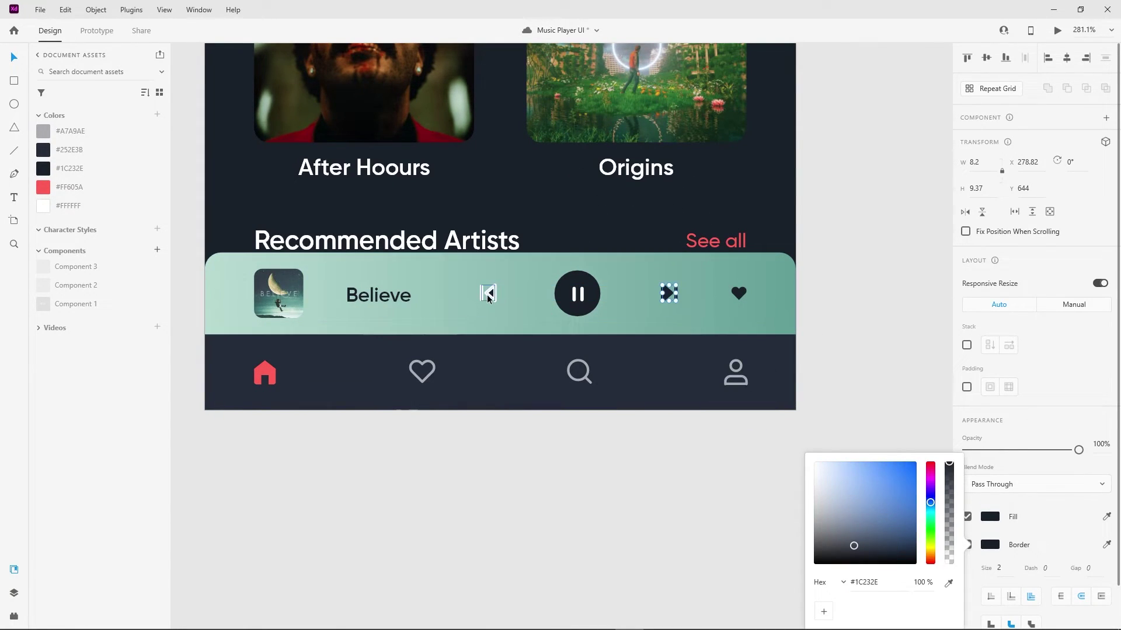
click(989, 545)
click(948, 583)
click(620, 225)
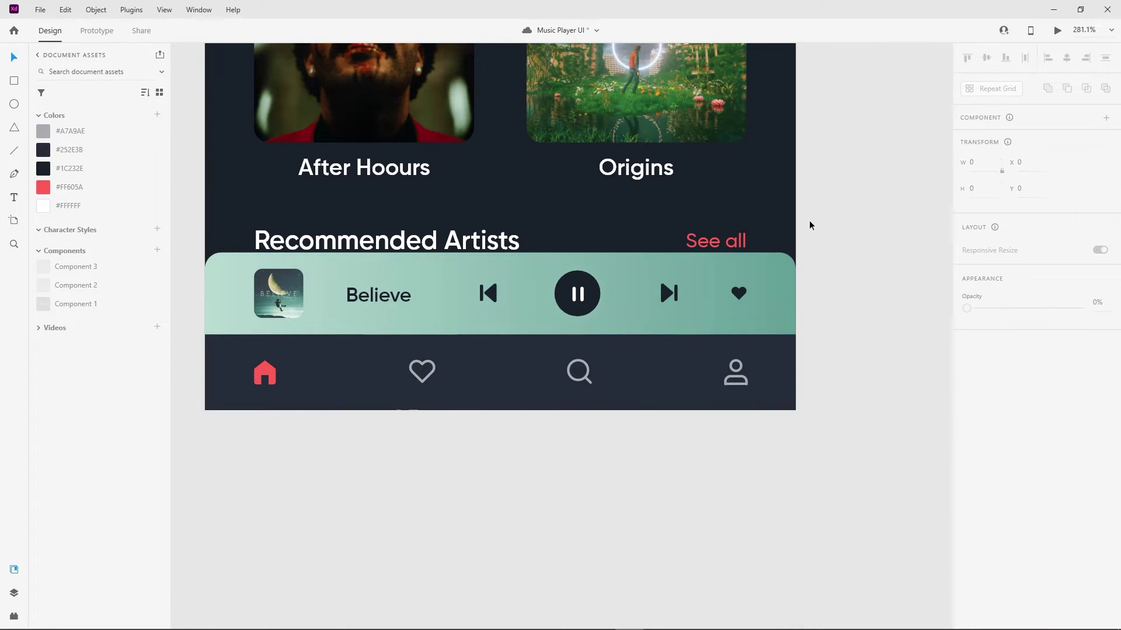
scroll(838, 153, down, 4)
scroll(838, 153, down, 3)
scroll(838, 153, down, 2)
Delete all the home-screen contents copied onto the fourth artboard
scroll(862, 137, down, 2)
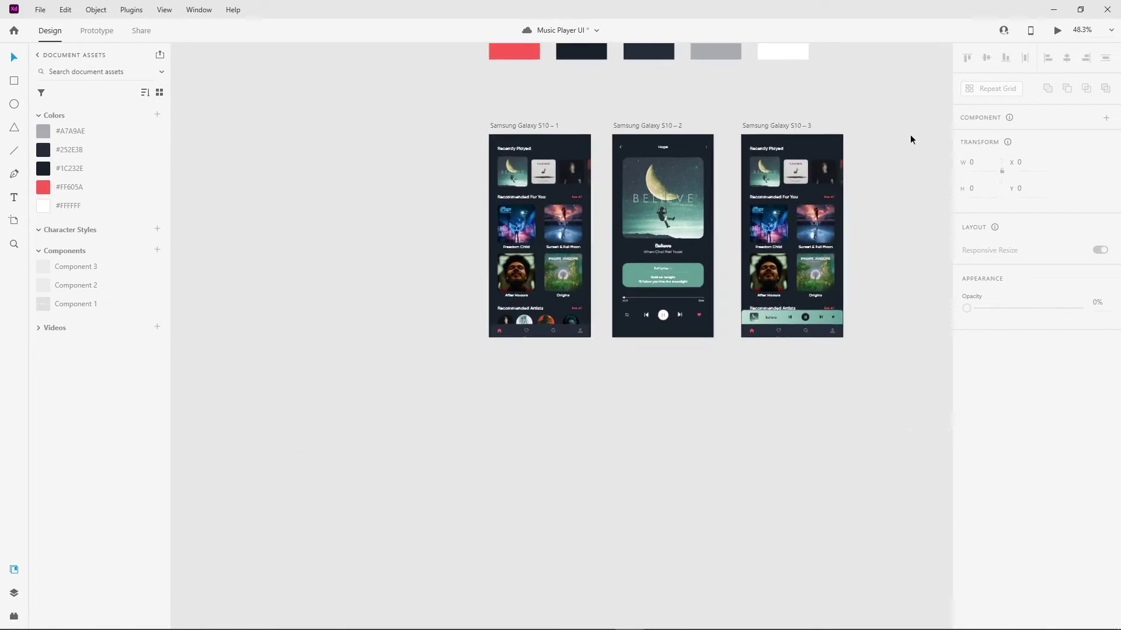
scroll(909, 134, up, 3)
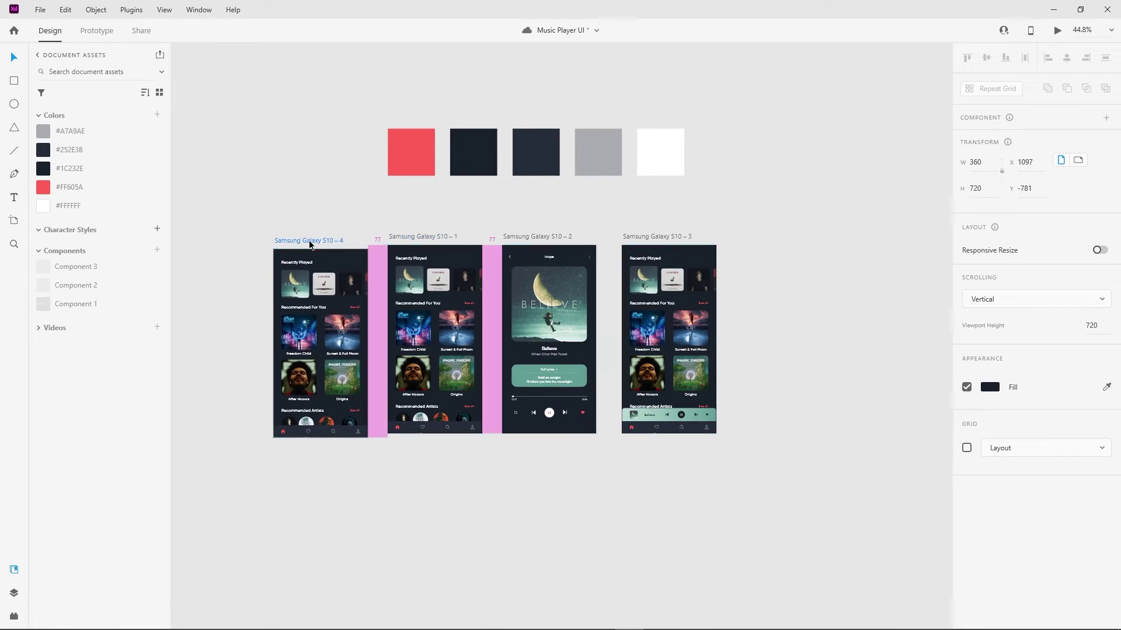
drag(359, 240, 585, 596)
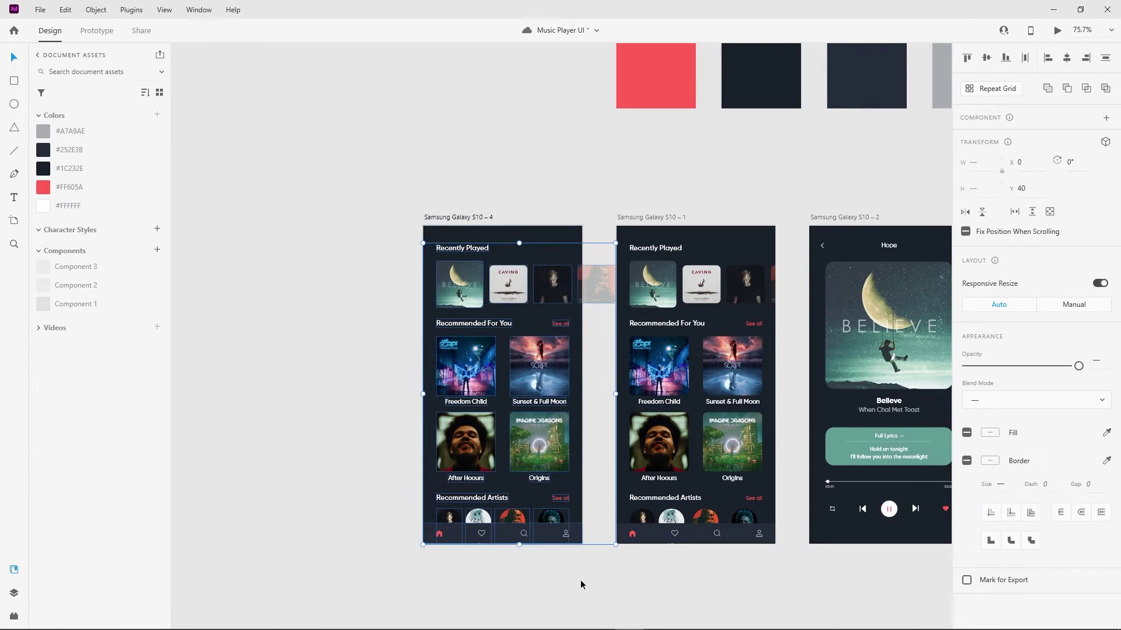
key(Delete)
Give the empty artboard a diagonal linear gradient fill with a brand-red end stop
click(990, 387)
click(864, 303)
click(841, 334)
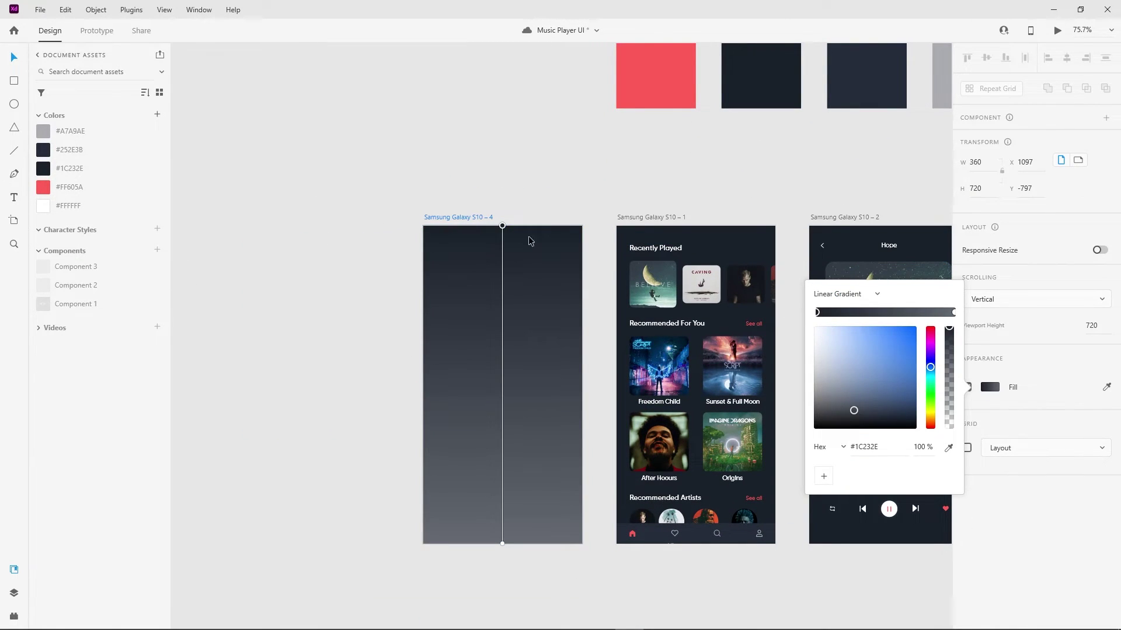
drag(502, 225, 426, 227)
drag(502, 543, 579, 554)
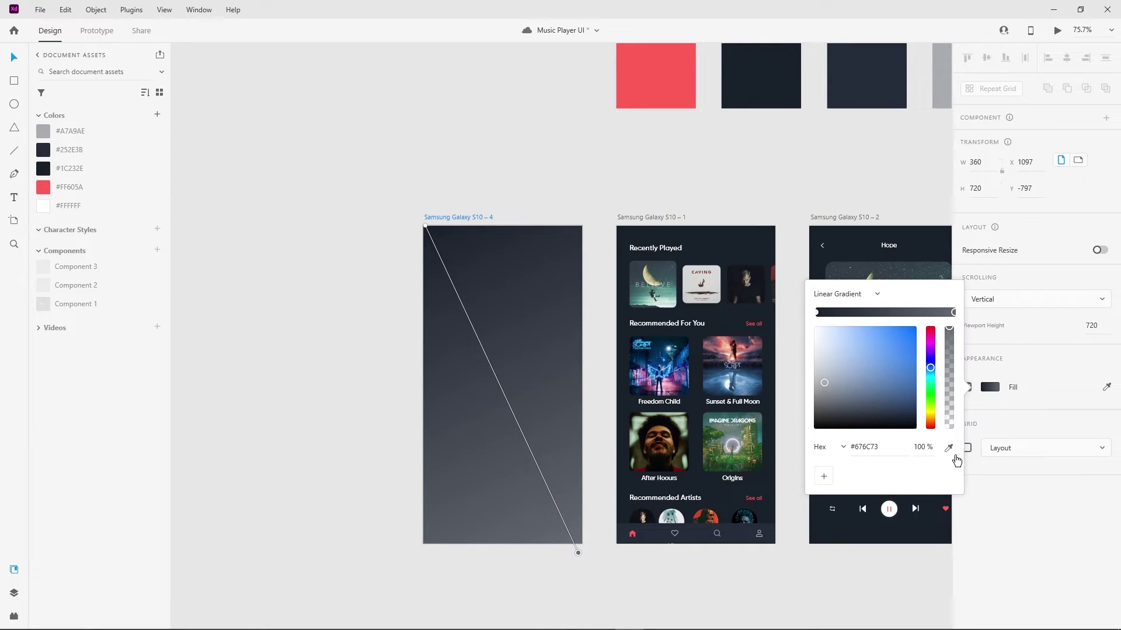
click(948, 448)
click(655, 102)
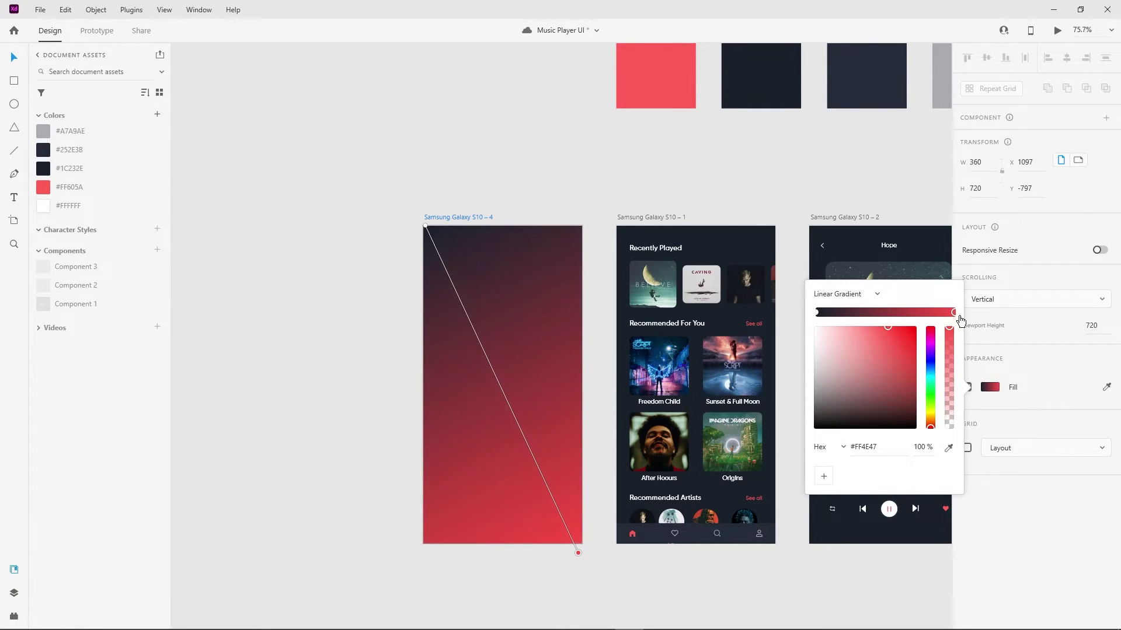
Make the start stop red too (#FF605A/#FF4E47) and stretch the gradient past the corners
click(818, 317)
click(949, 448)
click(663, 91)
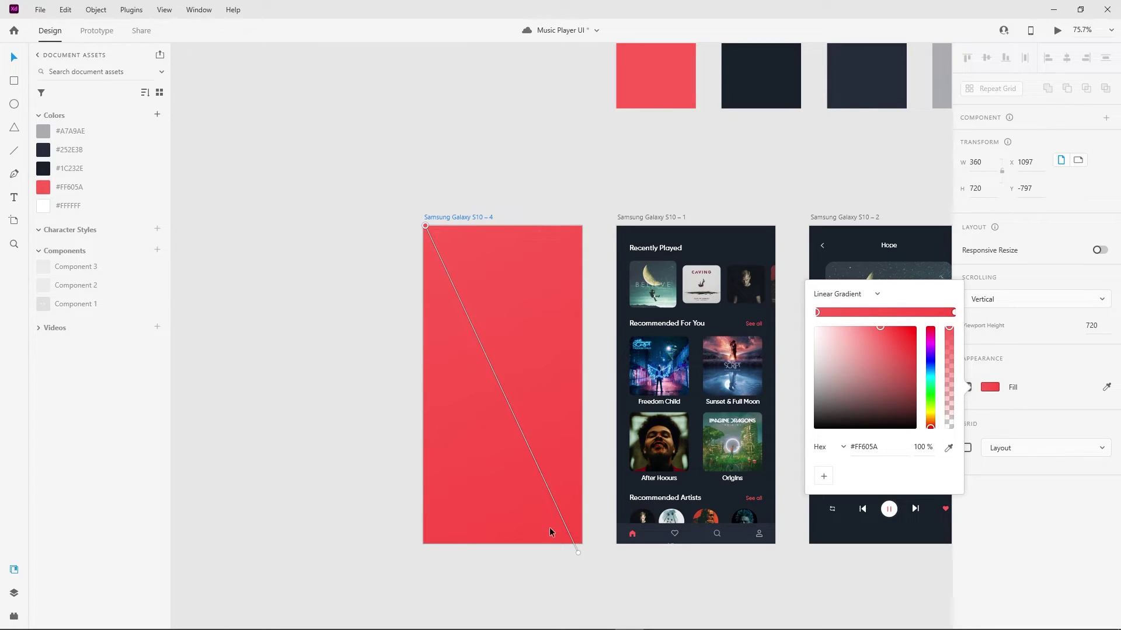
drag(579, 554, 585, 577)
drag(428, 229, 421, 215)
click(510, 164)
scroll(279, 181, down, 3)
scroll(313, 178, up, 2)
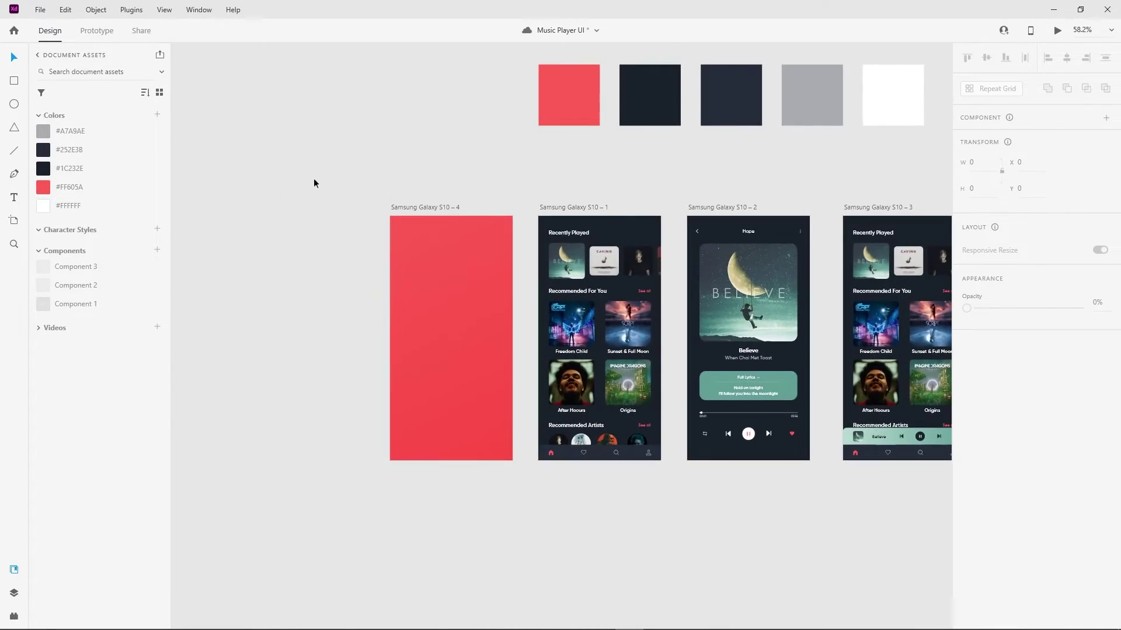
click(465, 342)
drag(356, 252, 308, 245)
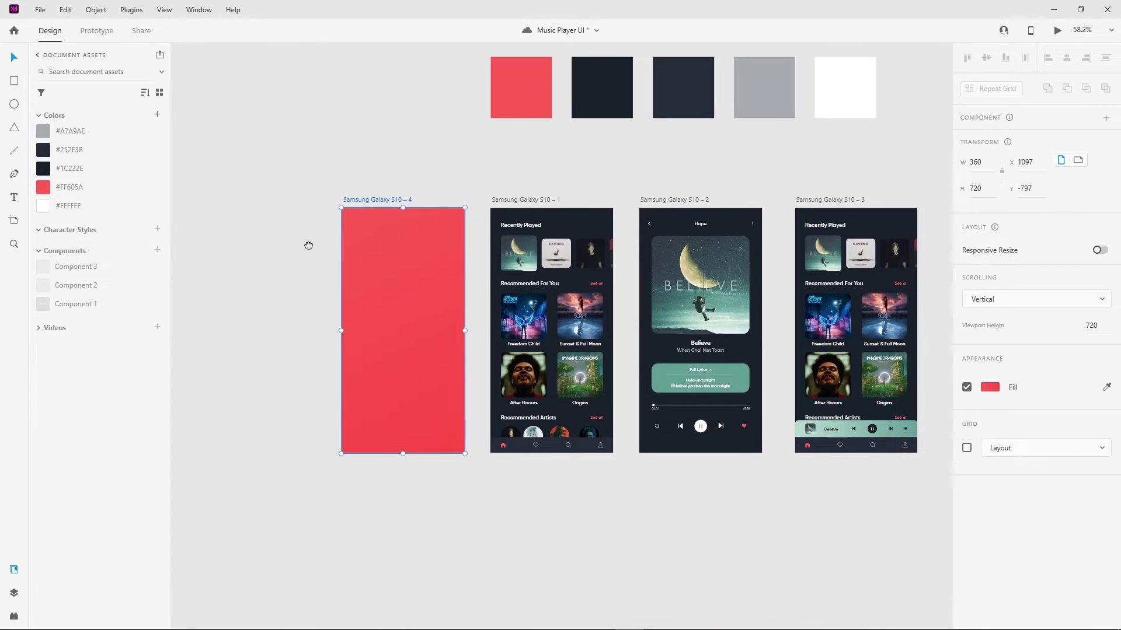
Add a bold 'MUSIX' title on the red artboard in Hyper heliX, coloured #FFFFFF
scroll(382, 326, up, 2)
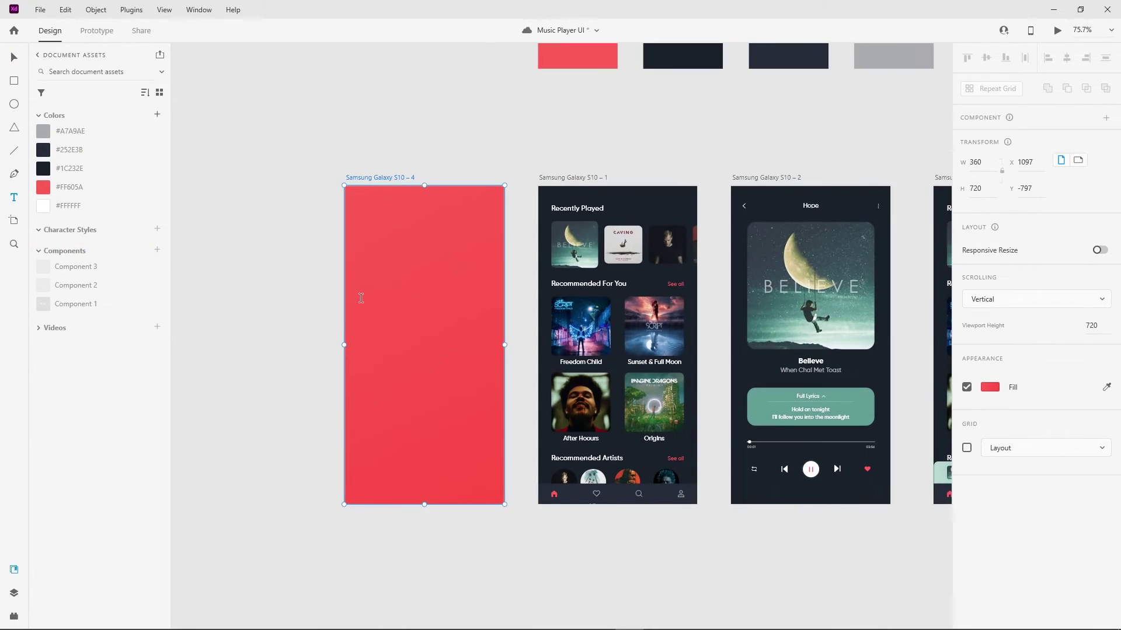
drag(359, 299, 477, 342)
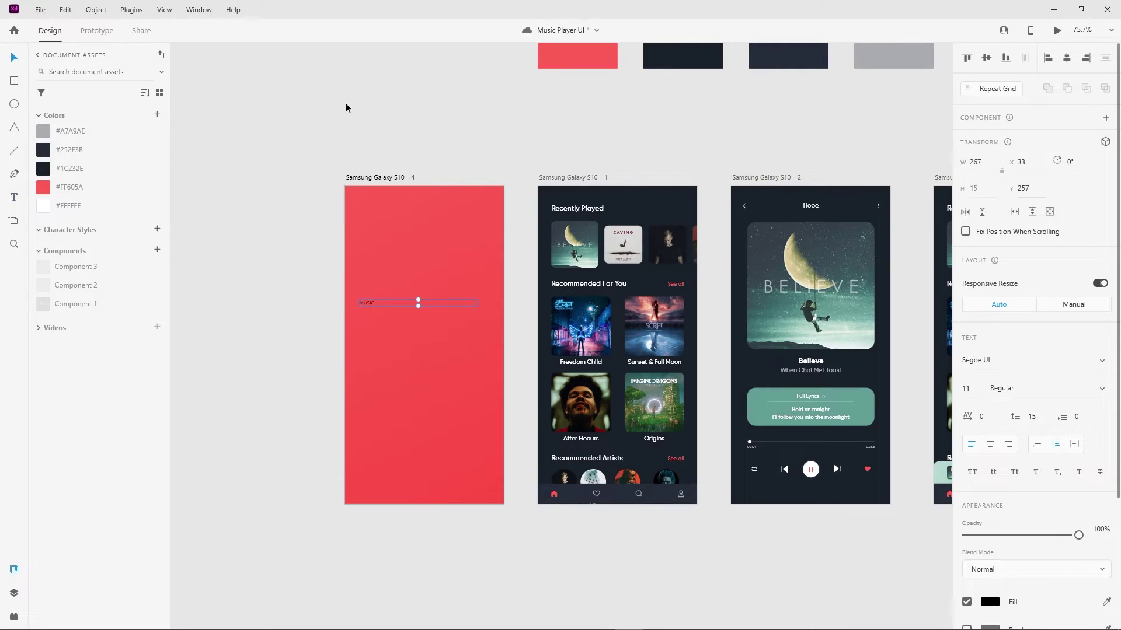
double_click(369, 304)
click(1100, 390)
click(1039, 412)
click(982, 360)
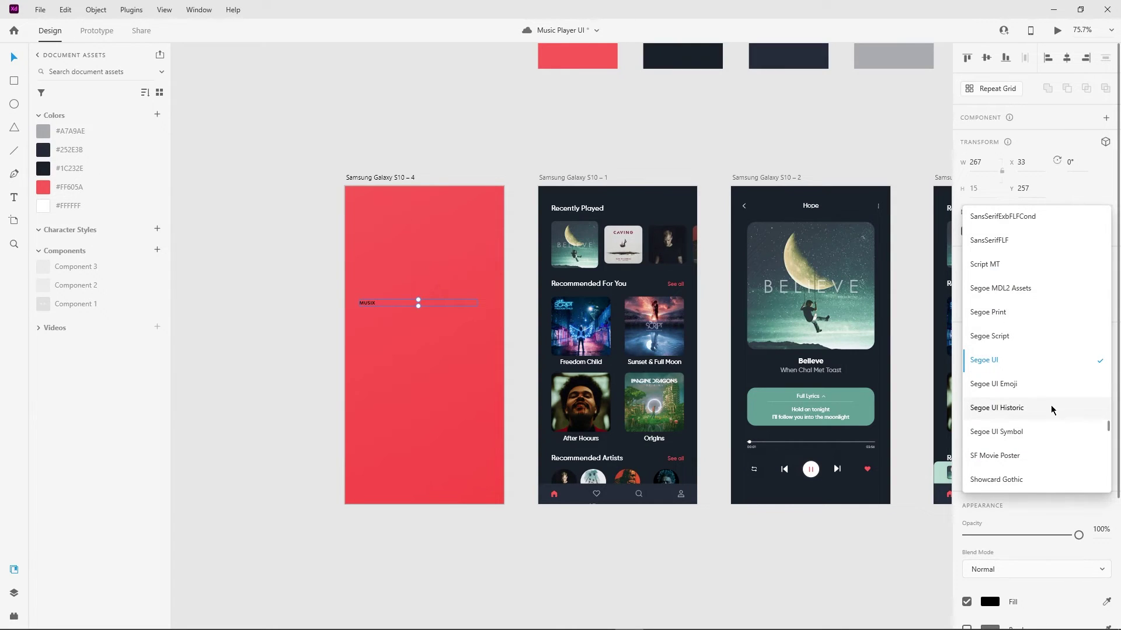
click(1050, 418)
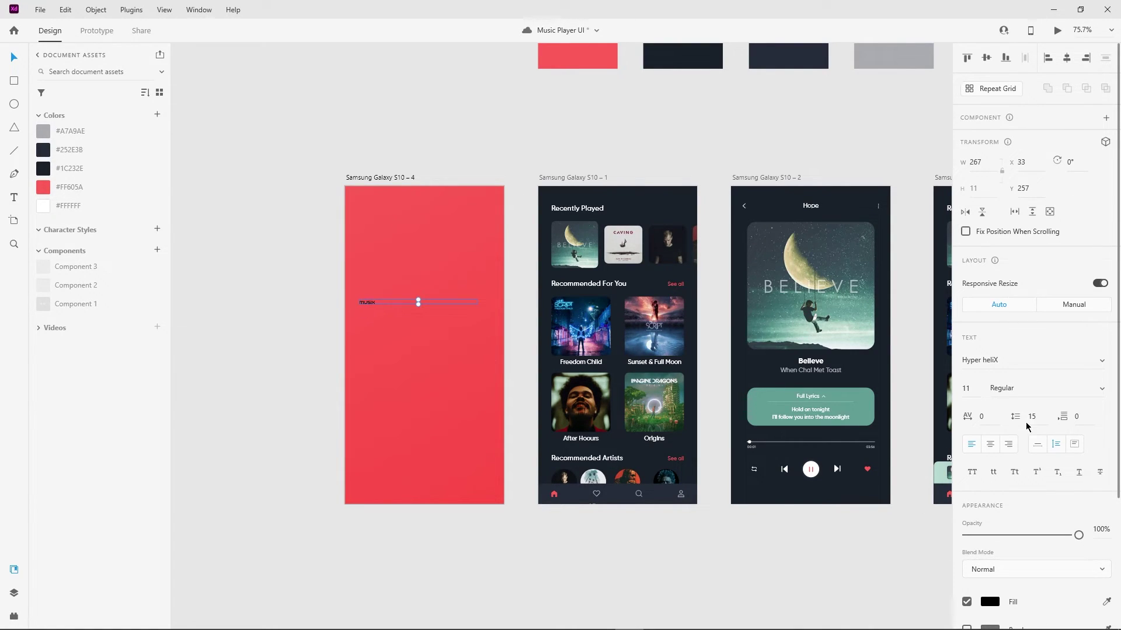
click(985, 602)
text(FFFFFF)
key(Escape)
Enlarge the MUSIX wordmark to size 50 and centre it on the artboard
scroll(390, 303, up, 3)
drag(388, 324, 452, 364)
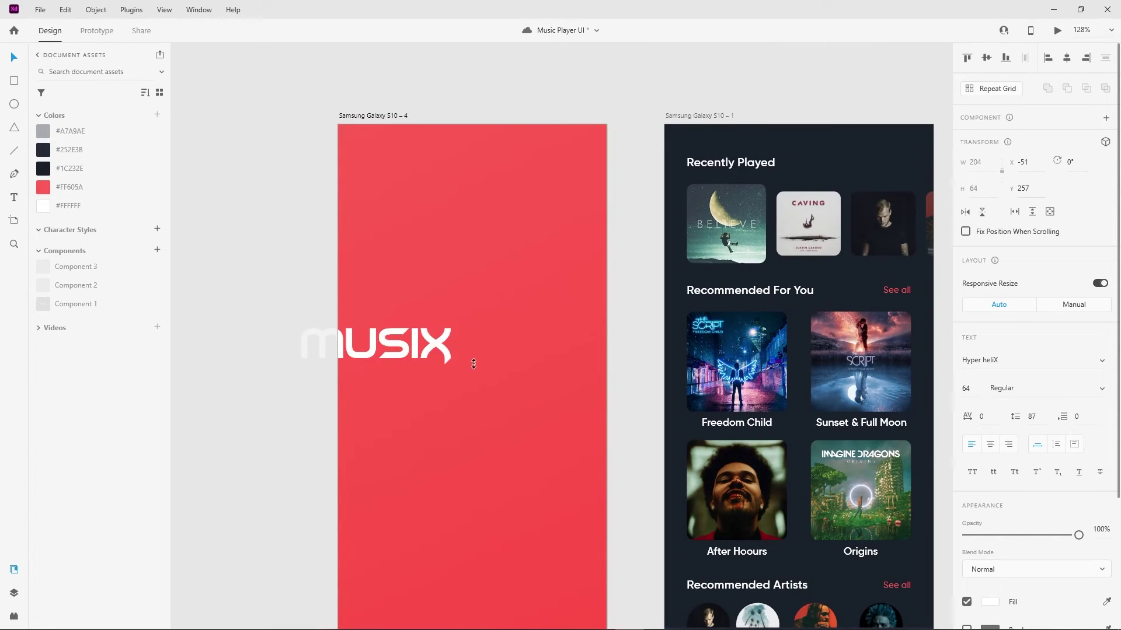
mouse_move(378, 368)
mouse_down()
mouse_move(468, 368)
mouse_move(459, 365)
mouse_up()
scroll(414, 296, down, 3)
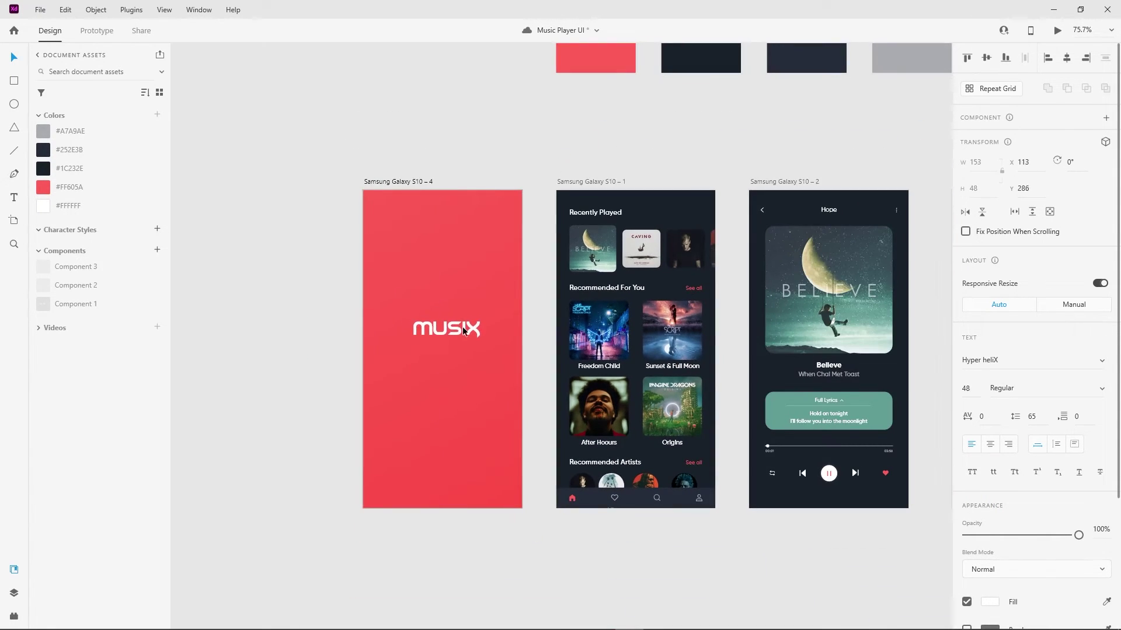
mouse_move(415, 326)
mouse_down()
mouse_move(443, 334)
mouse_move(447, 321)
mouse_up()
Fine-tune the wordmark's vertical position, deselect it, and minimise XD to the desktop
scroll(442, 334, up, 3)
scroll(642, 176, down, 3)
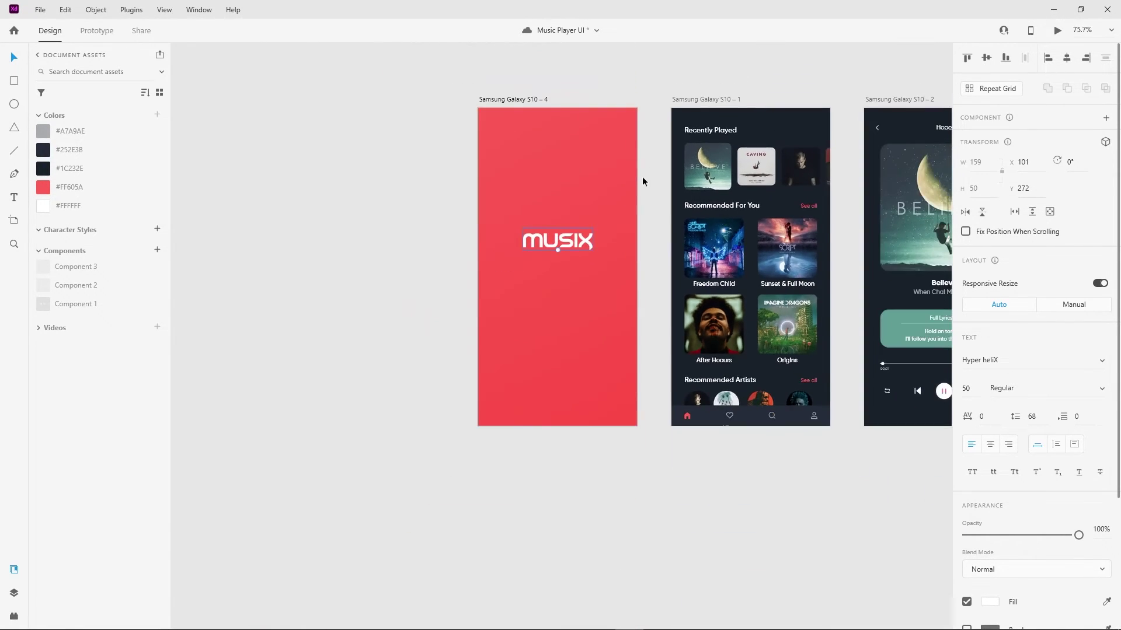
scroll(541, 260, up, 2)
scroll(574, 251, up, 2)
scroll(573, 251, up, 1)
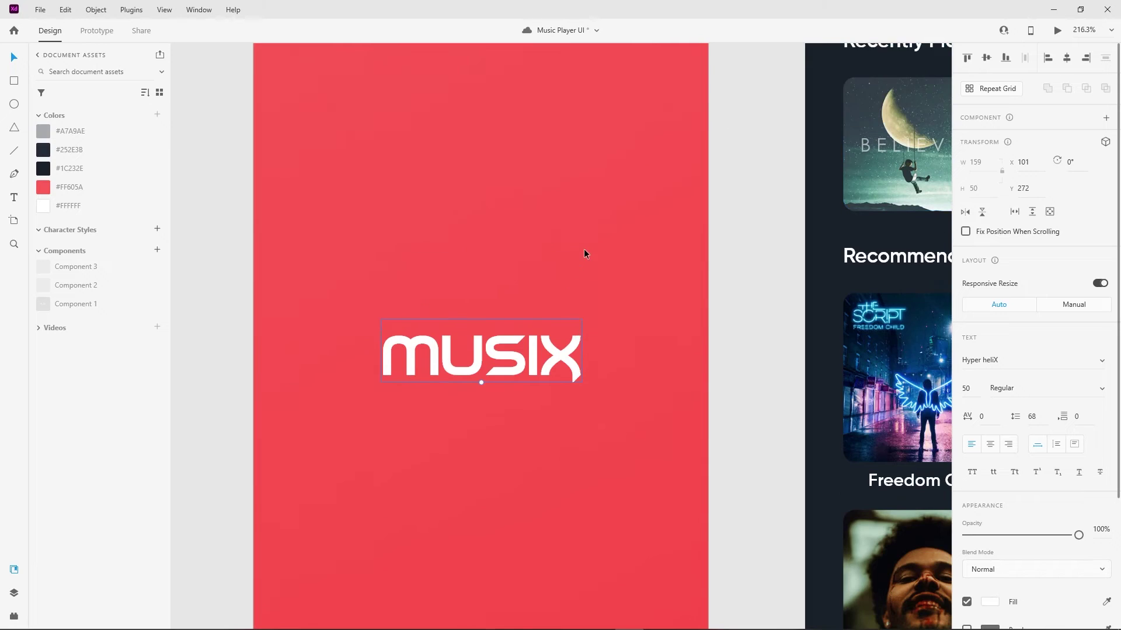
scroll(583, 249, down, 2)
scroll(324, 270, down, 4)
scroll(324, 270, down, 4)
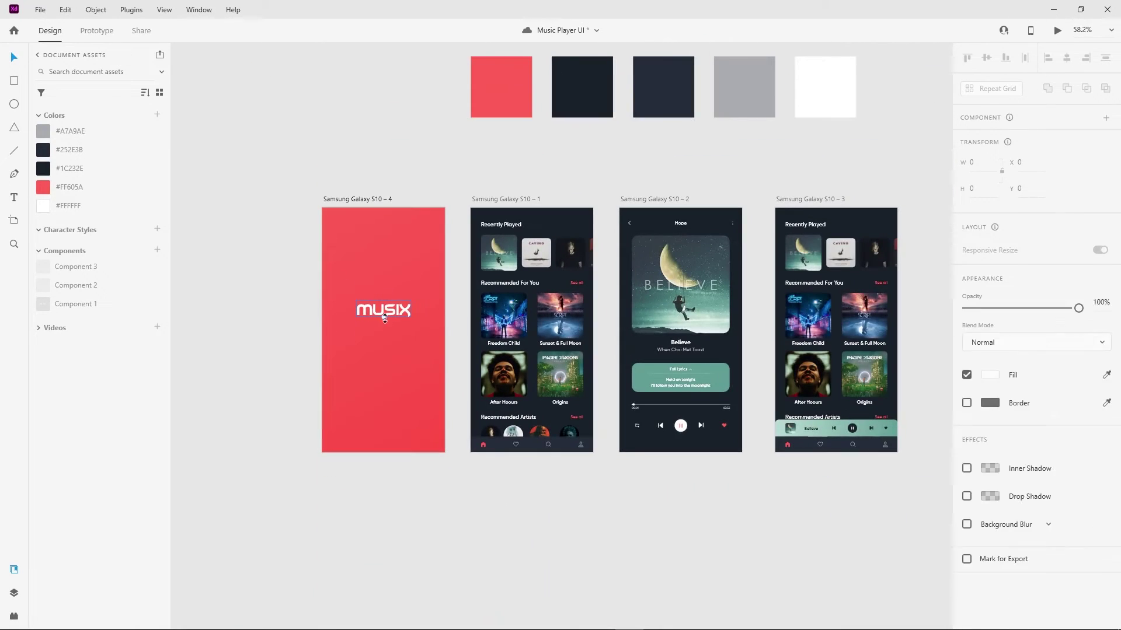
drag(384, 311, 383, 332)
key(shift+Up)
key(shift+Up)
key(shift+Up)
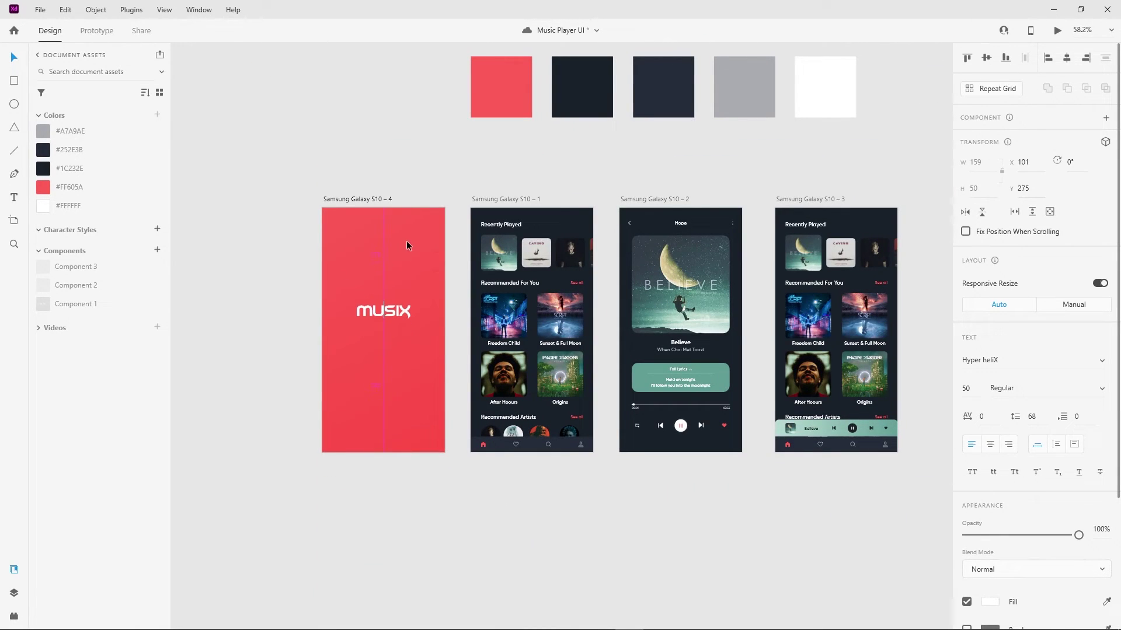
key(Escape)
click(1052, 10)
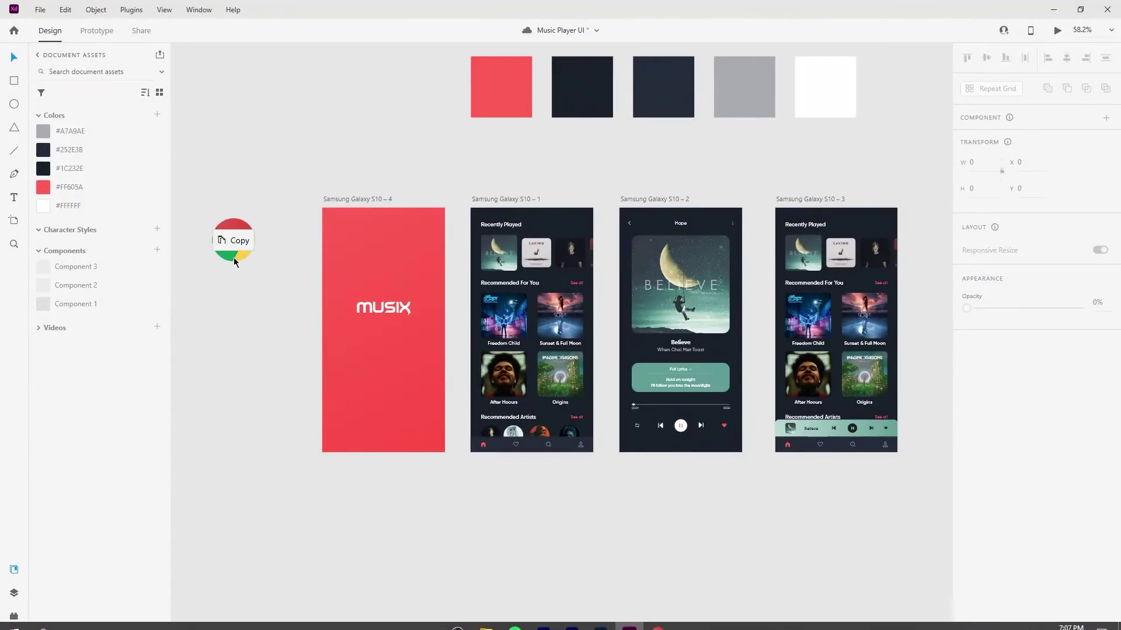
Import the music-listening illustration beside the splash screen and ungroup it
drag(953, 495, 234, 257)
scroll(289, 252, up, 3)
scroll(357, 361, up, 1)
click(245, 327)
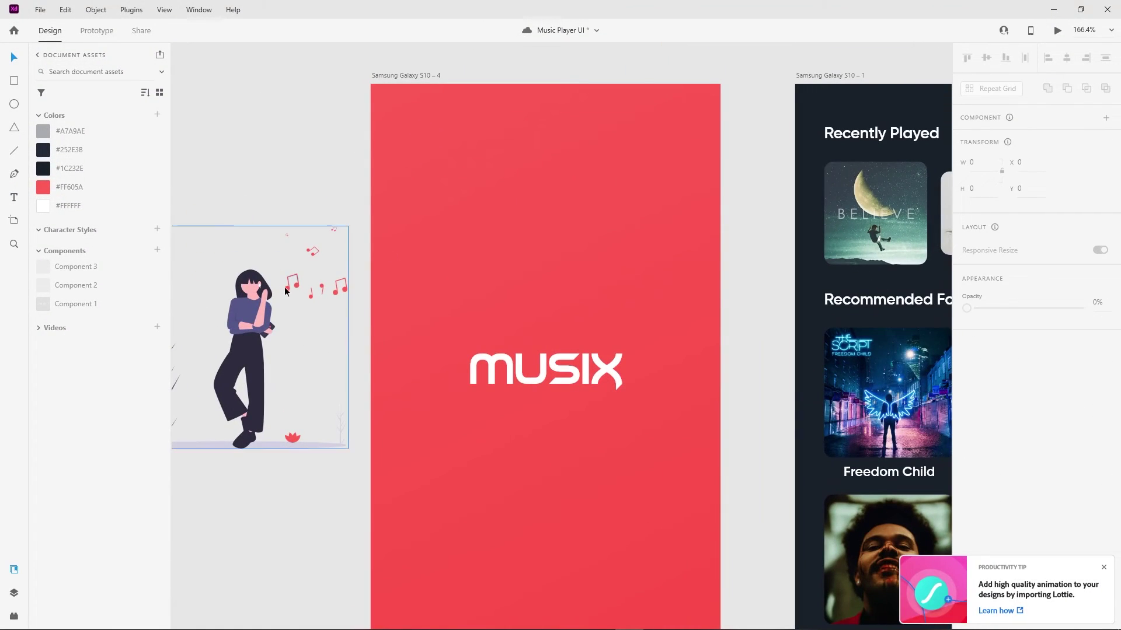
right_click(272, 263)
click(375, 275)
Recolour the music-note group white and move it to the splash screen's top-right corner
scroll(375, 276, up, 1)
drag(295, 201, 410, 308)
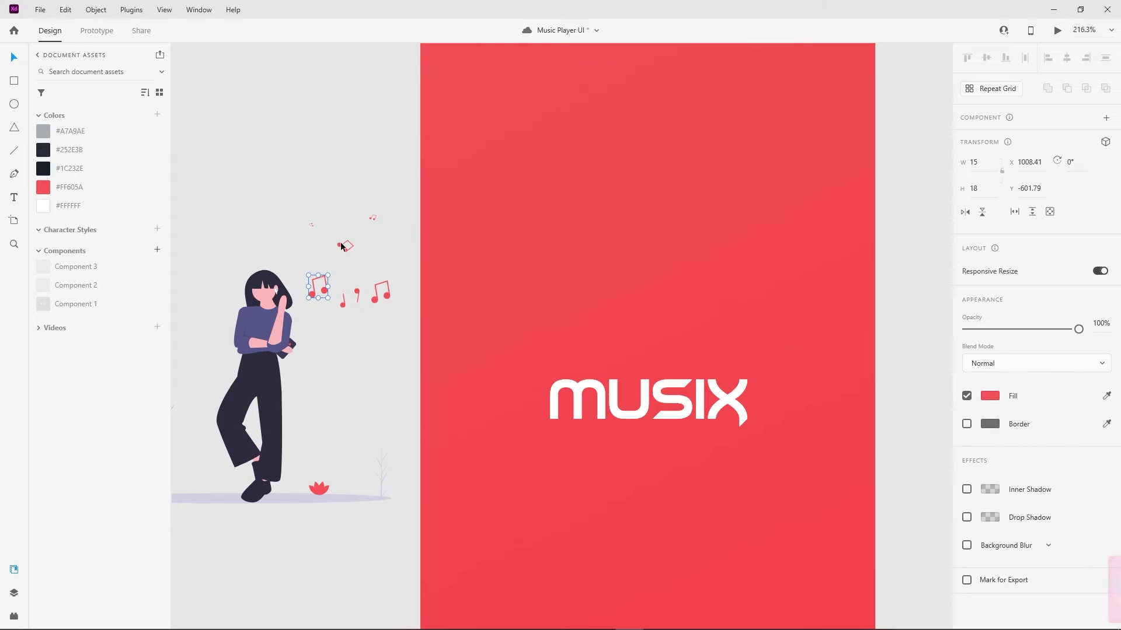
click(990, 400)
mouse_move(350, 220)
mouse_down()
mouse_move(685, 230)
mouse_move(689, 321)
mouse_move(729, 303)
mouse_up()
scroll(699, 139, down, 3)
scroll(653, 238, up, 2)
Place a rotated copy of the notes at the top-left and fade both groups to 62% opacity
mouse_move(642, 269)
mouse_down()
mouse_move(430, 355)
mouse_move(376, 310)
mouse_up()
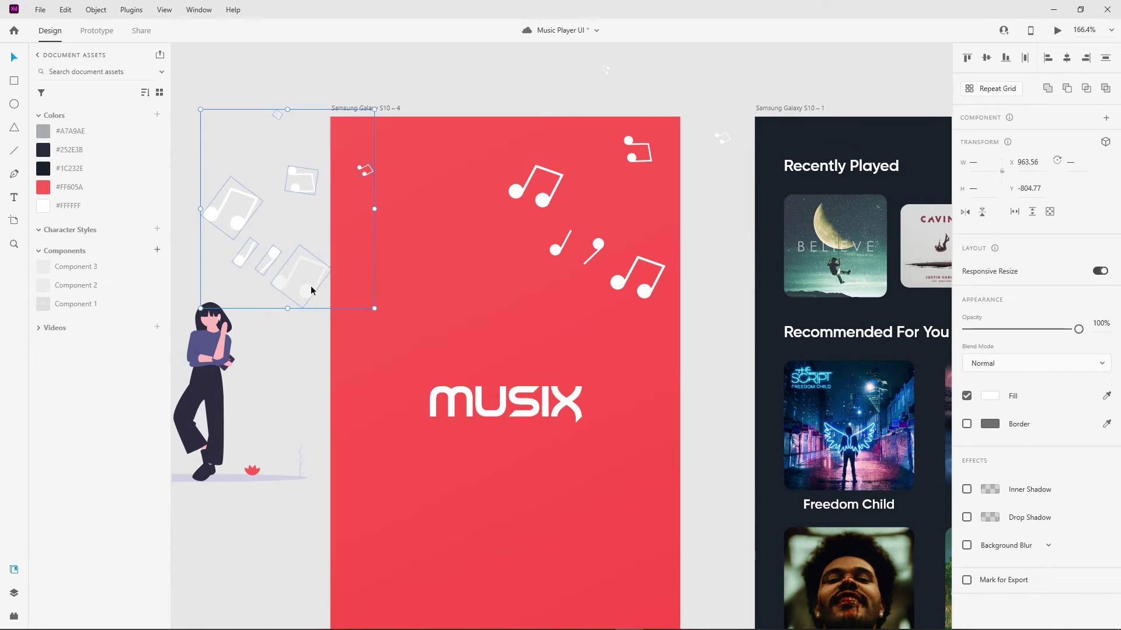
drag(289, 314, 377, 315)
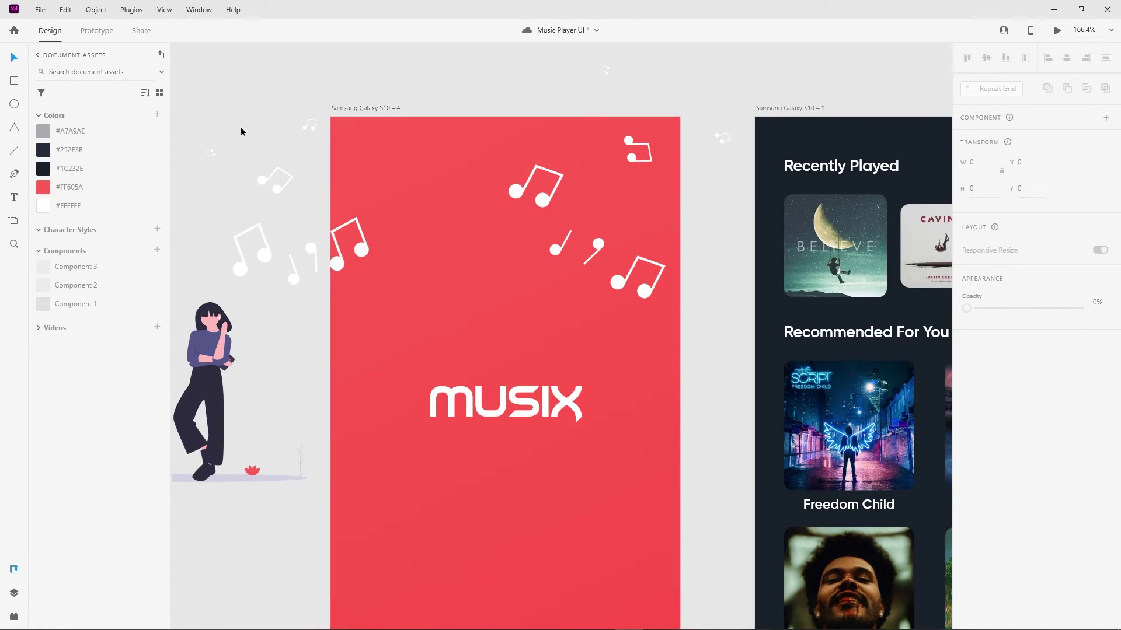
click(345, 261)
drag(345, 261, 378, 255)
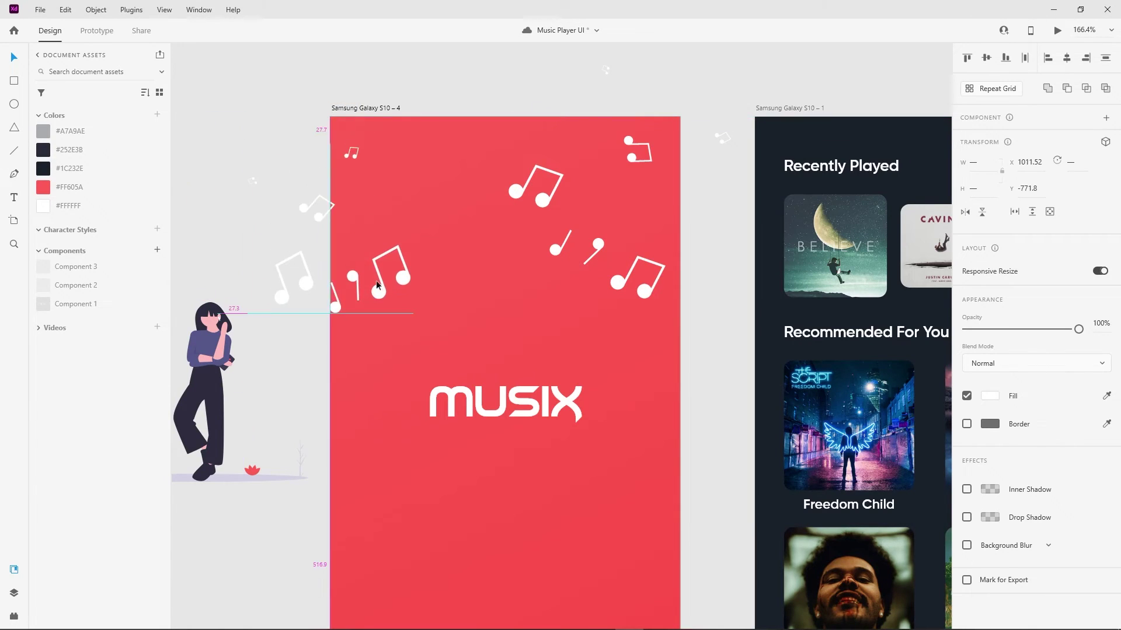
drag(1079, 329, 1019, 328)
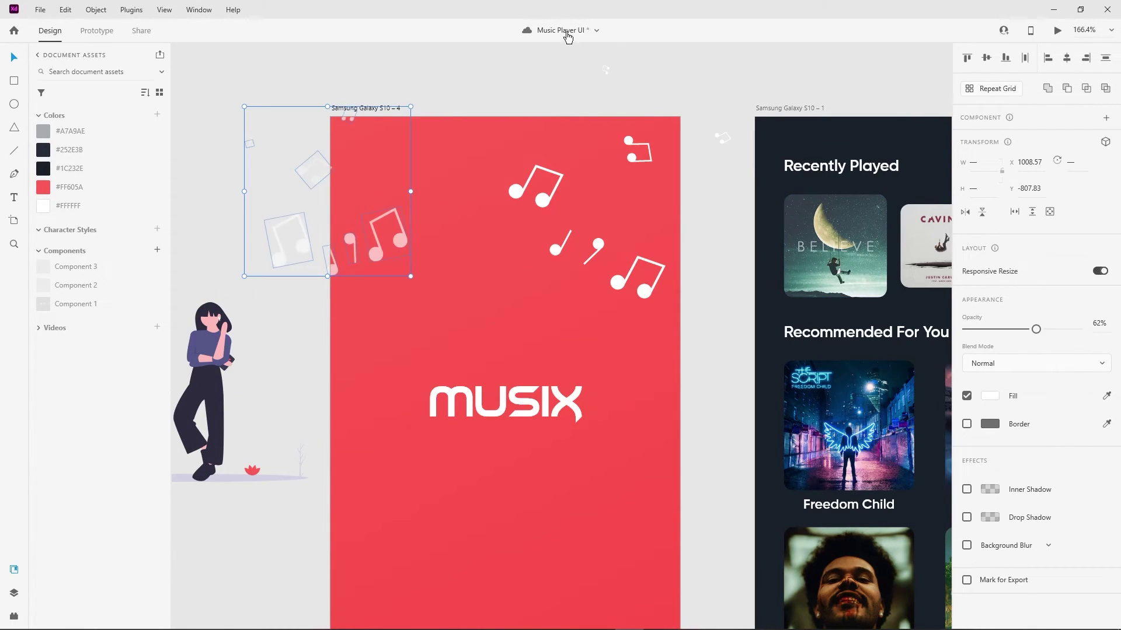
drag(492, 73, 672, 320)
drag(1079, 329, 999, 331)
Tilt the bottom music note 45°, lower its opacity, move it lower right and shrink it
click(372, 219)
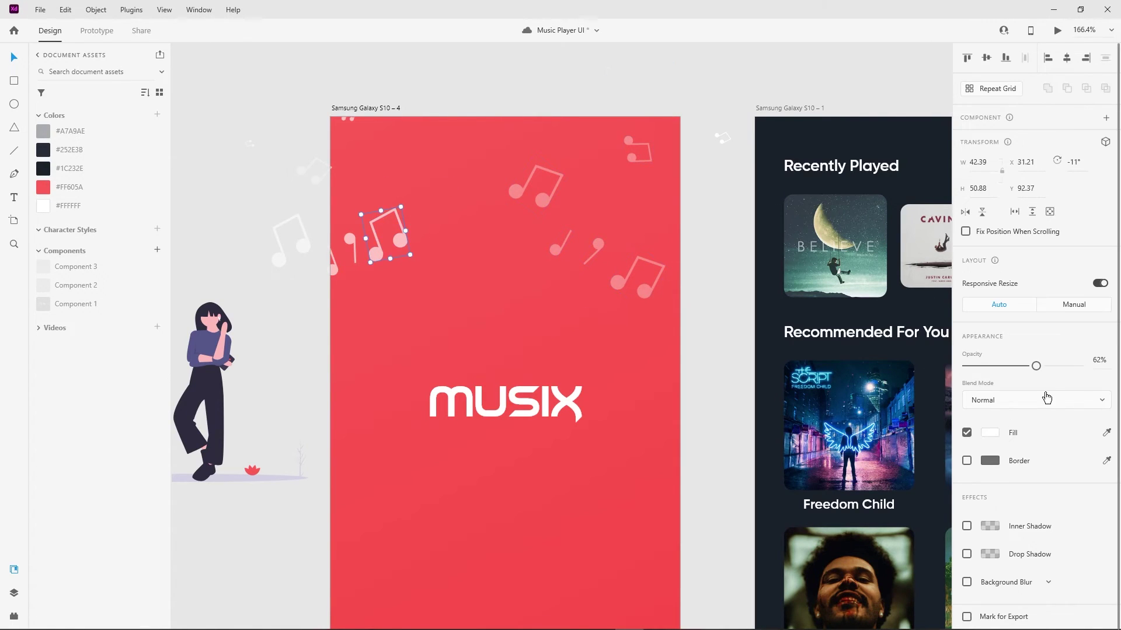
scroll(579, 130, down, 5)
click(491, 472)
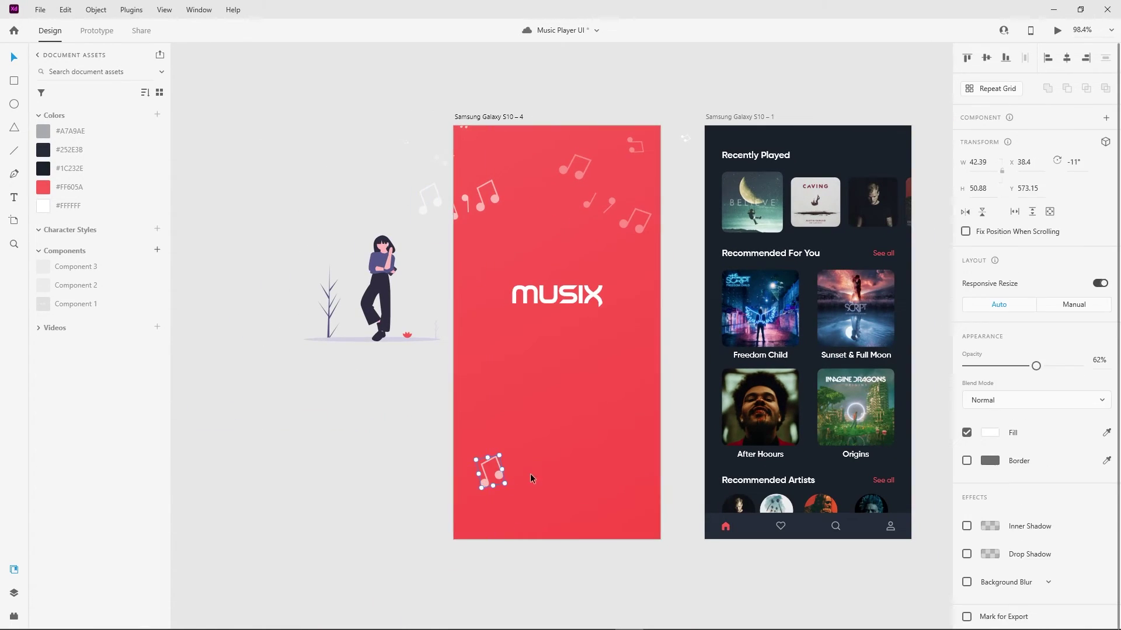
drag(490, 493, 432, 496)
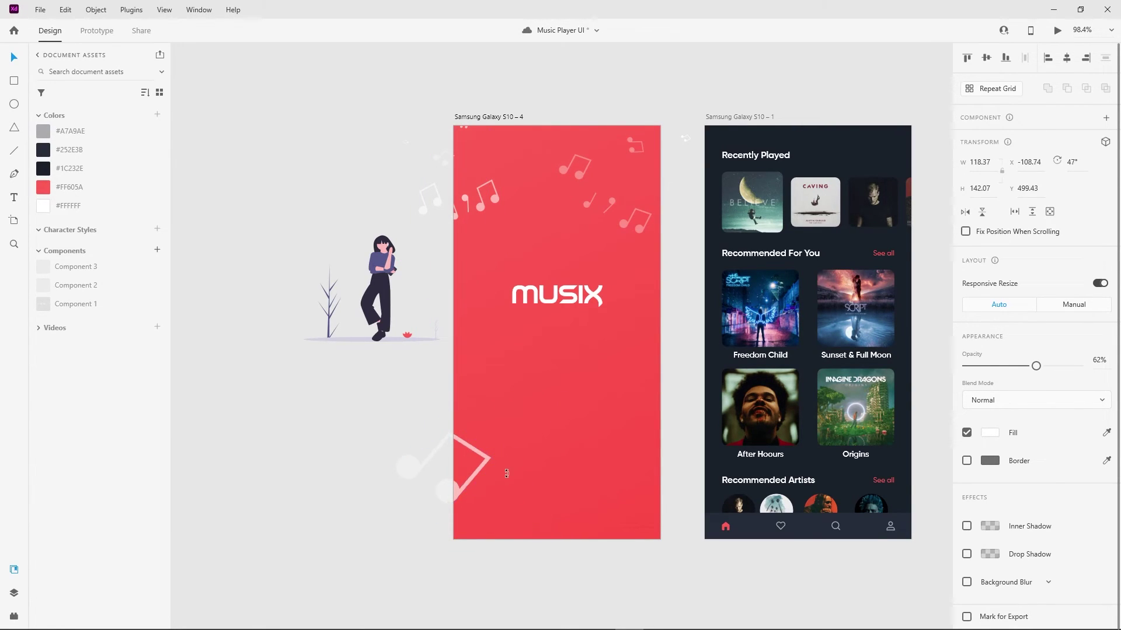
drag(507, 473, 500, 482)
drag(1036, 365, 1002, 366)
drag(450, 507, 490, 509)
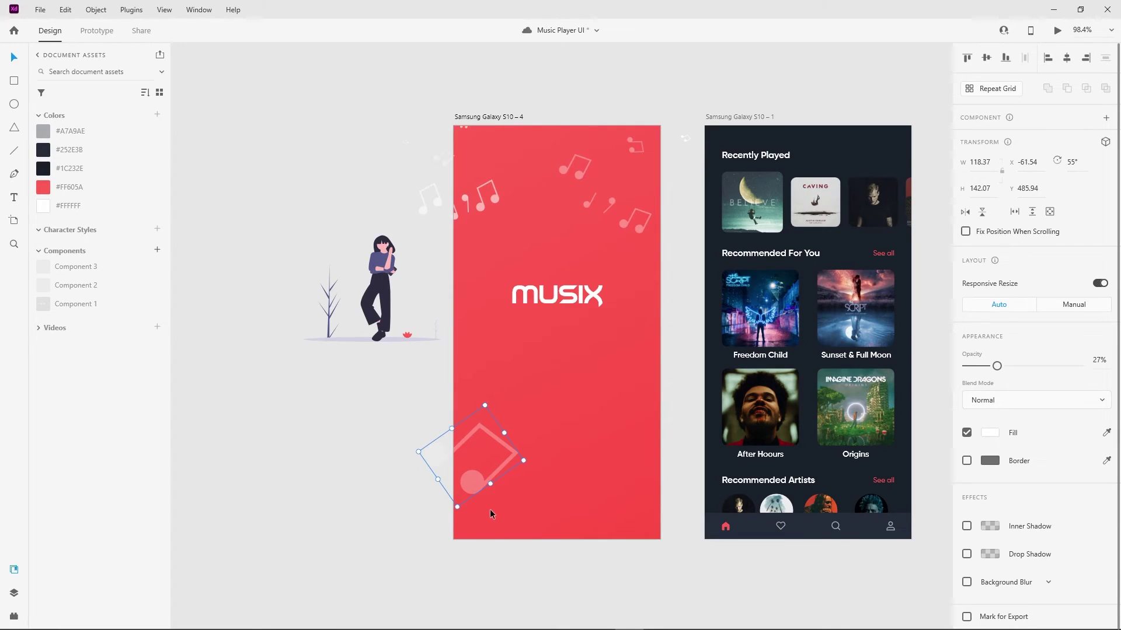
mouse_move(503, 452)
mouse_down()
mouse_move(455, 574)
mouse_move(642, 436)
mouse_up()
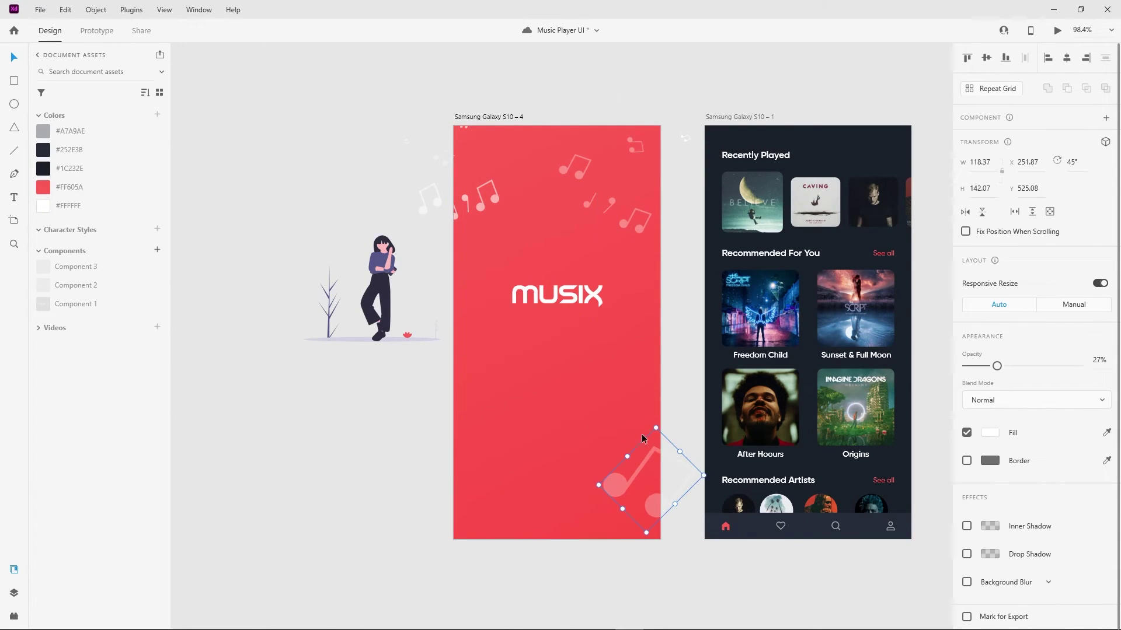
drag(597, 485, 649, 474)
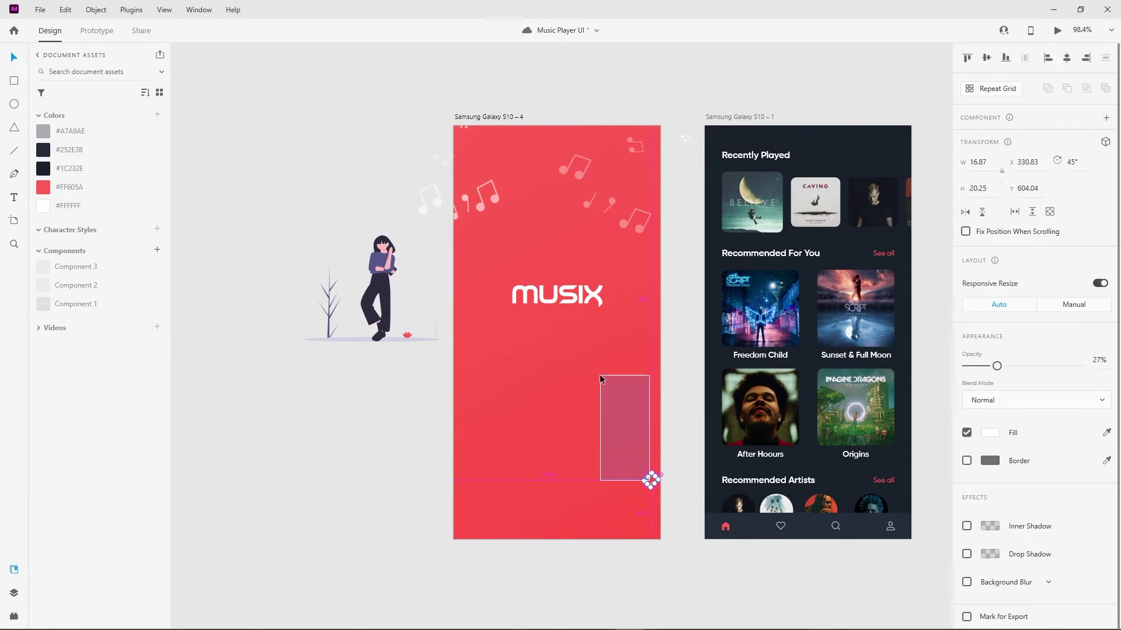
Reposition the tiny note up and left and place a copy at the lower left
scroll(656, 321, up, 3)
mouse_move(646, 588)
mouse_down()
mouse_move(343, 353)
mouse_move(545, 450)
mouse_up()
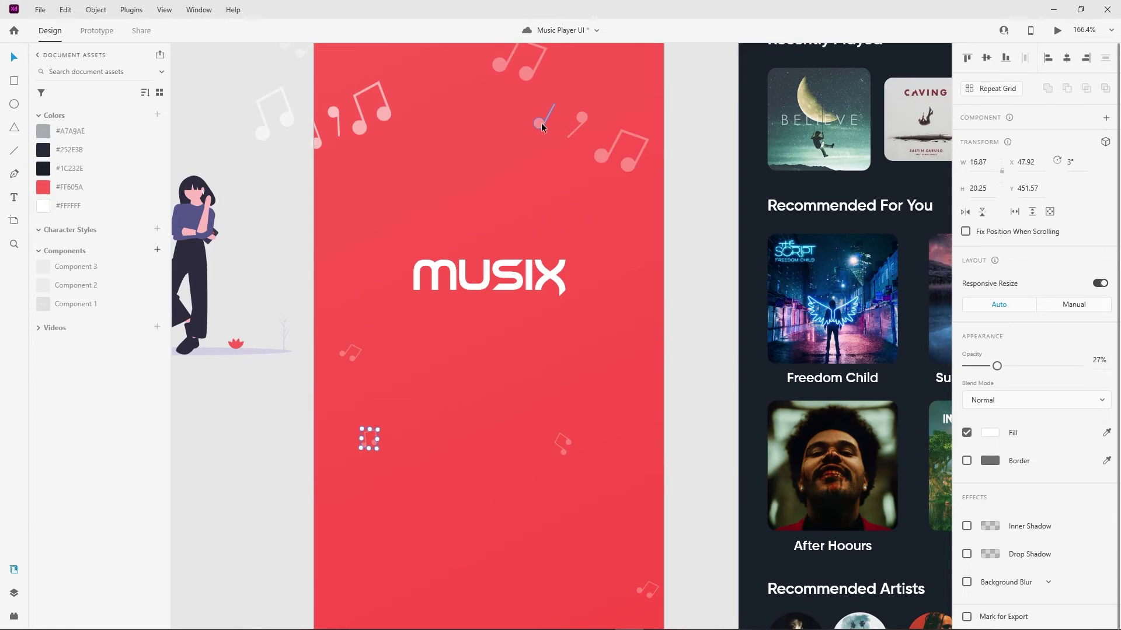
shift+click(582, 117)
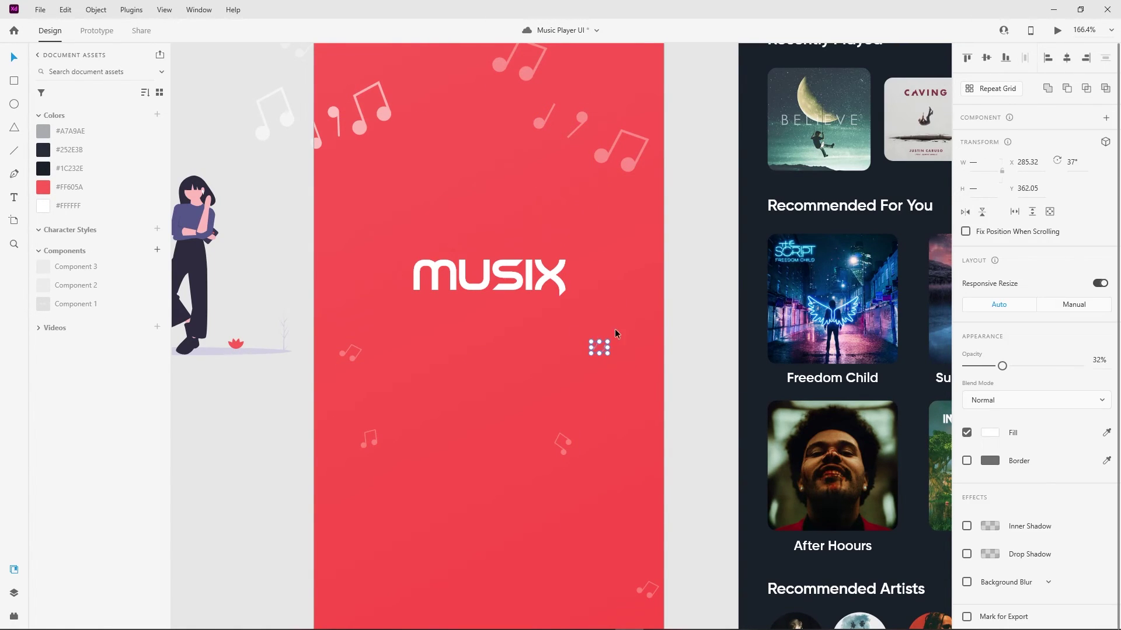
scroll(614, 328, up, 5)
drag(600, 353, 554, 95)
drag(798, 177, 239, 453)
scroll(540, 333, down, 2)
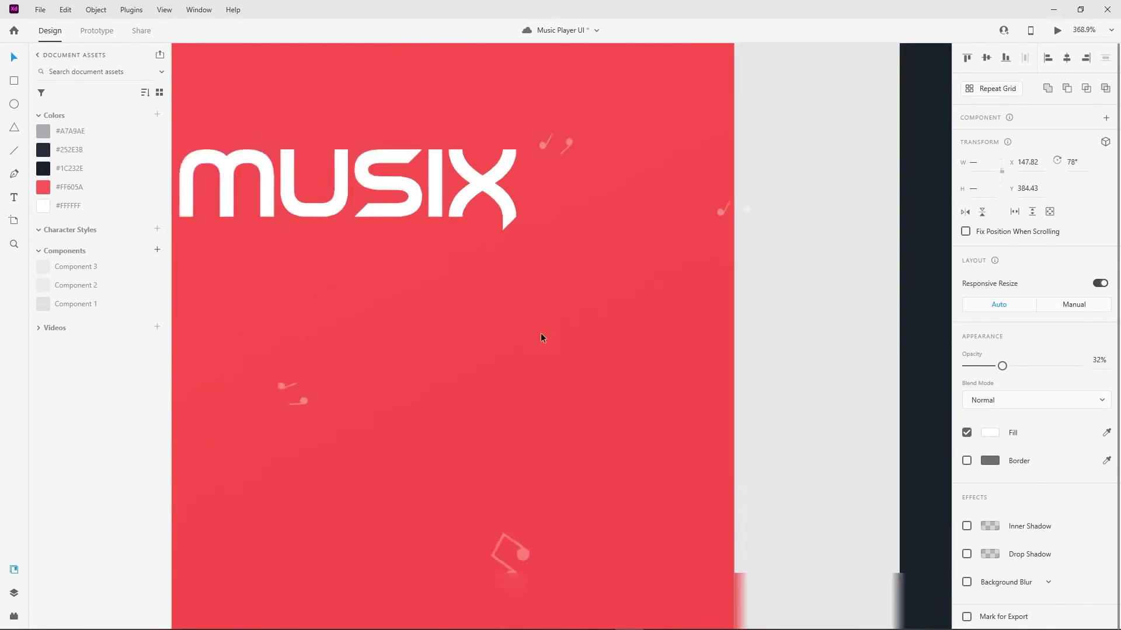
scroll(540, 333, down, 3)
Lower the top-left notes' opacity and shift the top-right note group down and right
click(336, 116)
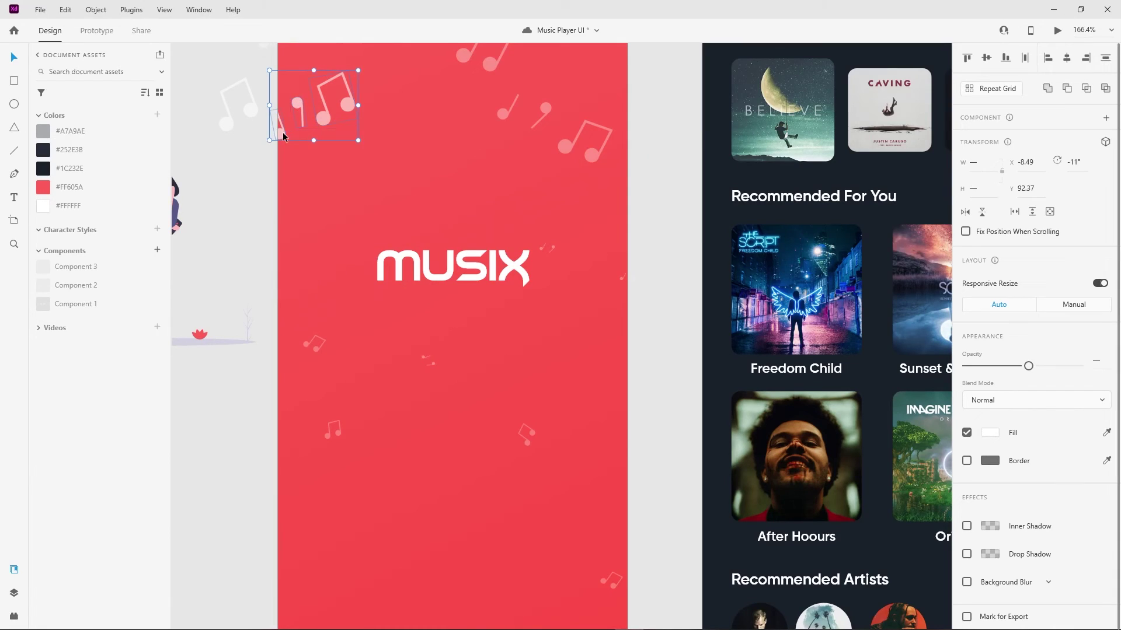
drag(1028, 366, 1002, 366)
click(602, 170)
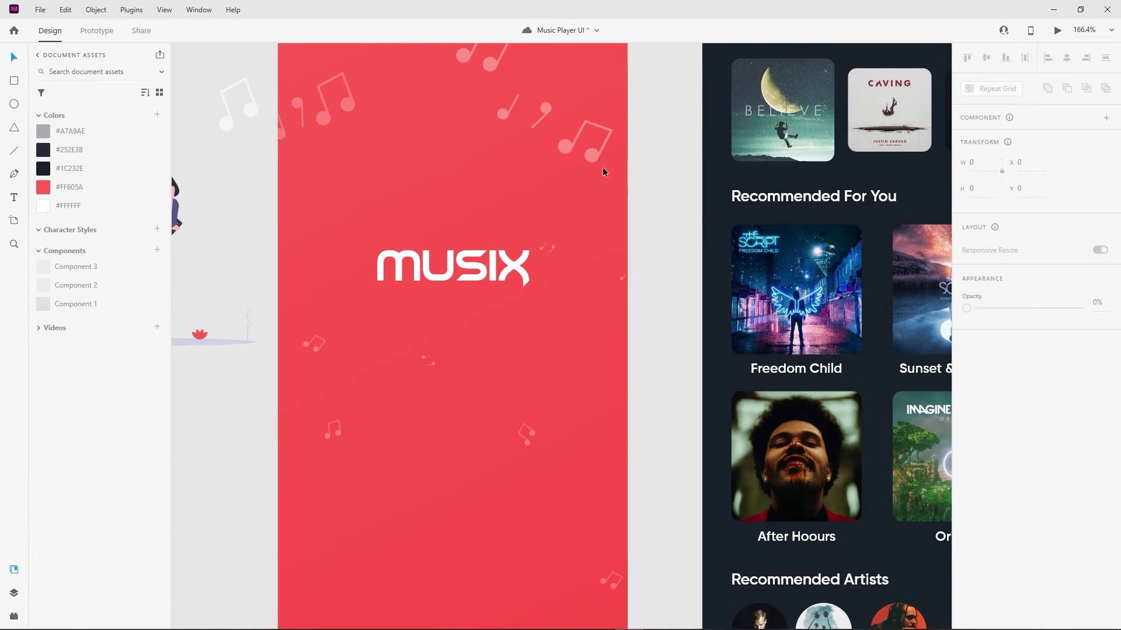
scroll(584, 187, up, 2)
click(549, 211)
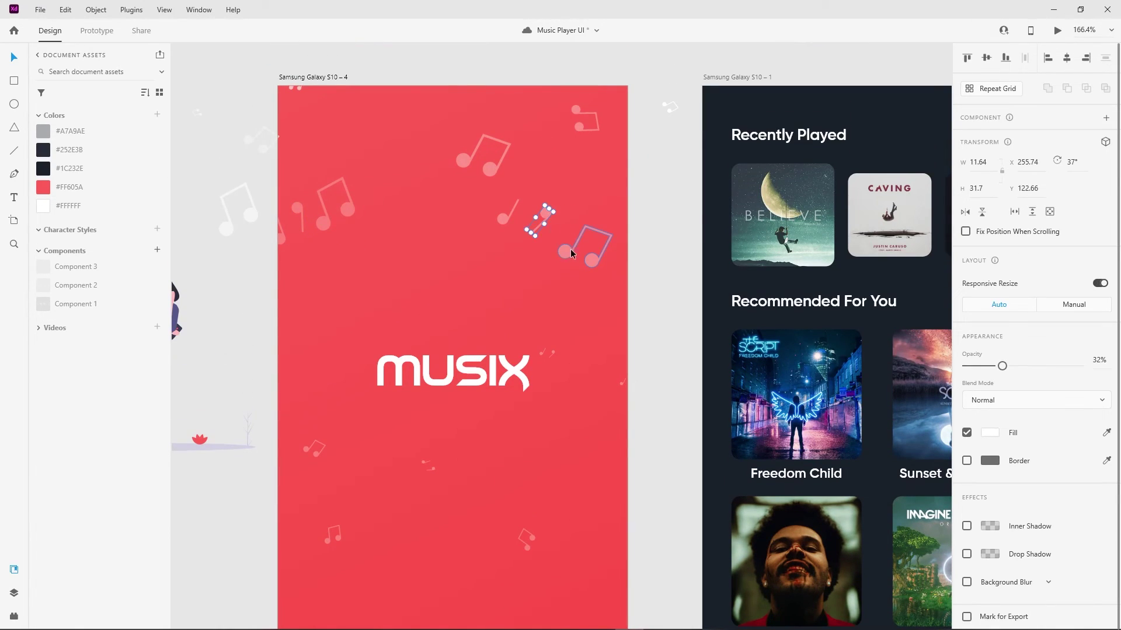
shift+click(497, 170)
shift+click(576, 112)
drag(576, 113, 597, 123)
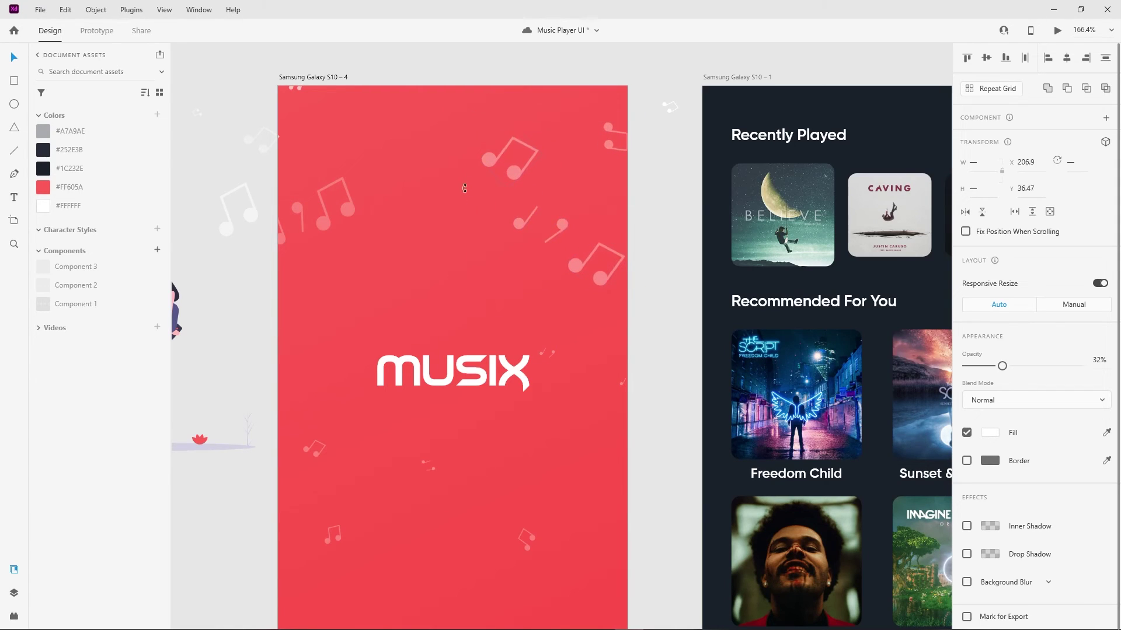
key(Escape)
ctrl+scroll(568, 214, down, 3)
scroll(428, 408, down, 2)
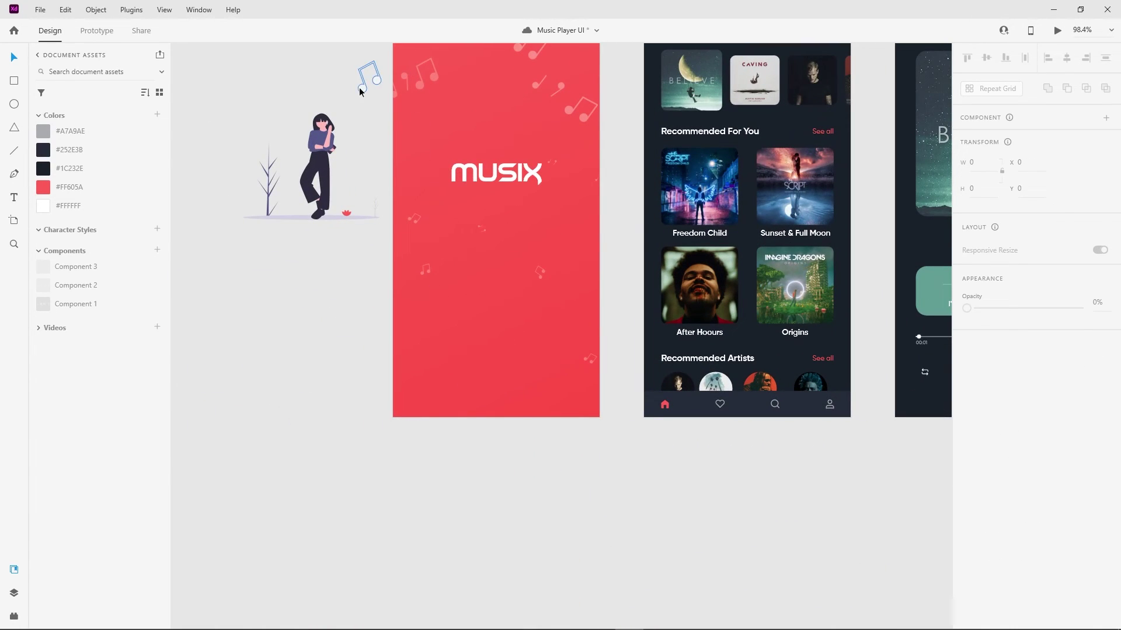
Enlarge the bottom note, fade it to about 3% opacity, and move it right
drag(360, 91, 522, 480)
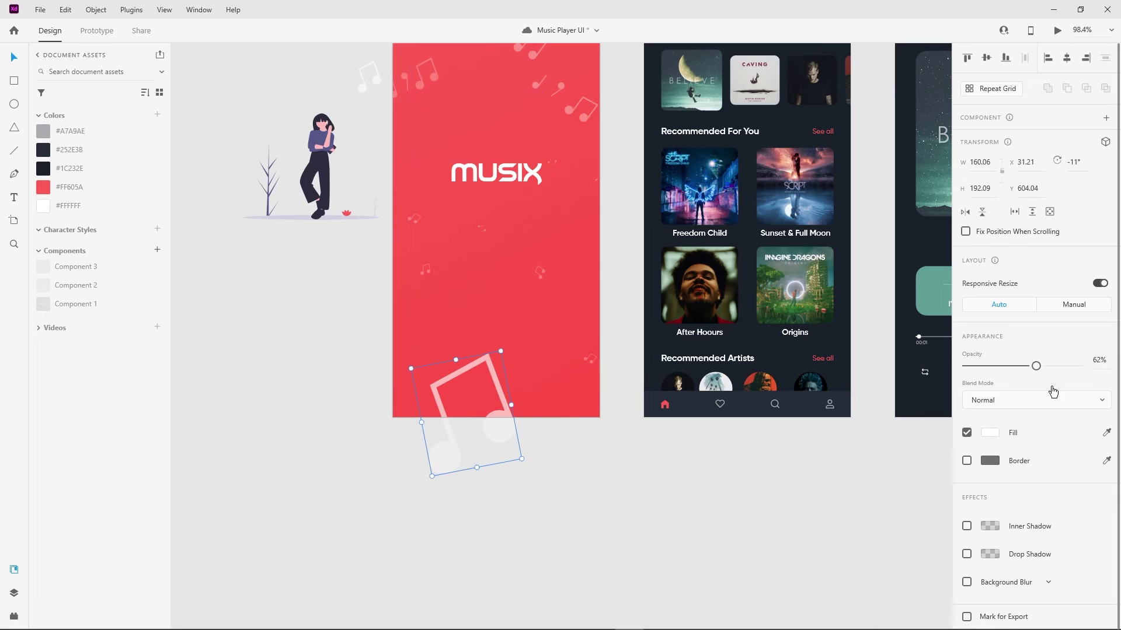
drag(1036, 365, 970, 365)
drag(508, 432, 577, 367)
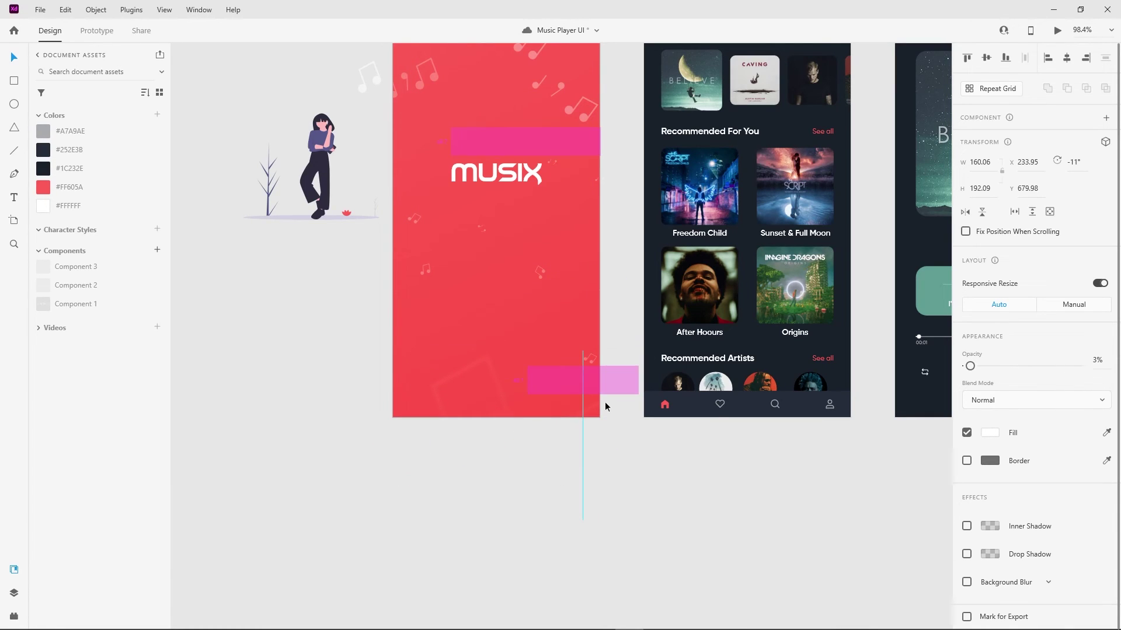
click(261, 322)
Enlarge and tilt the note beside MUSIX, fade it almost completely, and shift it left
scroll(261, 323, up, 2)
click(546, 230)
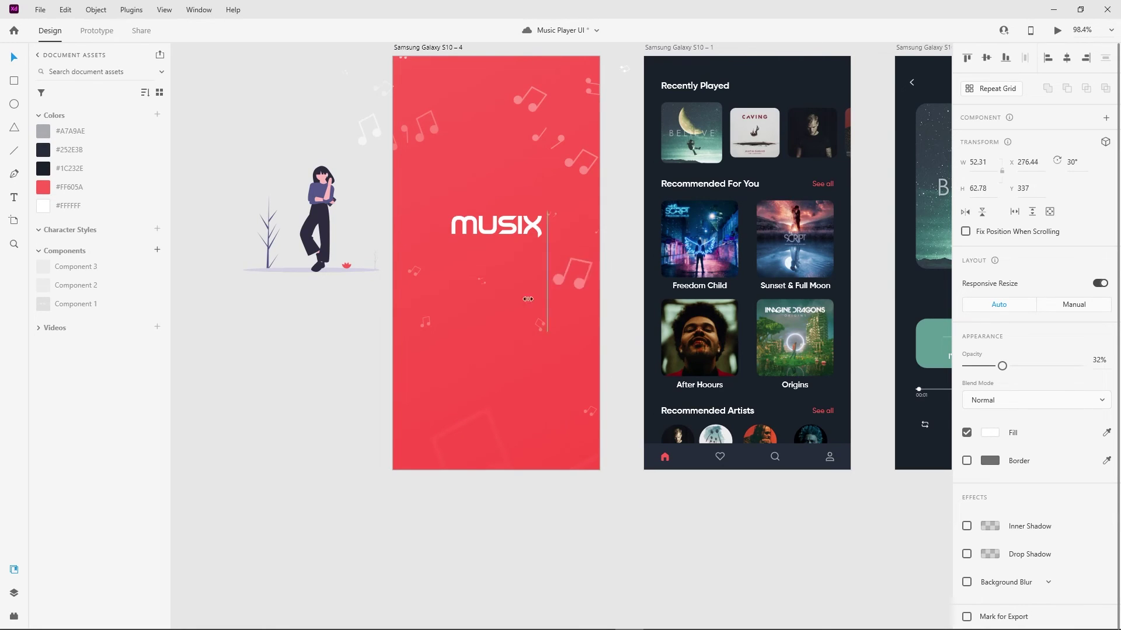
drag(607, 272, 500, 337)
drag(1002, 365, 971, 367)
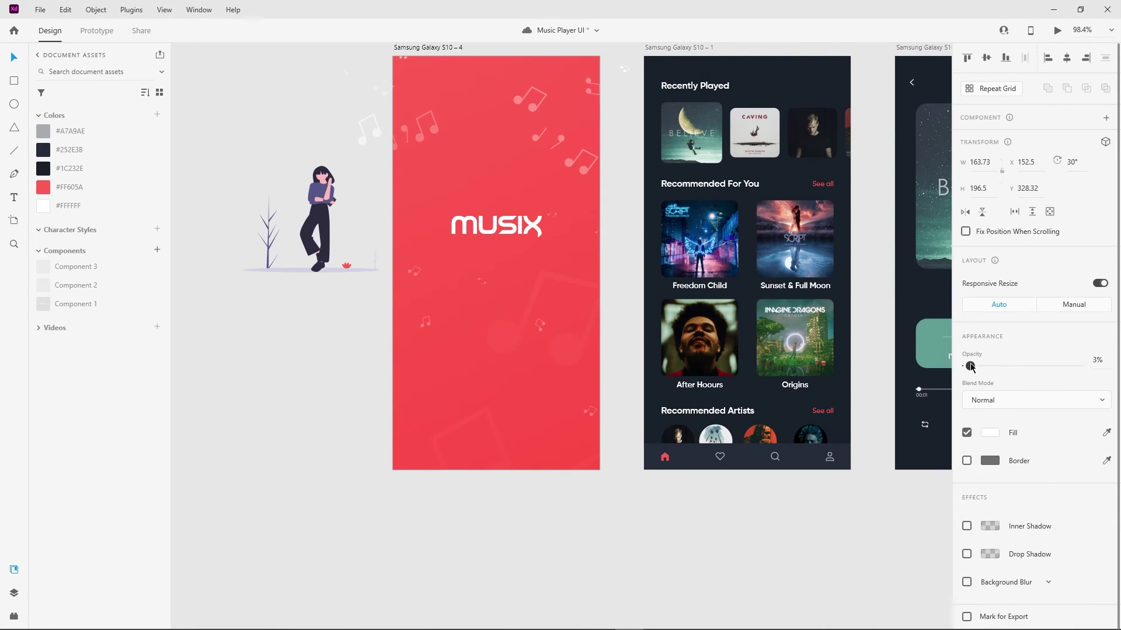
click(341, 394)
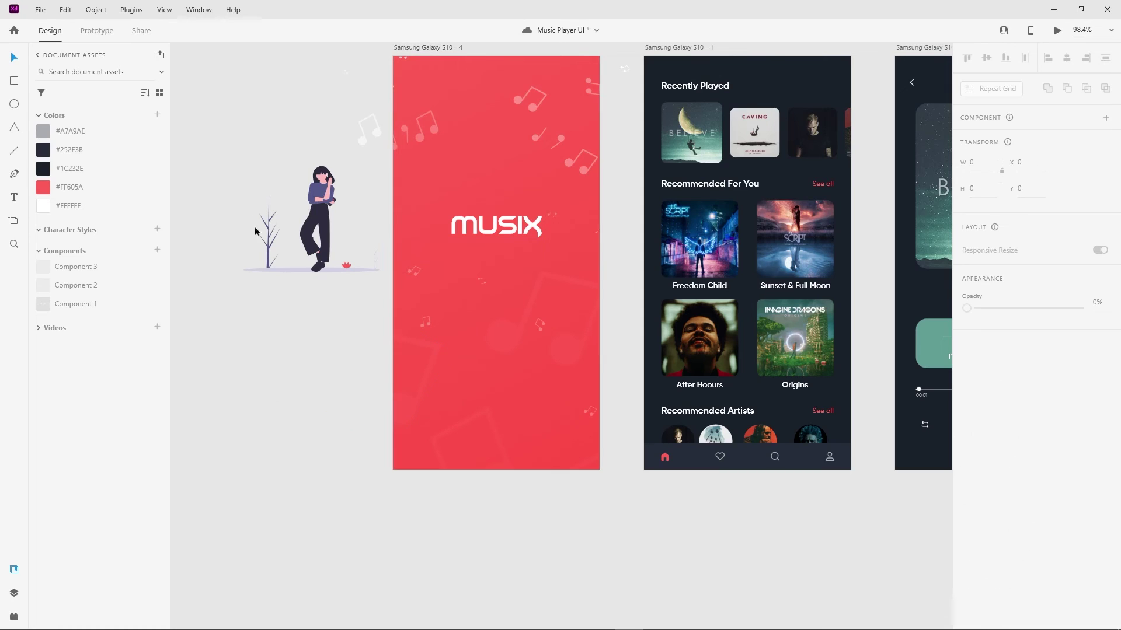
drag(454, 467, 382, 444)
Nudge the notes in the top cluster up and to the right
click(585, 254)
click(414, 96)
scroll(415, 96, up, 3)
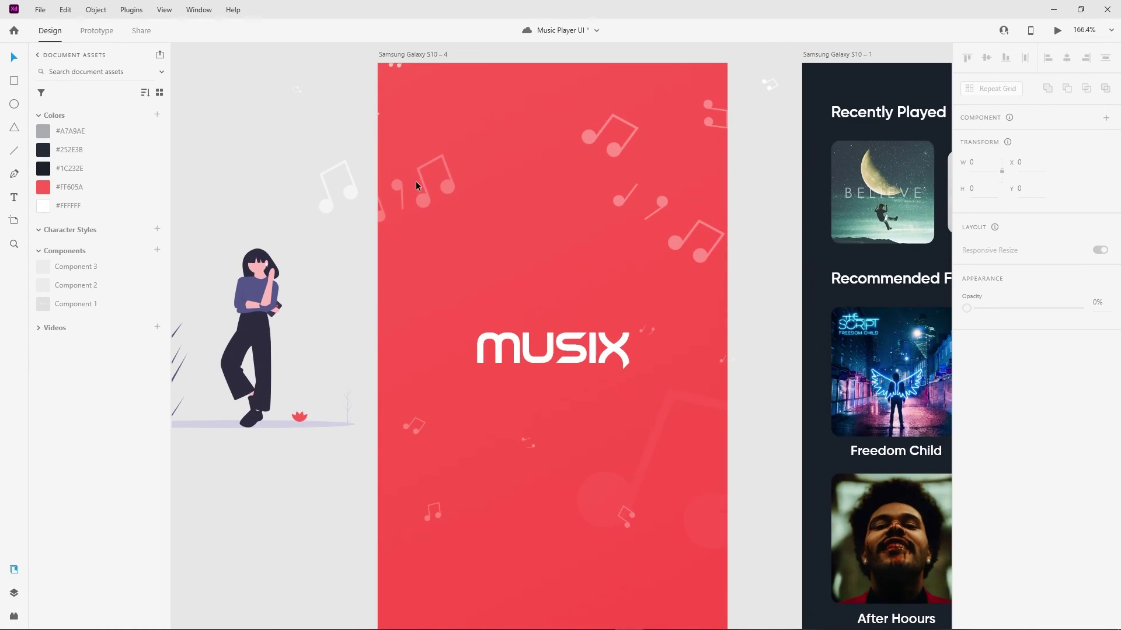
click(453, 128)
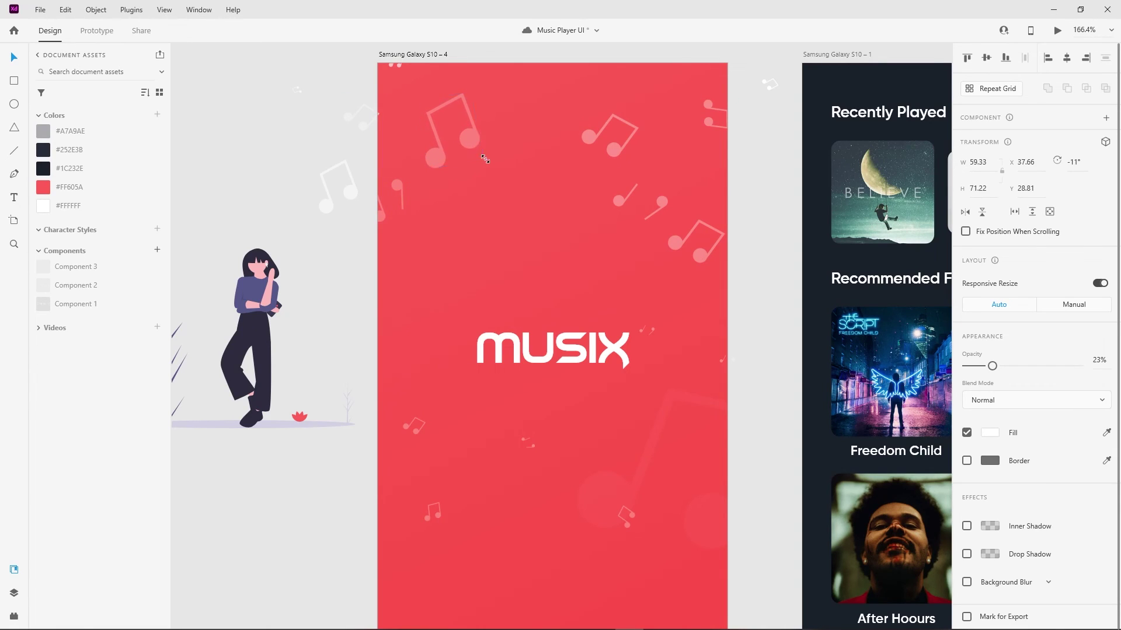
click(696, 227)
drag(695, 227, 686, 251)
drag(610, 137, 648, 124)
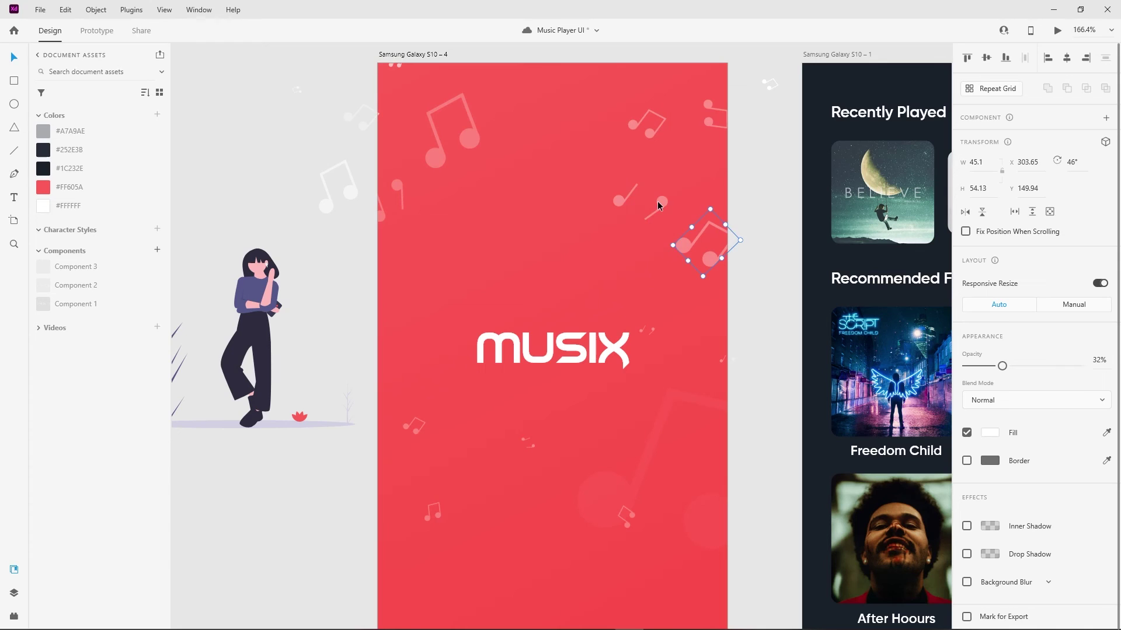
drag(615, 203, 630, 190)
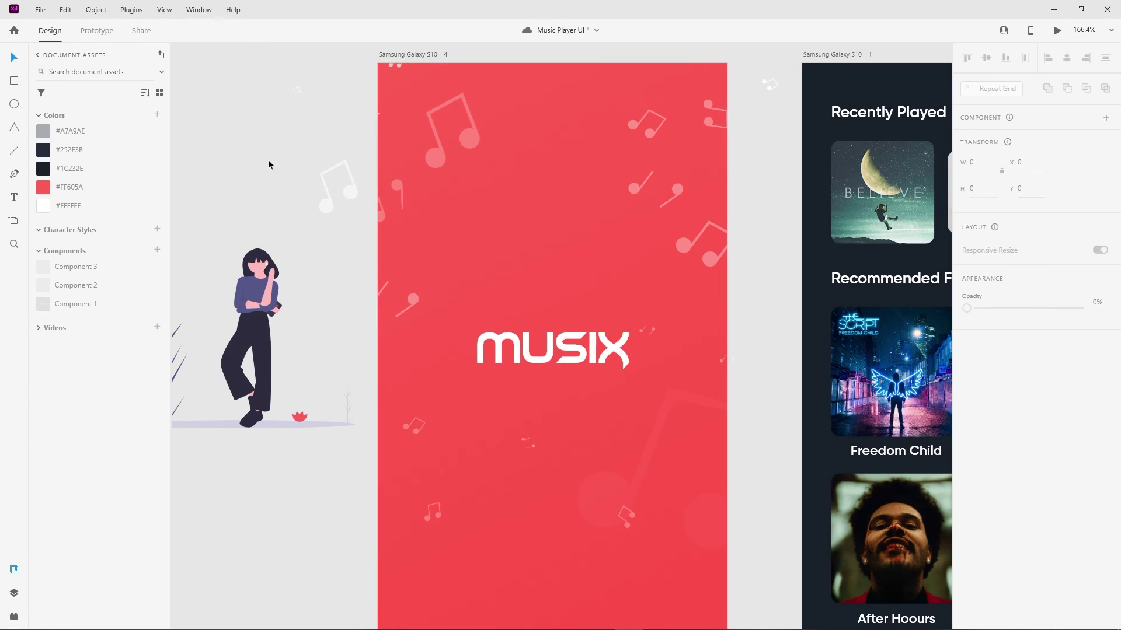
Delete the woman illustration, flower and ground beside the splash screen
drag(268, 160, 370, 244)
drag(305, 77, 246, 480)
key(Delete)
Move a music note to the splash screen's top-left and fade it to 2% opacity
key(ctrl+0)
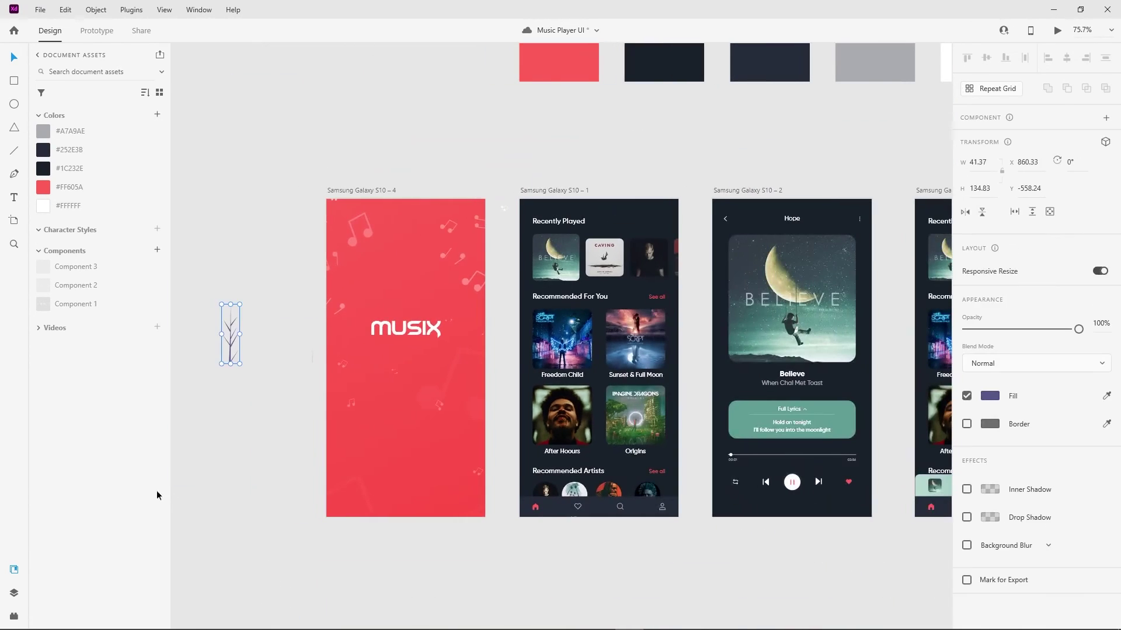
scroll(439, 586, up, 2)
click(345, 234)
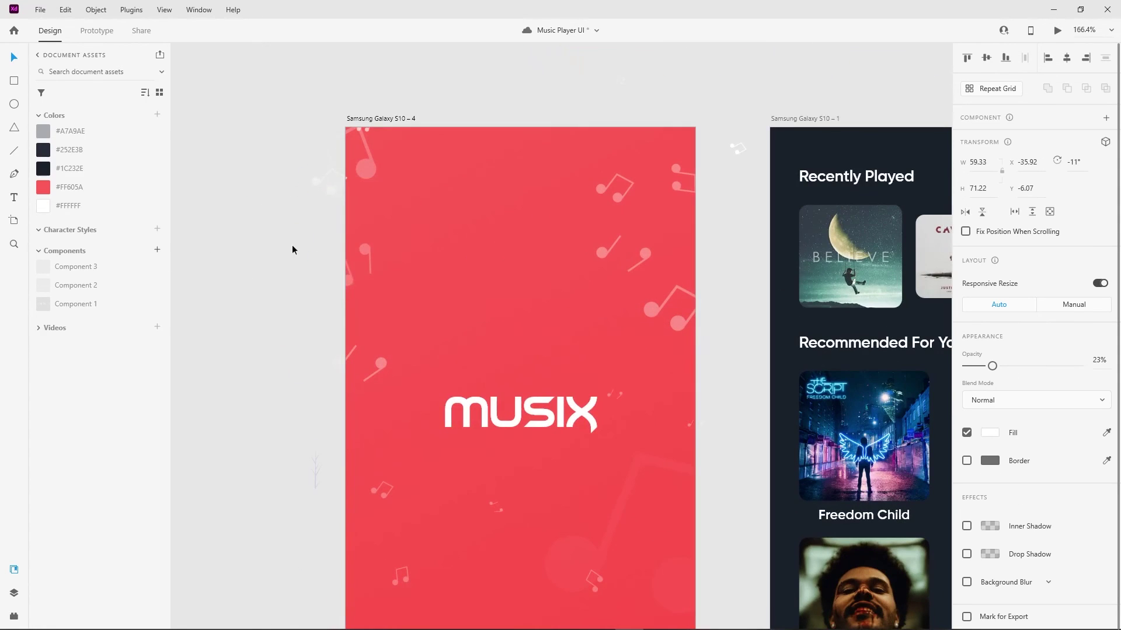
scroll(309, 257, up, 3)
click(303, 263)
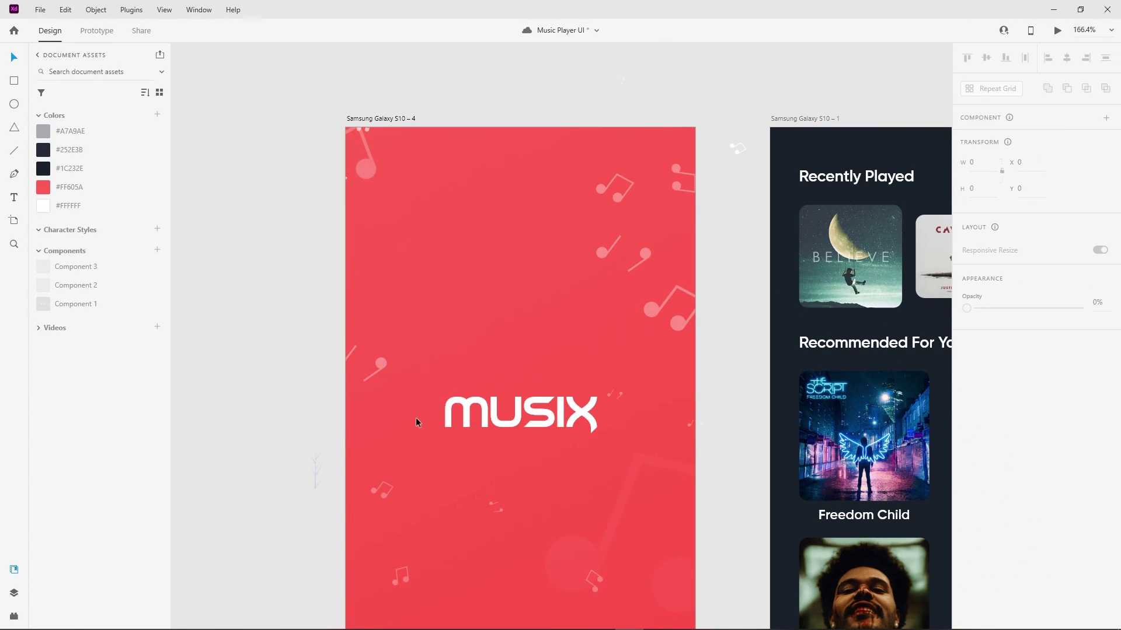
mouse_move(380, 361)
mouse_down()
mouse_move(330, 193)
mouse_move(432, 153)
mouse_up()
drag(992, 366, 969, 366)
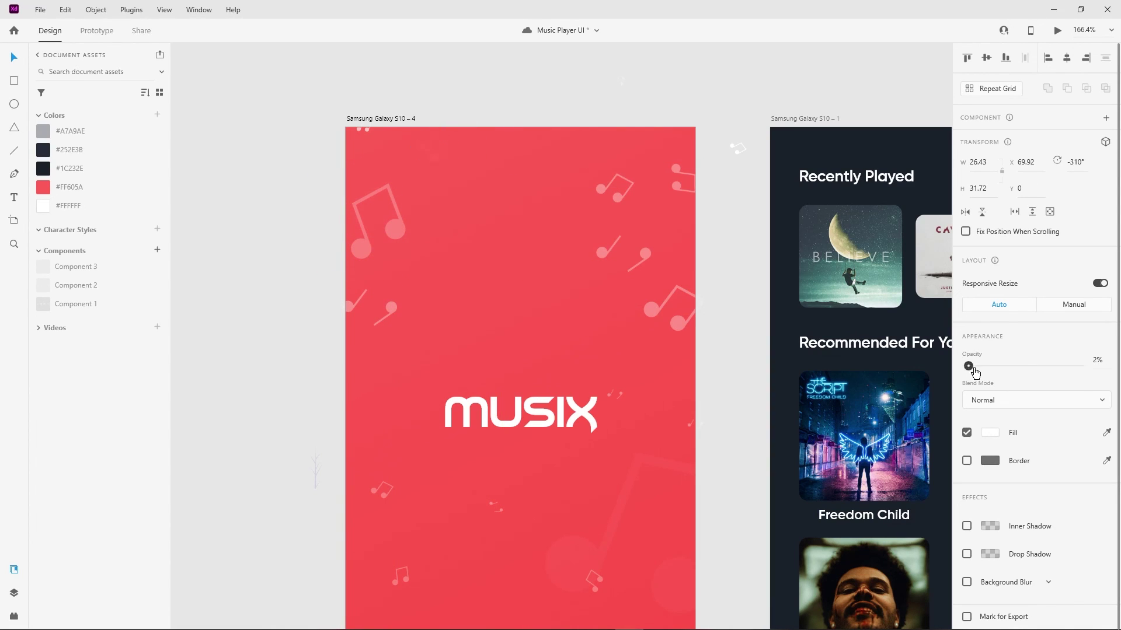
Try dark #1C232E and grey fills on the top-left notes, return them to white, then frame all screens
drag(352, 144, 450, 257)
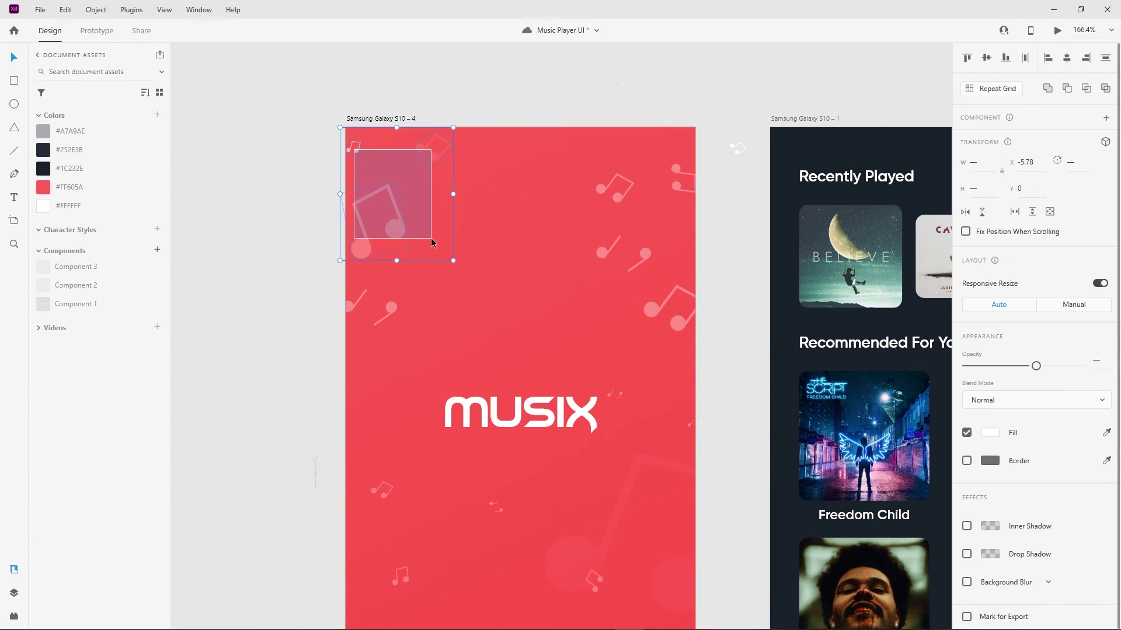
click(43, 168)
click(73, 132)
click(76, 205)
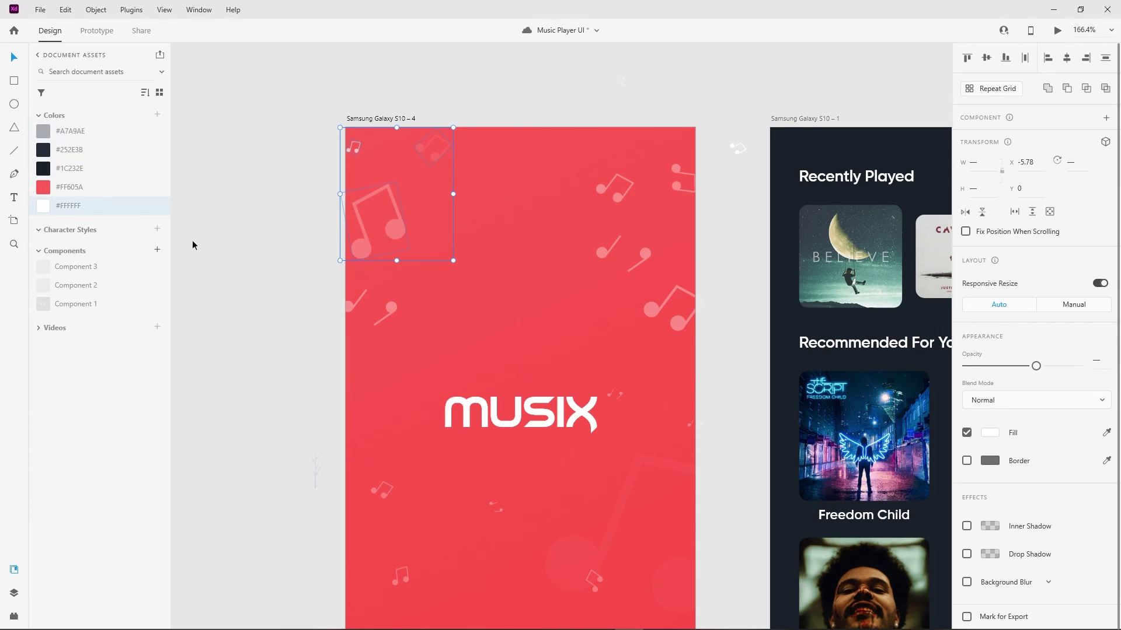
click(192, 243)
key(ctrl+0)
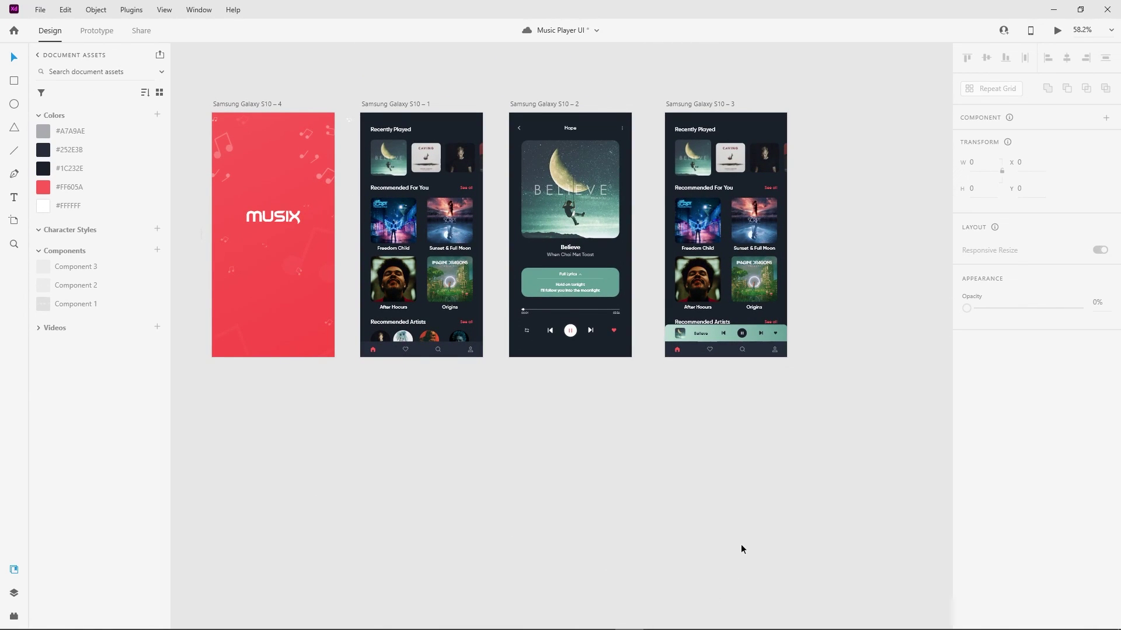
drag(613, 510, 658, 517)
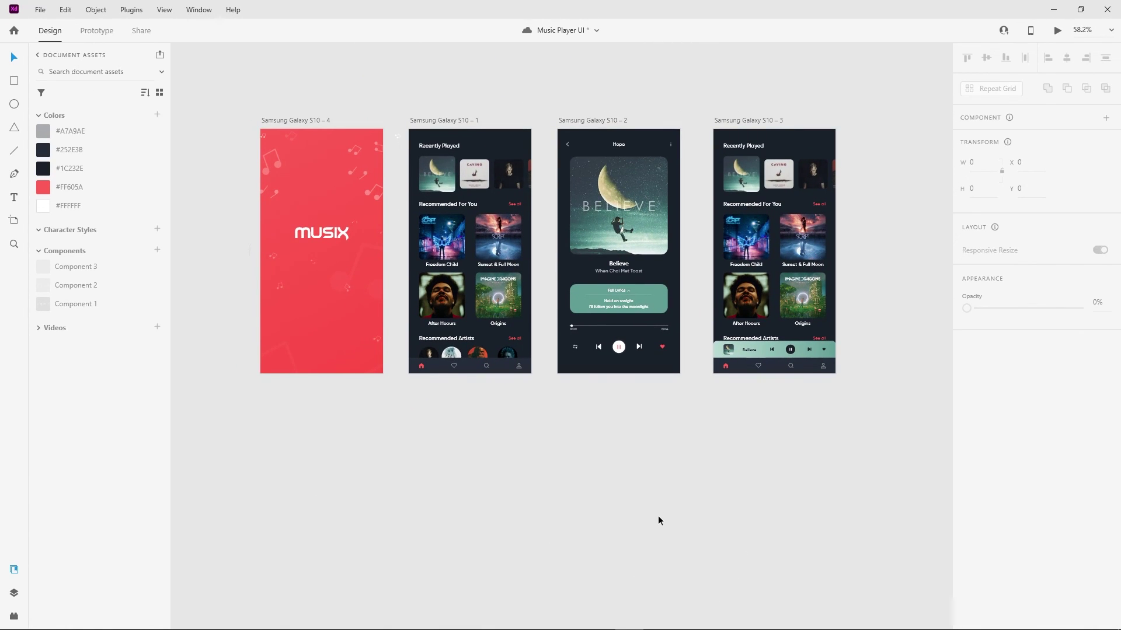